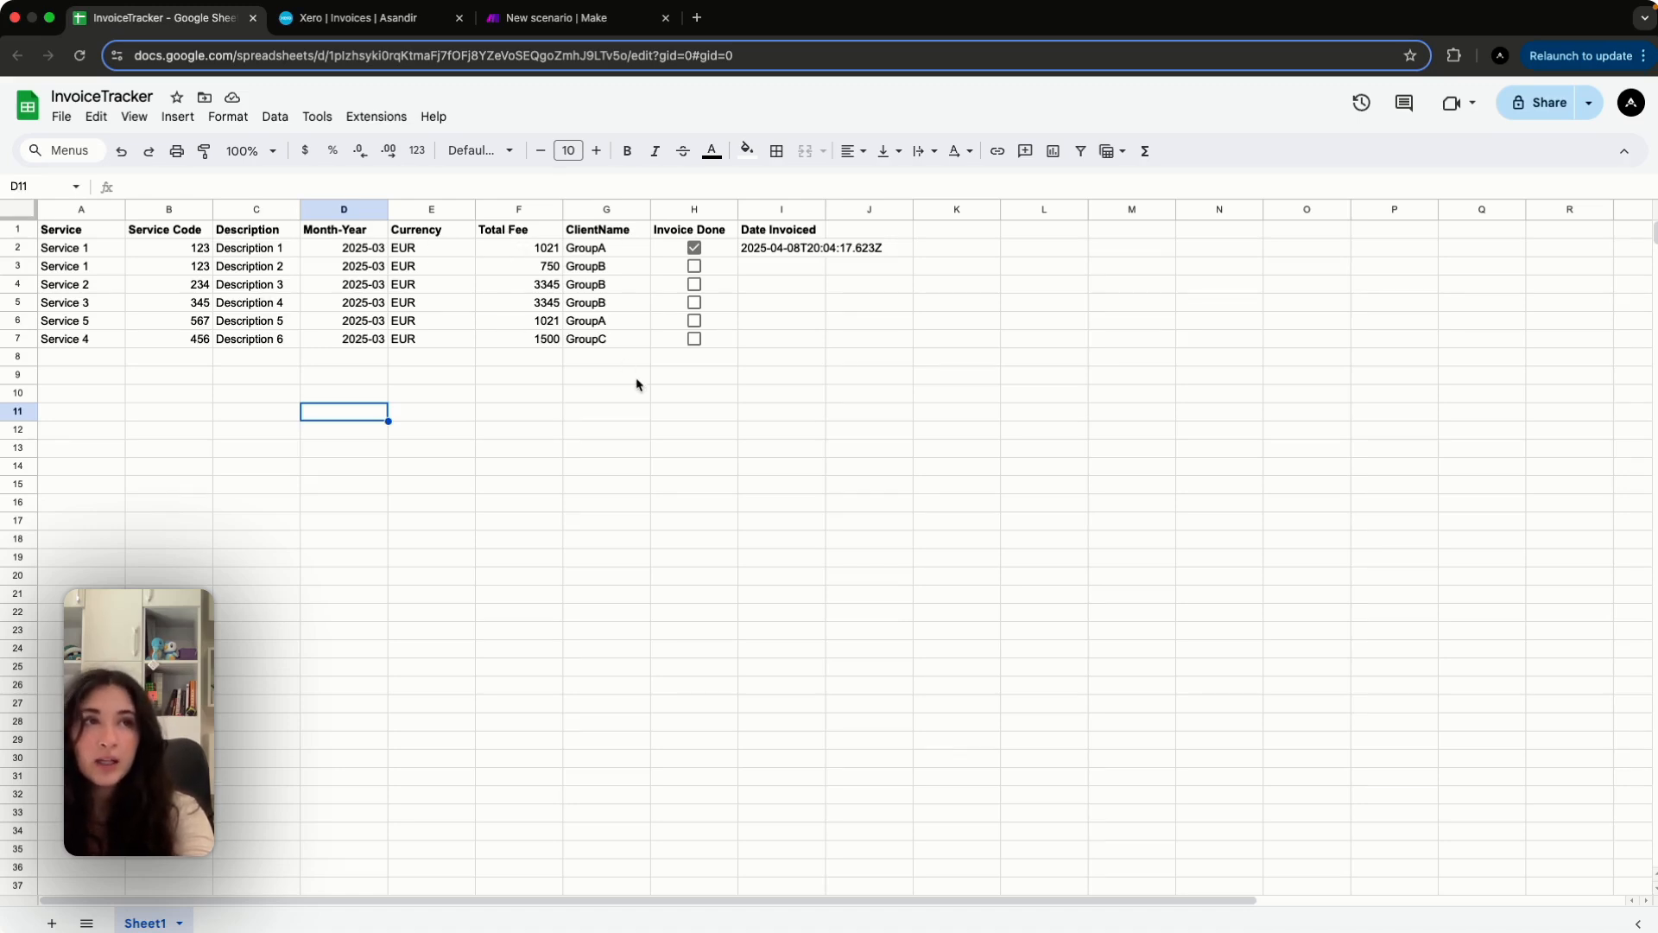
Examine the Invoice Done checkboxes and the Date Invoiced column in the invoice sheet
left_click_drag(710, 248, 710, 339)
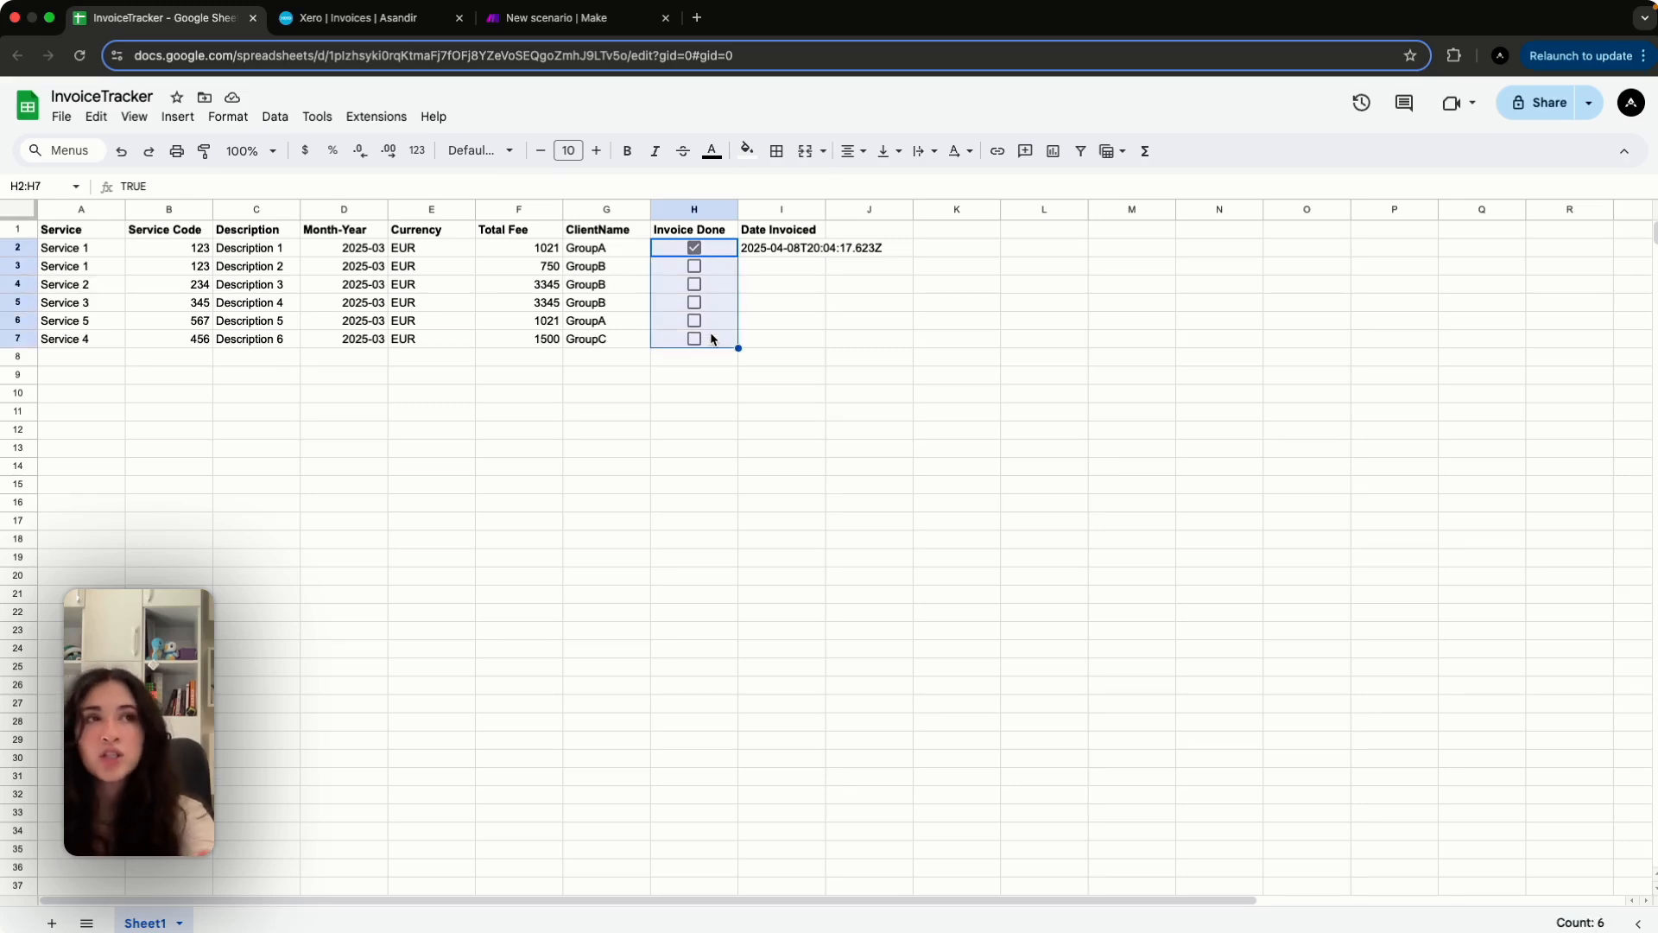
left_click(756, 256)
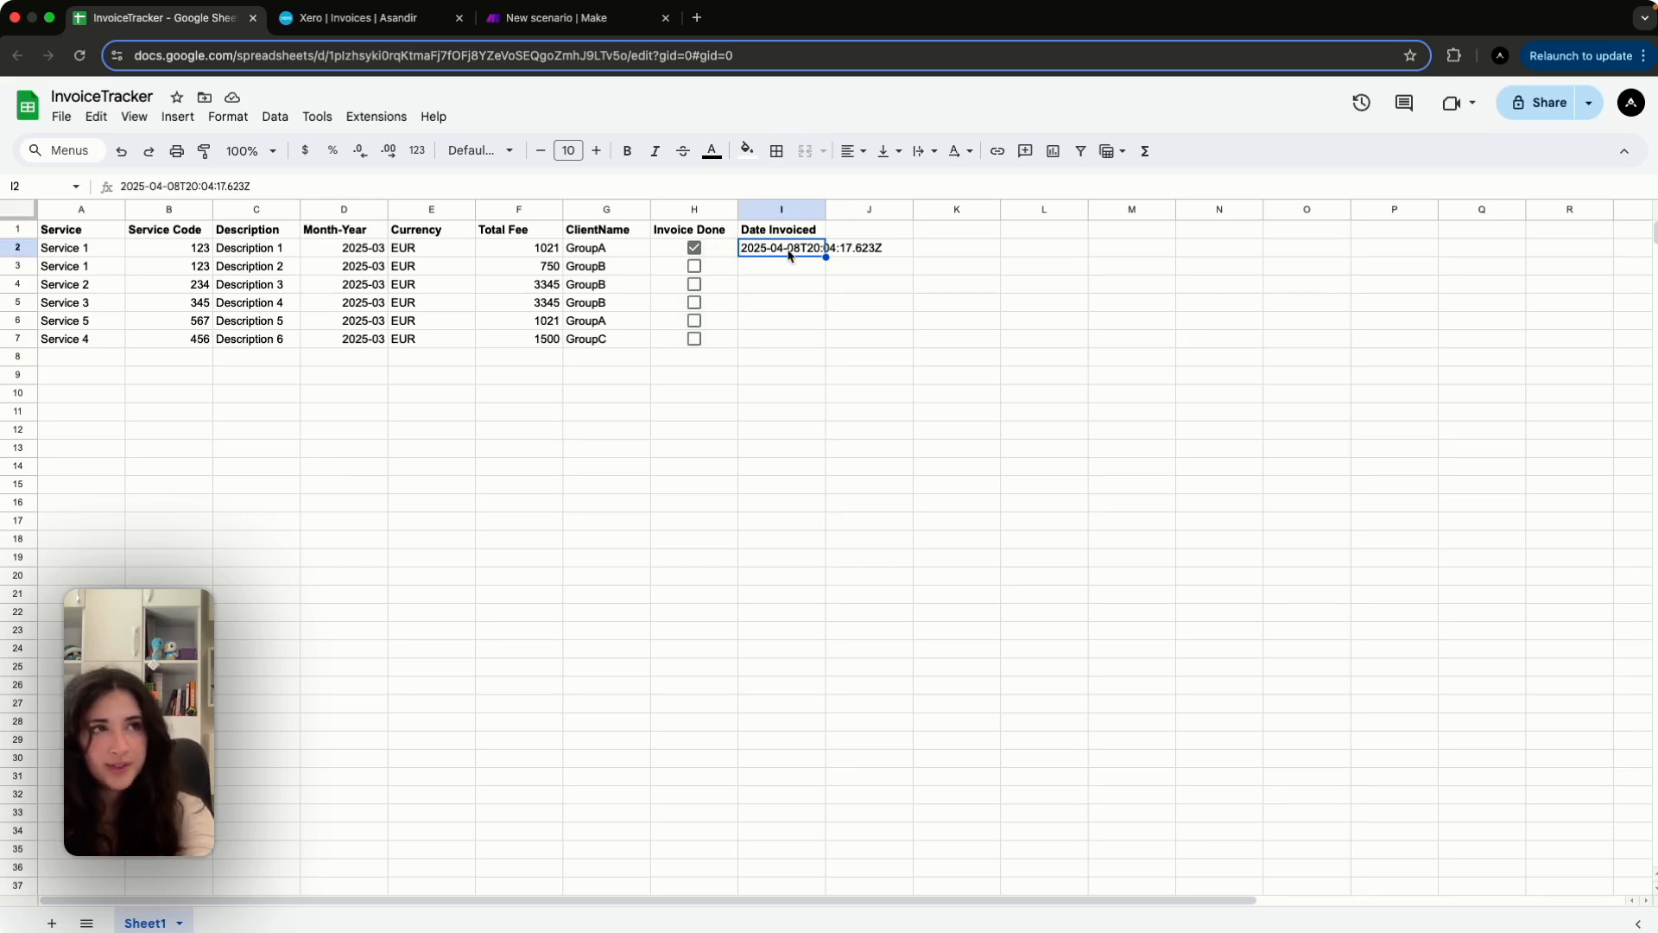
left_click(708, 397)
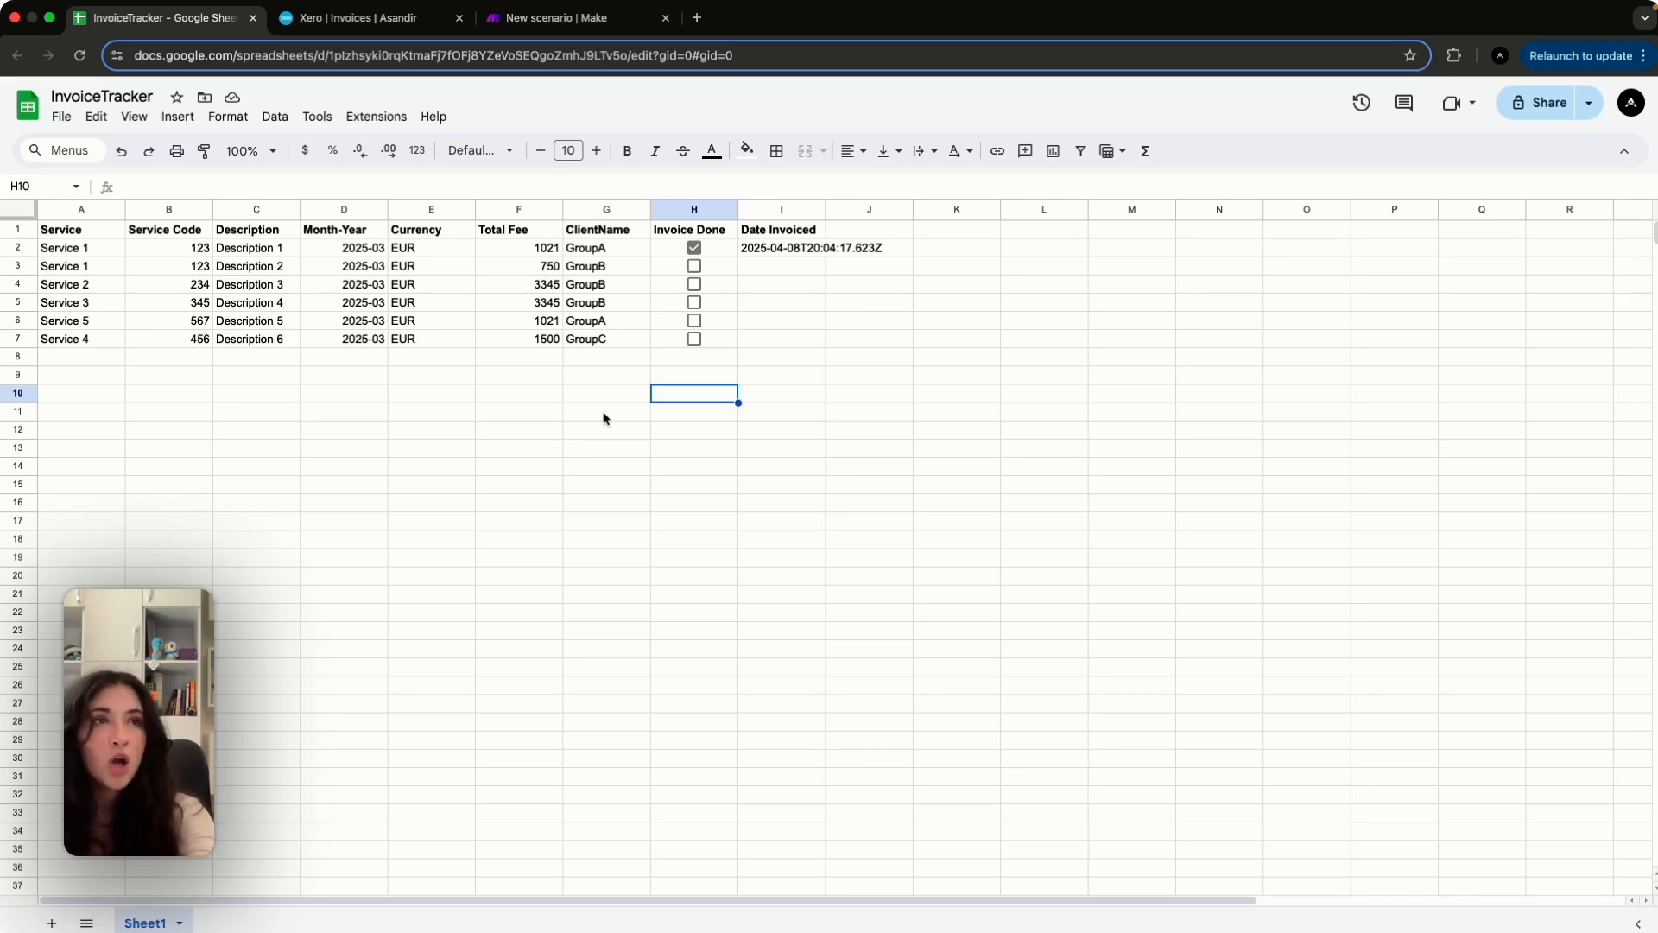
Switch to the Make scenario and add a Google Sheets Search Rows module as its first module
left_click(593, 19)
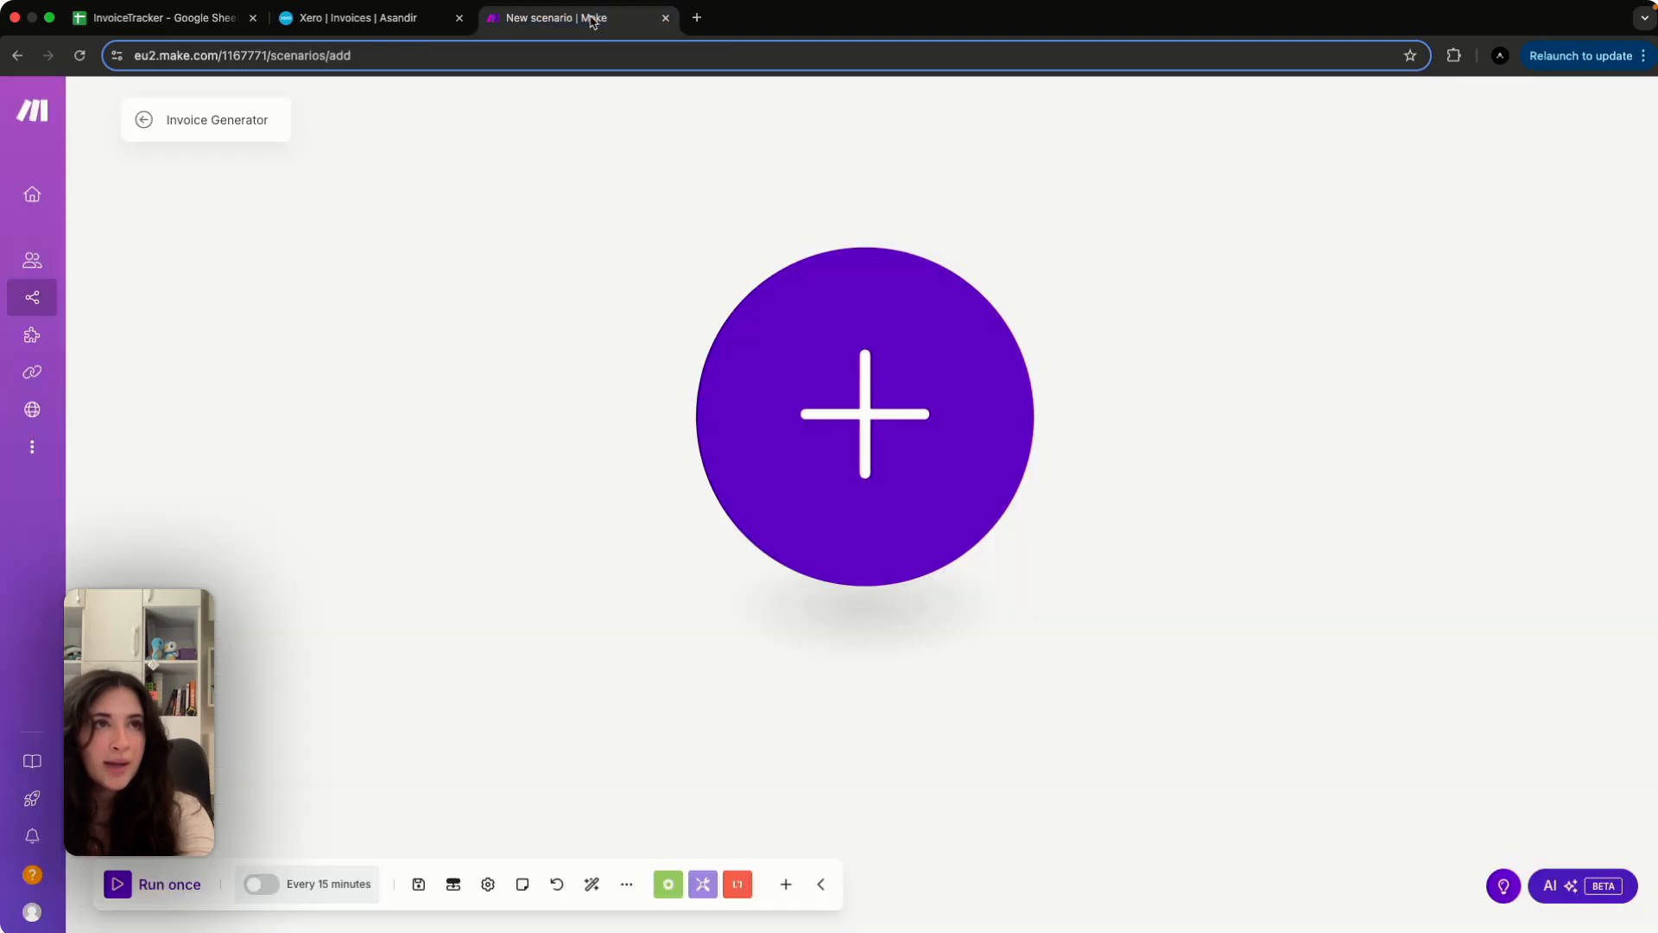
left_click(811, 382)
left_click(1148, 279)
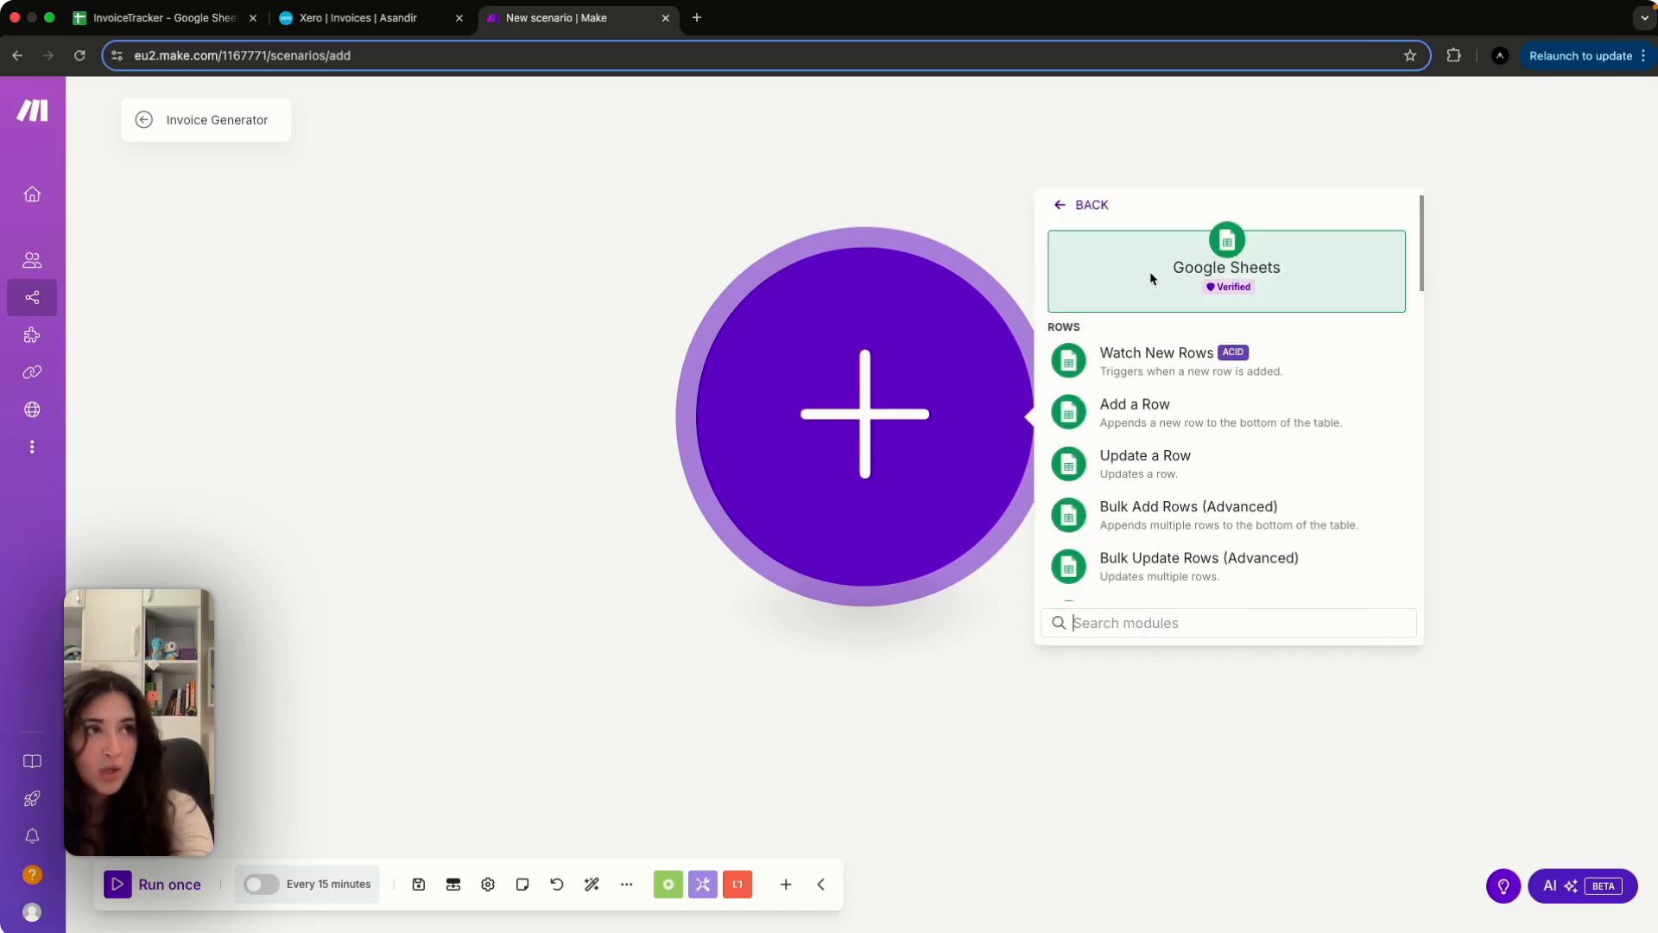
scroll(1169, 481, "down", 3)
scroll(1169, 488, "down", 1)
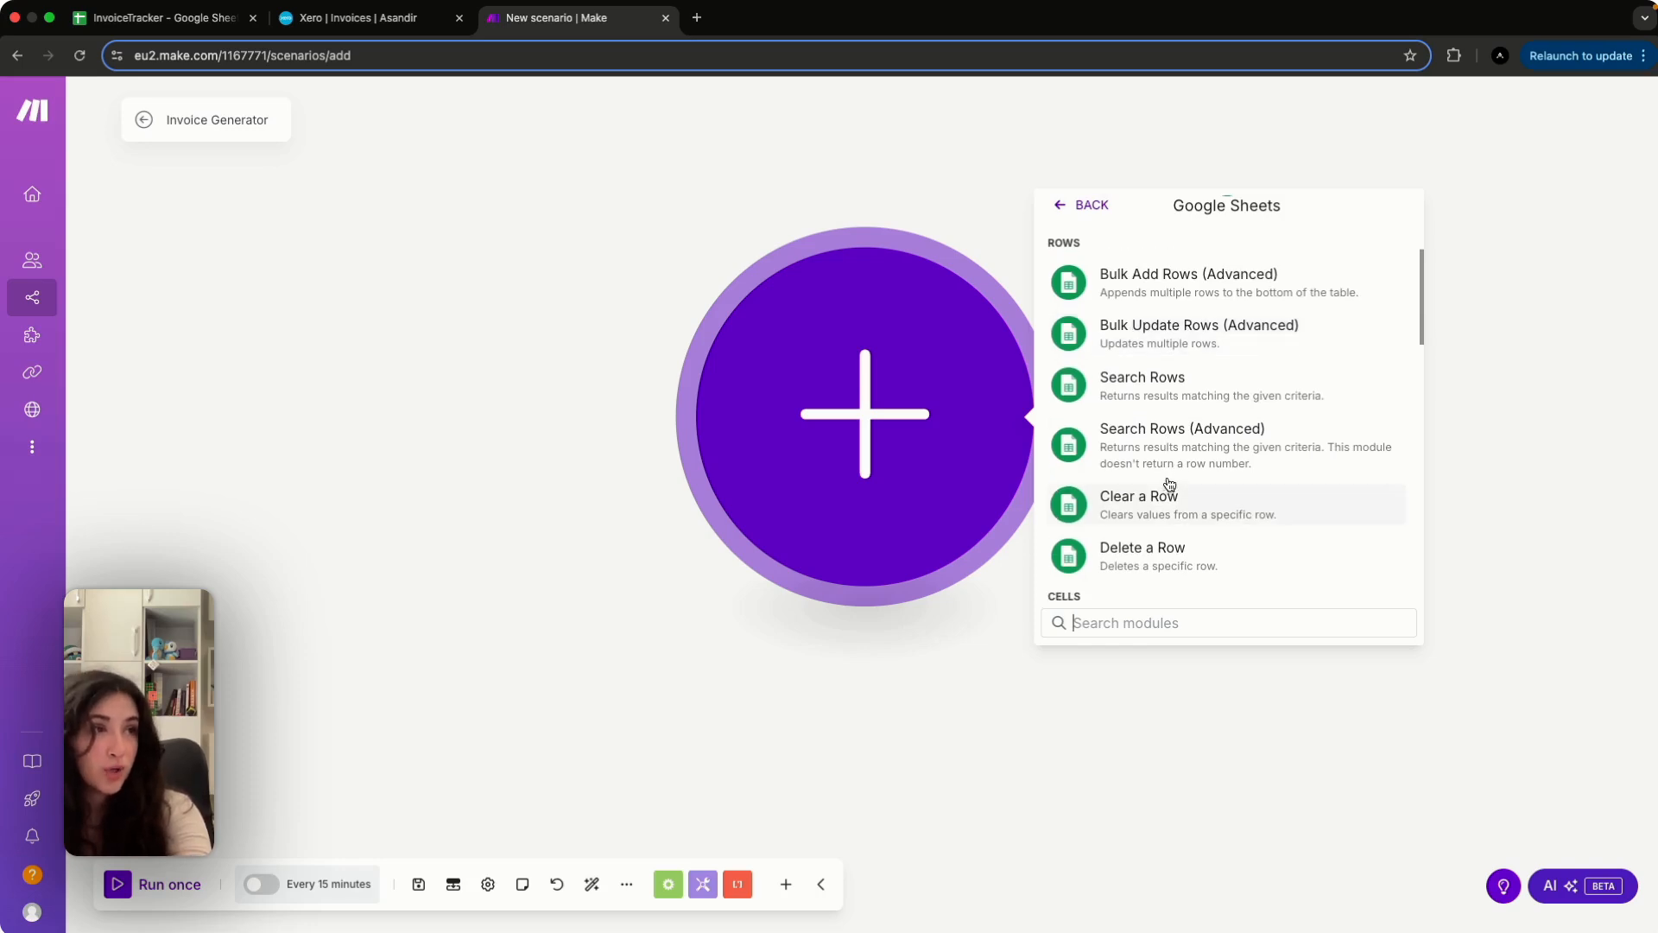
left_click(1157, 396)
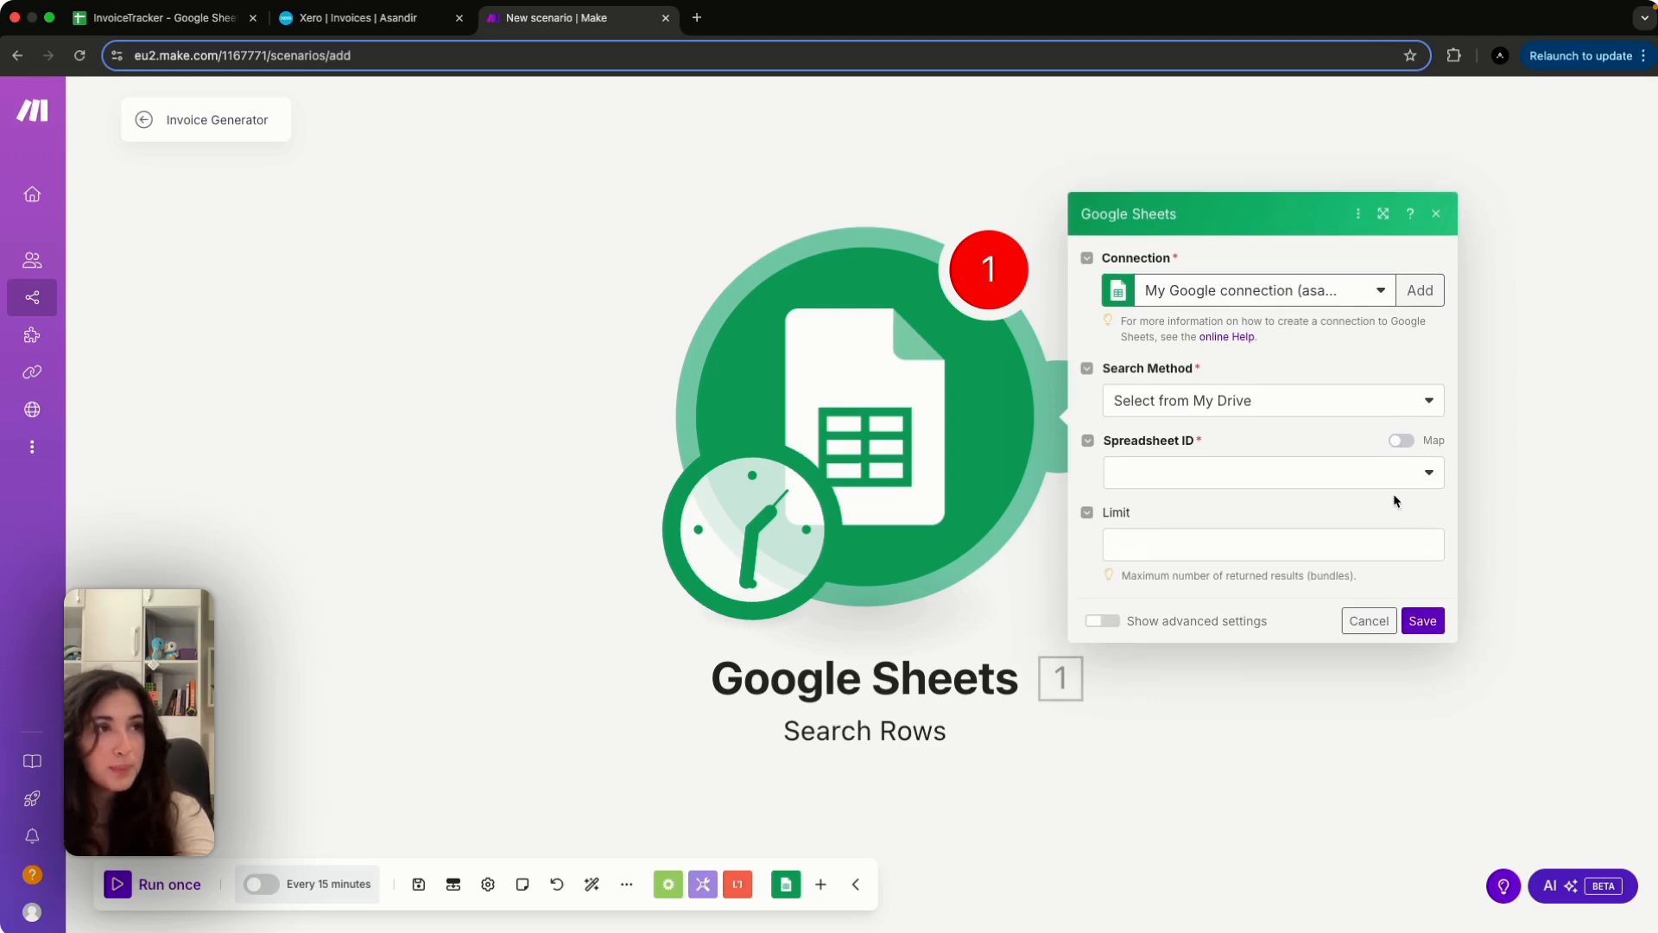
Choose the InvoiceTracker spreadsheet and its Sheet1 as the source for the row search
left_click(1295, 473)
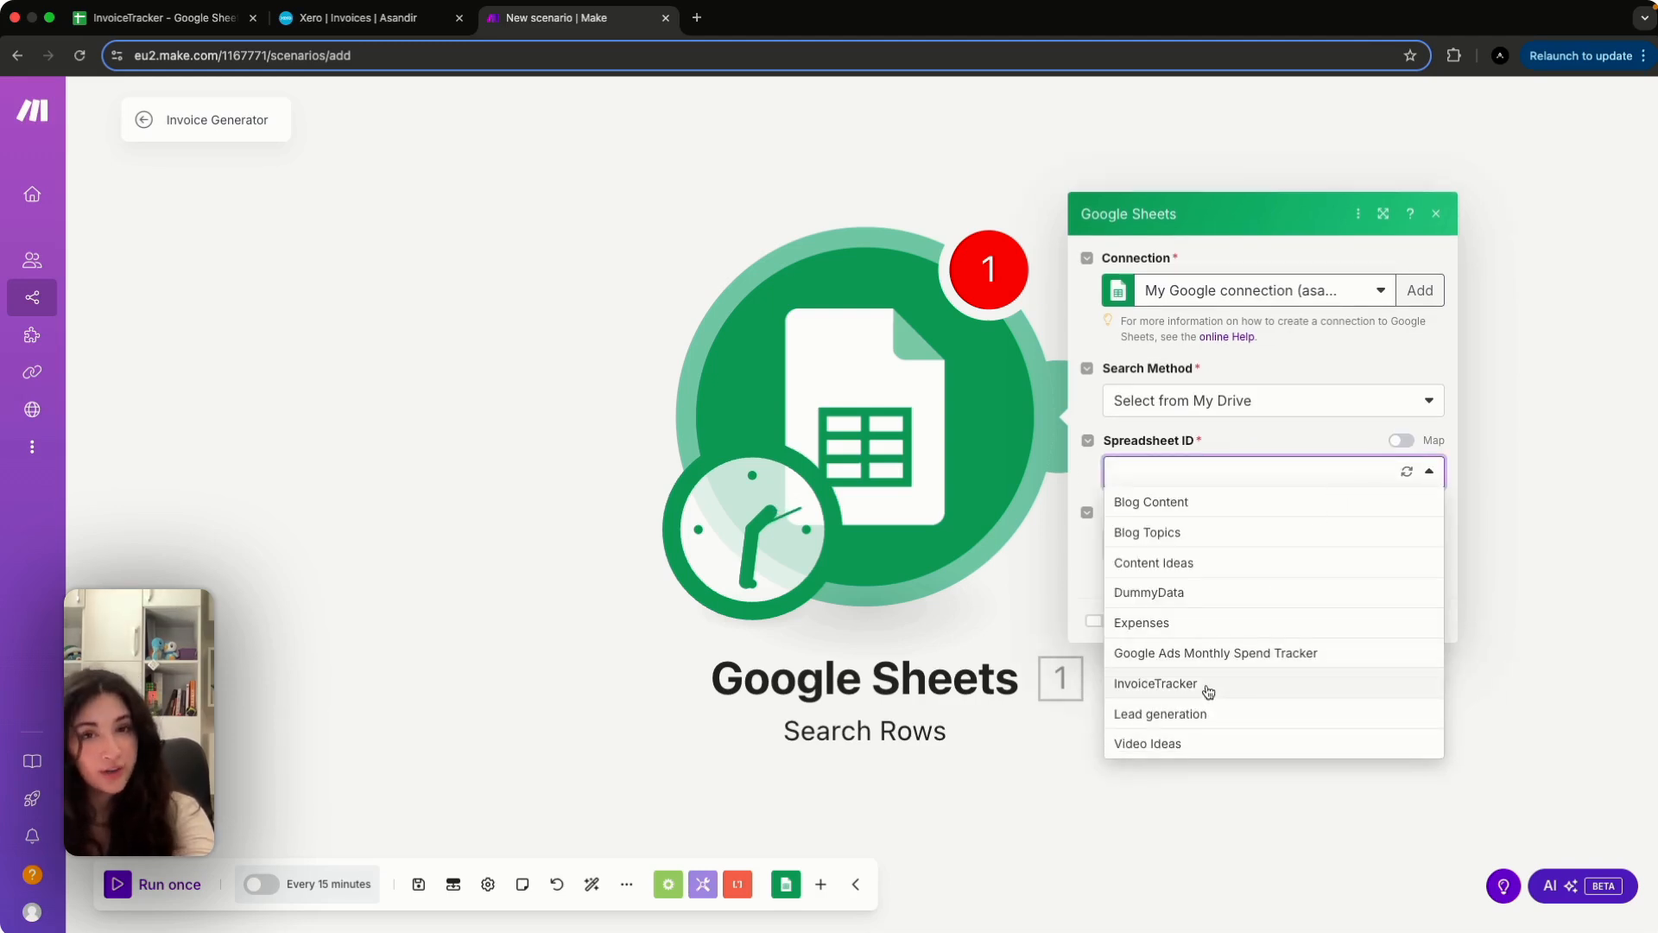
left_click(1208, 688)
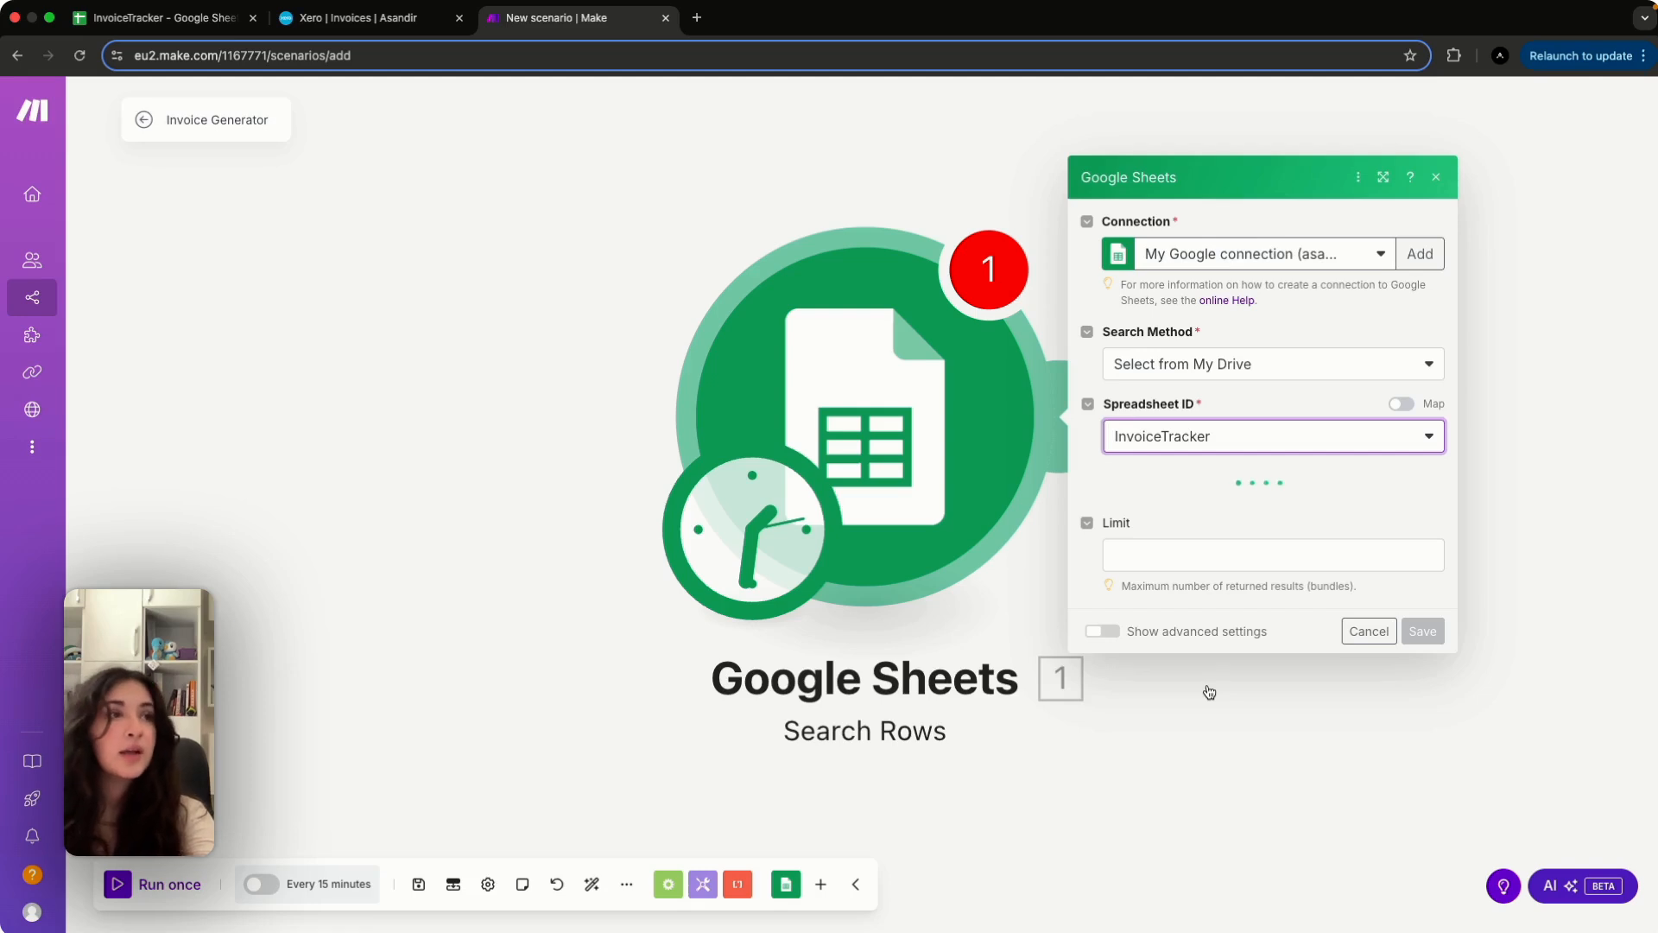
left_click(1183, 514)
left_click(1181, 543)
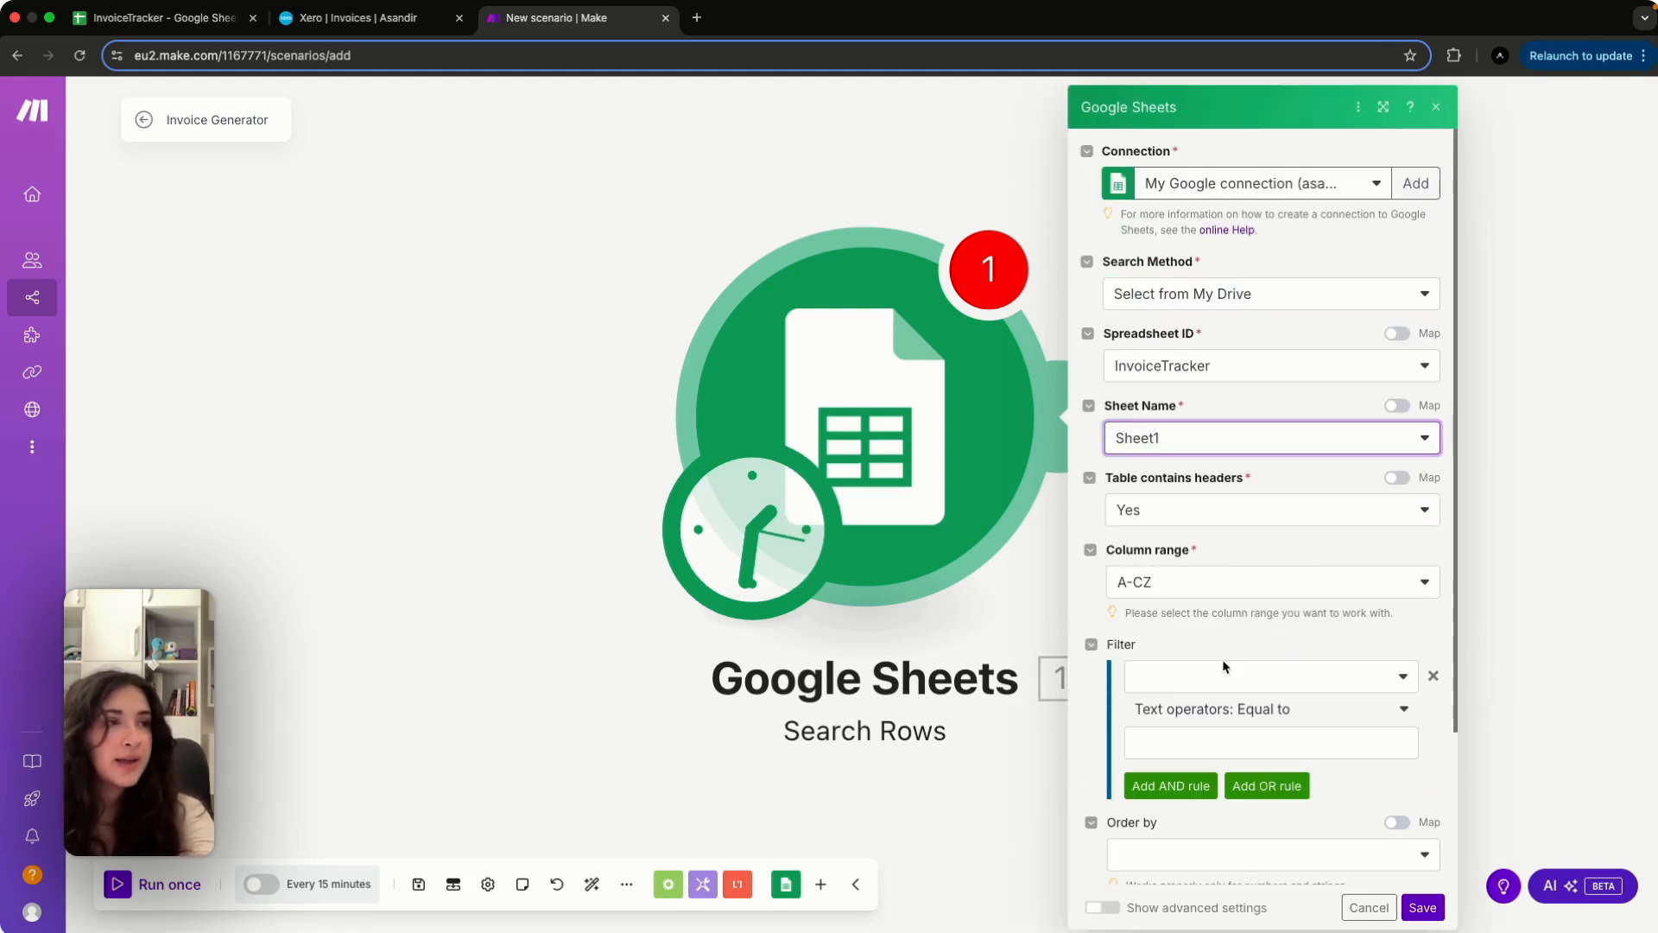
Filter the row search to Invoice Done (H) equal to FALSE and save the module
scroll(1213, 679, "down", 1)
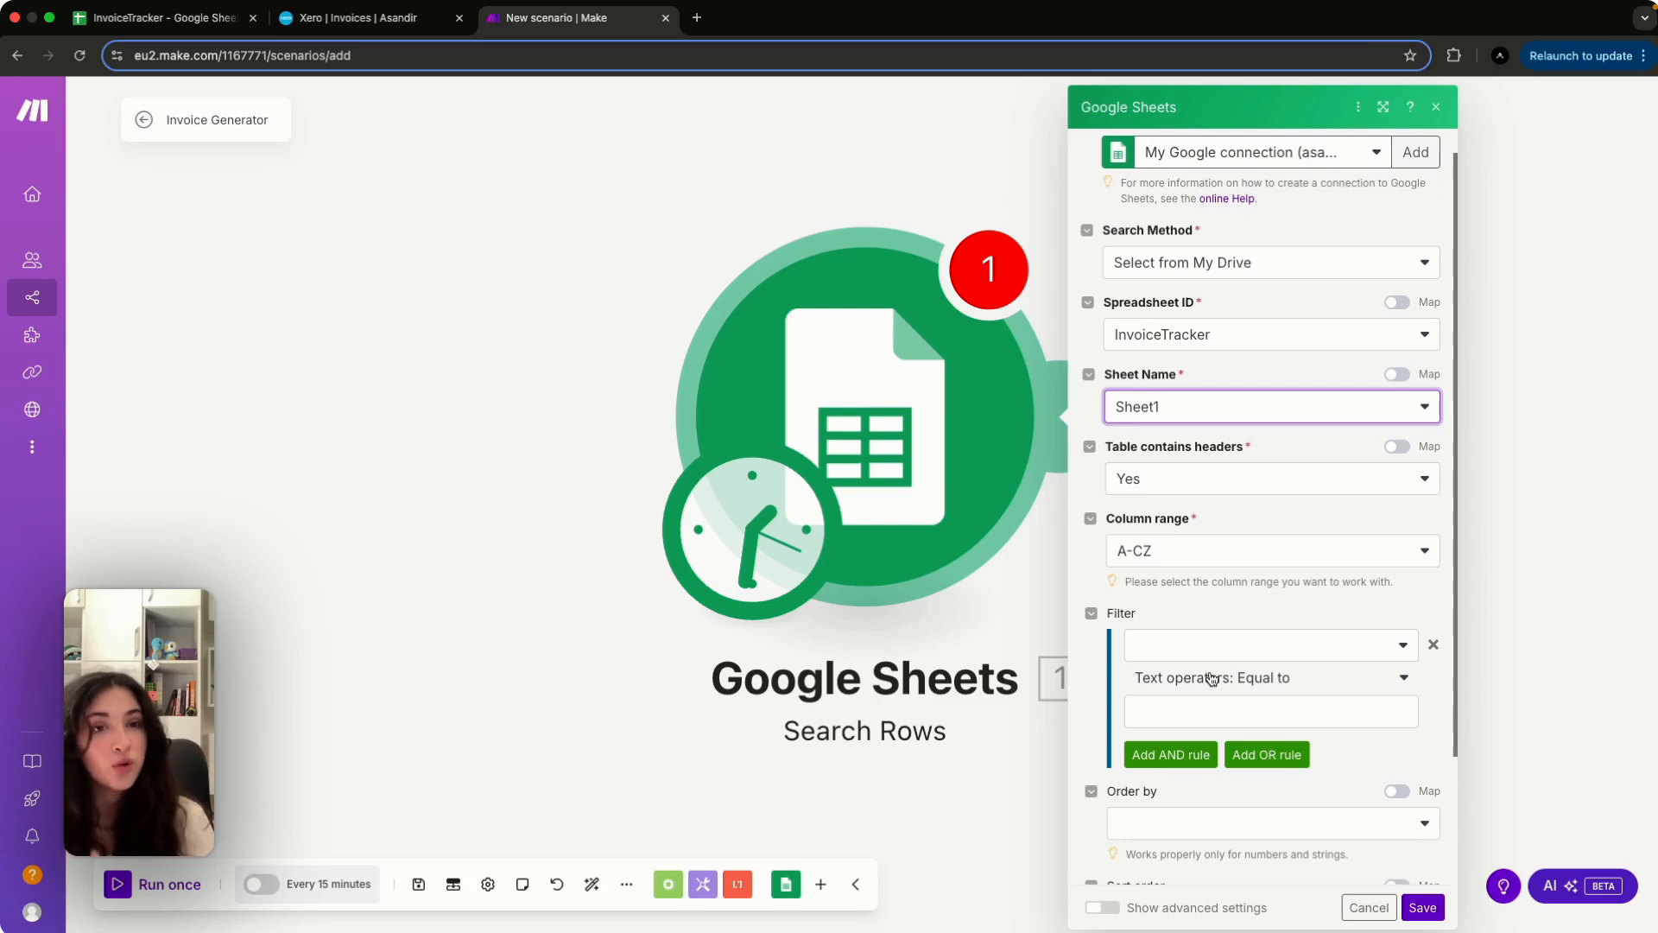
left_click(1213, 656)
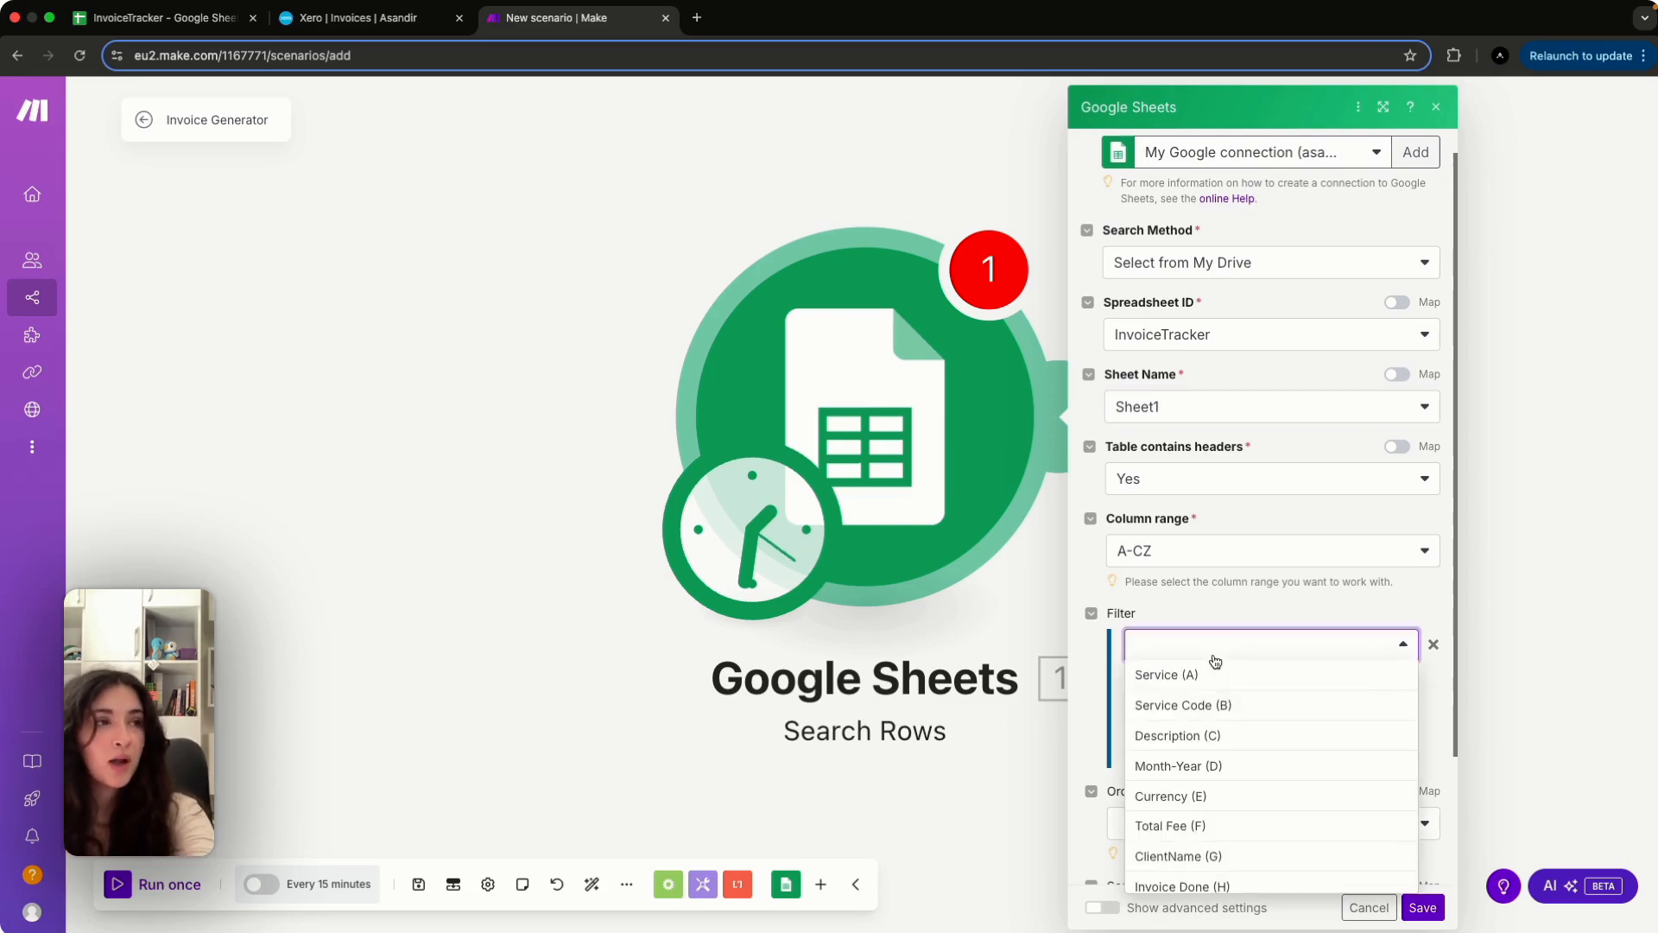
scroll(1207, 810, "down", 1)
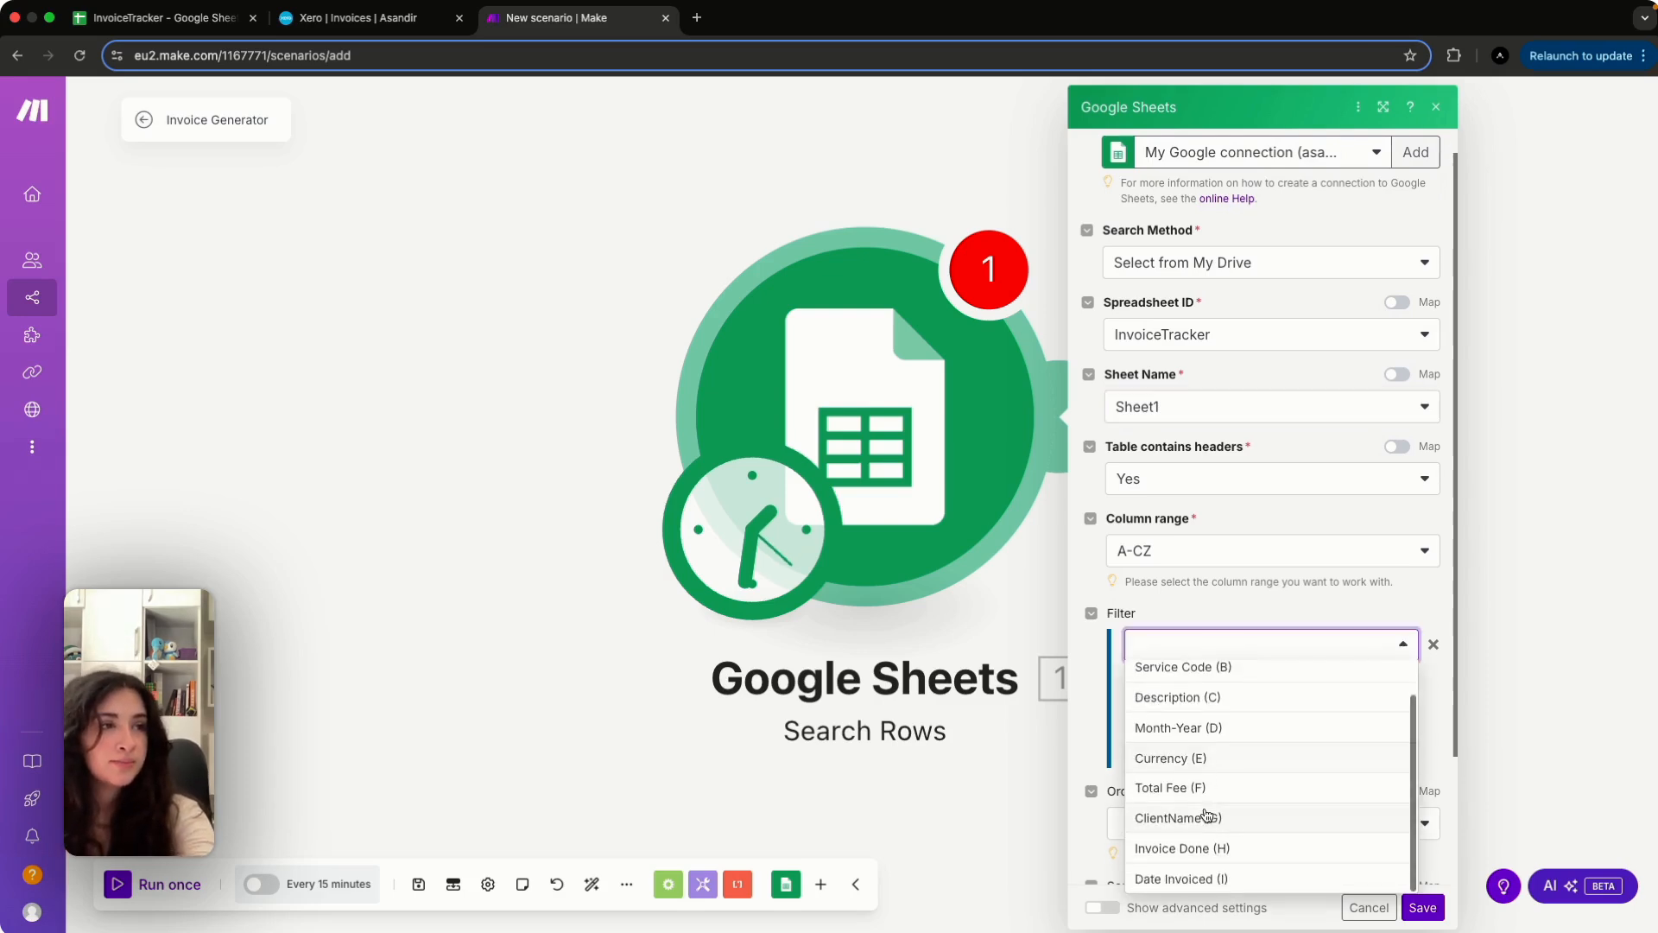
left_click(1239, 851)
left_click(1191, 712)
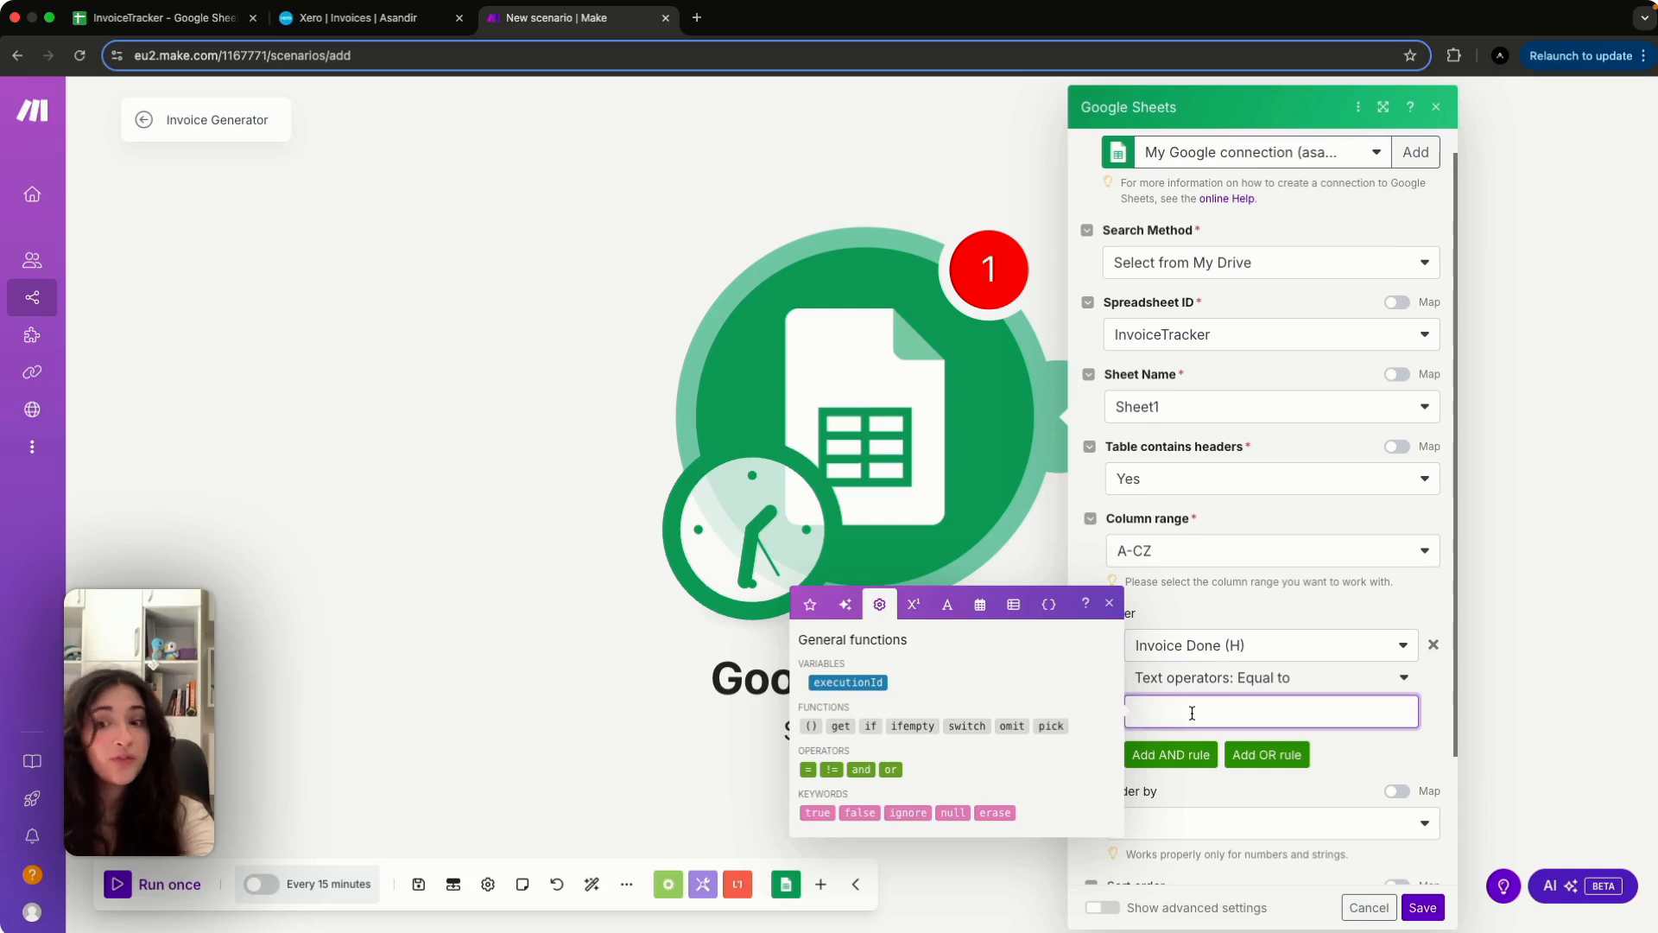
type("FALSE")
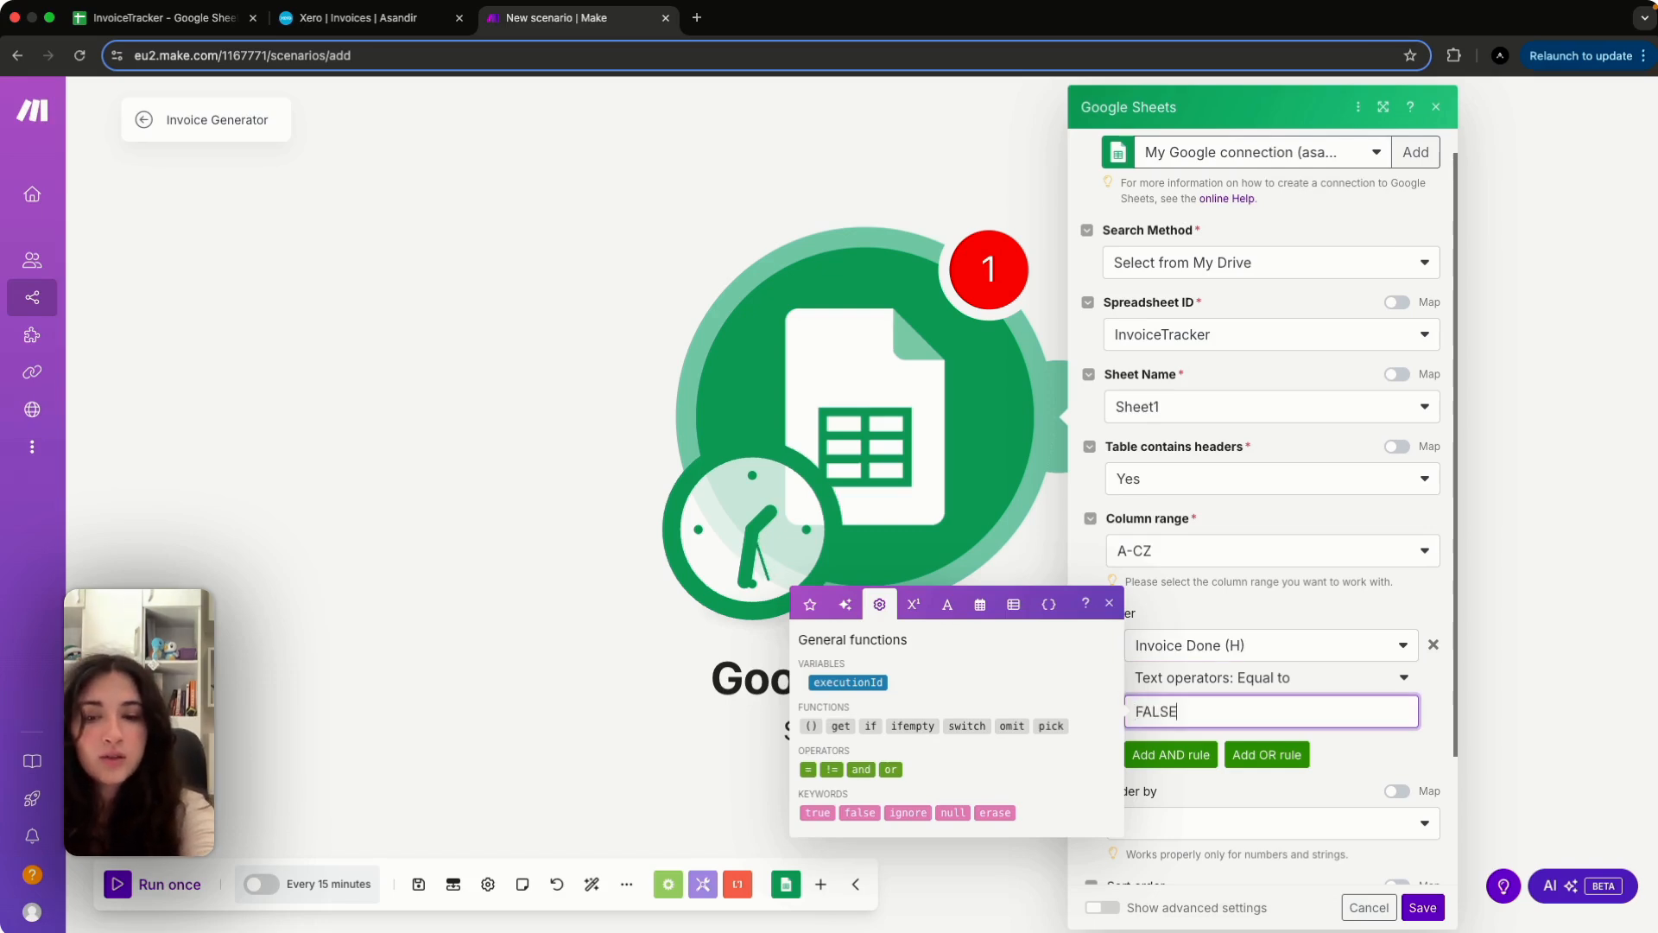
left_click(1421, 907)
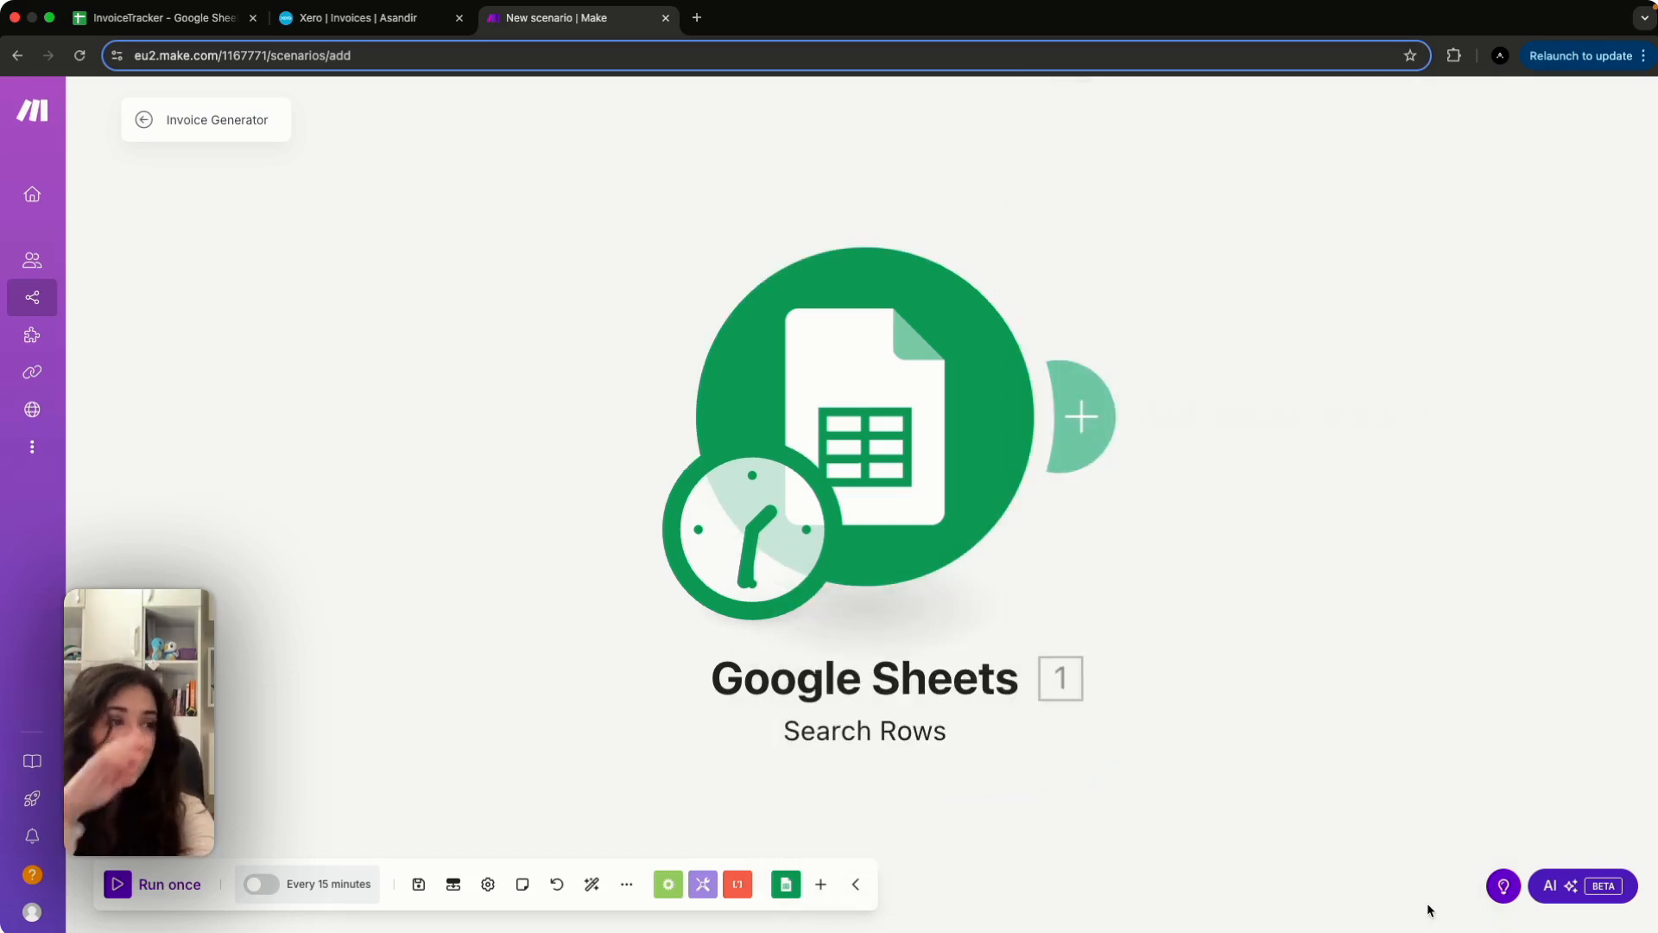
Schedule the scenario to run on days of the month, selecting day 1
left_click(769, 543)
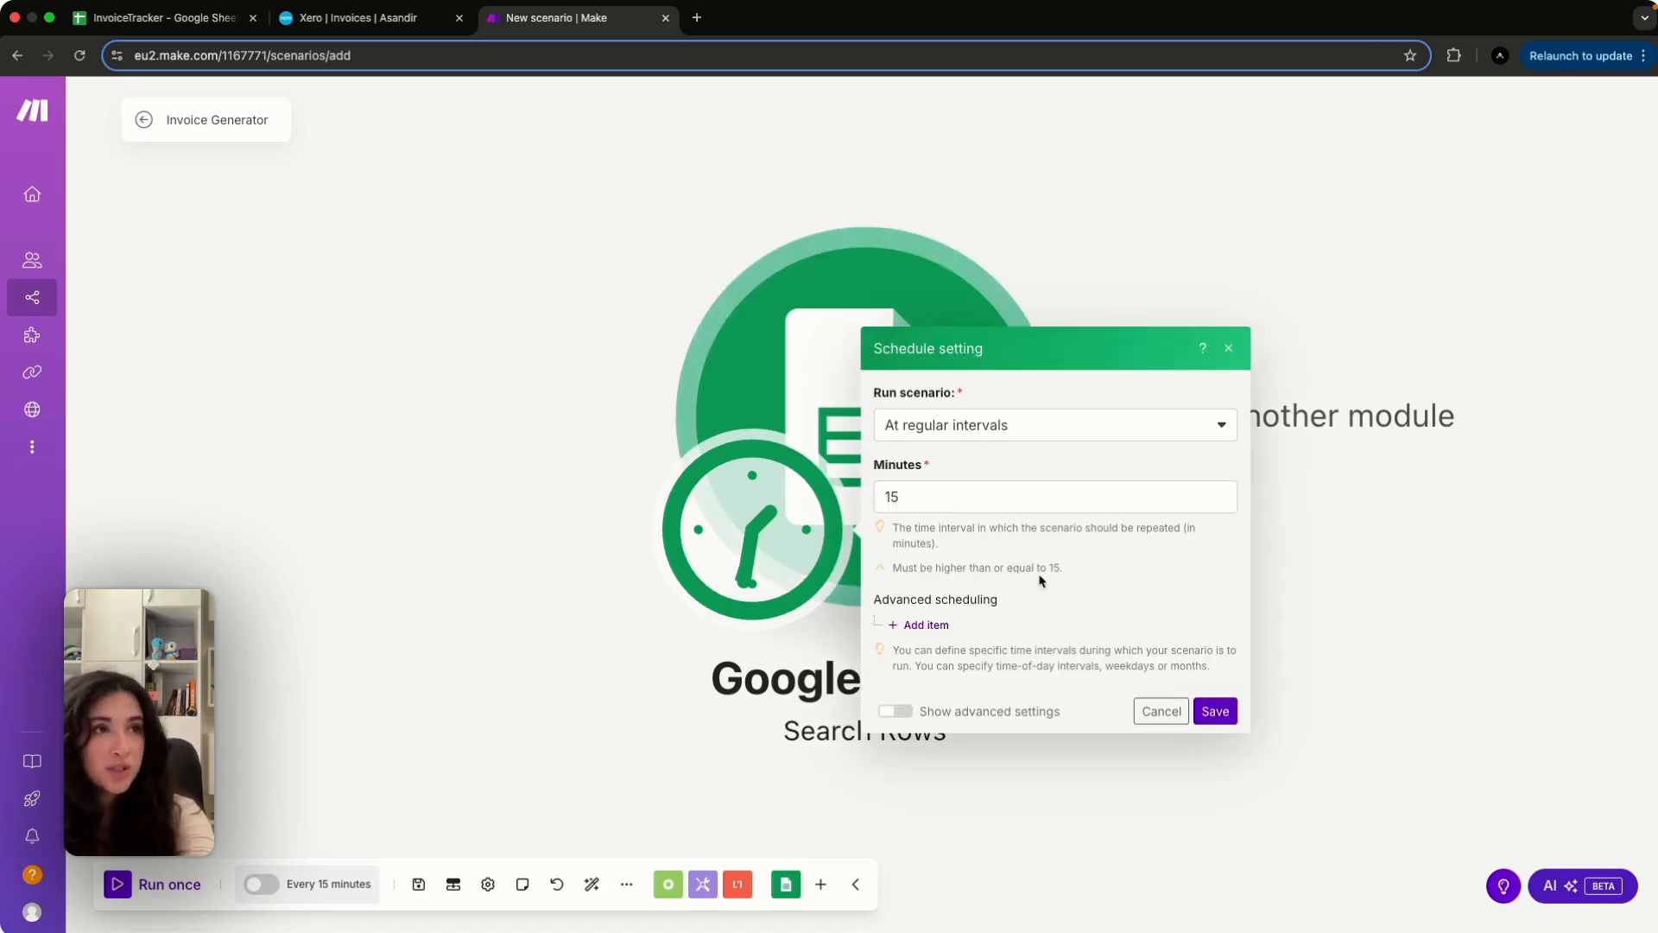
left_click(1018, 431)
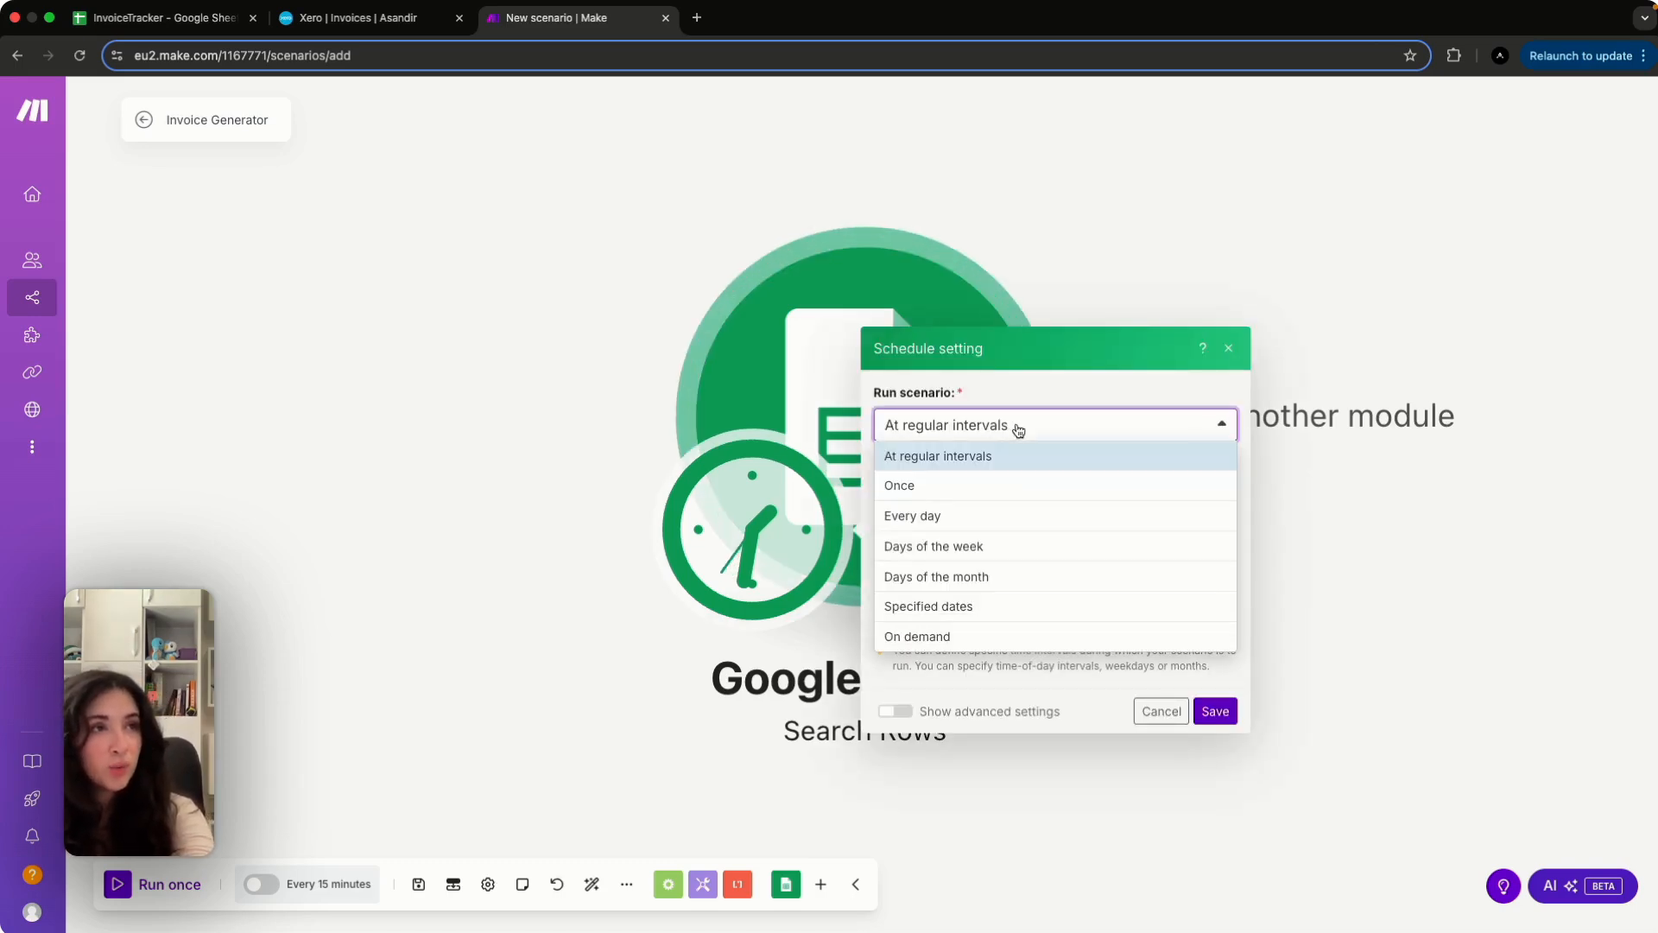
left_click(962, 579)
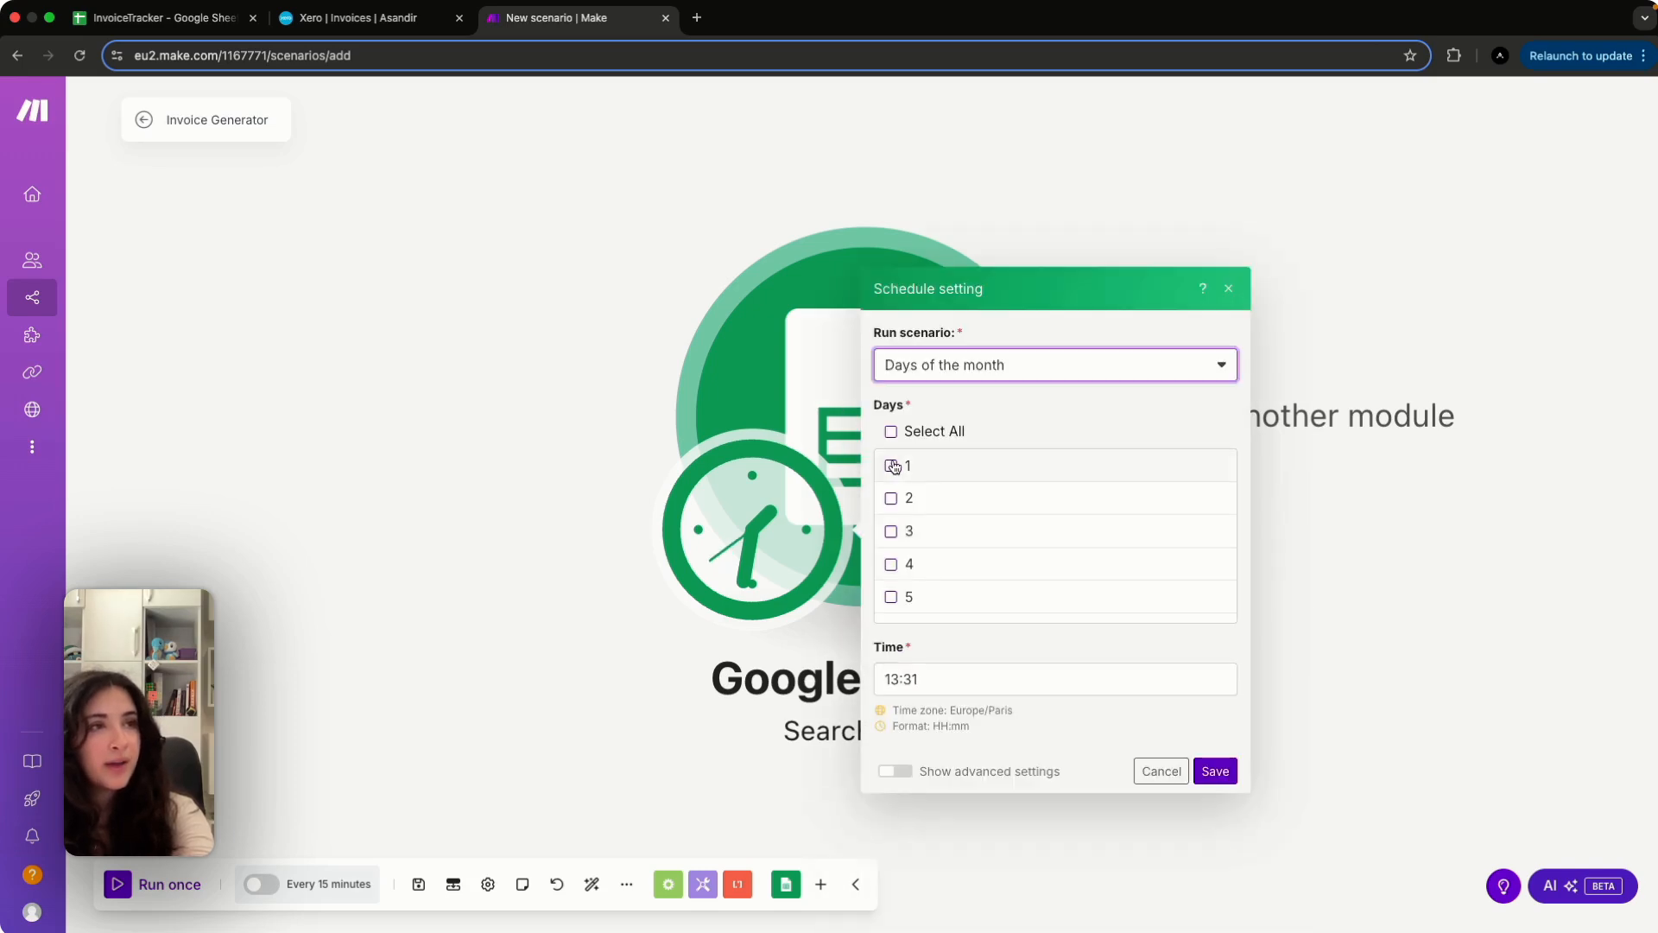
left_click(891, 466)
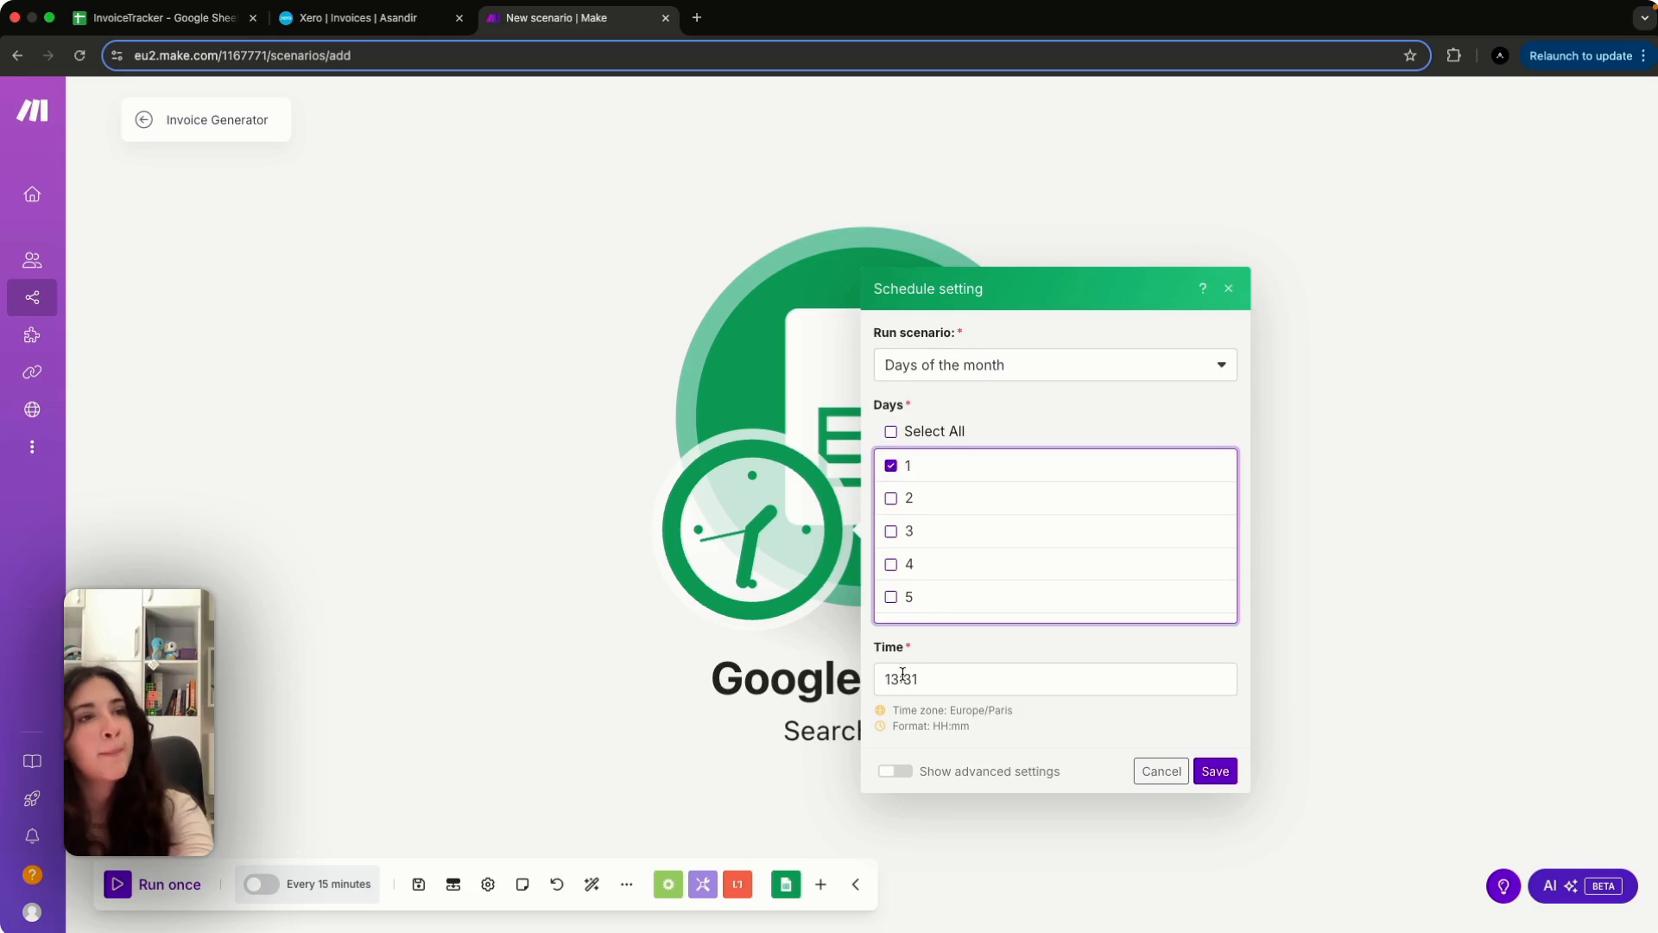
scroll(1033, 554, "down", 1)
scroll(1033, 554, "down", 15)
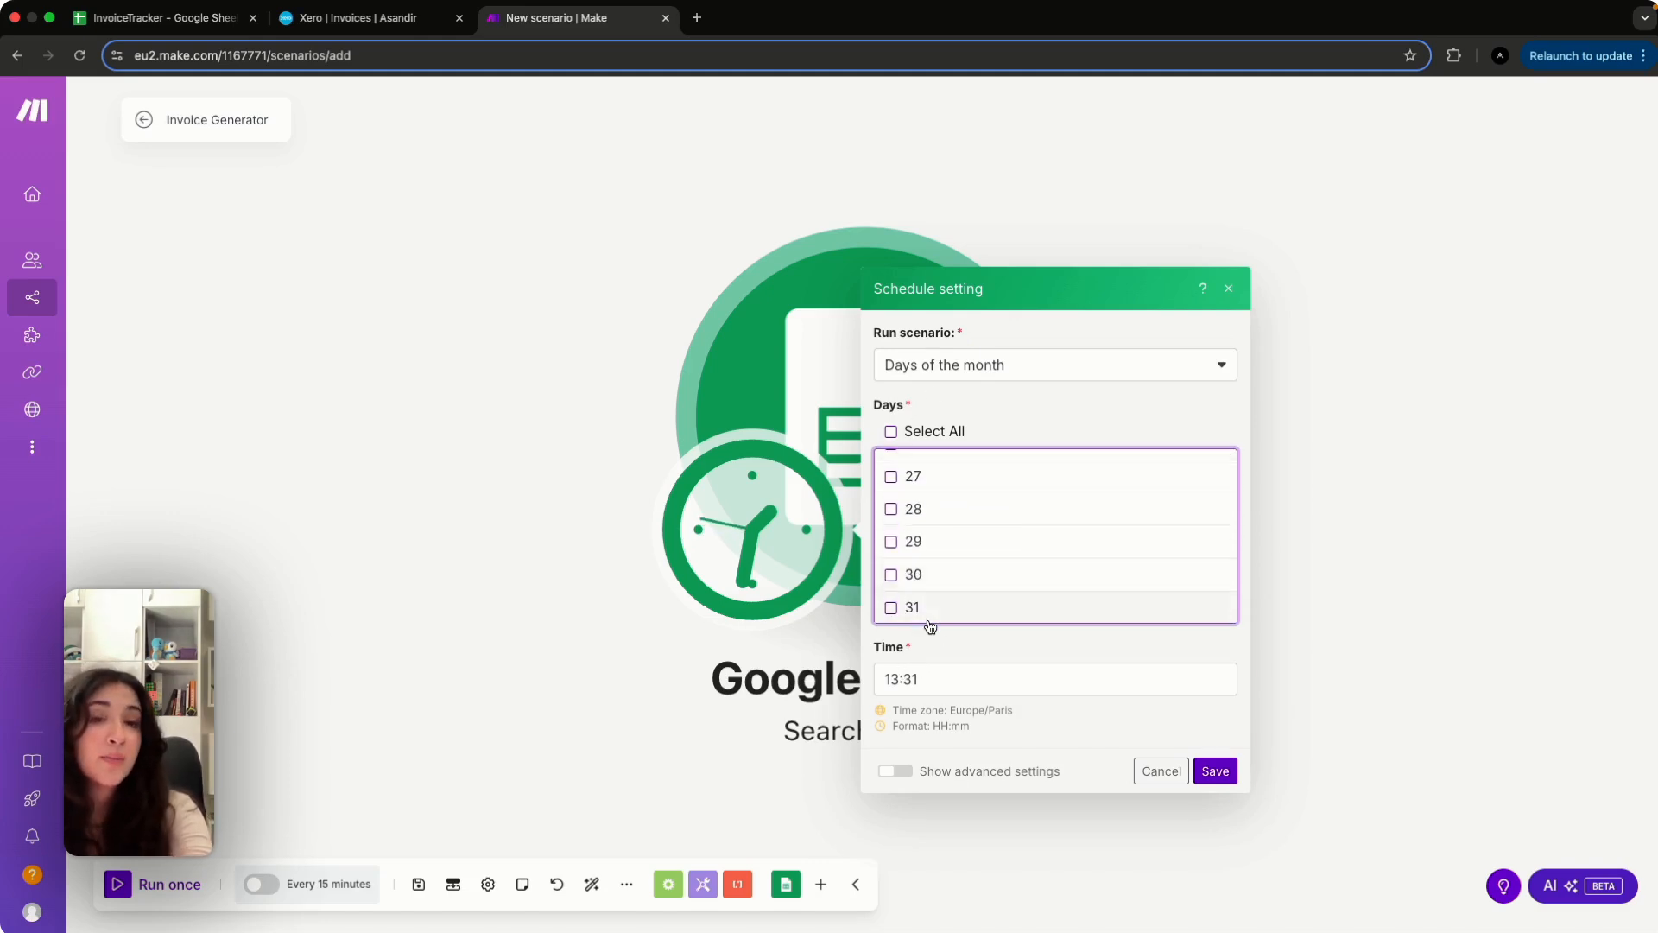
Set the scheduled run time to 10:30
left_click(902, 679)
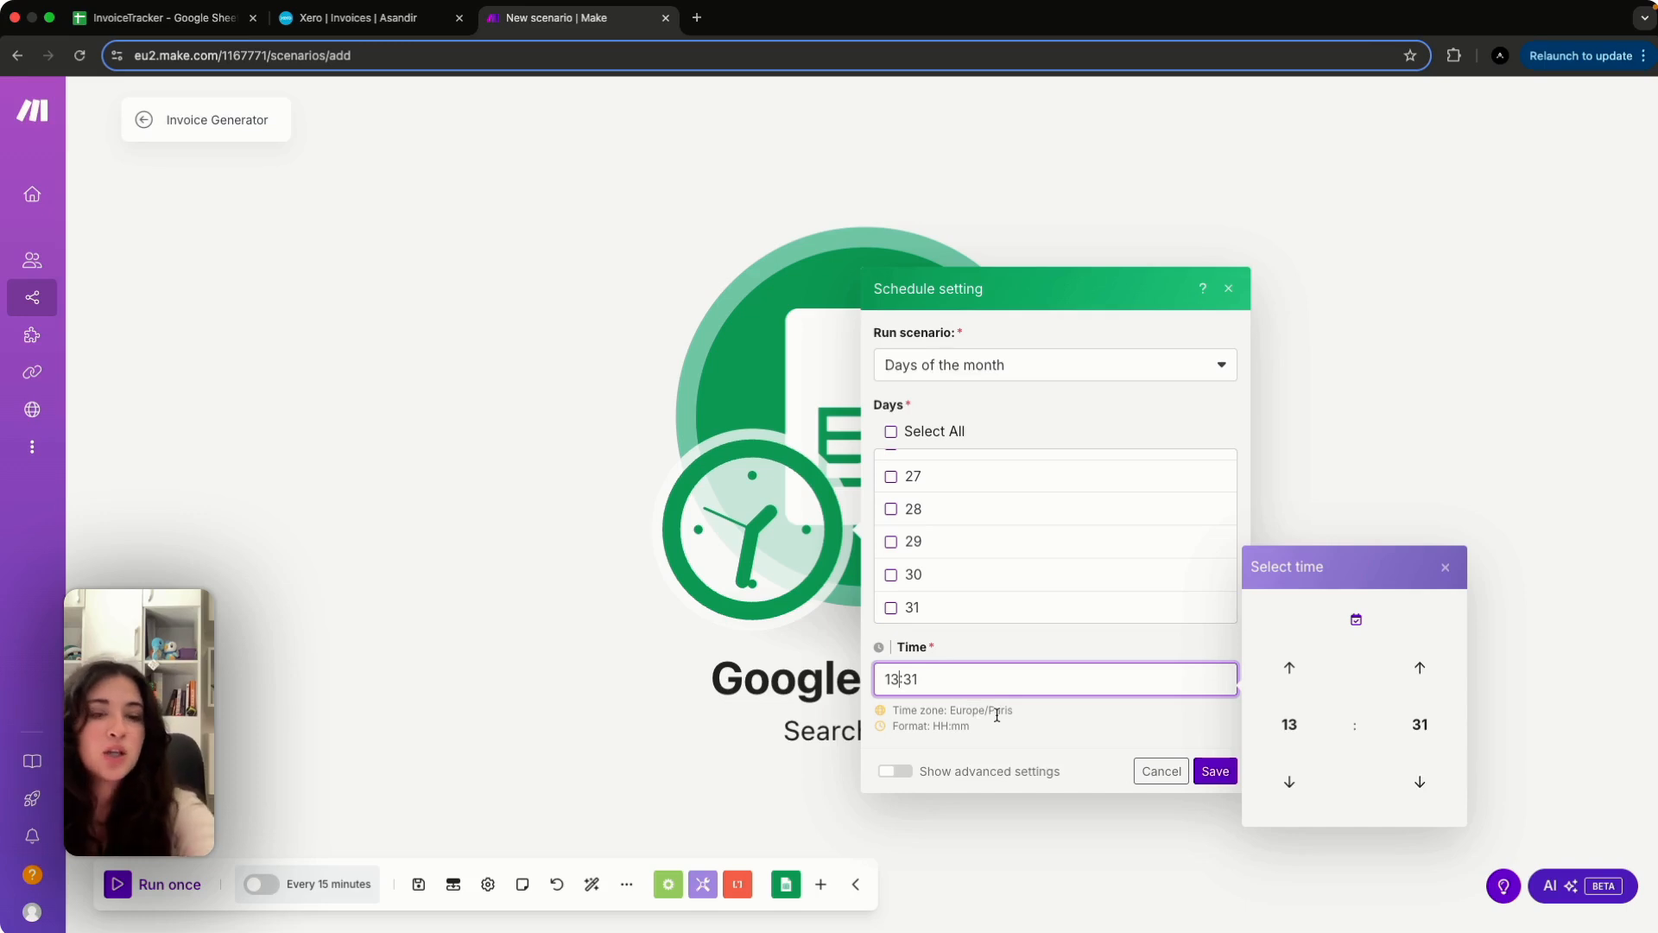
key("BackSpace")
key("BackSpace")
type("10")
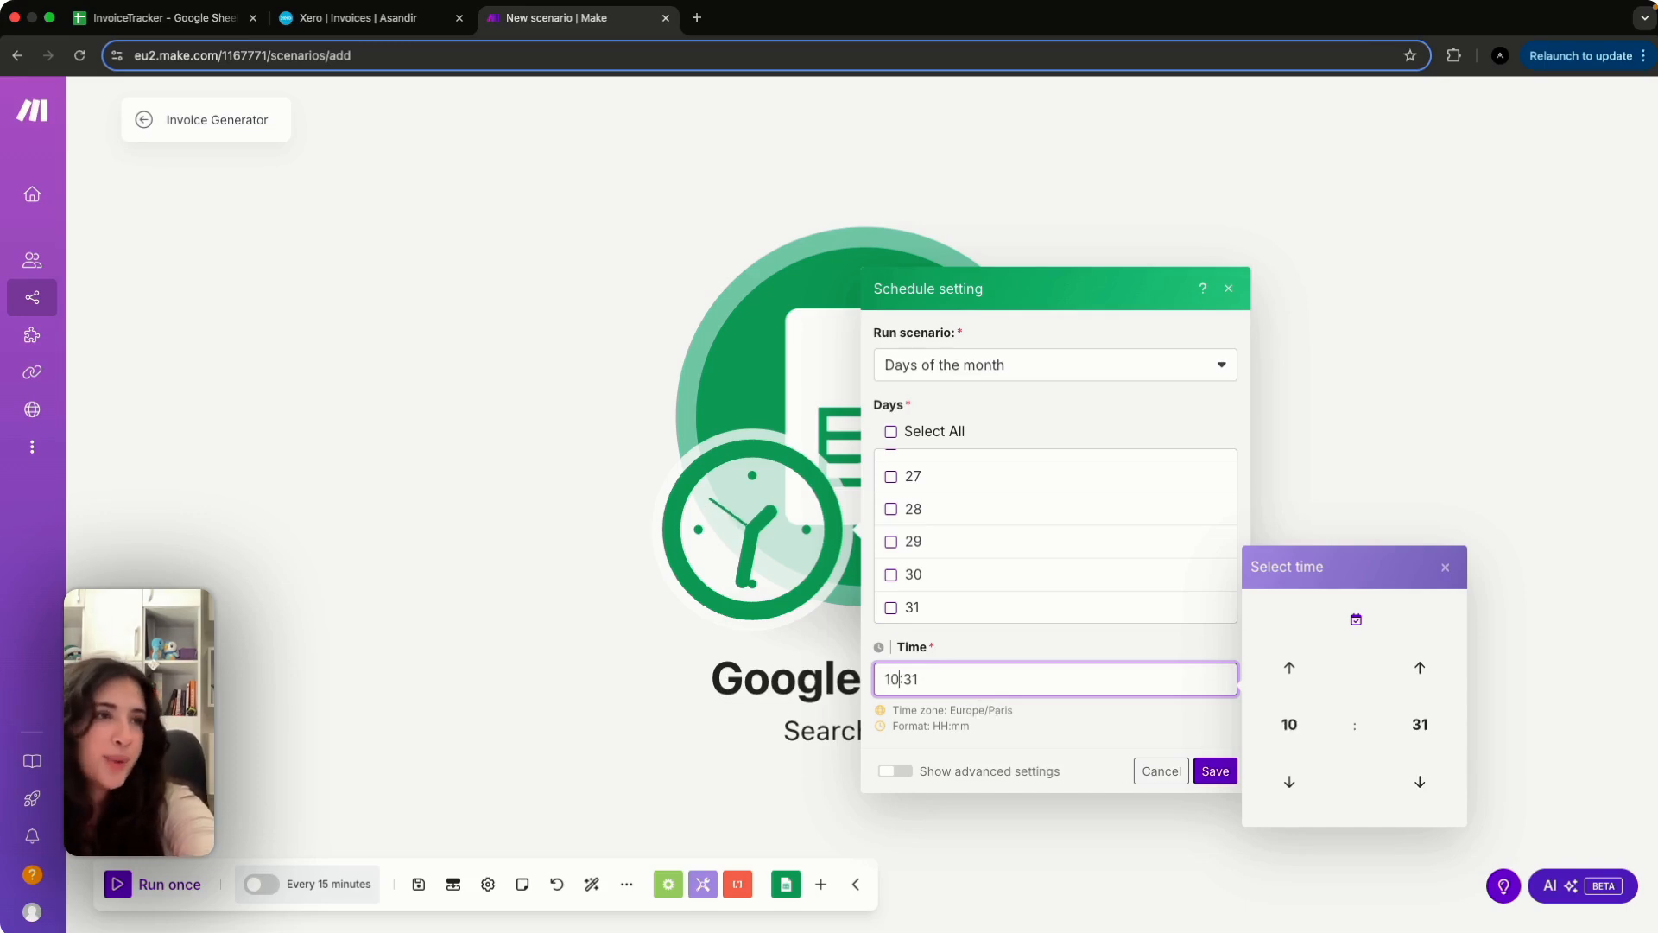
left_click(960, 673)
key("BackSpace")
type("0")
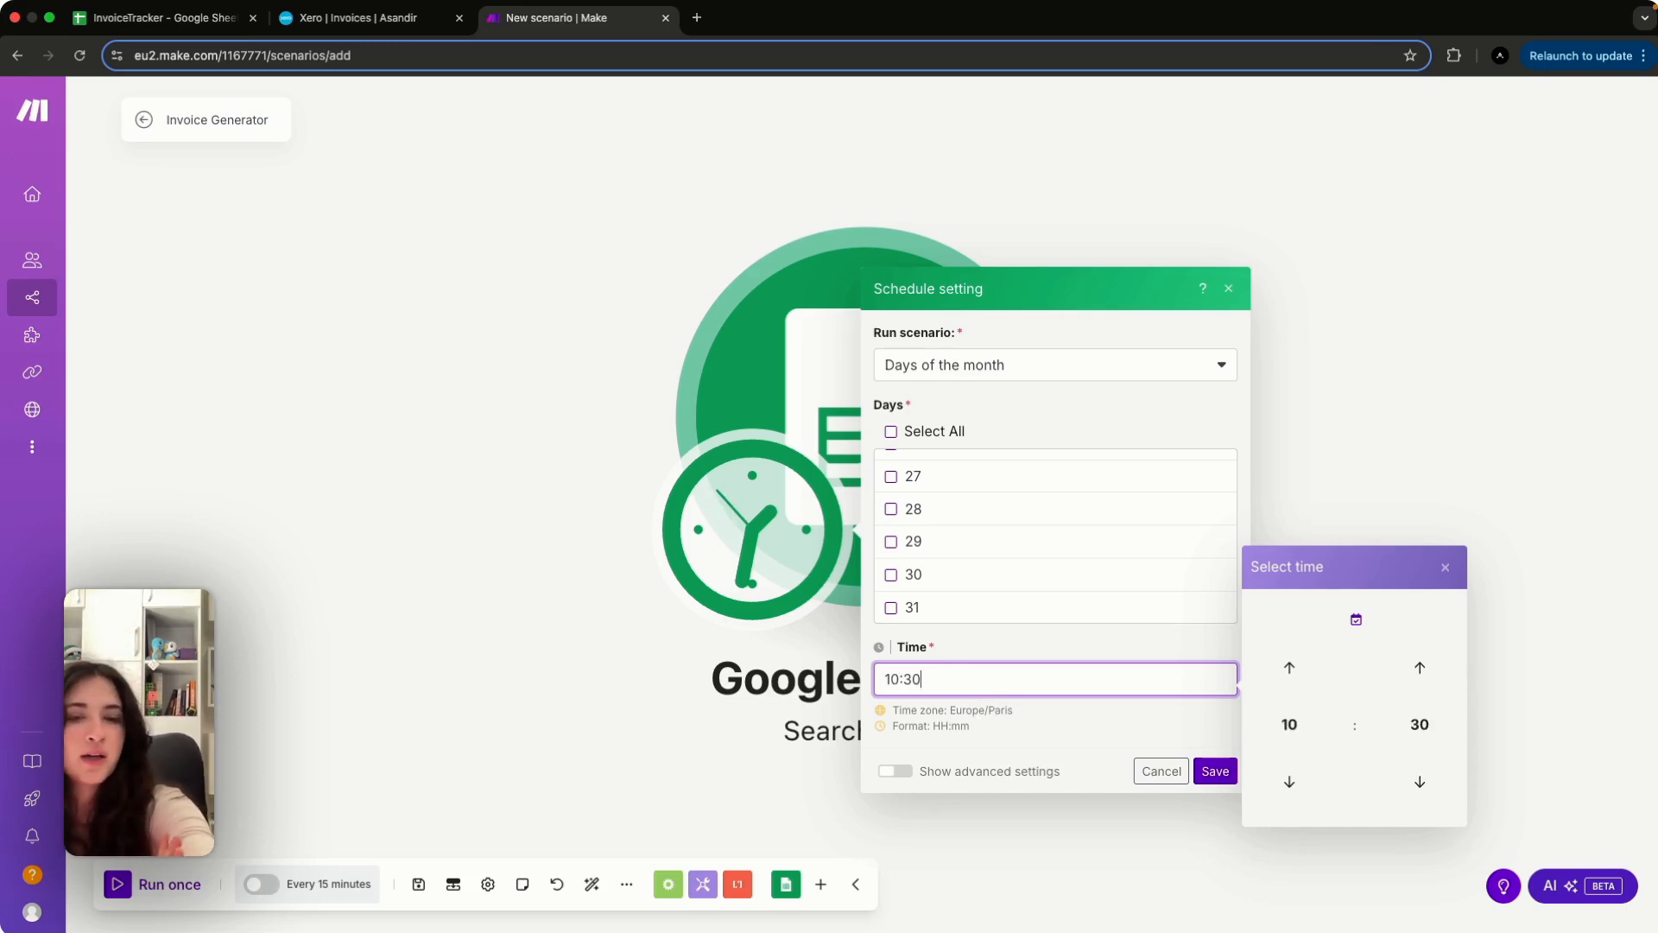
left_click(1054, 742)
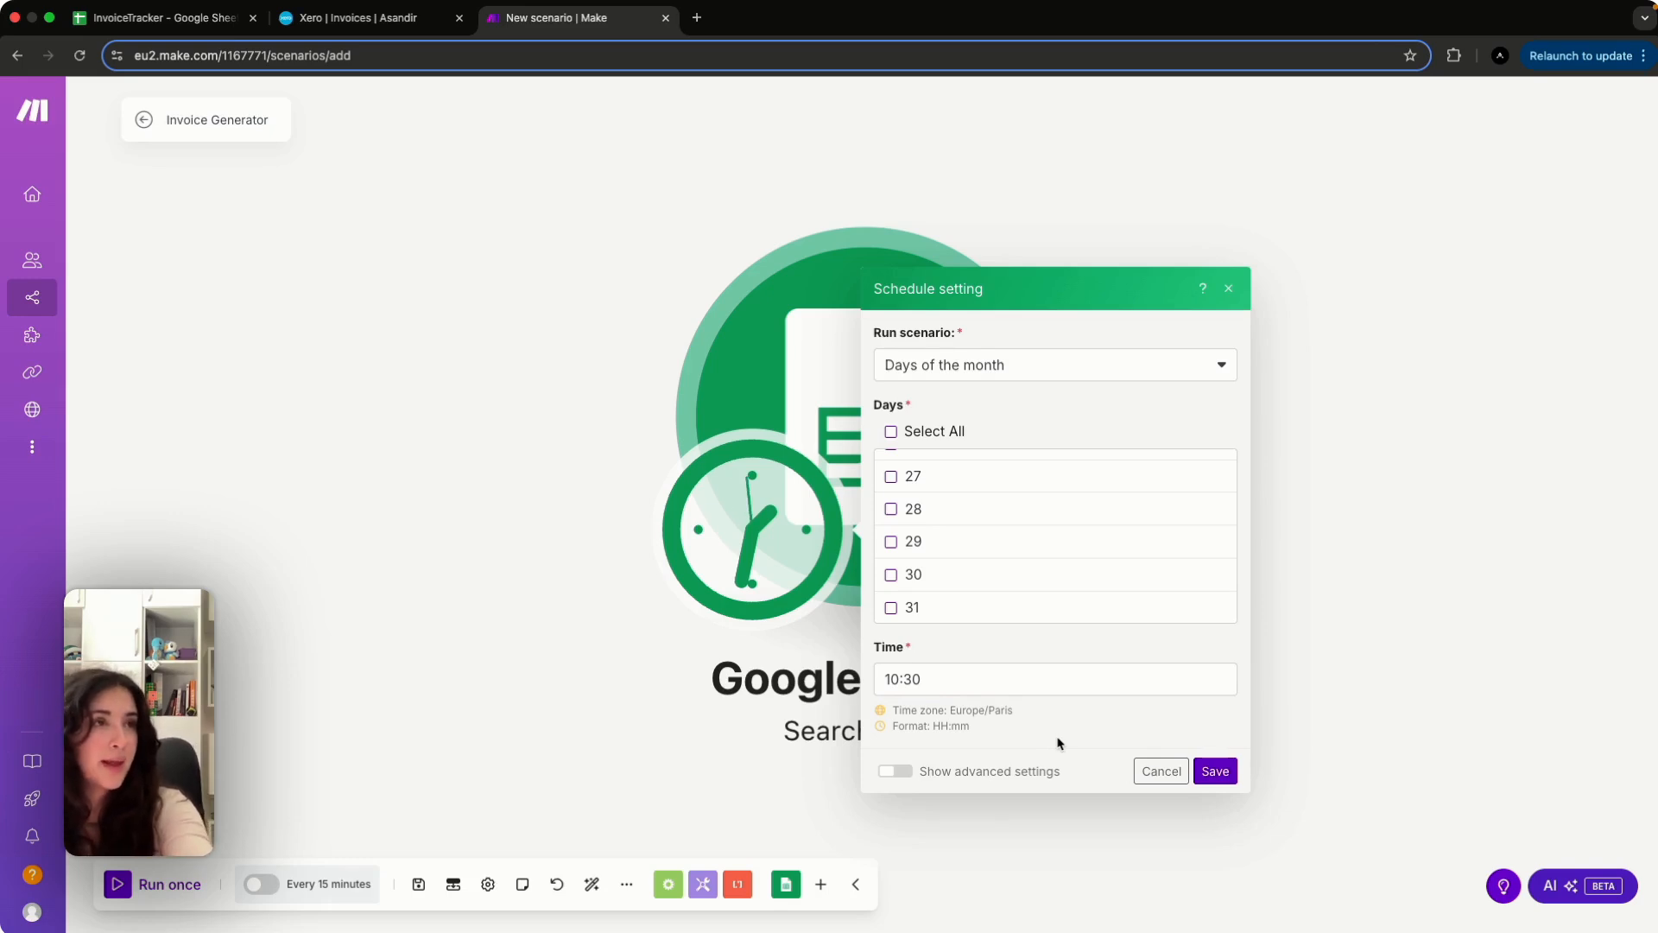
Save the schedule without activating the scenario yet, and save the scenario itself
left_click(1219, 771)
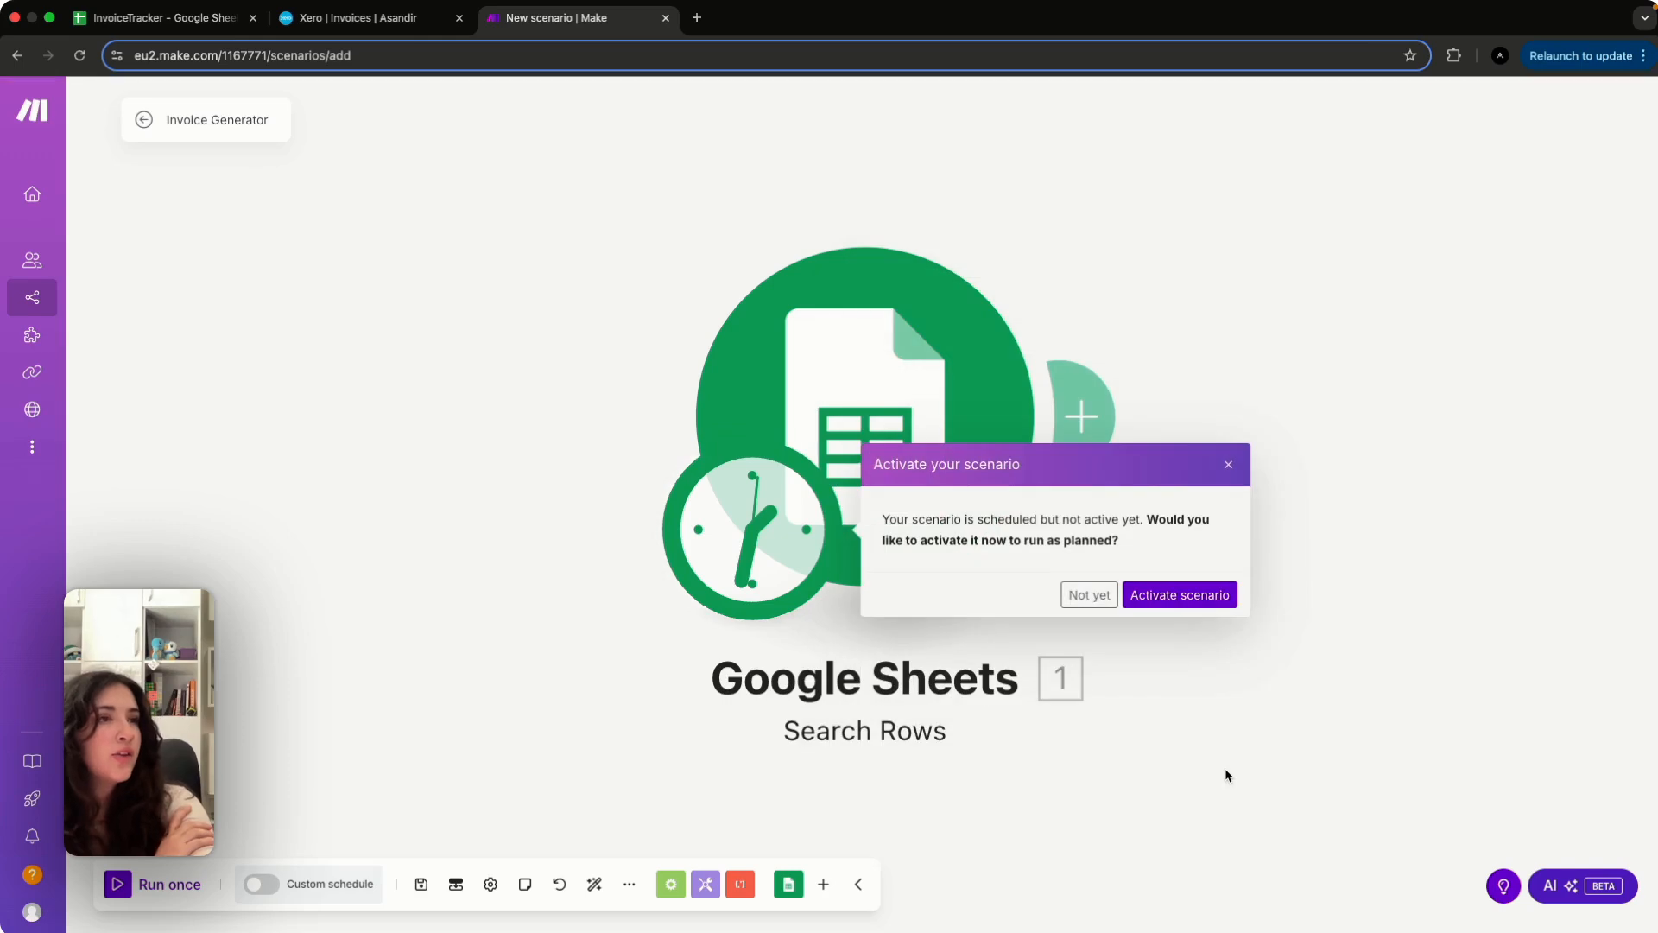
left_click(1091, 597)
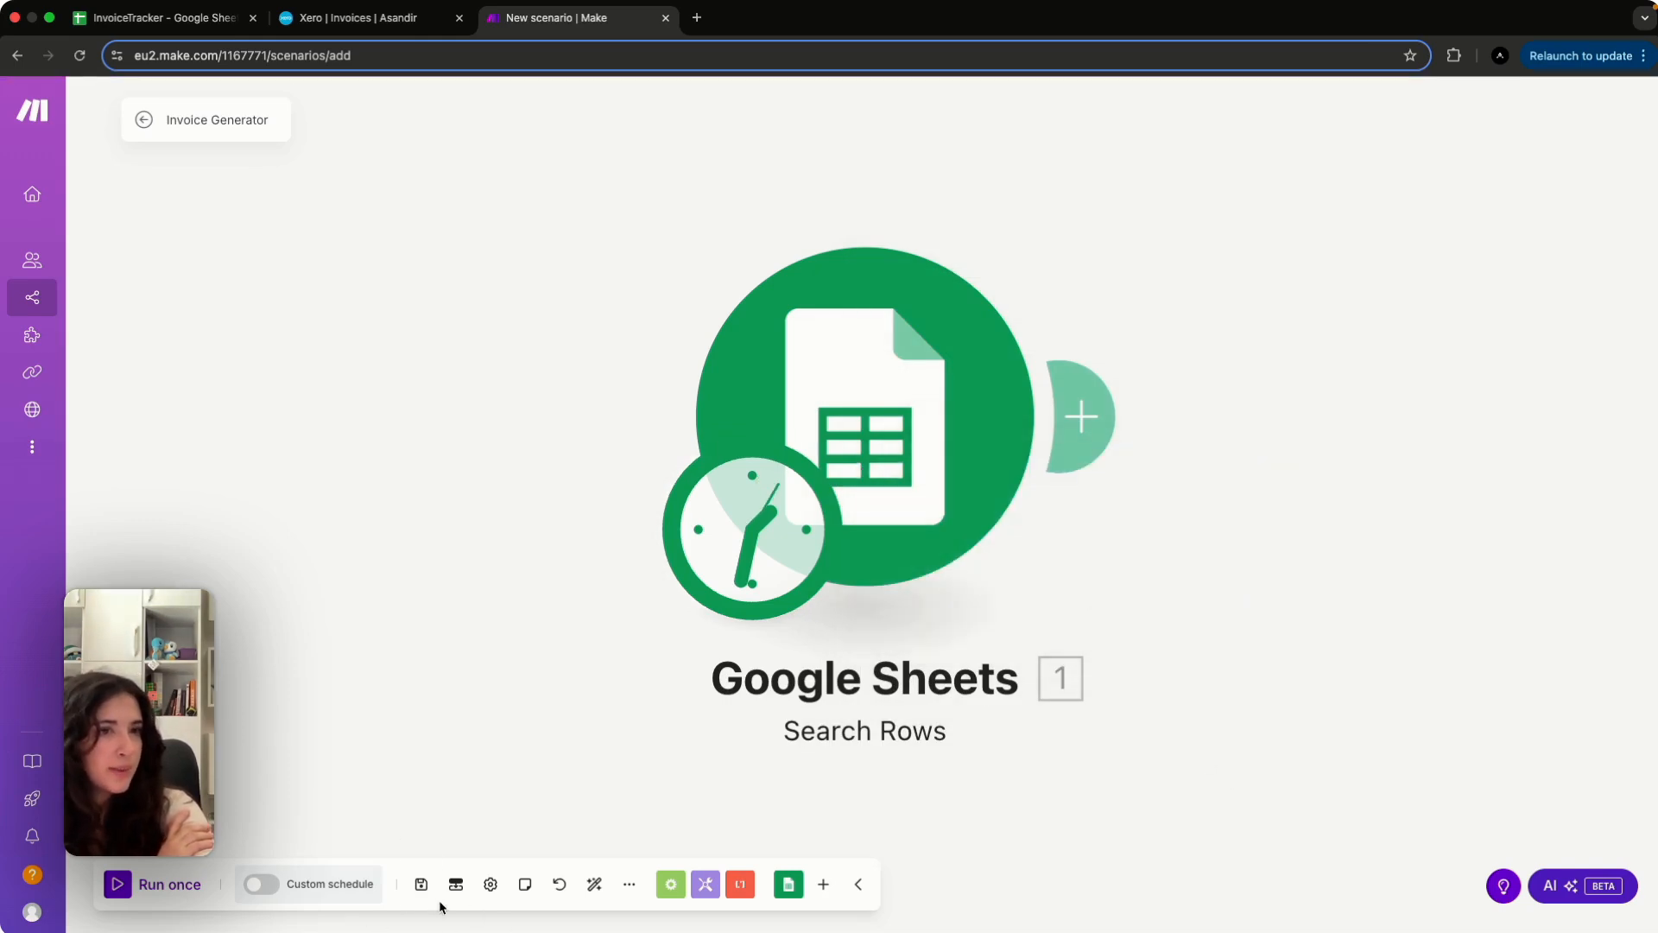
left_click(421, 883)
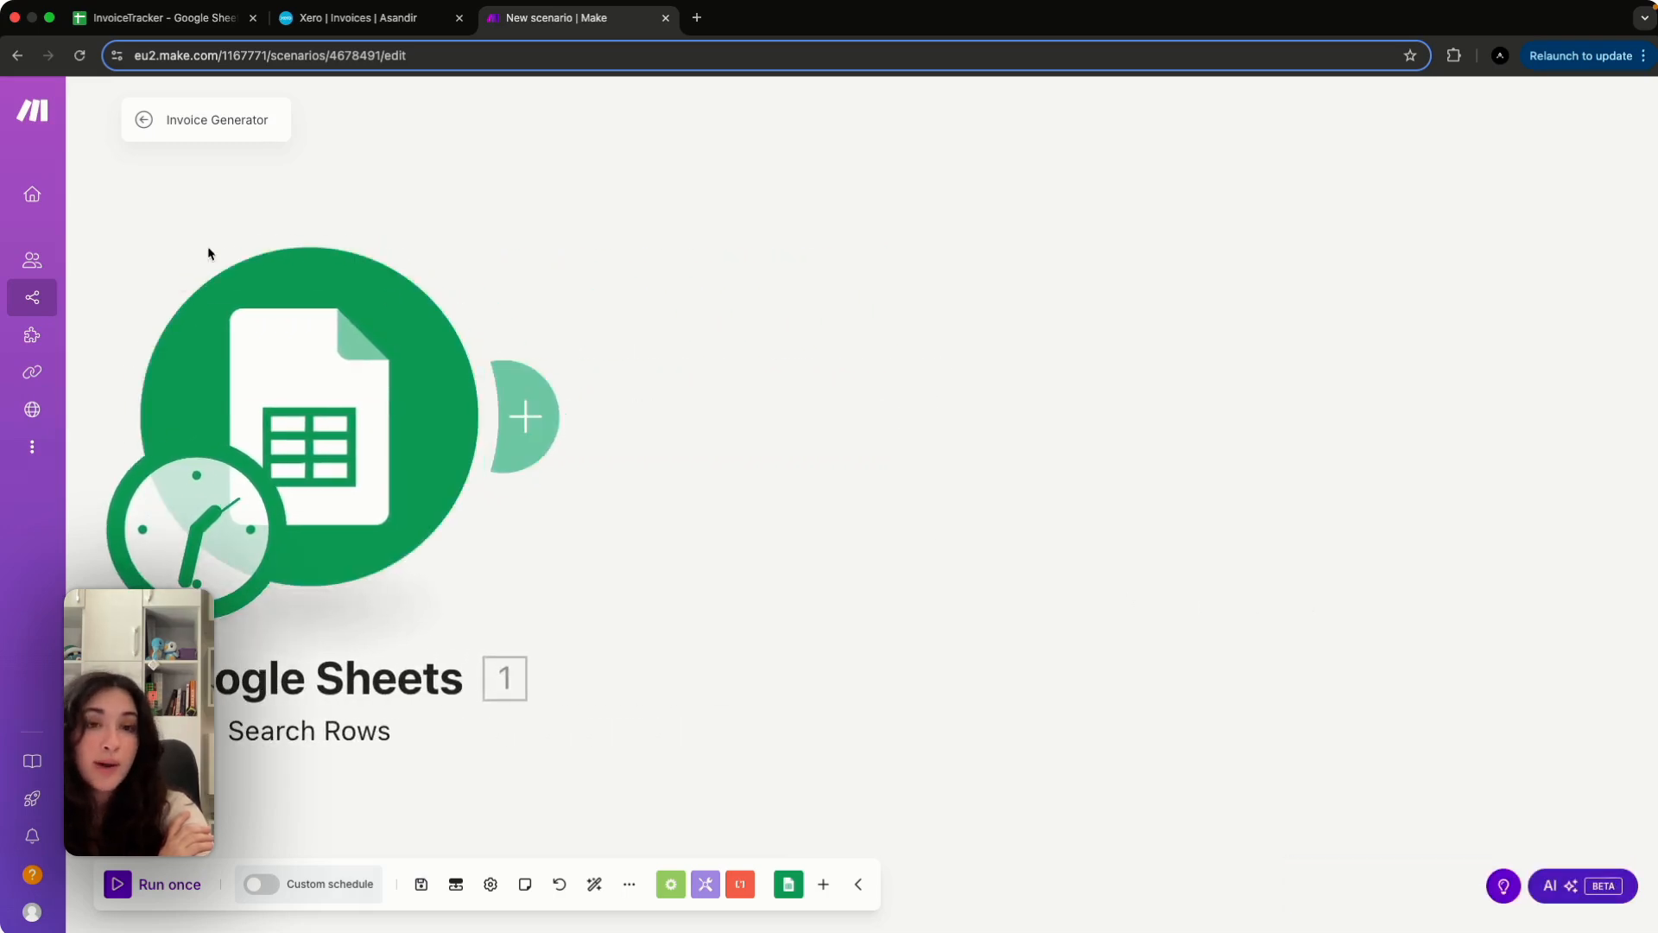
Add a Xero Create an Invoice module after the Google Sheets module
left_click(544, 441)
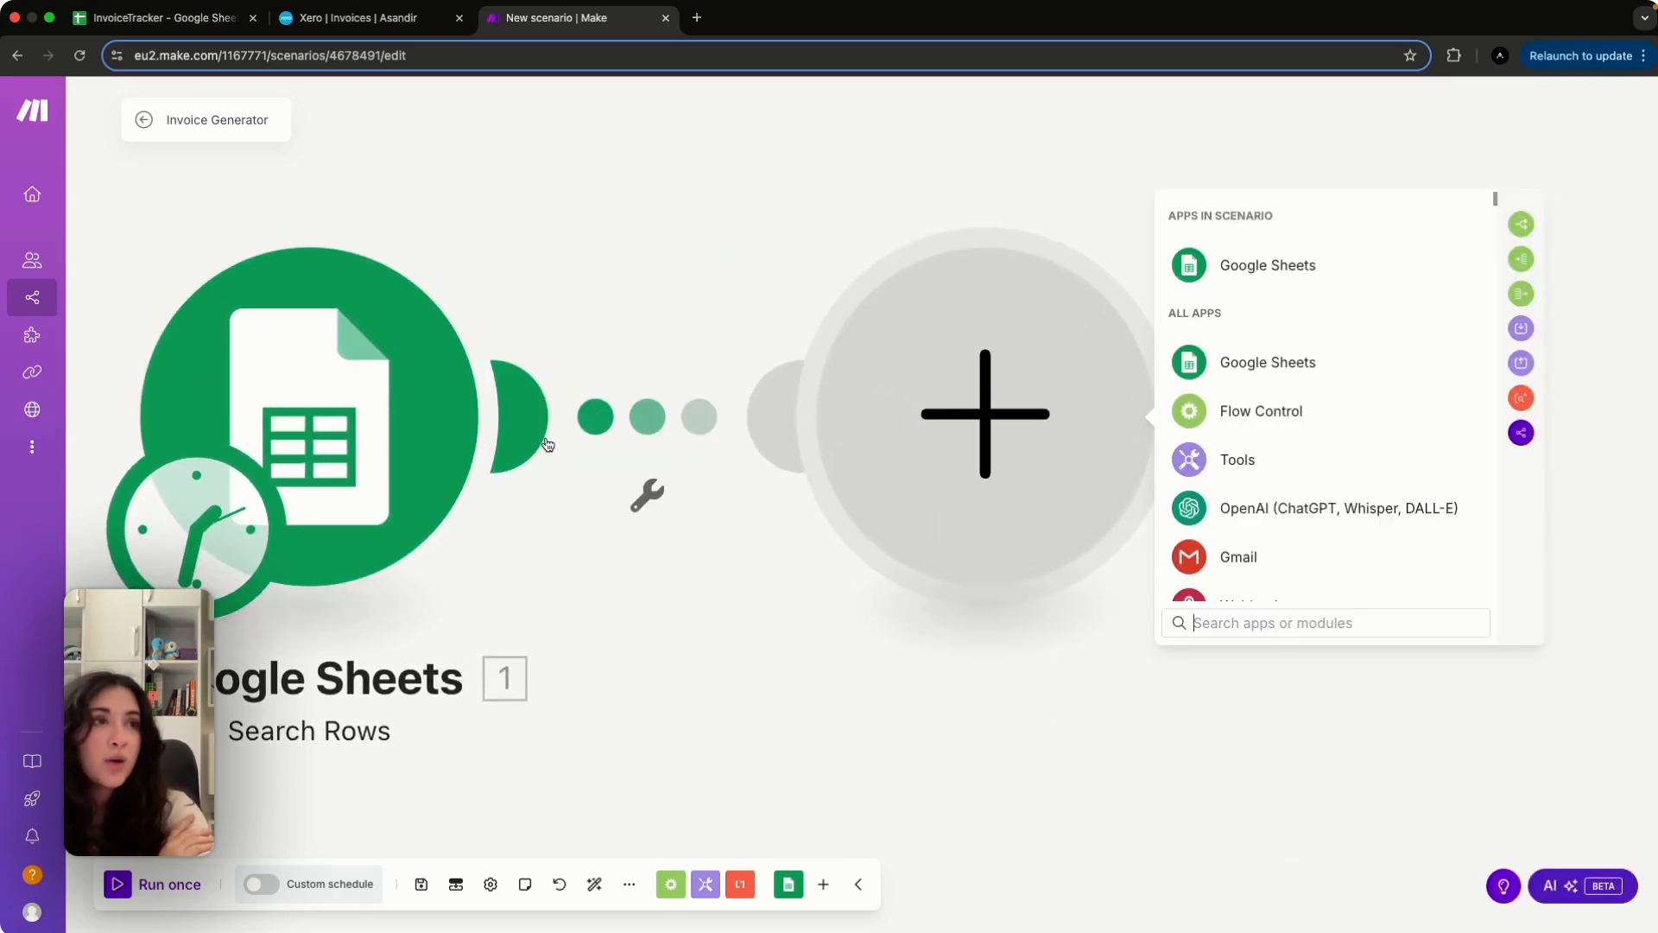
type("xero")
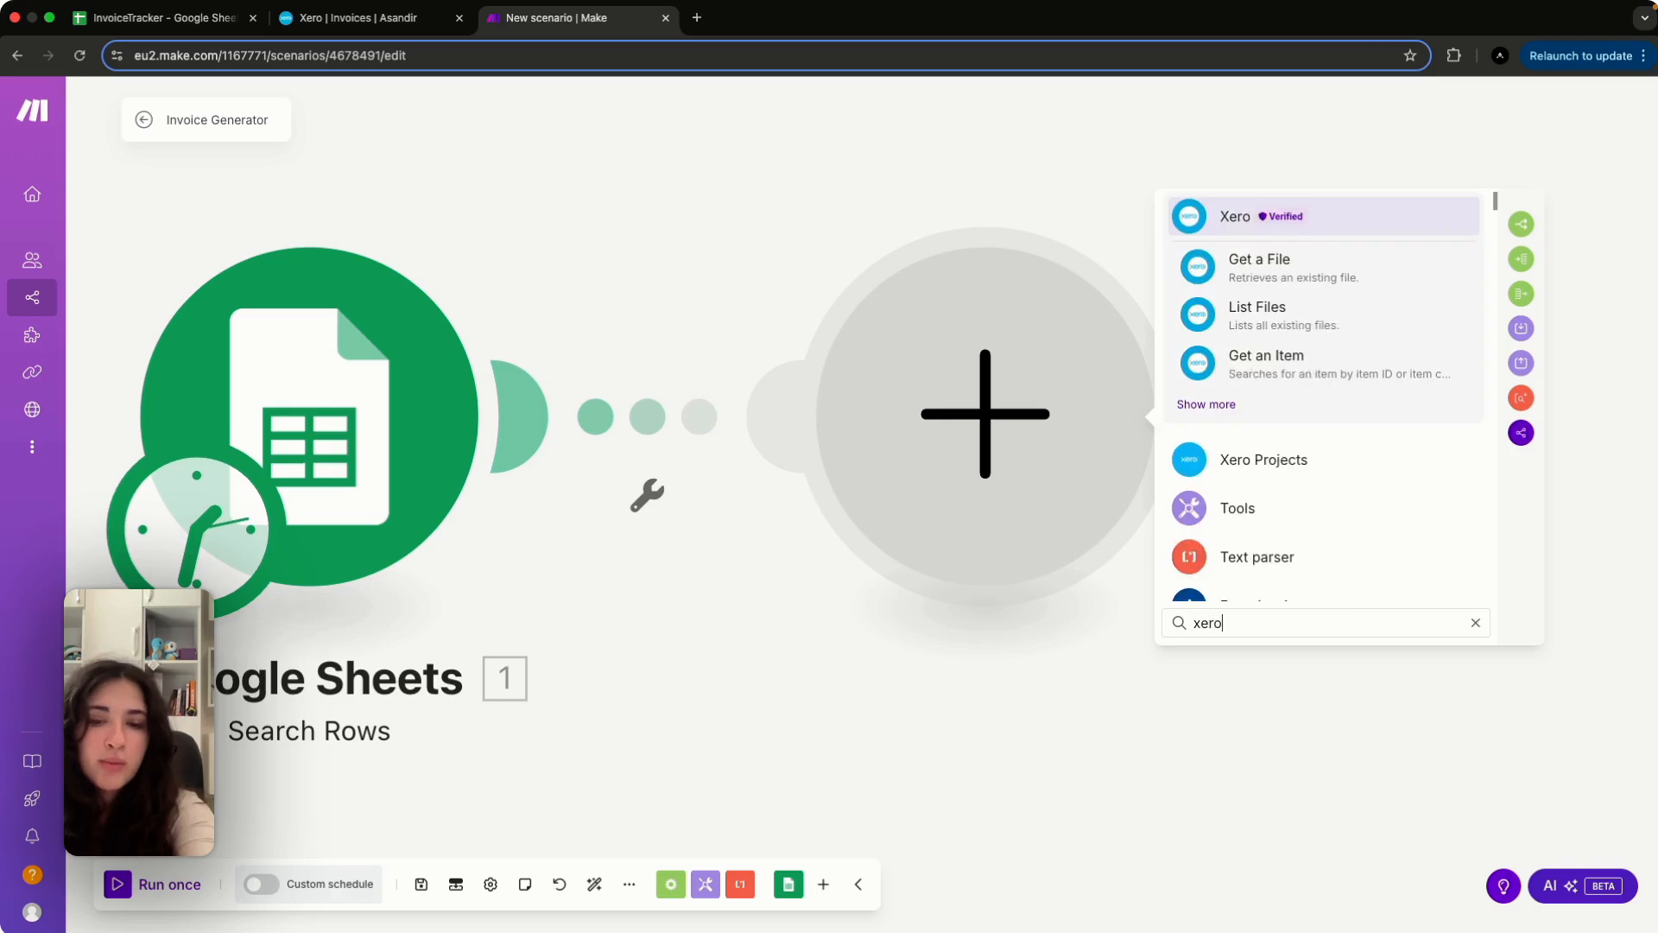
left_click(1213, 404)
left_click(1373, 378)
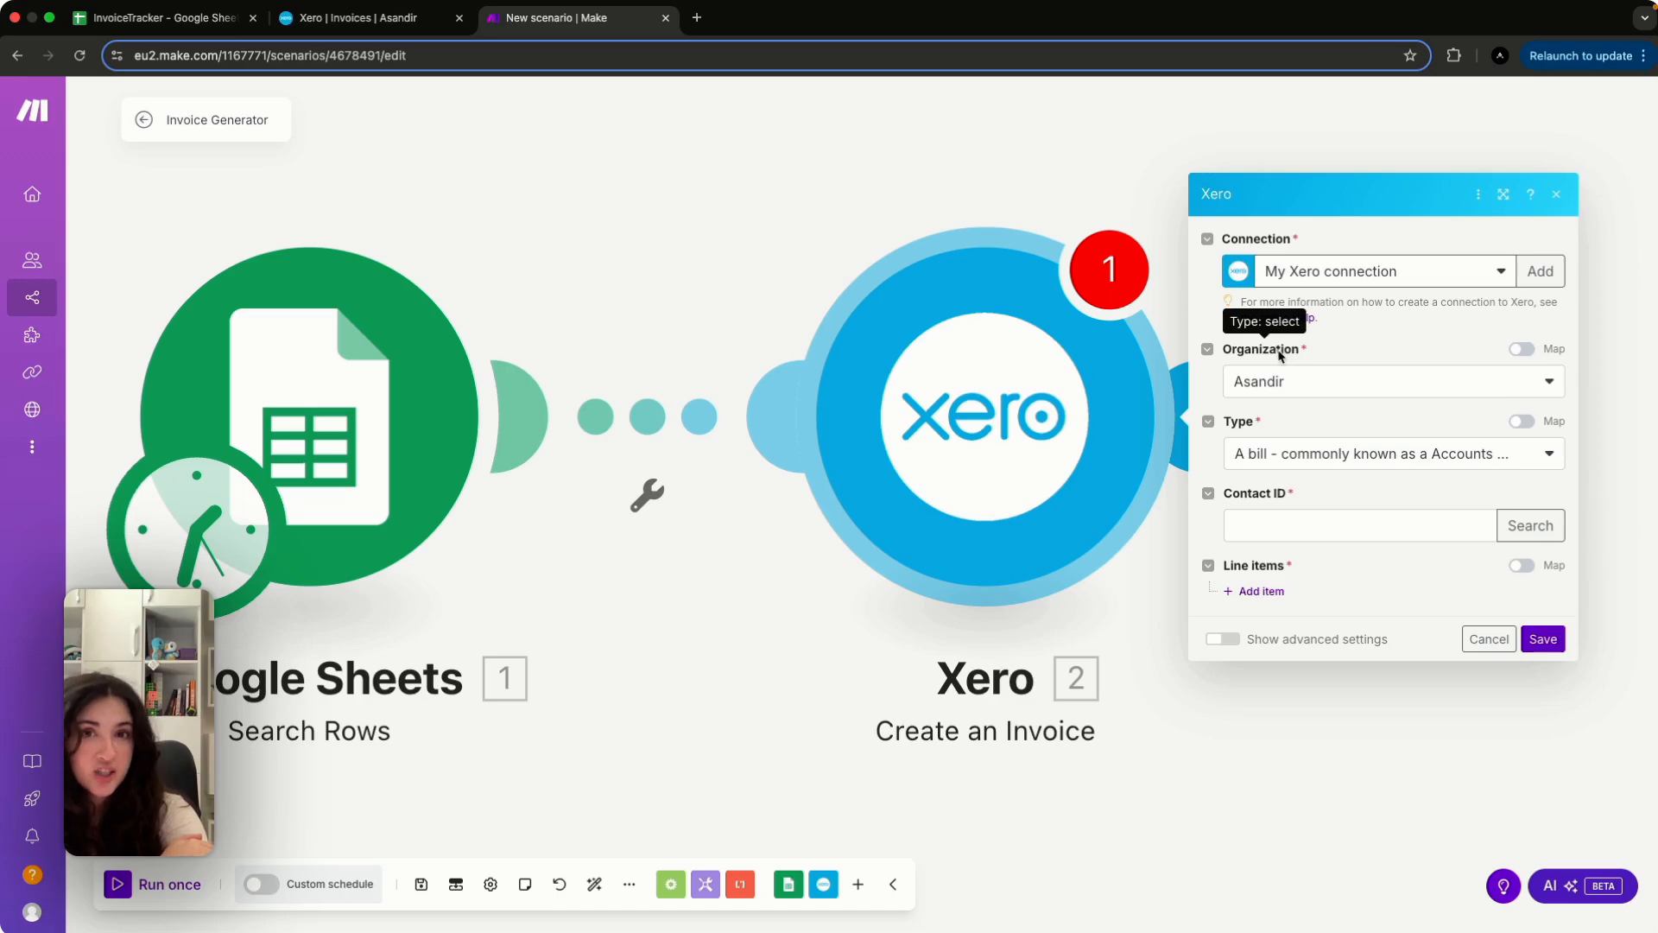
Set the Xero invoice type to a sales invoice and add a first line item
left_click(1292, 456)
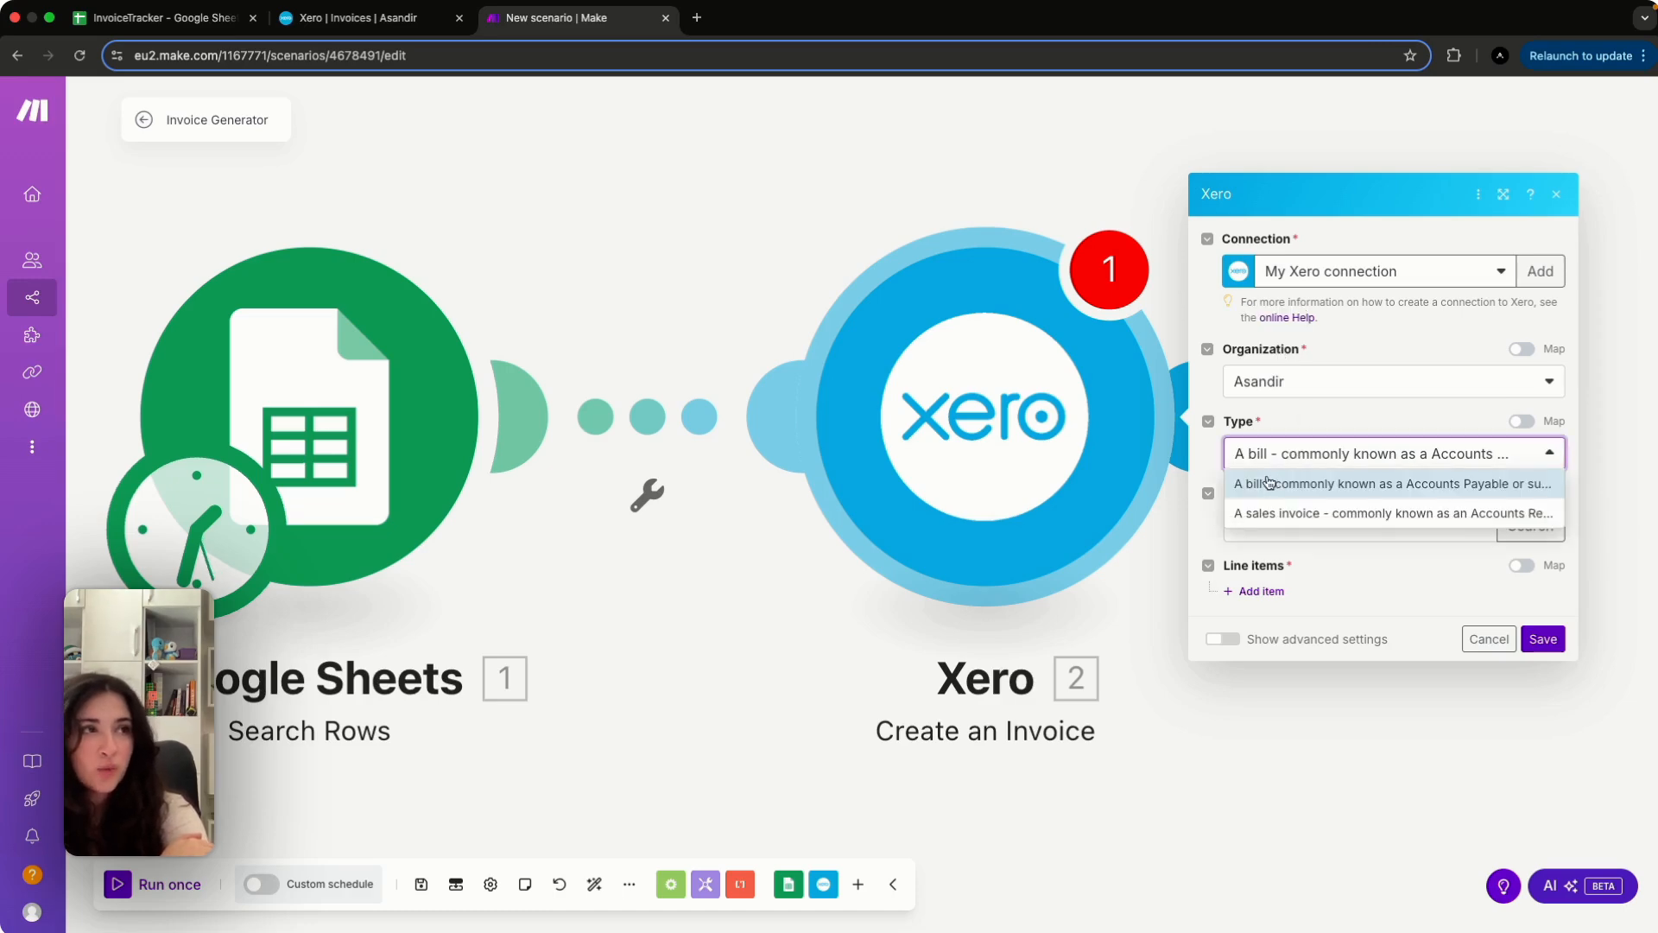
left_click(1299, 518)
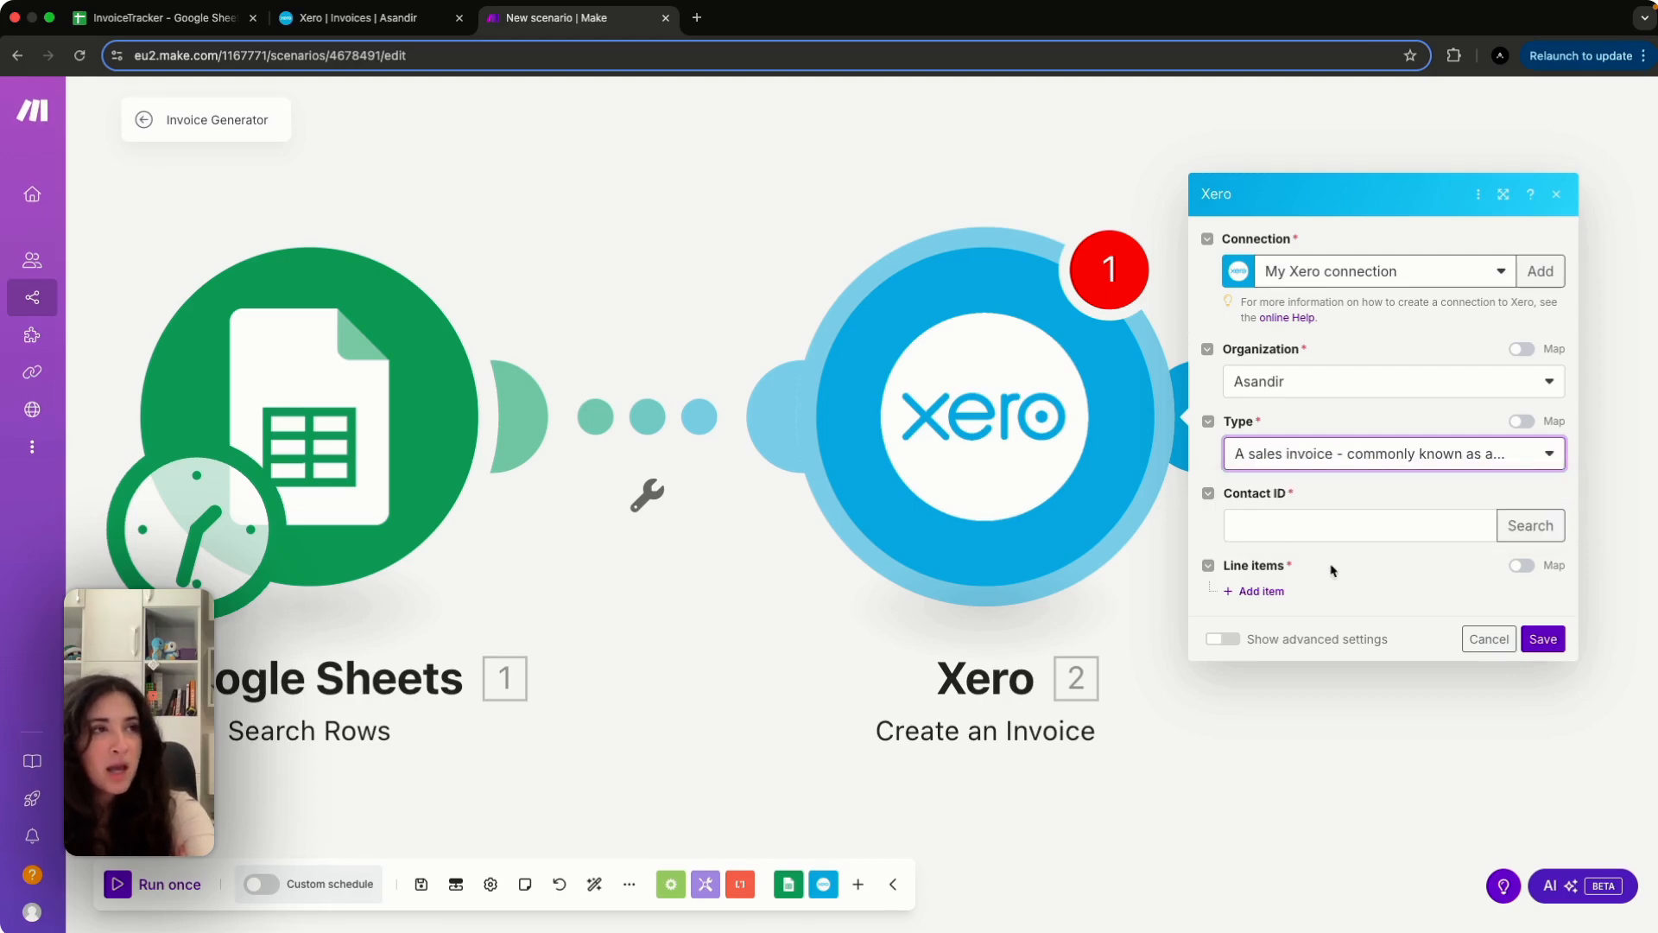
left_click(1265, 596)
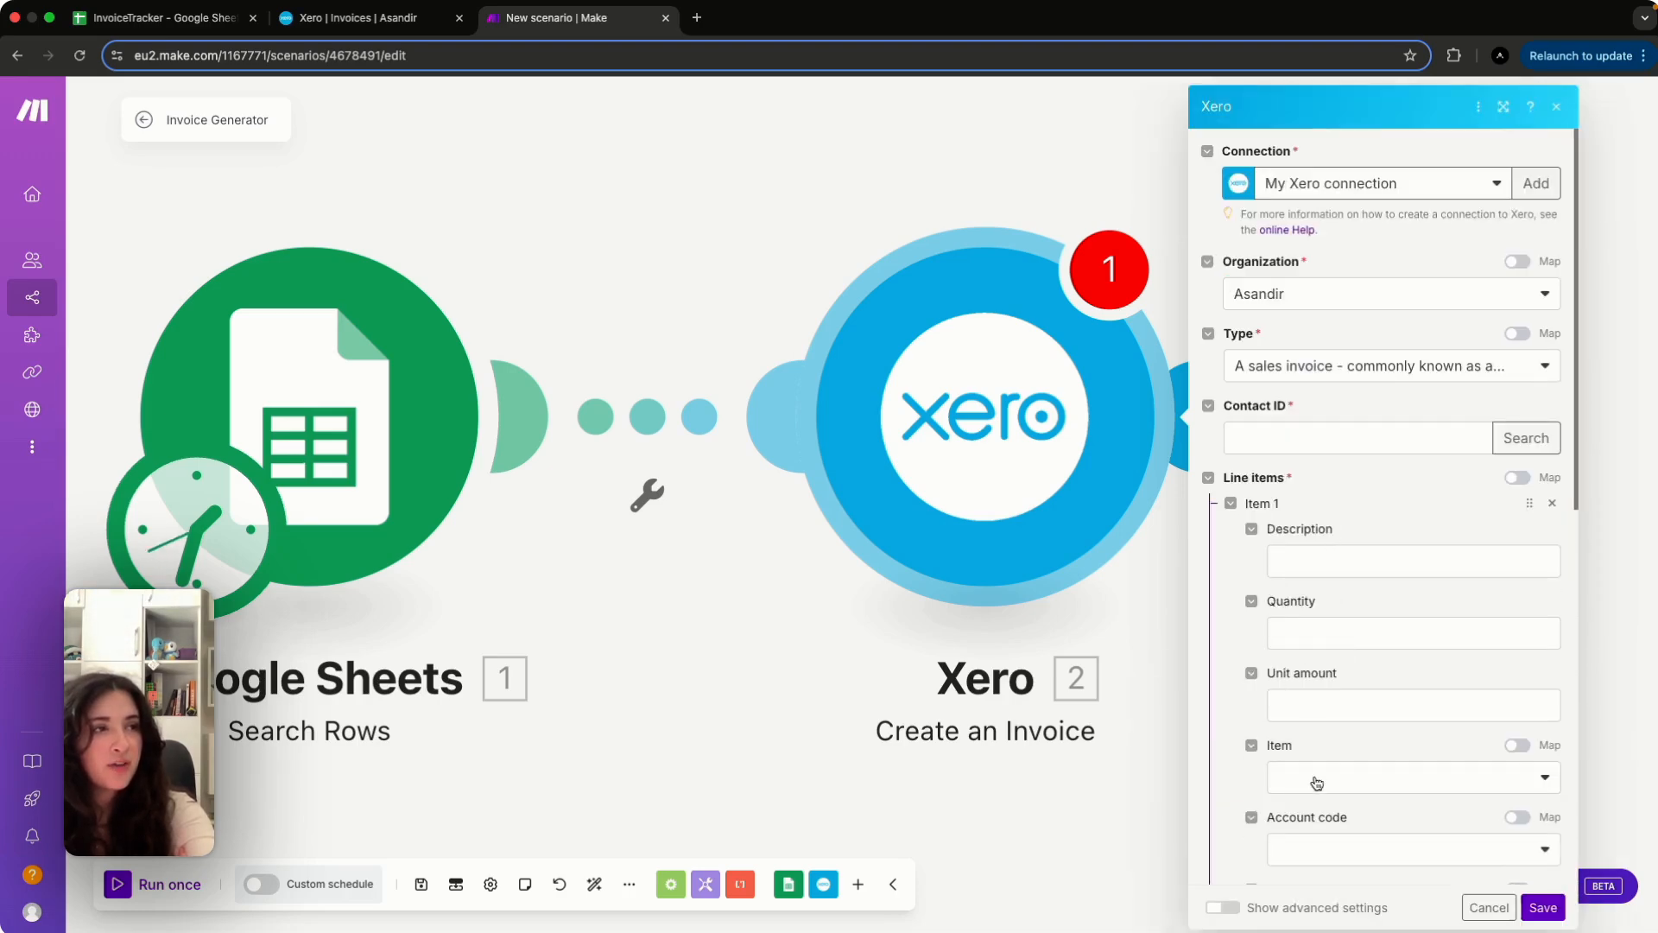
scroll(1316, 799, "down", 3)
scroll(1313, 802, "up", 3)
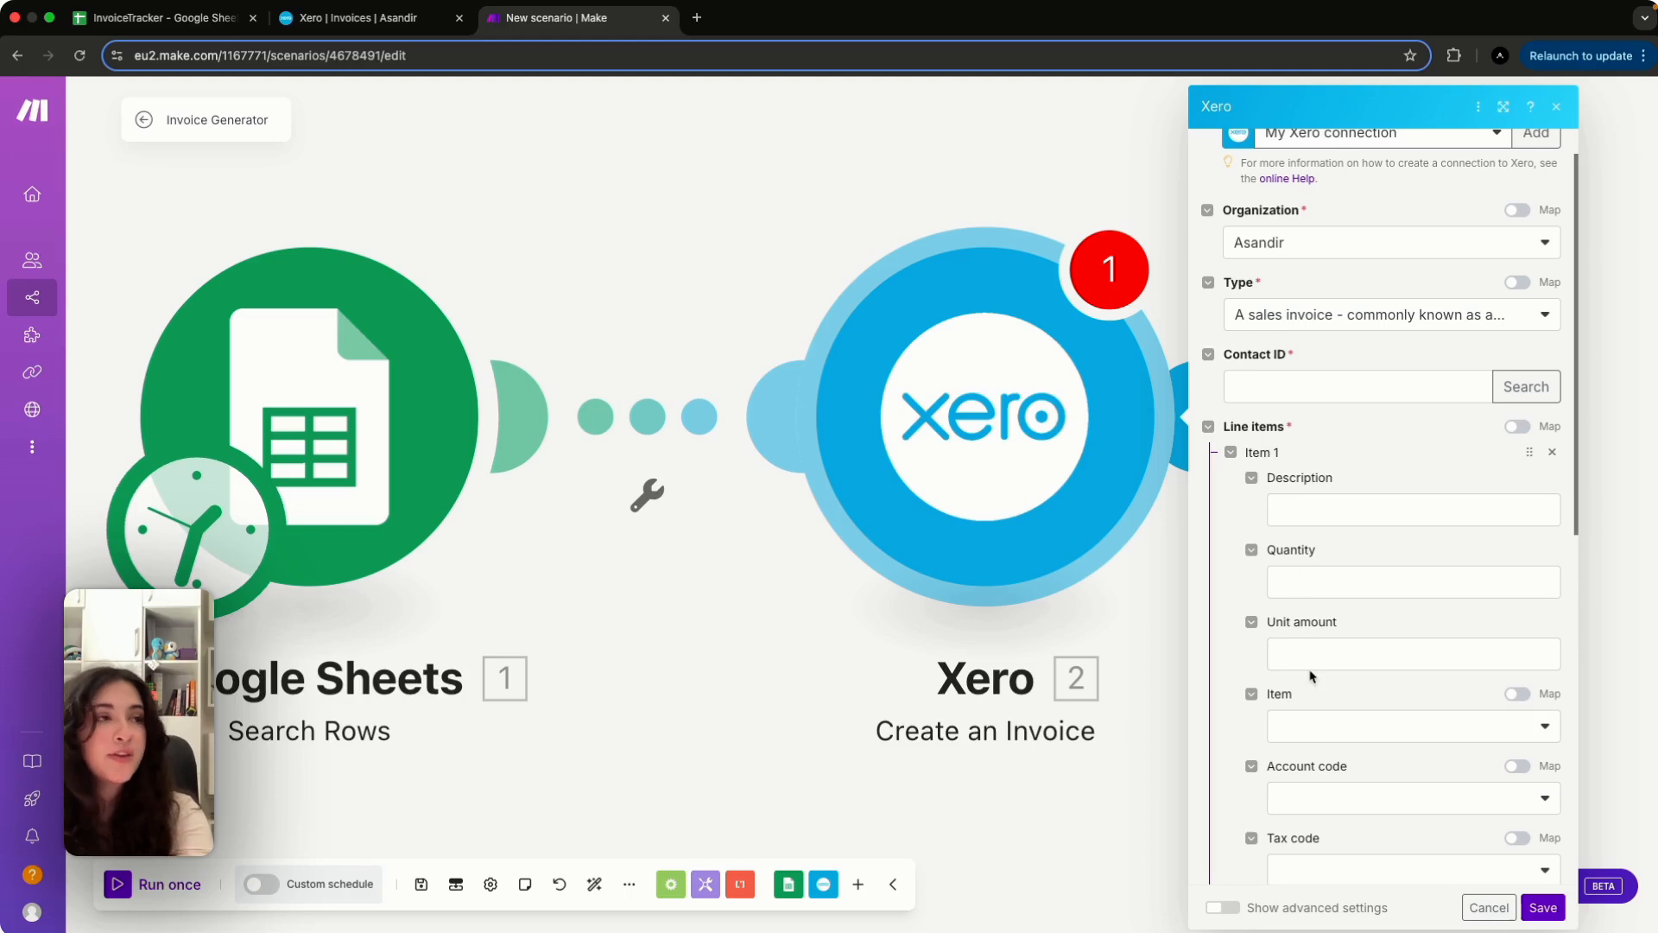
Examine the line item fields offered by the Xero invoice module, from description and quantity through tracking
scroll(1306, 737, "down", 4)
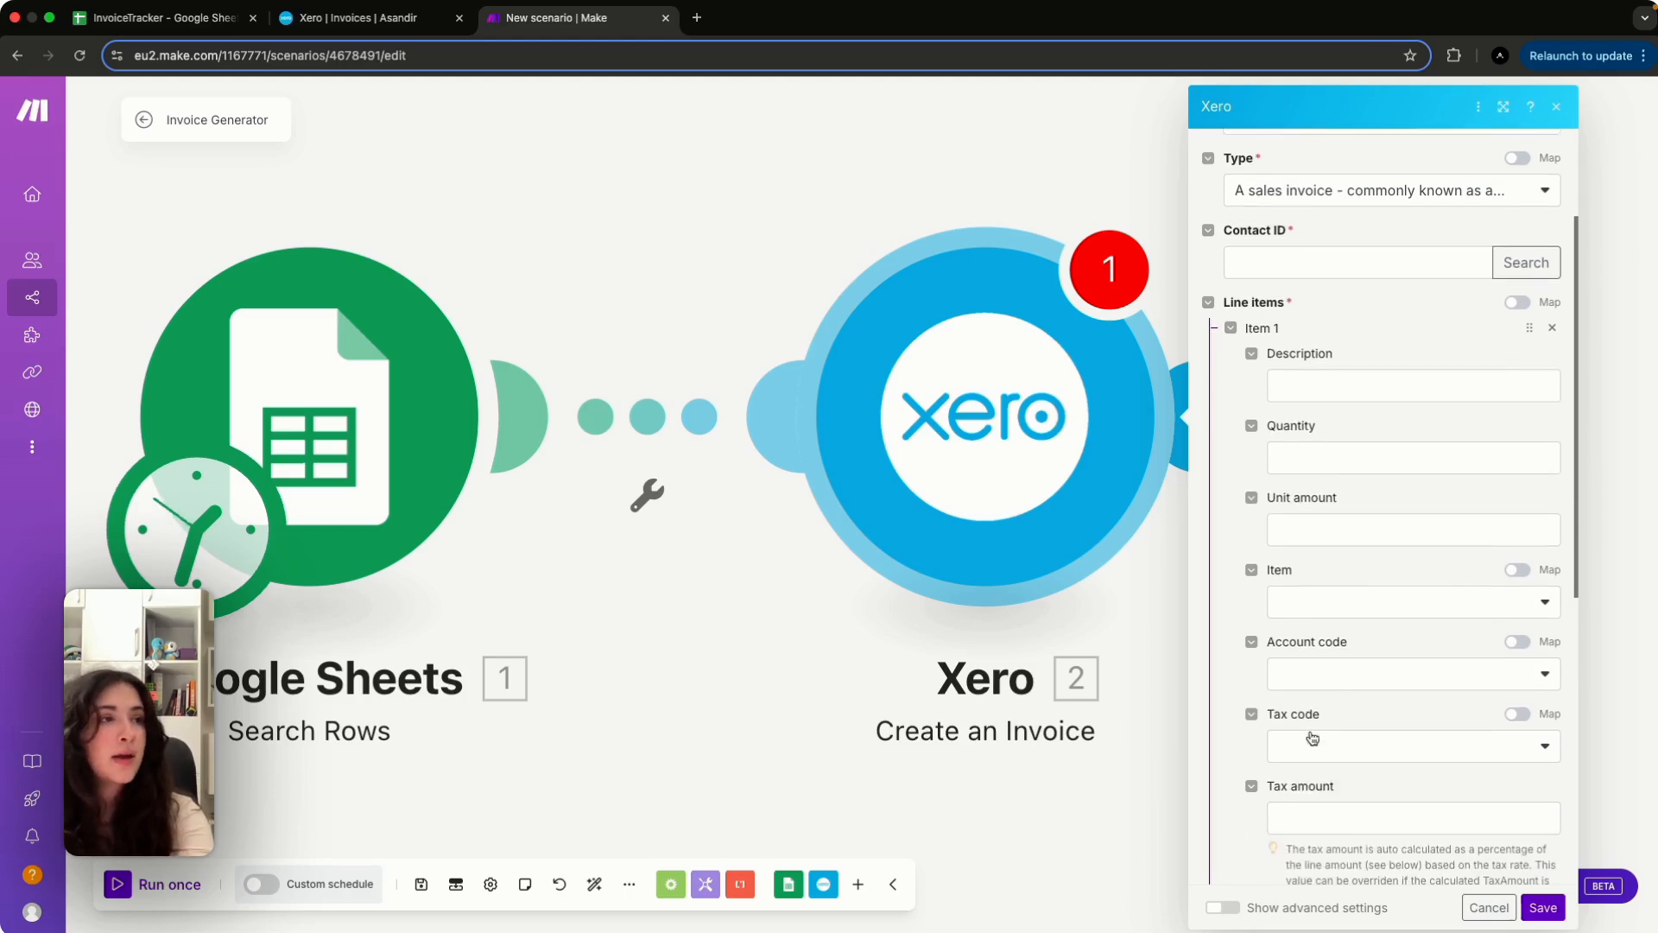
scroll(1373, 725, "down", 8)
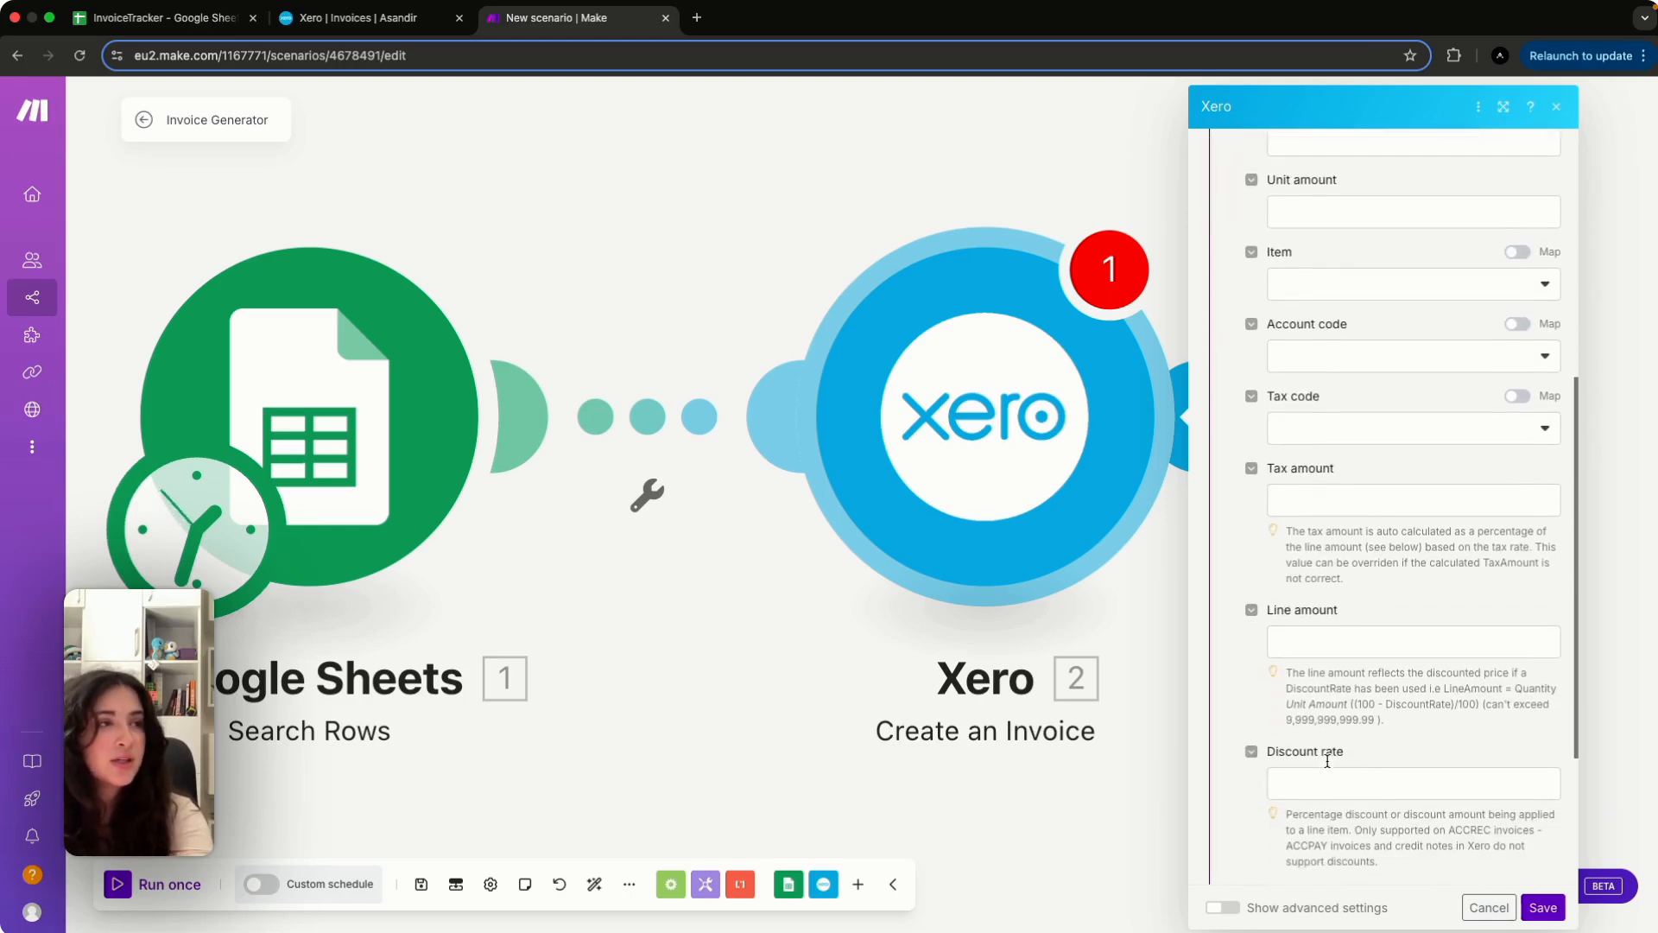
scroll(1328, 760, "up", 9)
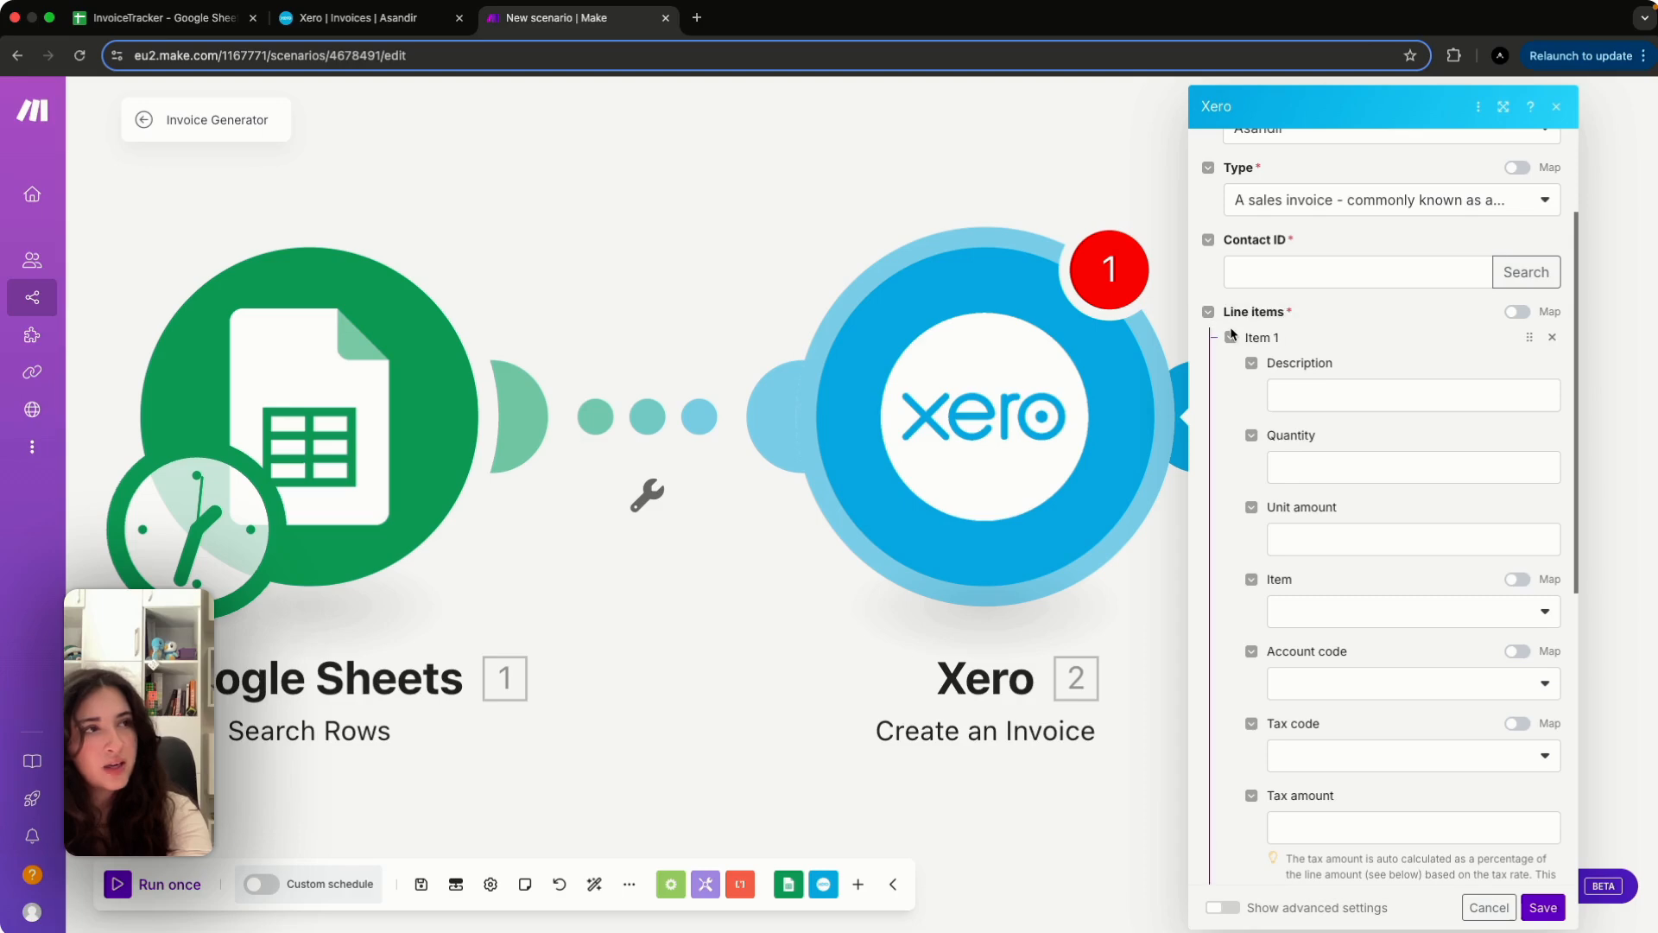
scroll(1243, 518, "down", 7)
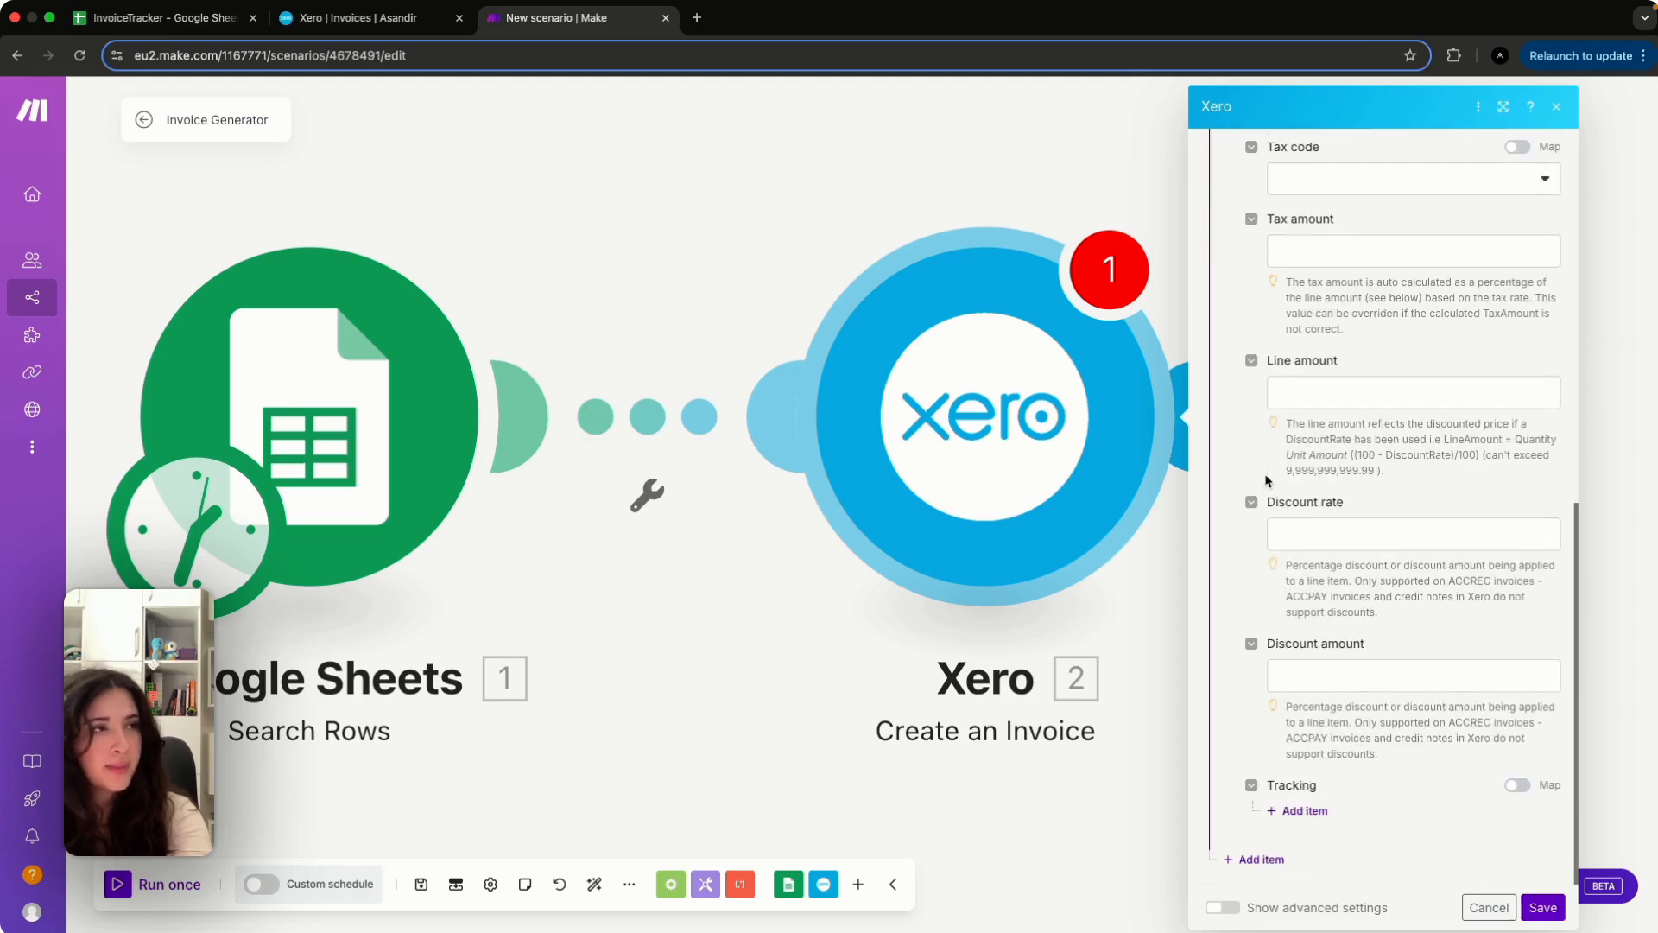
left_click(1254, 860)
scroll(1244, 632, "up", 10)
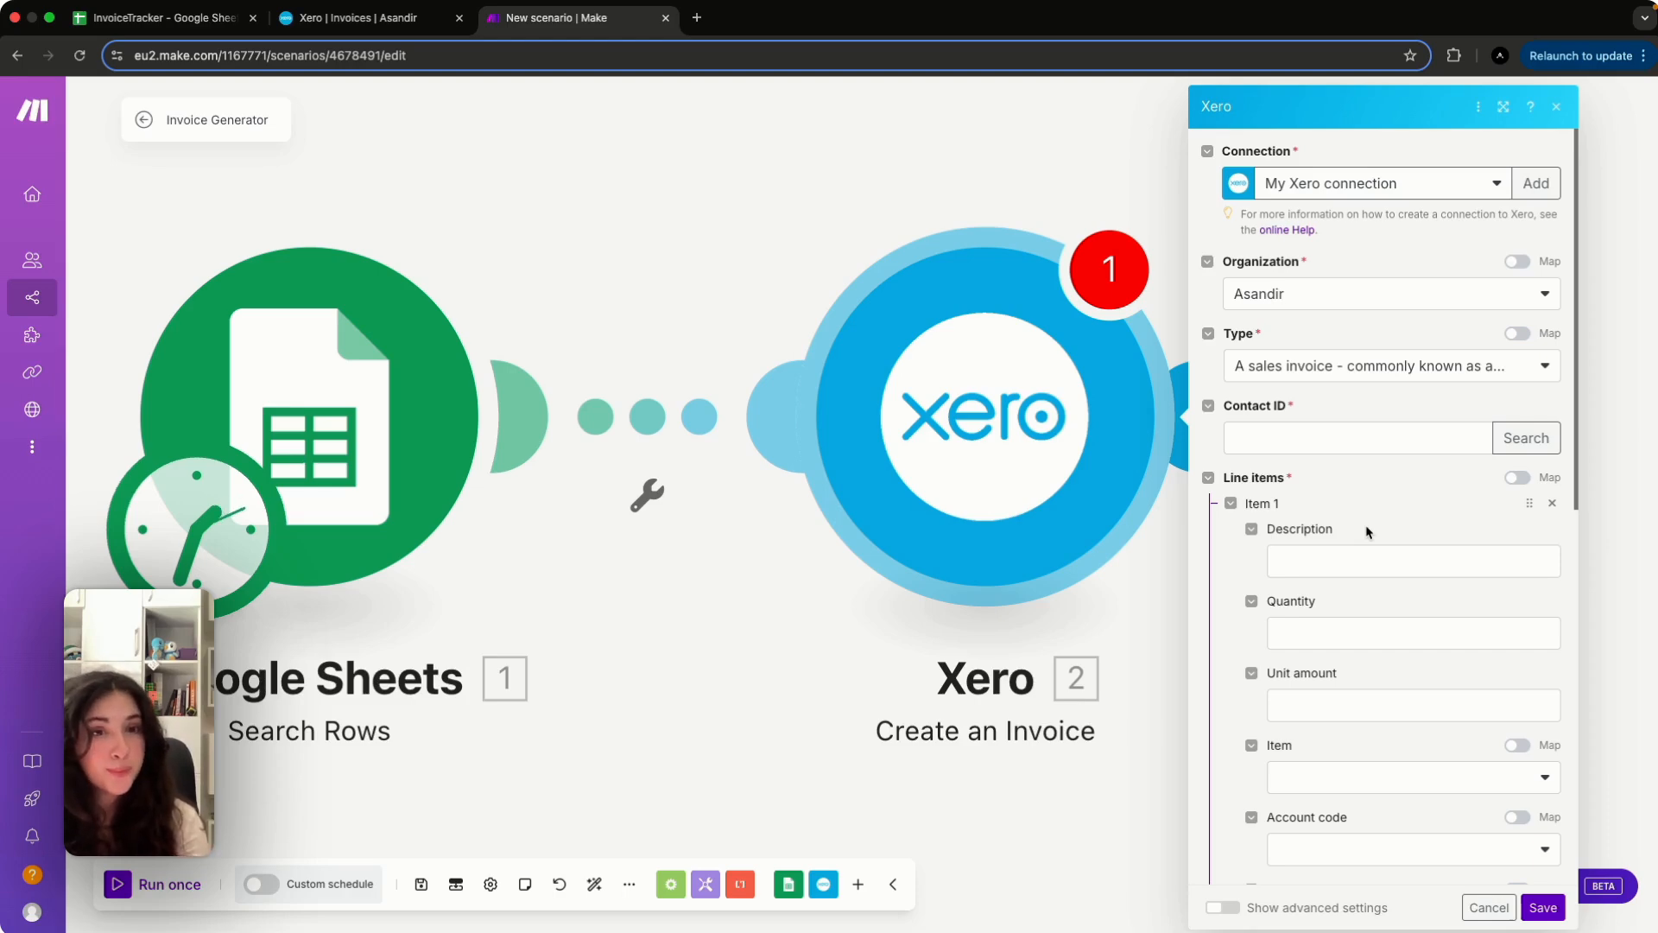
In the InvoiceTracker sheet, examine the ClientName cells of the three GroupB rows, G3:G5, and return to the Make scenario
left_click(194, 24)
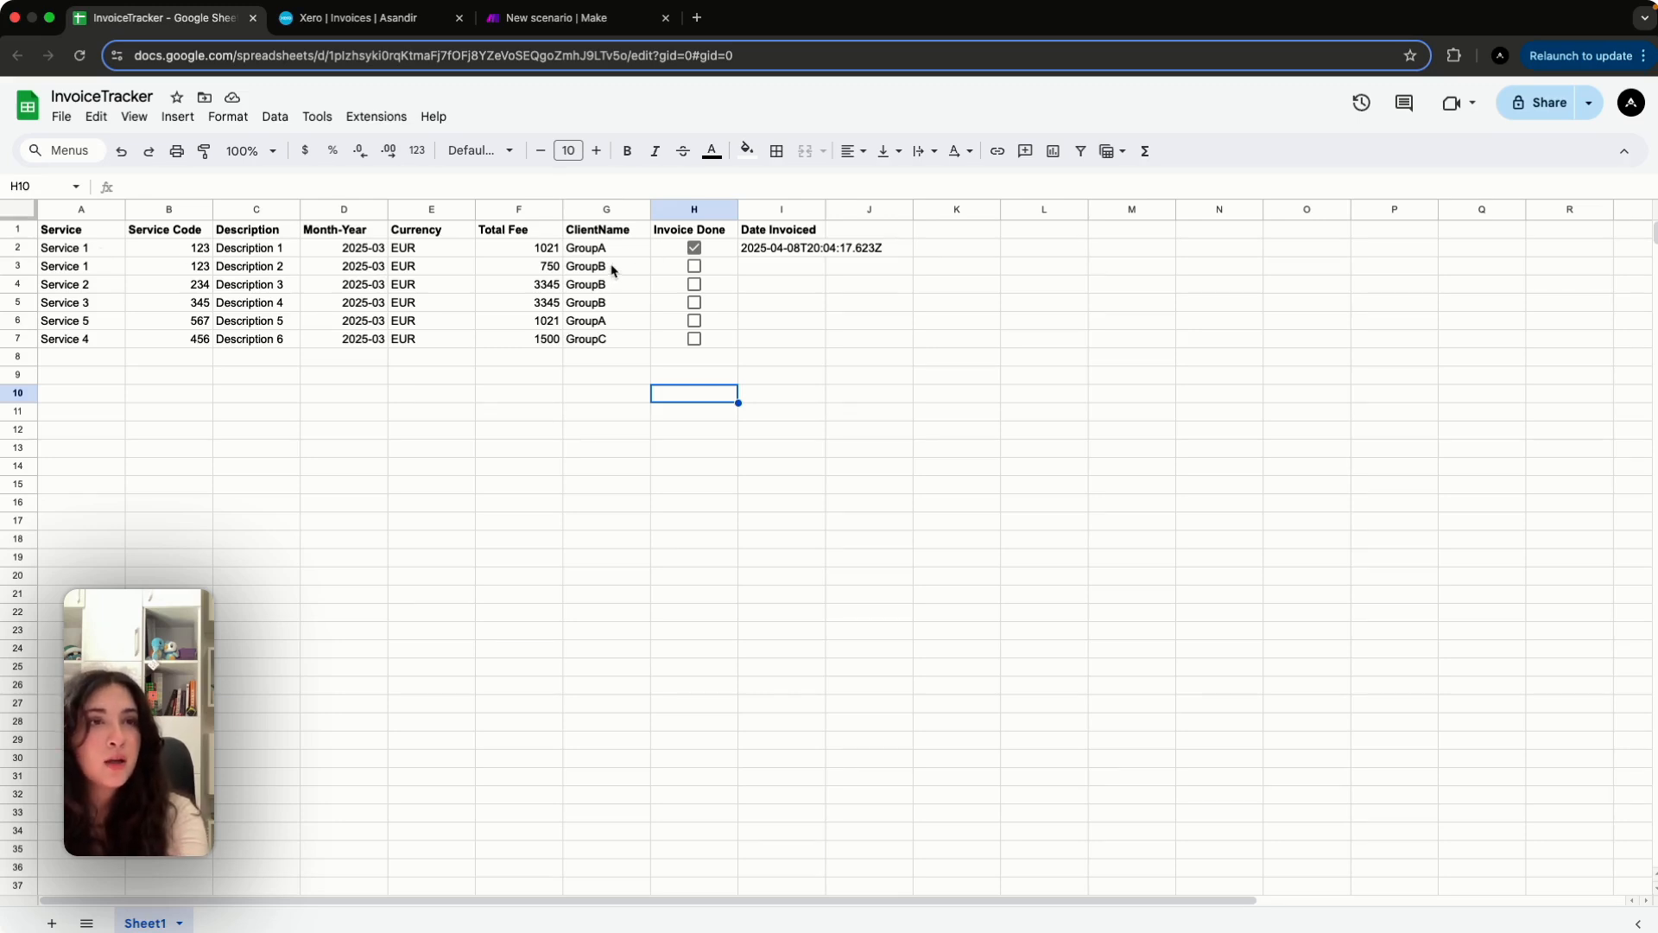
left_click_drag(612, 269, 618, 304)
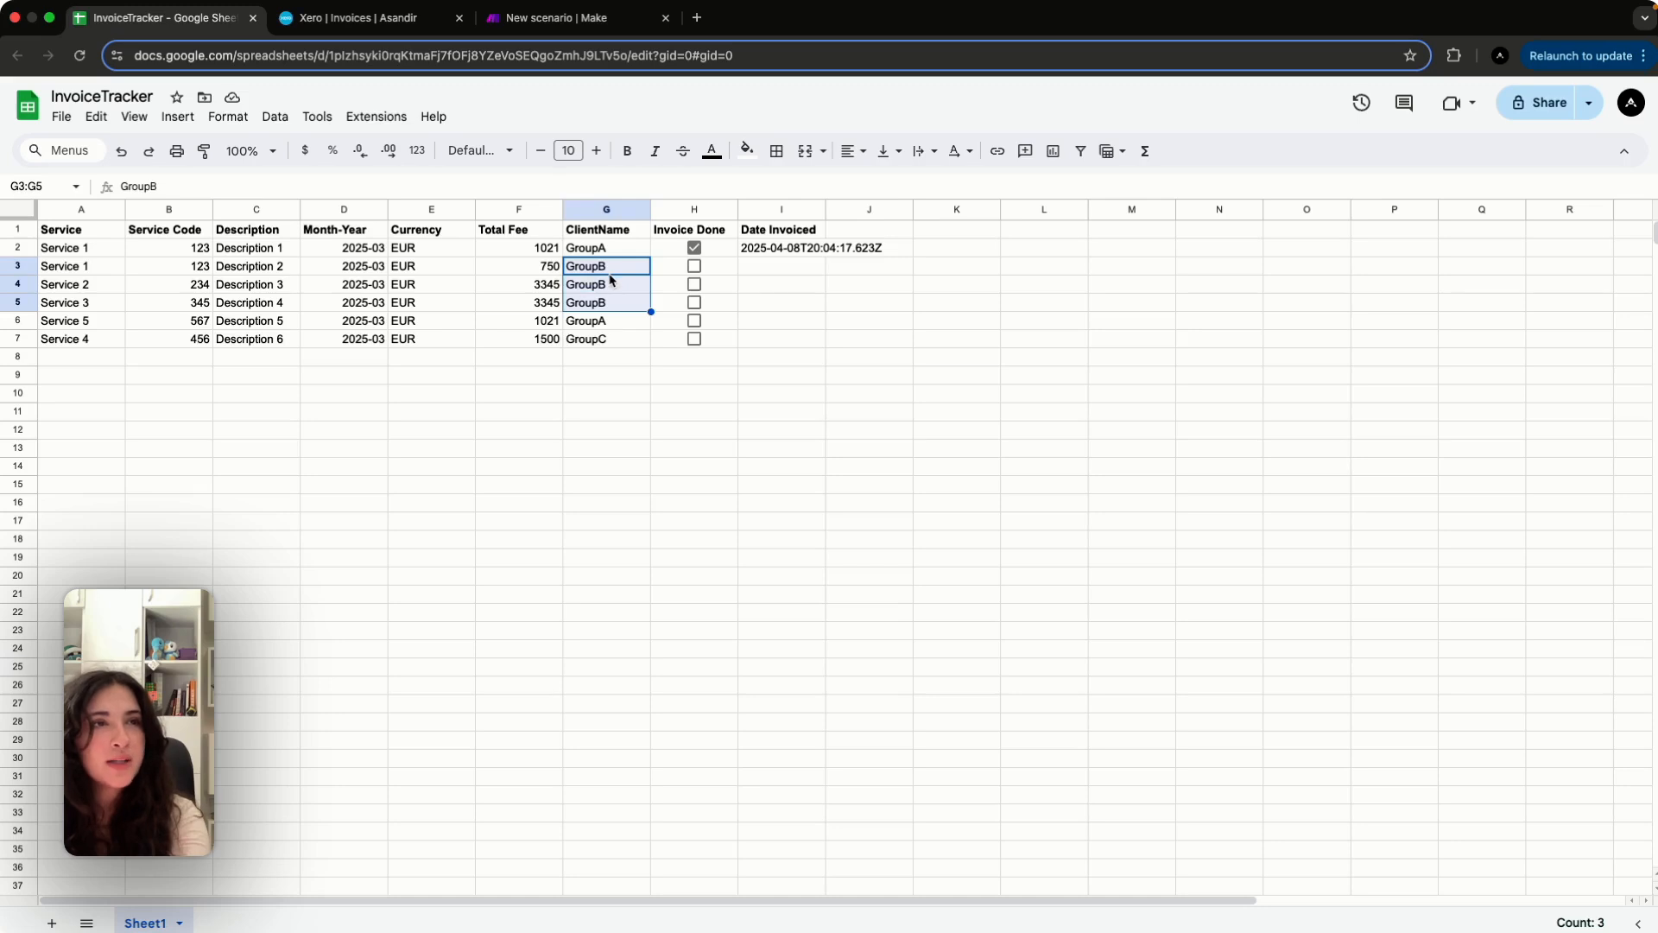
left_click(585, 436)
left_click_drag(616, 270, 619, 305)
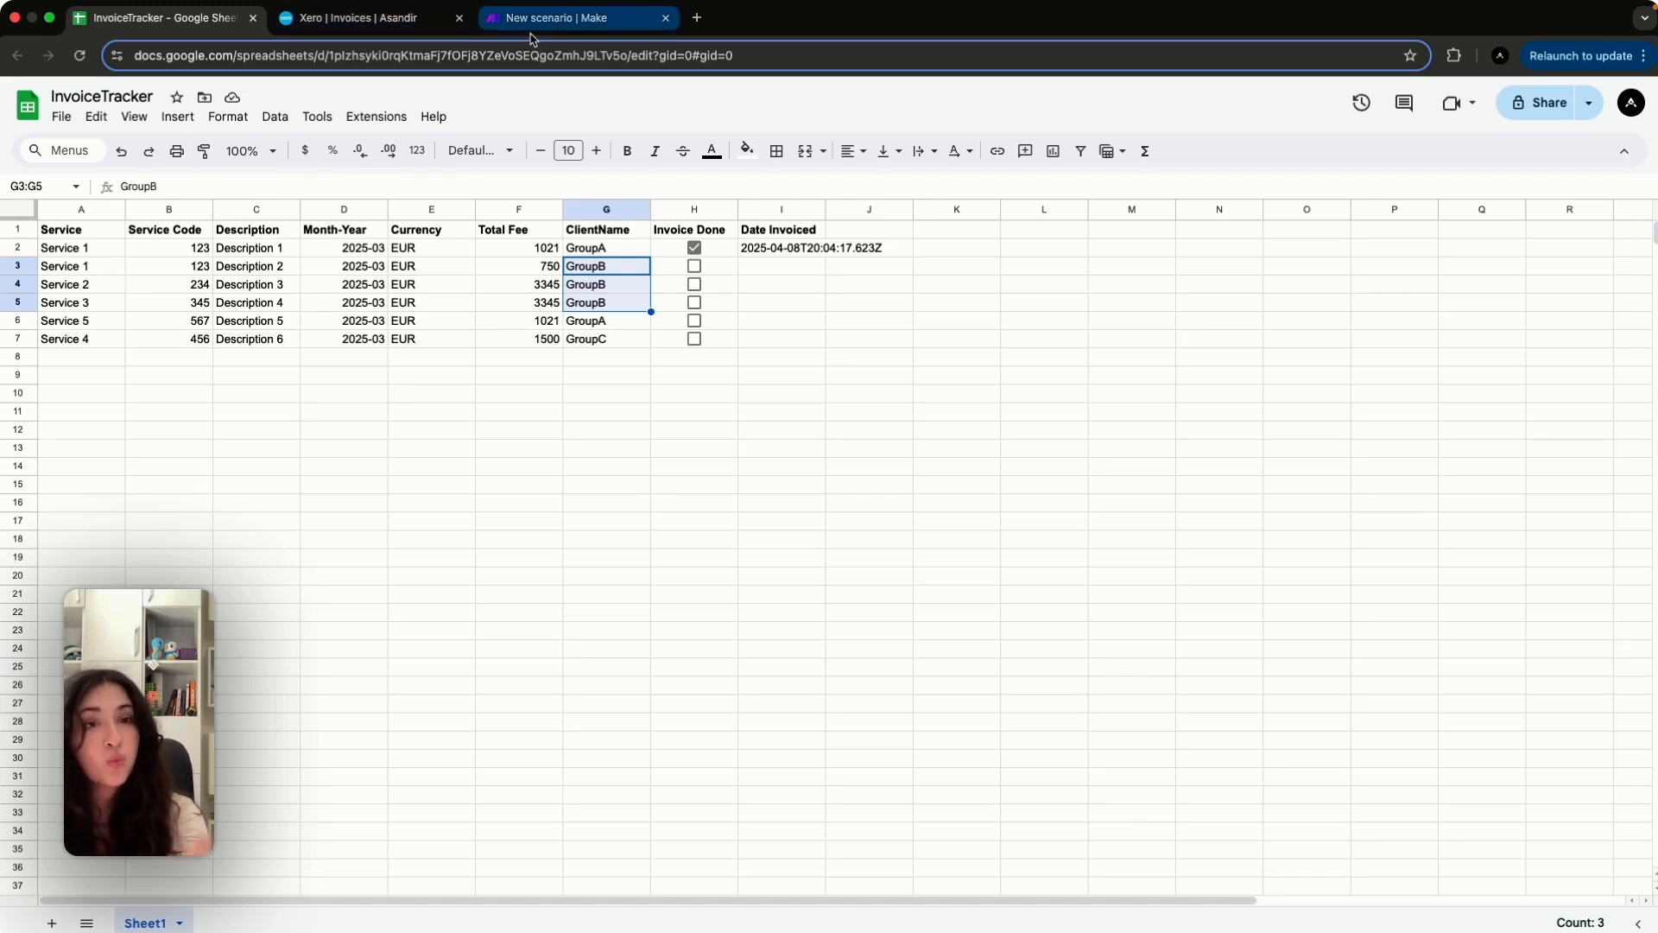
left_click(553, 18)
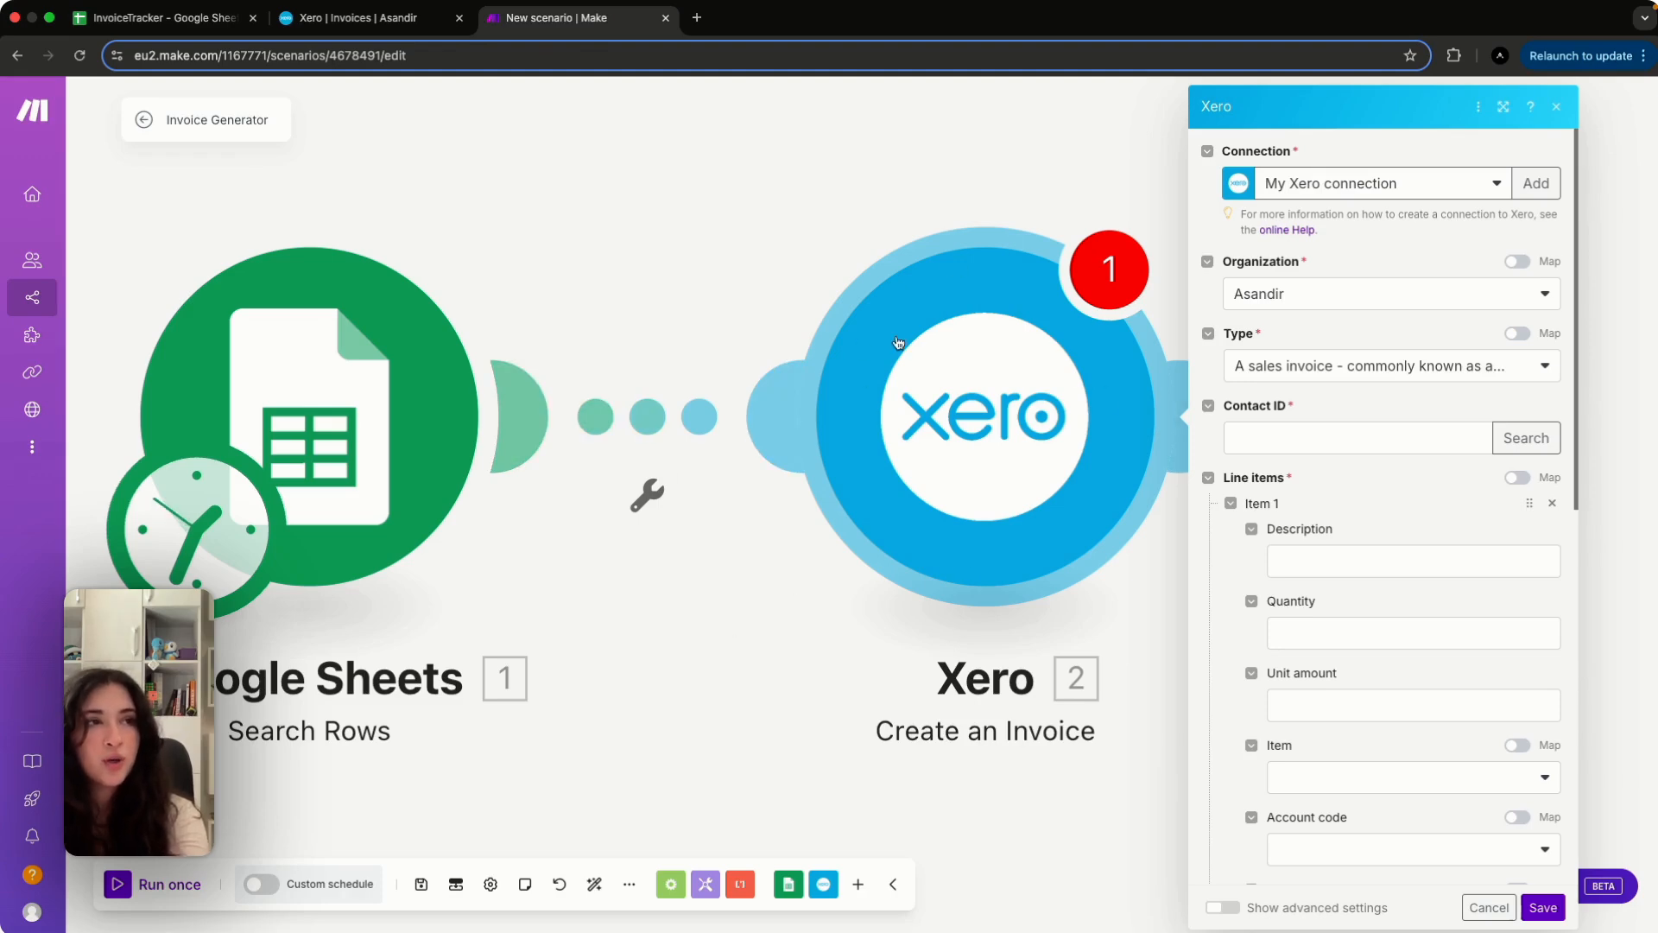
left_click(819, 595)
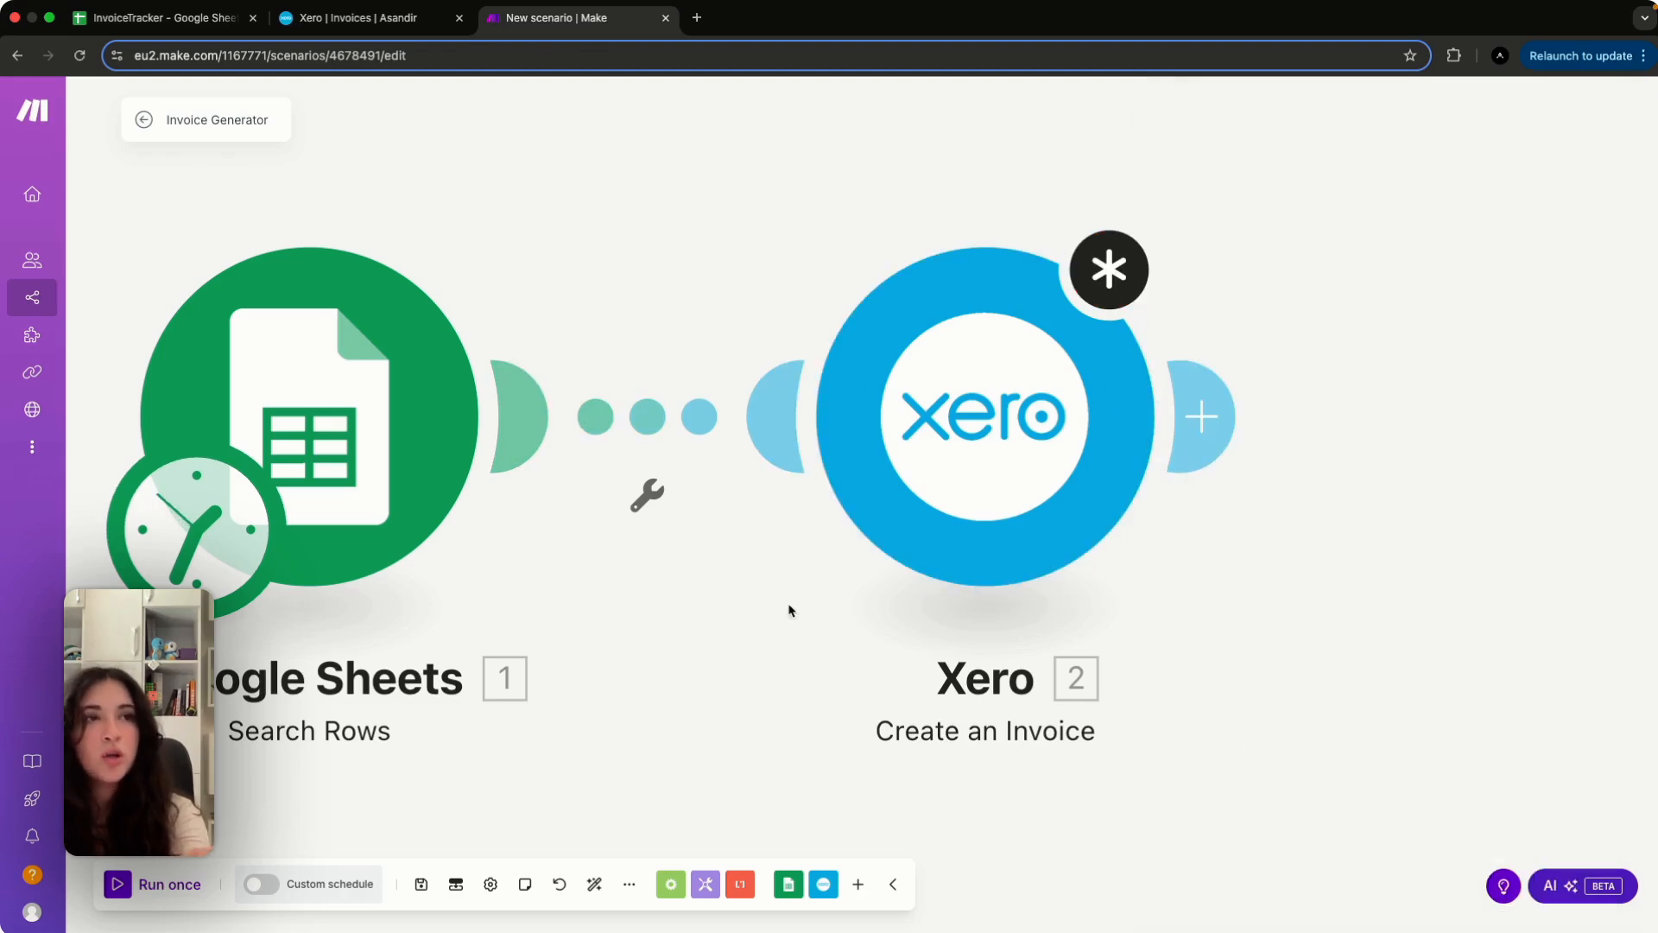
right_click(659, 432)
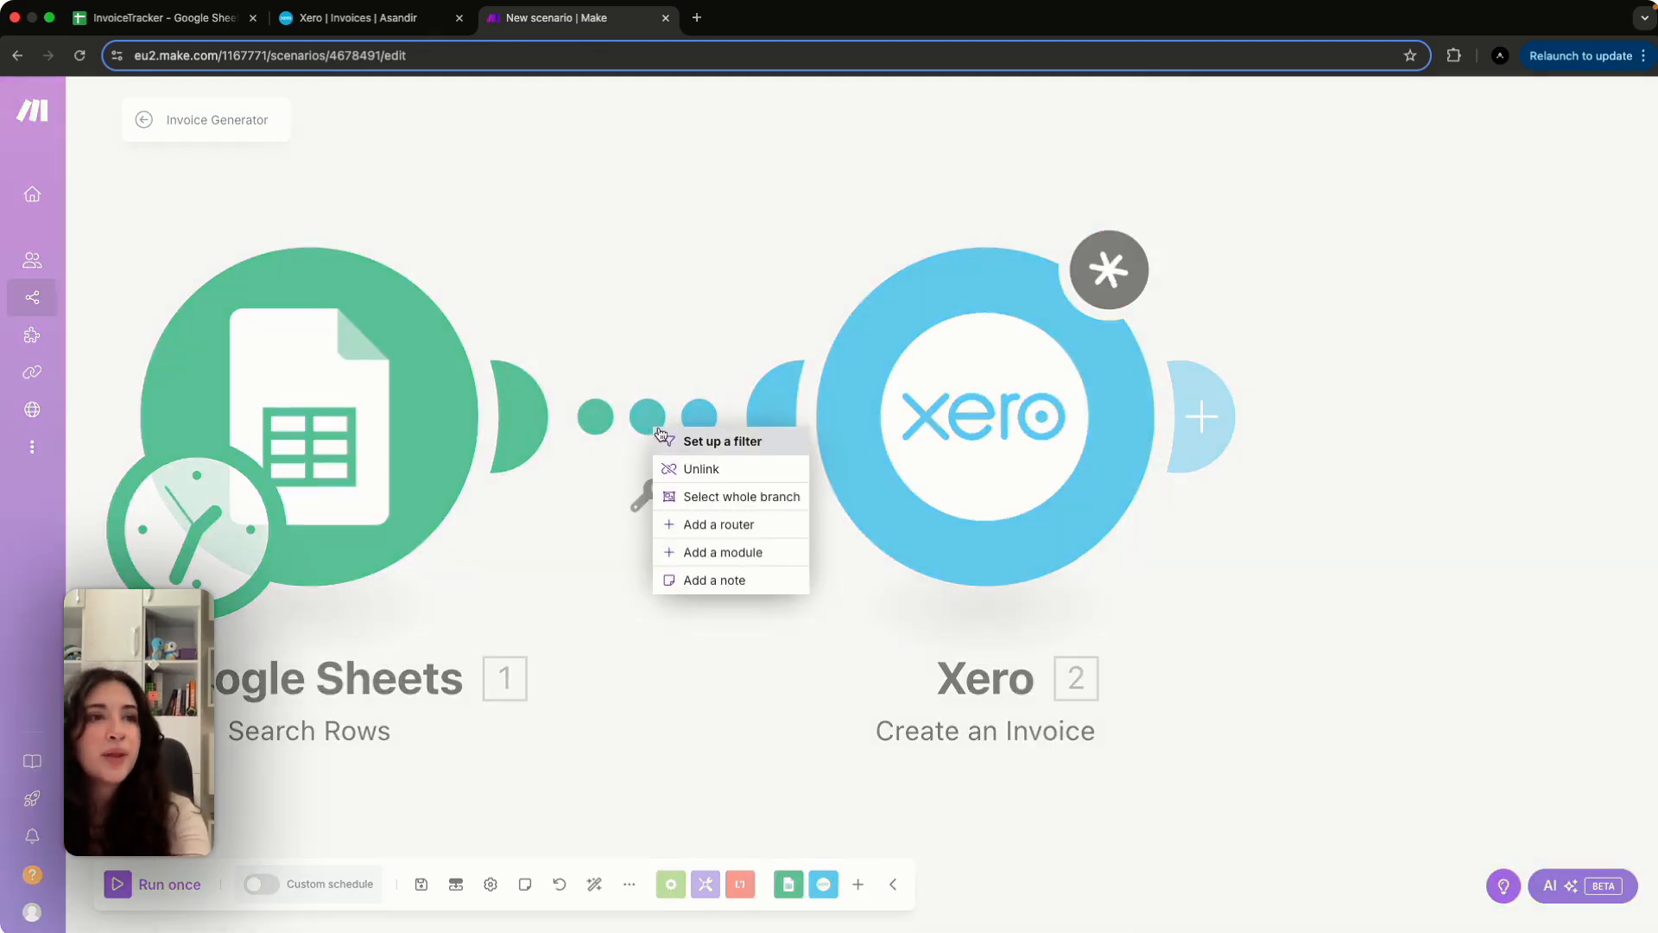
left_click(986, 501)
Fill the Xero invoice's Contact ID and first line item Description with Date Invoiced (I) as placeholders, and save the module
left_click(975, 491)
left_click(1347, 436)
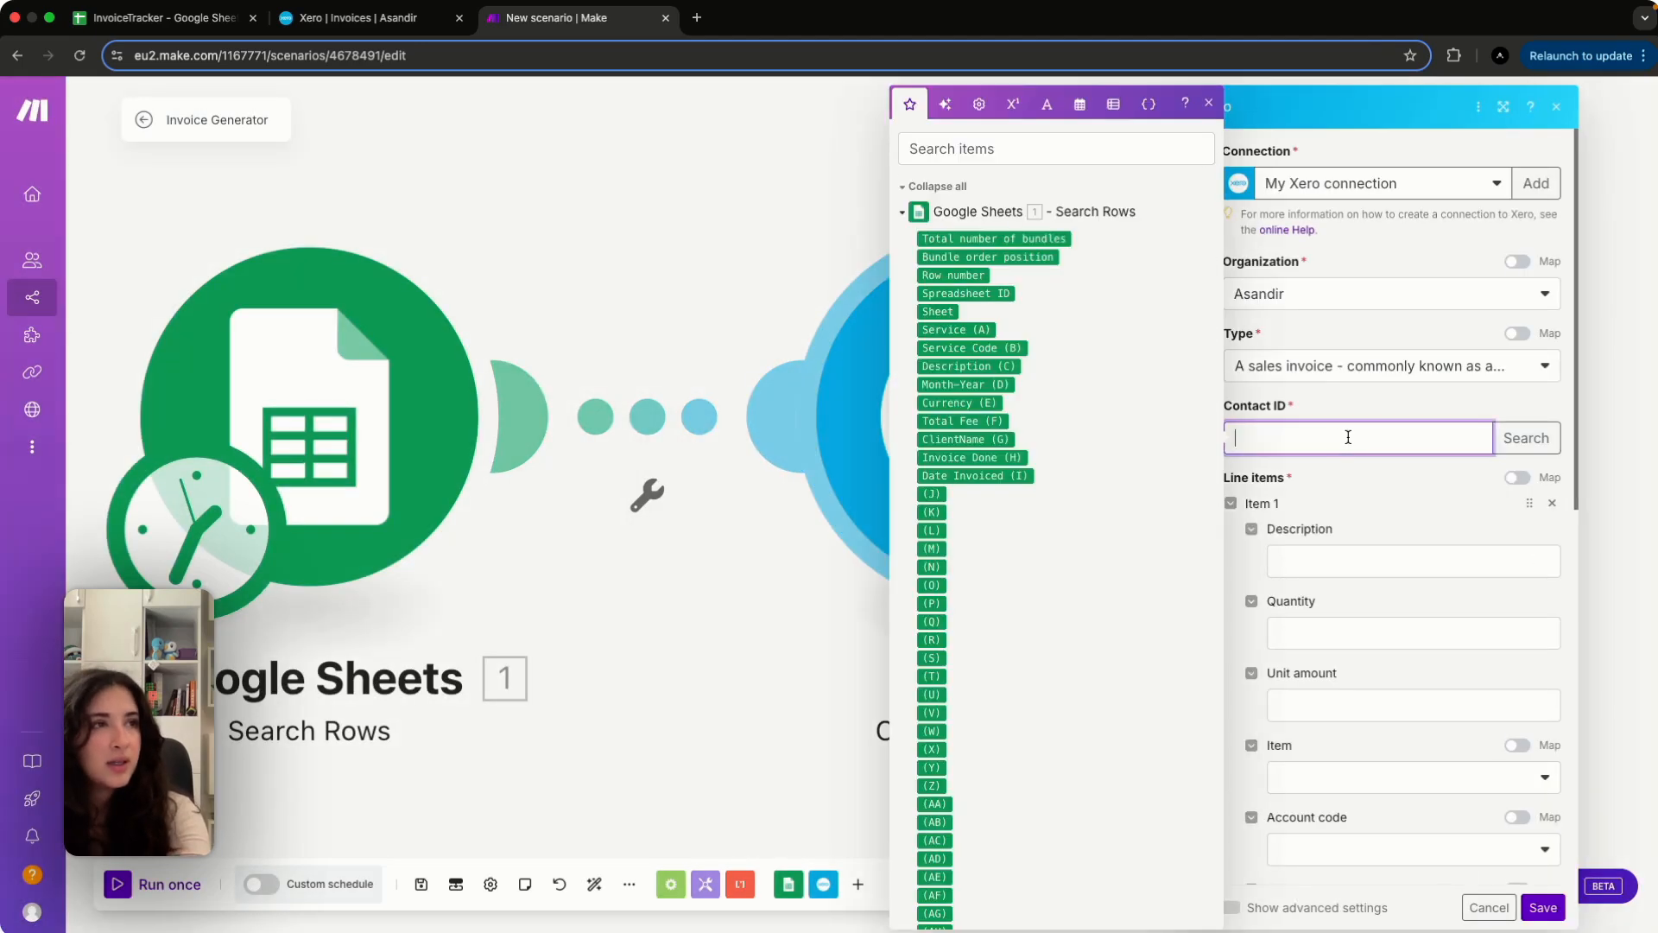
left_click(976, 476)
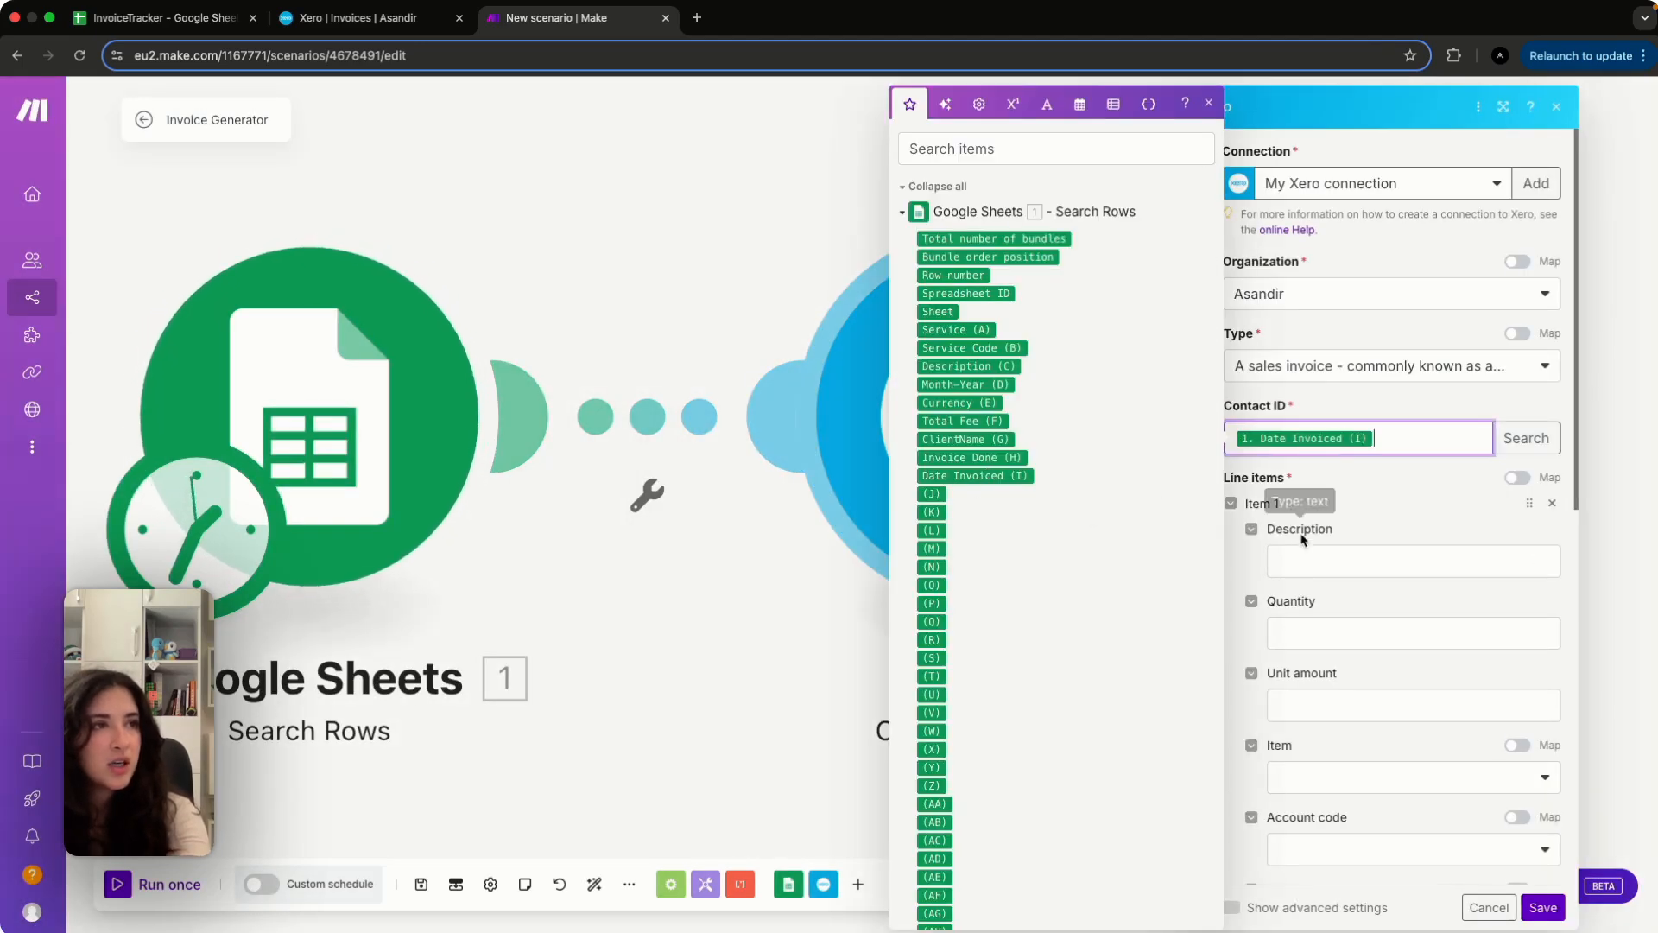
left_click(1347, 562)
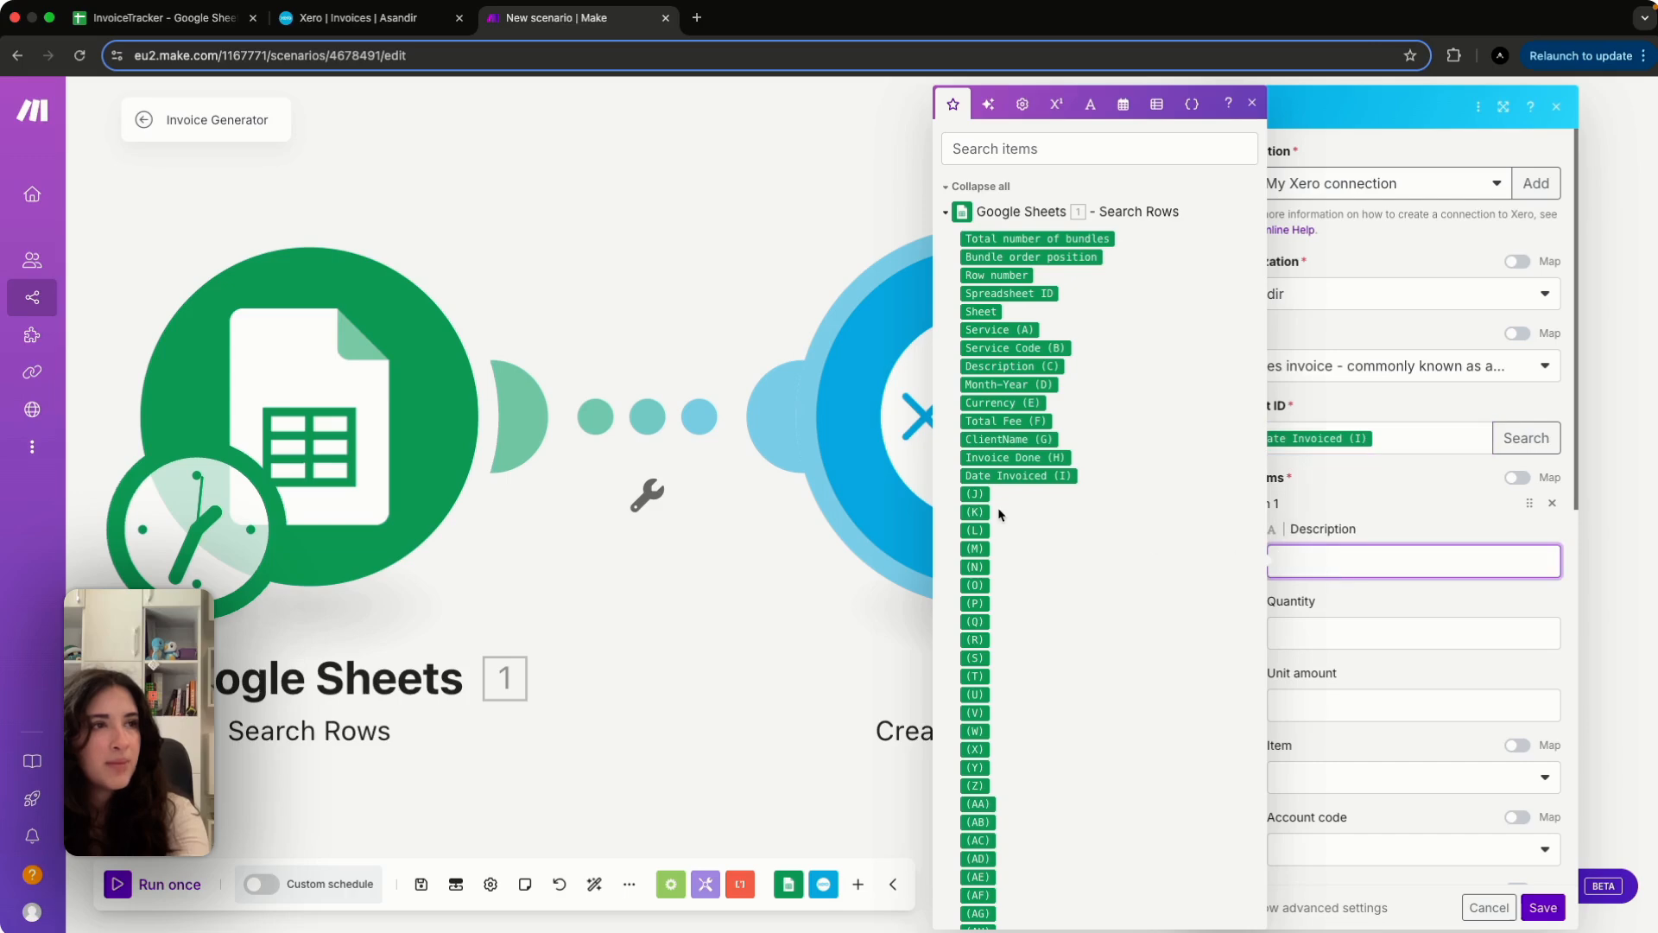
left_click(1014, 475)
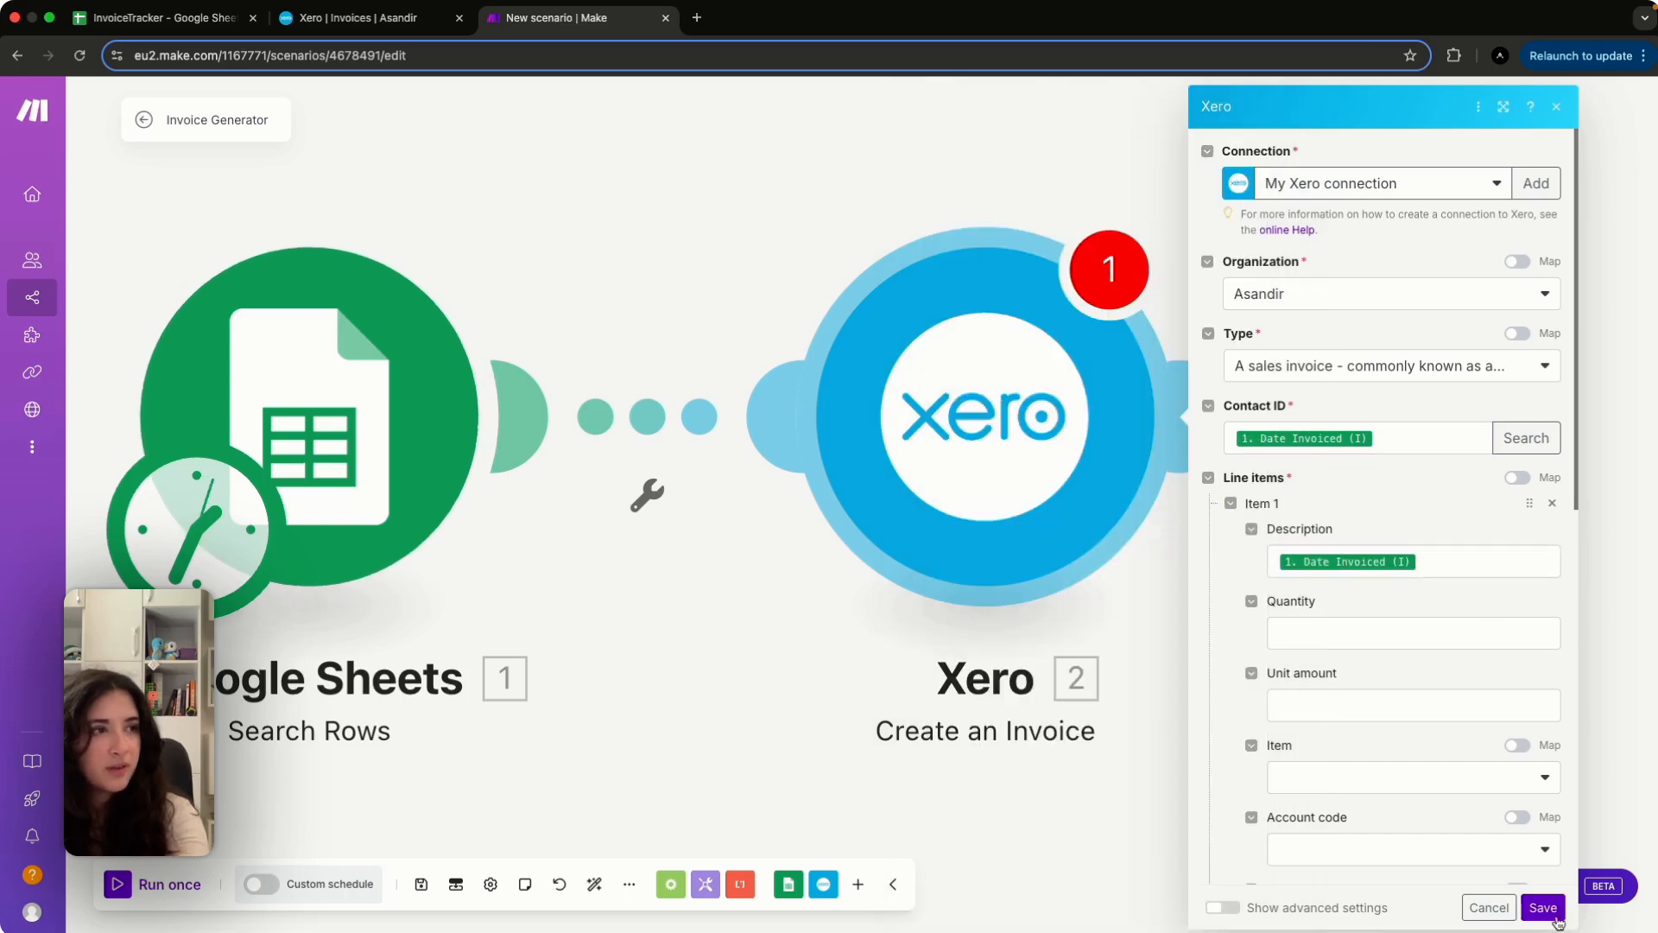
left_click(1550, 911)
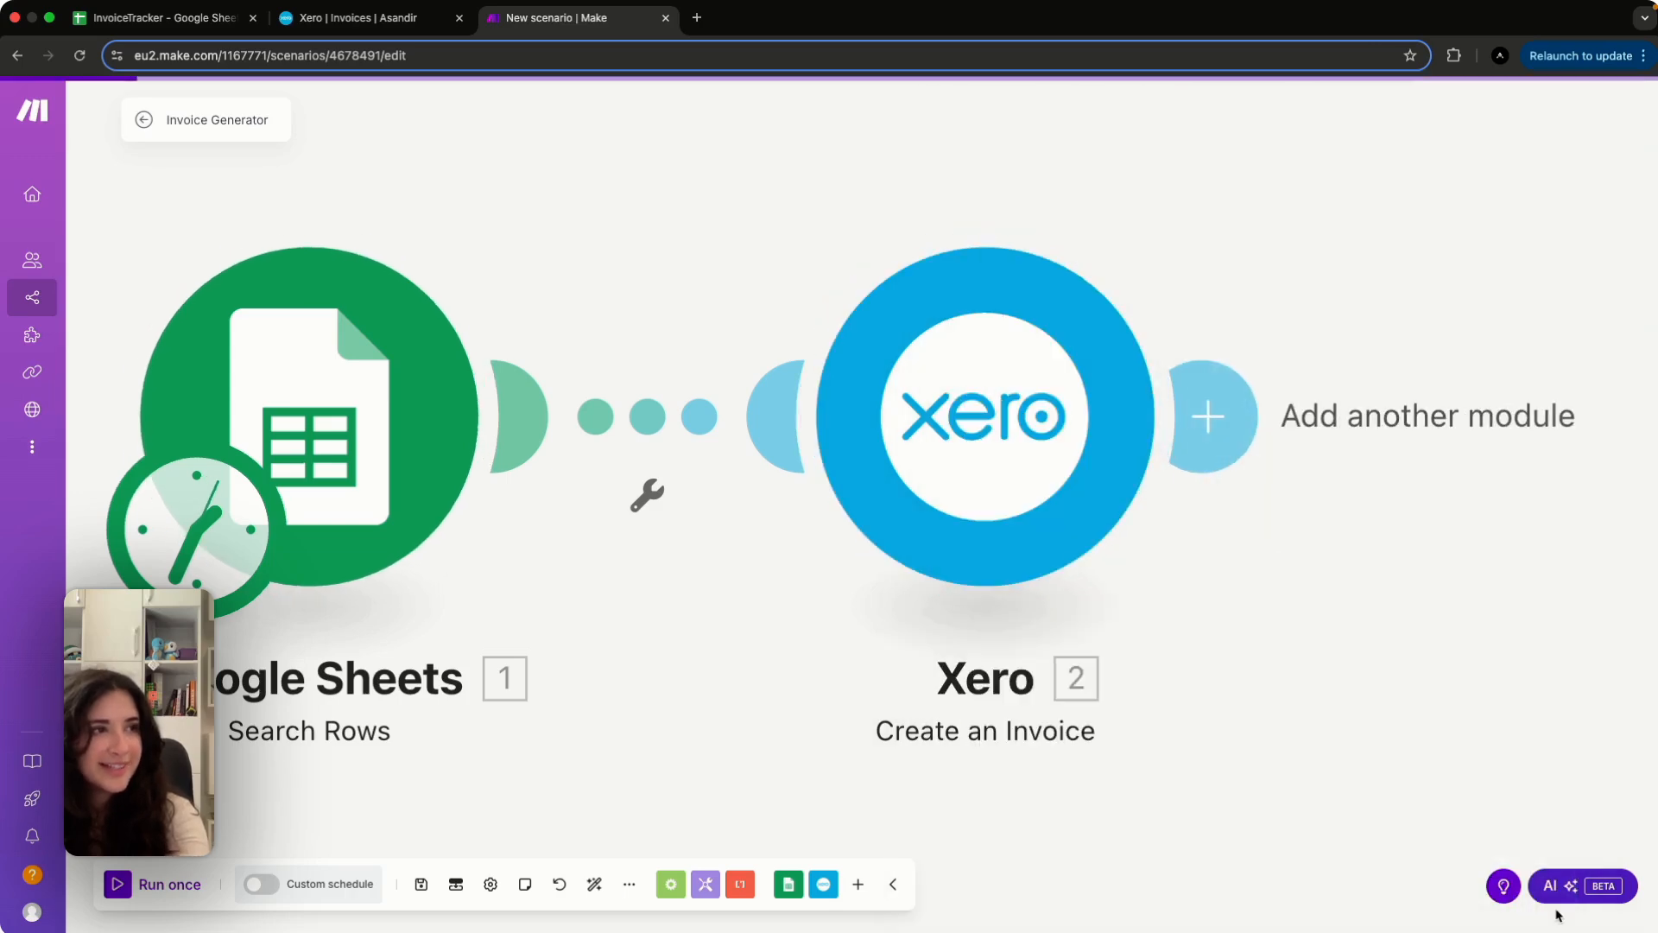
Insert an Array aggregator between the Google Sheets and Xero modules, with the Xero invoice's Line items as its target structure
right_click(647, 429)
left_click(717, 560)
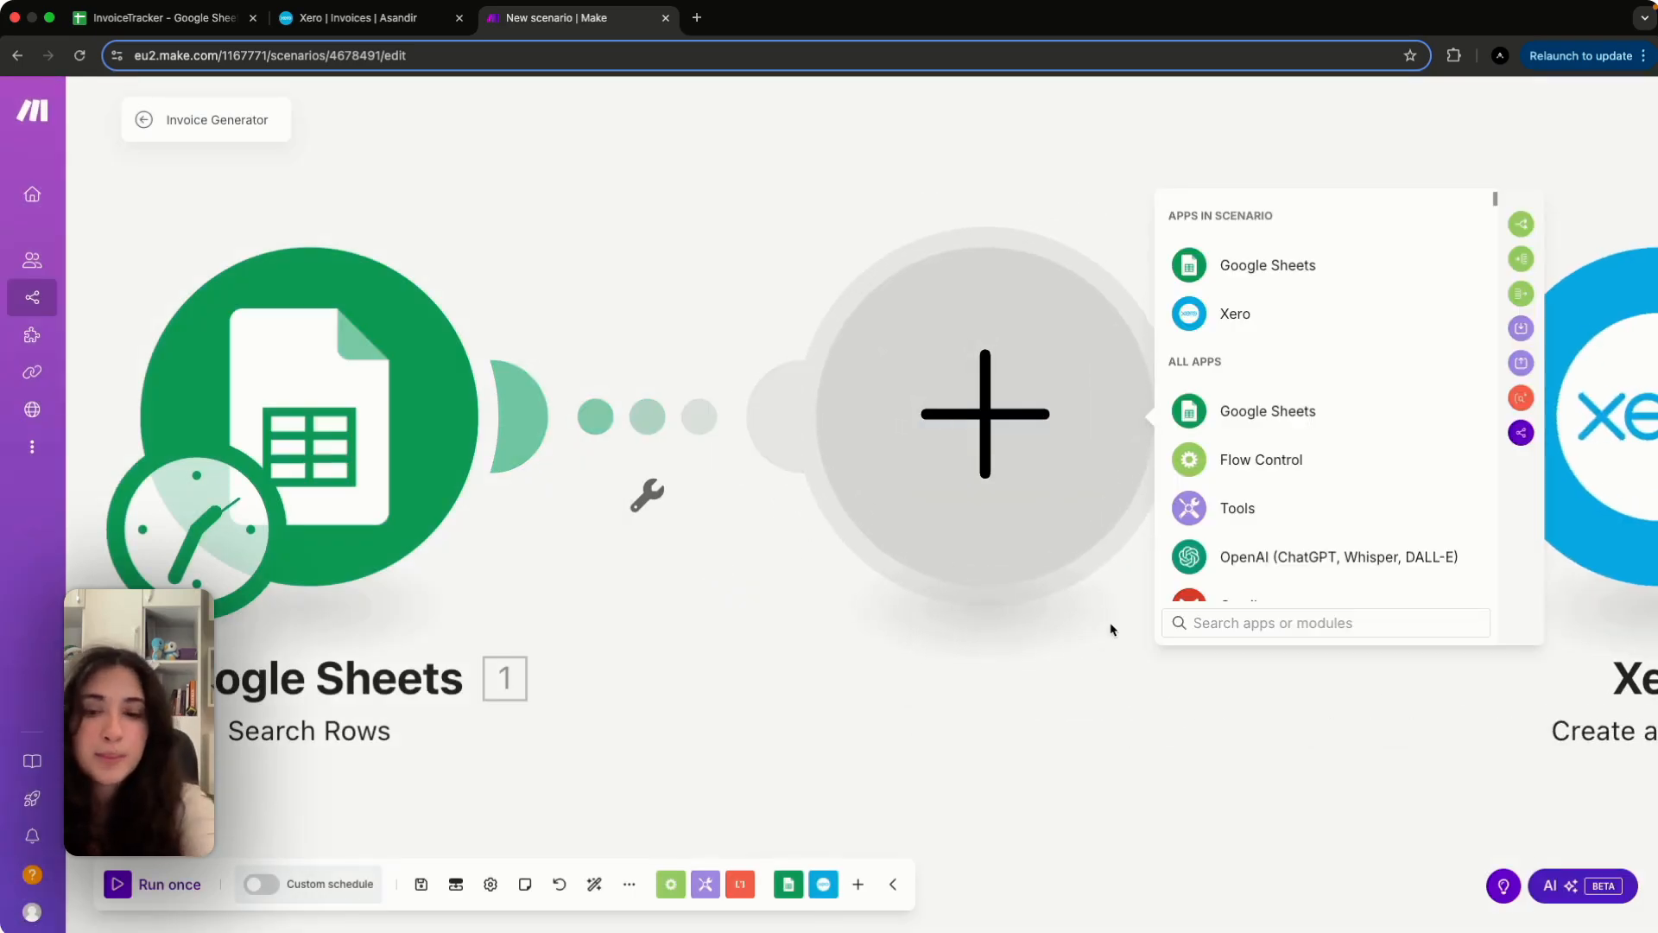
type("aggre")
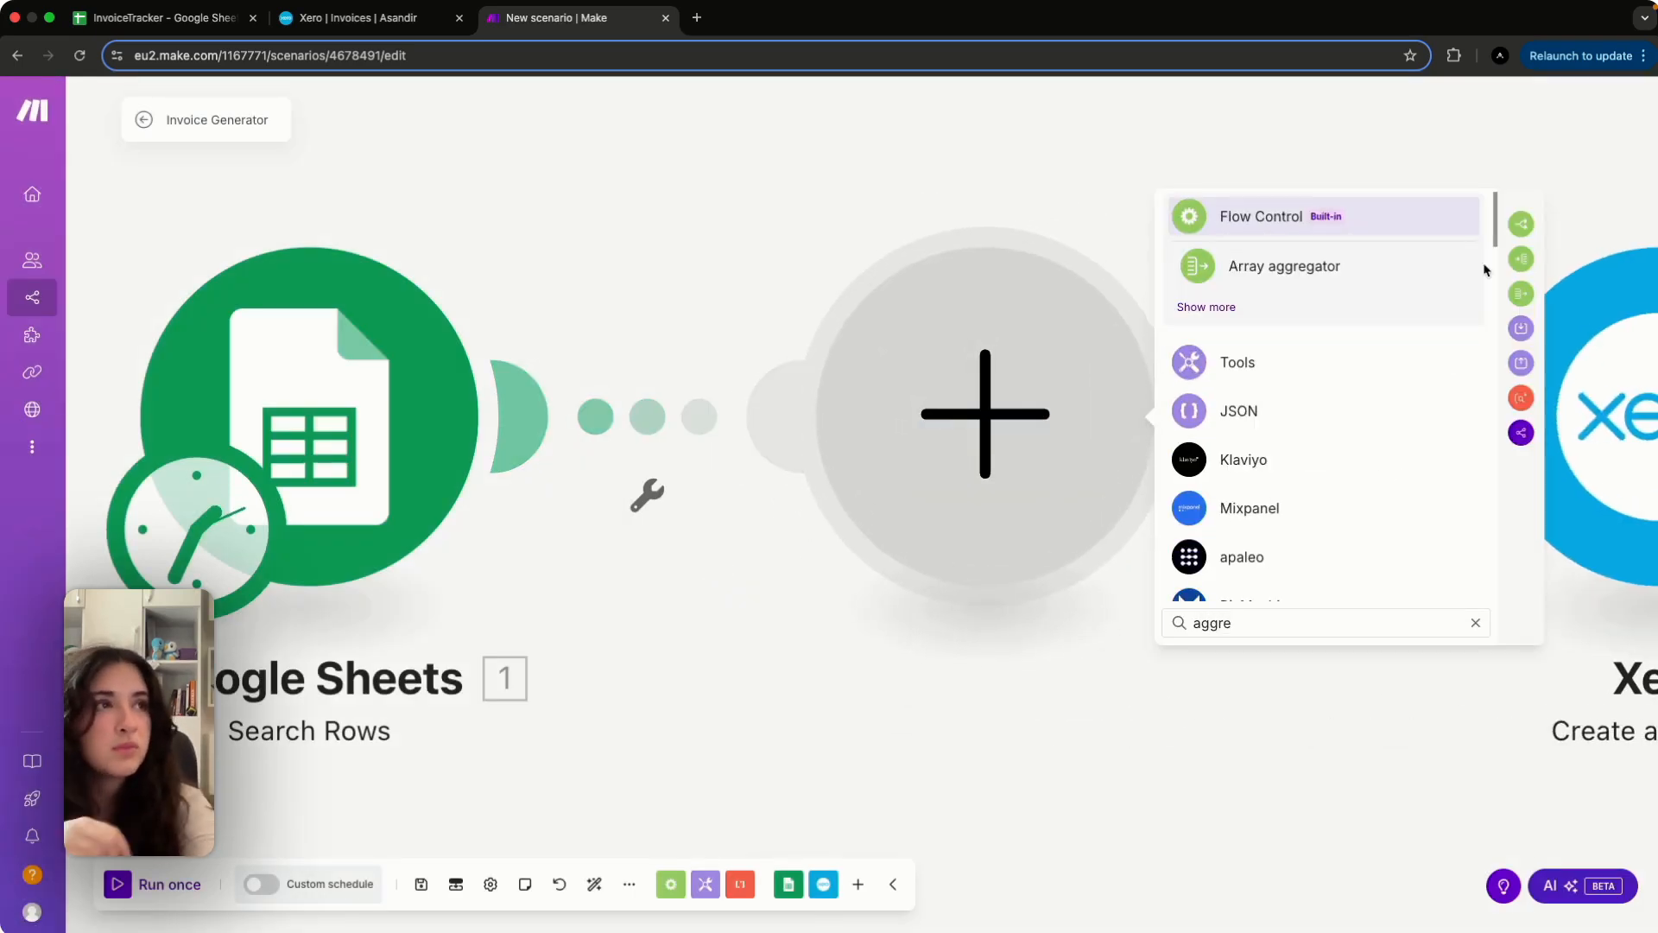
left_click(1340, 273)
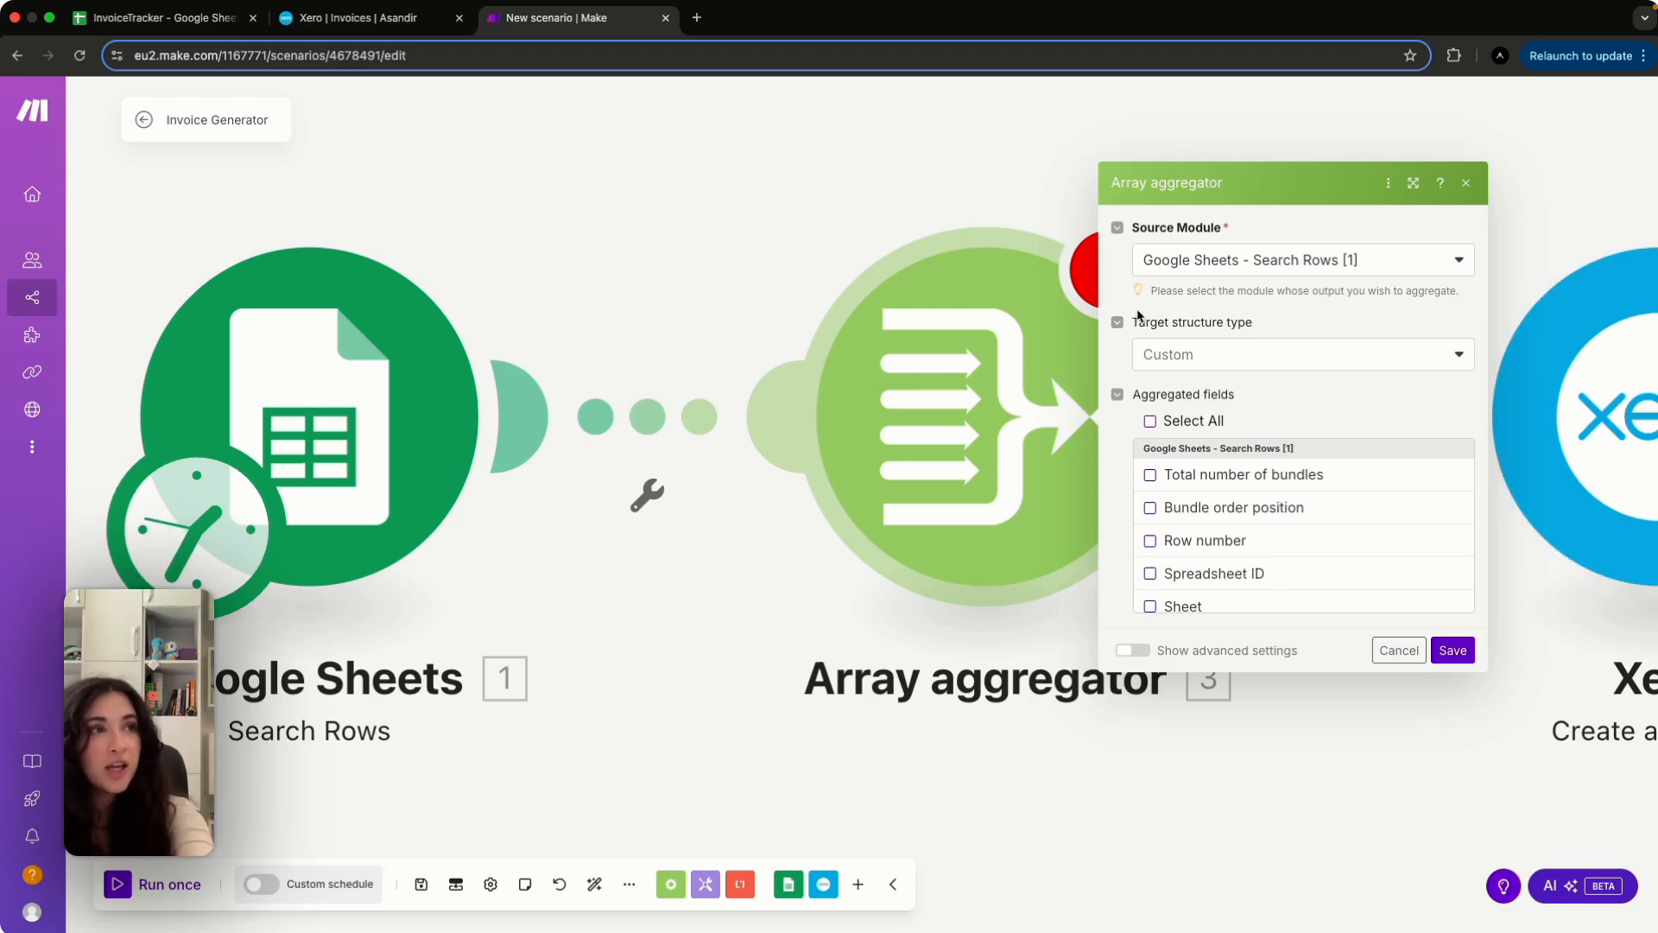
left_click(1234, 356)
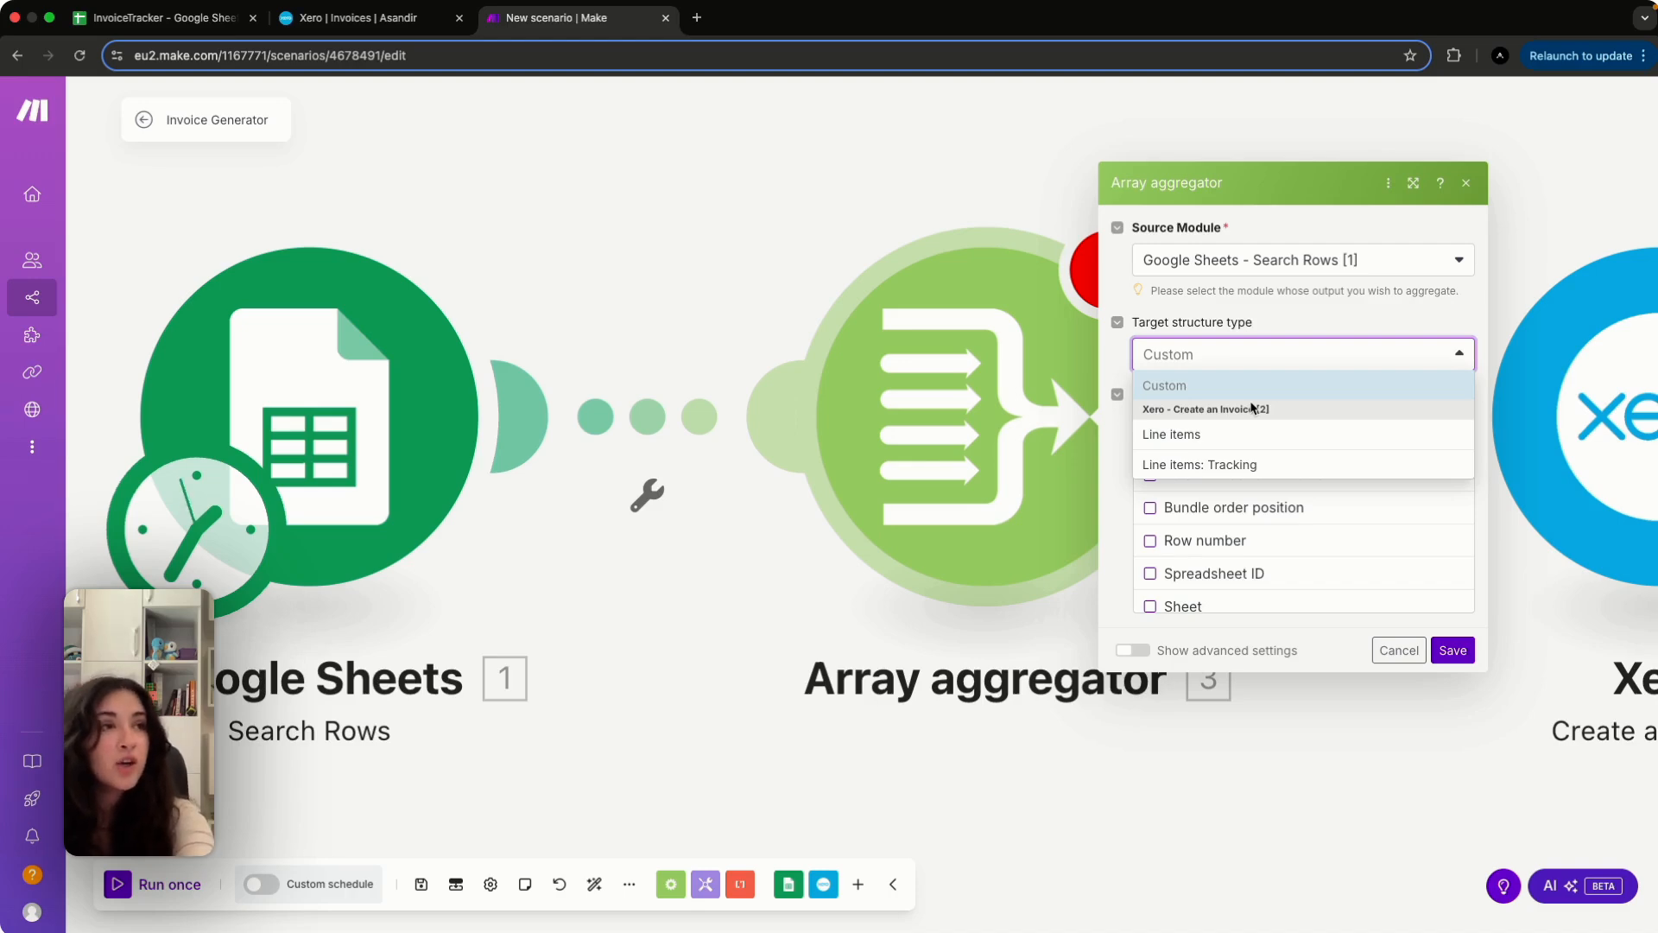
left_click(1223, 442)
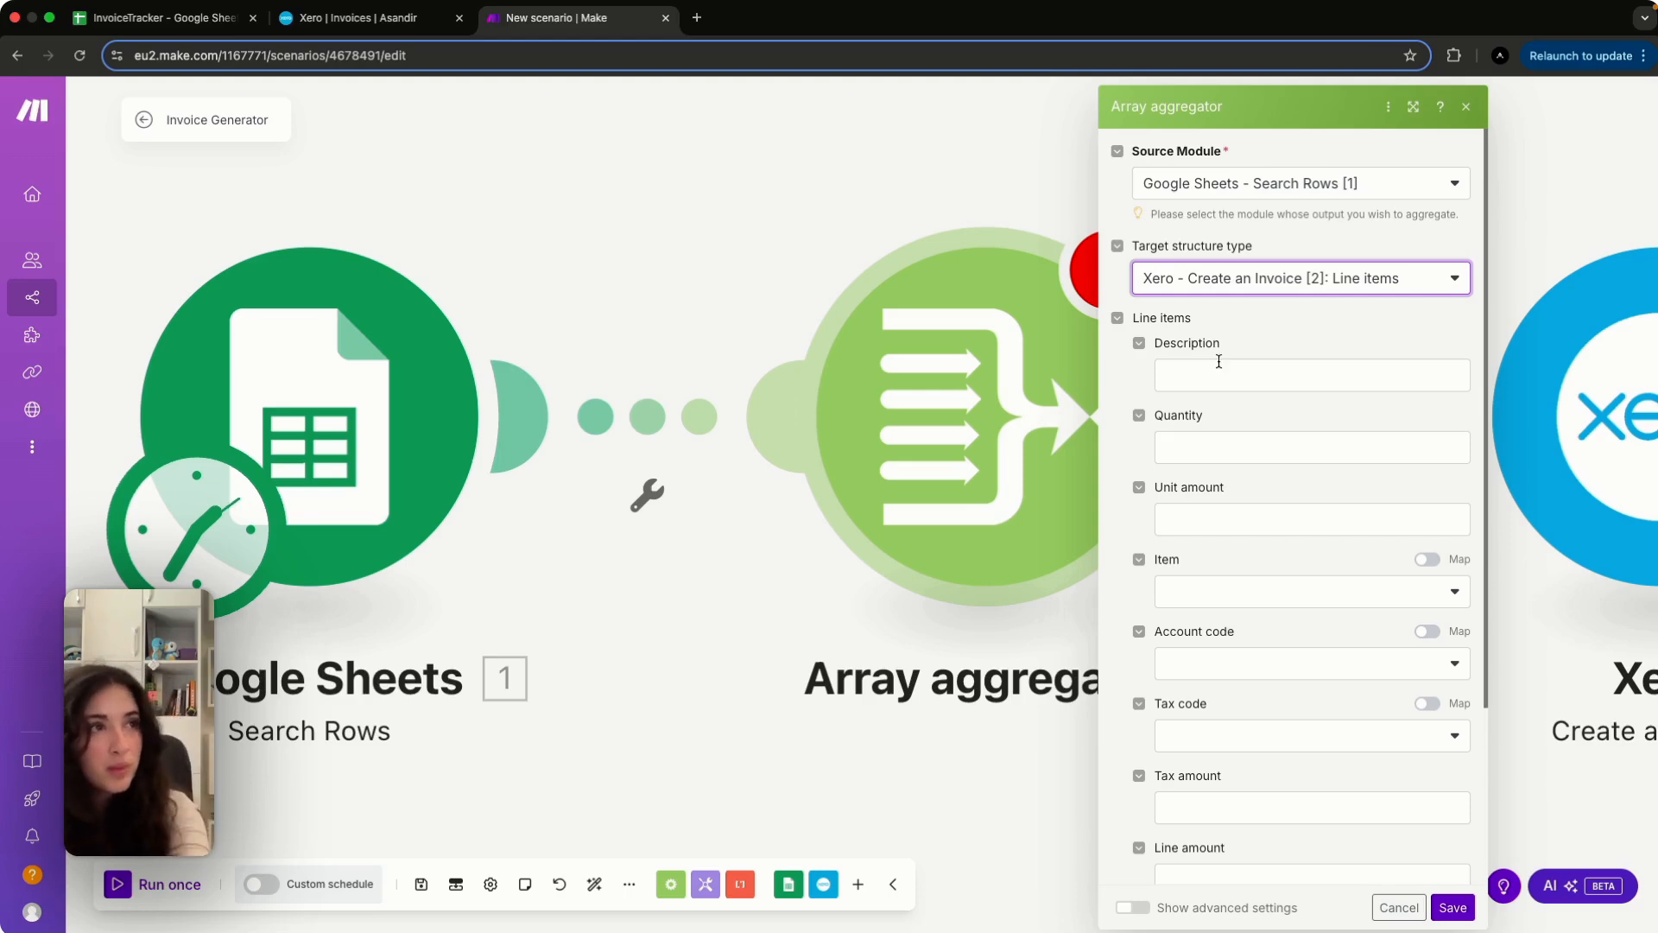
Show the aggregator's advanced settings and group its output by ClientName (G)
scroll(1226, 558, "down", 5)
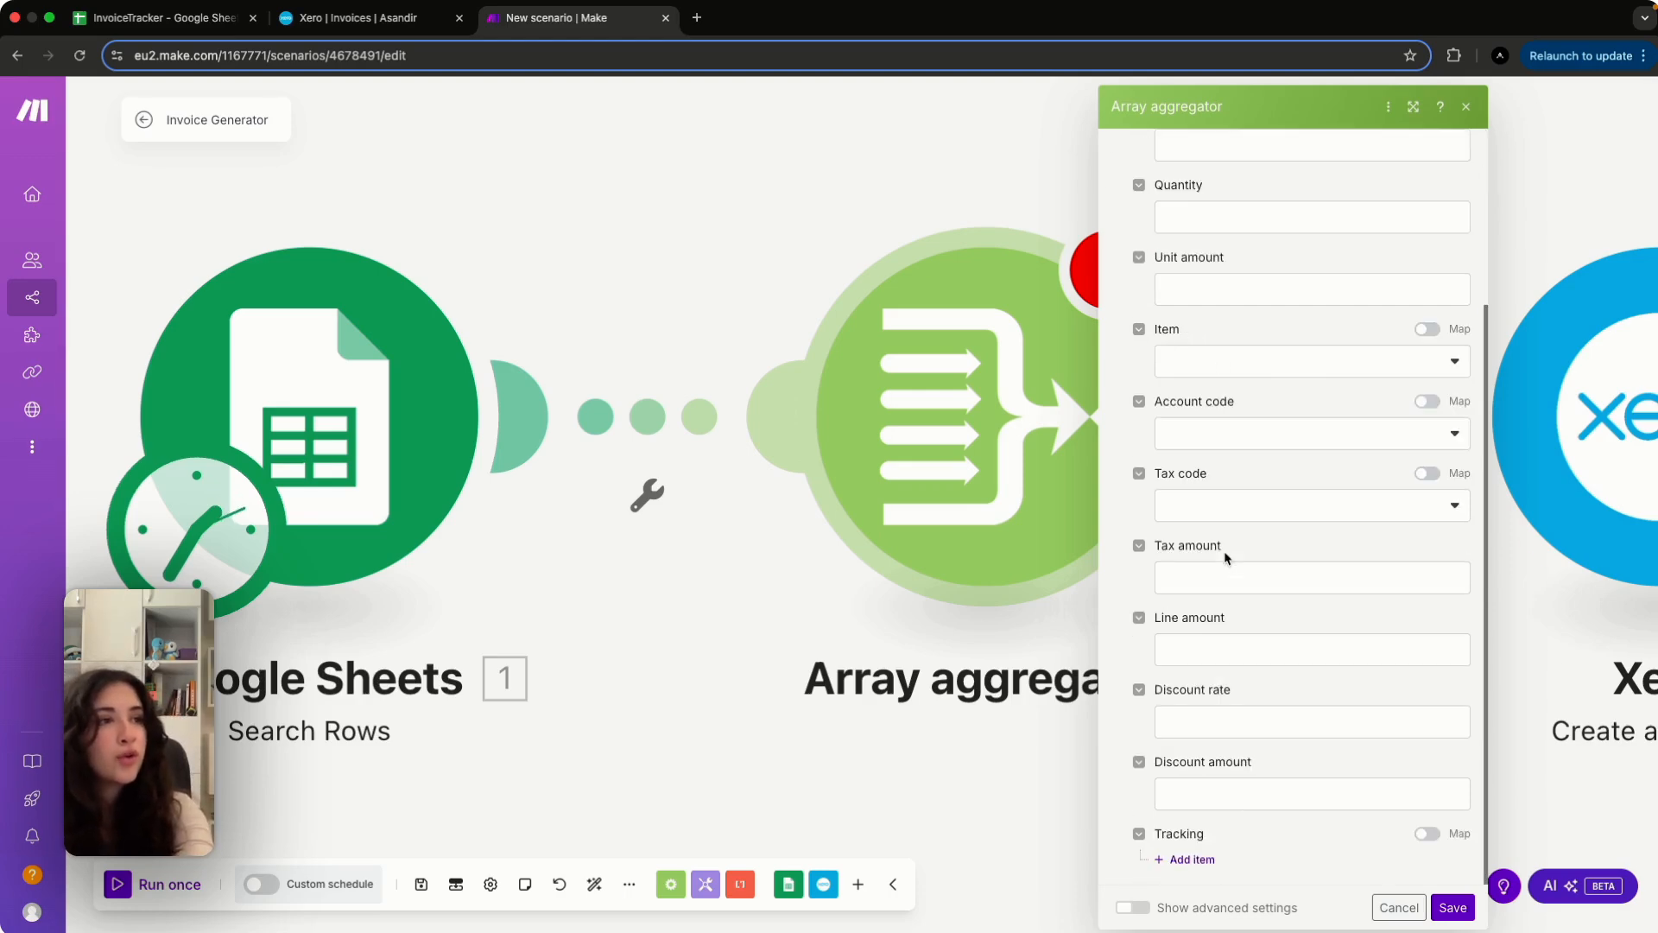
left_click(1138, 910)
scroll(1239, 837, "down", 3)
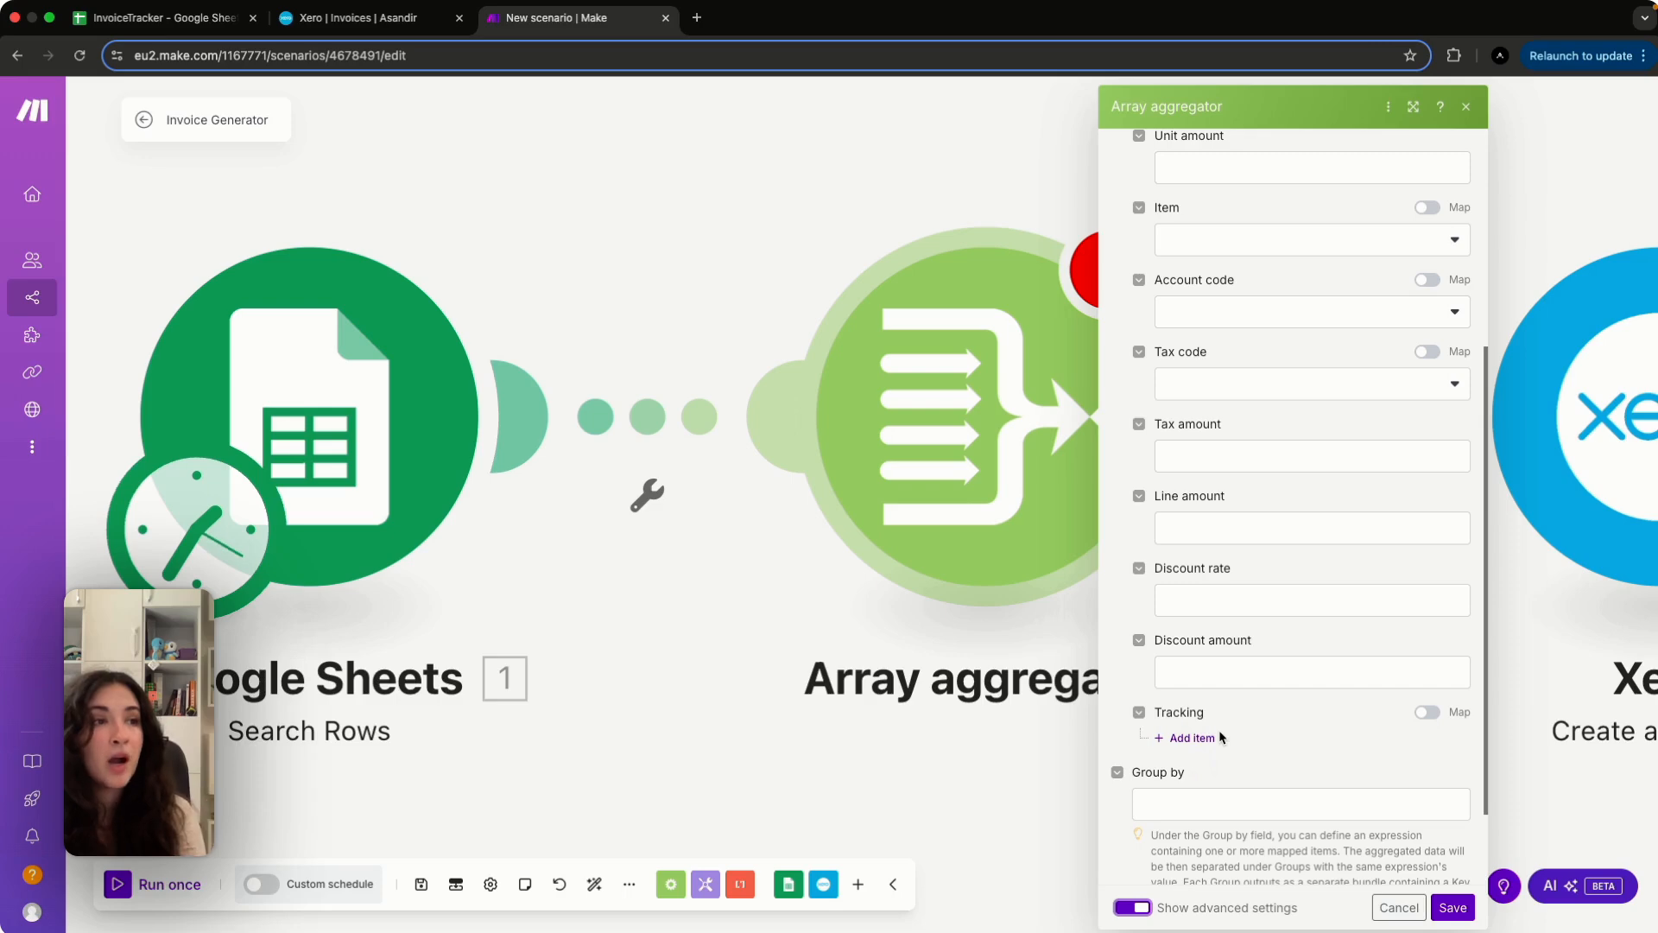
left_click(1221, 803)
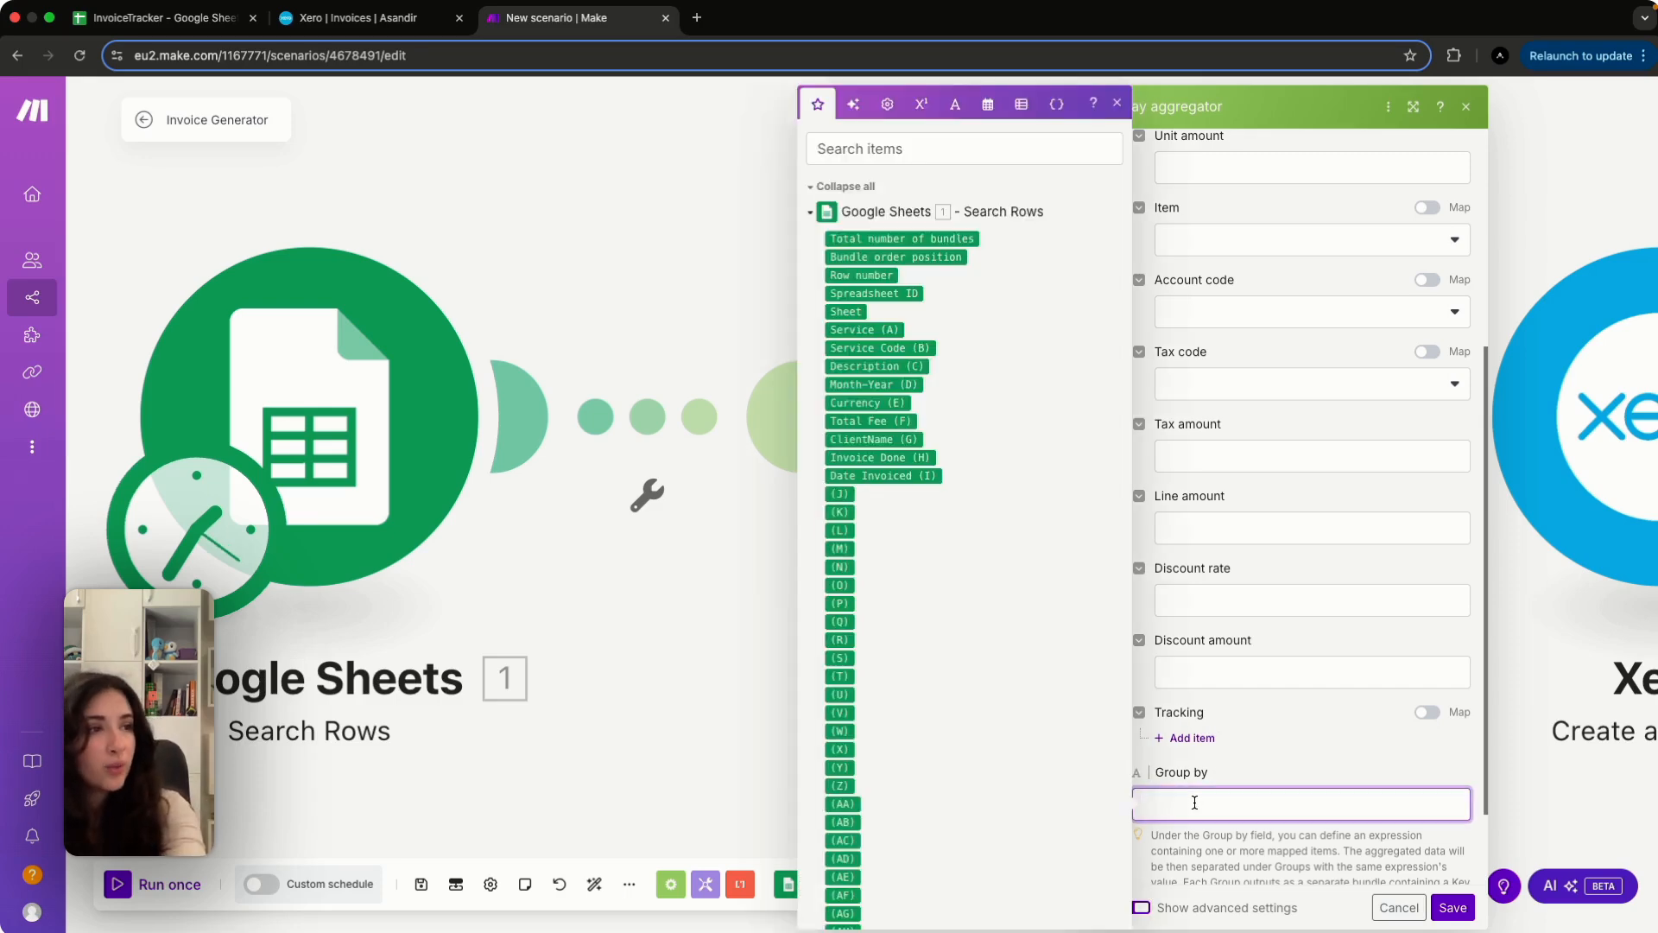
left_click(893, 441)
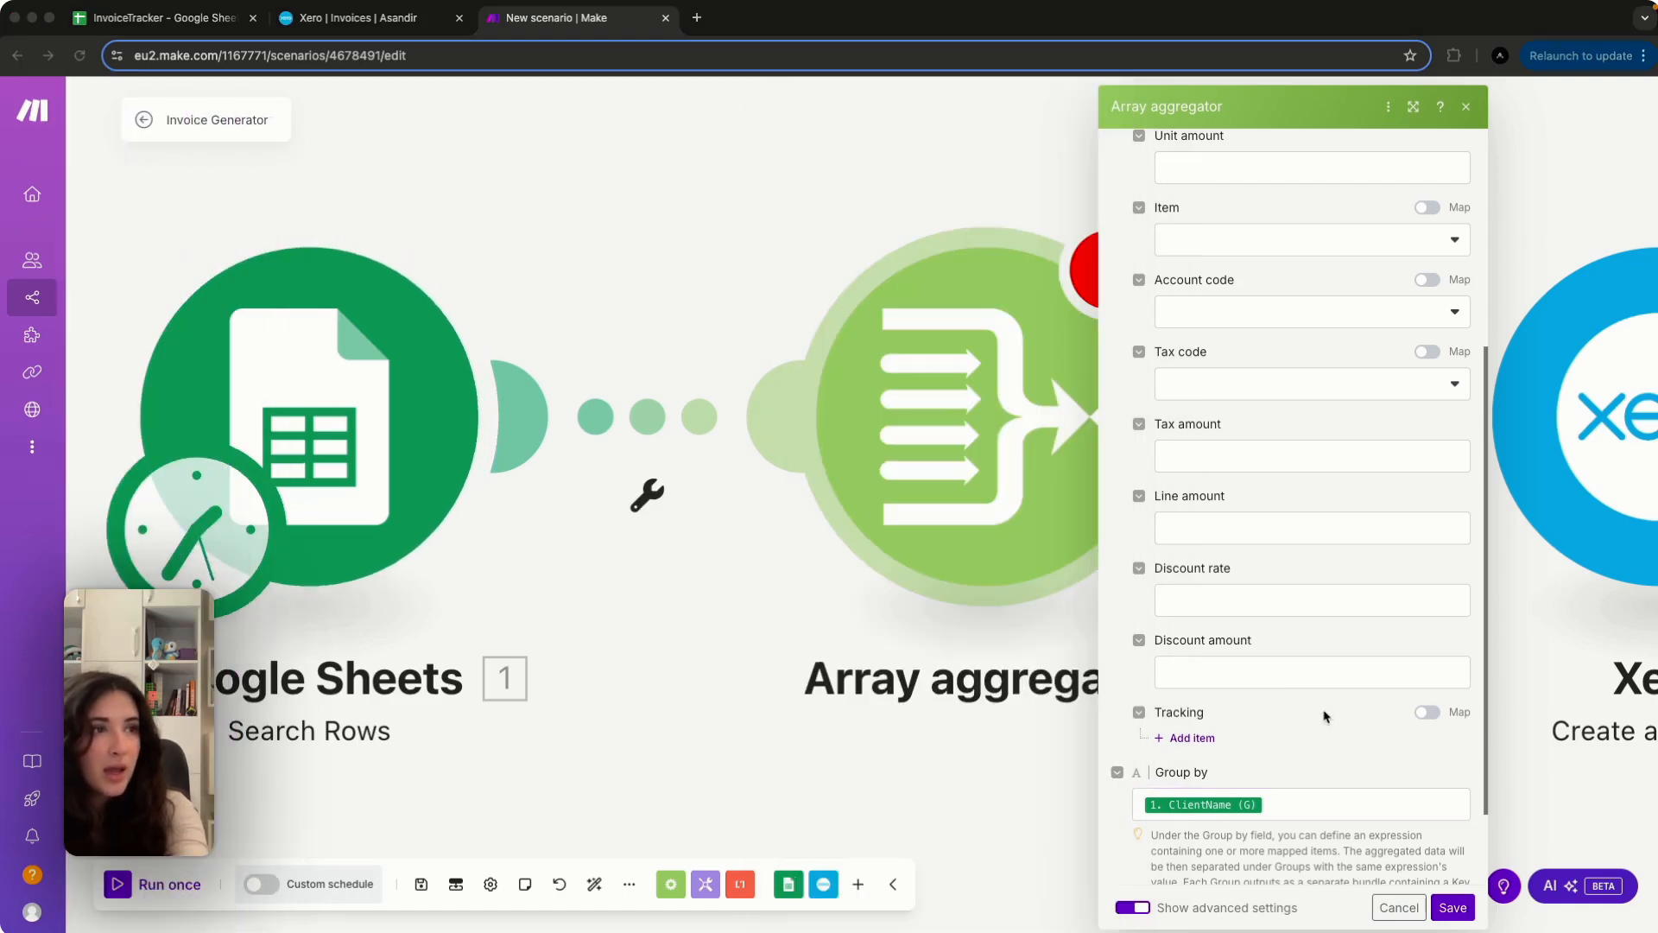
left_click(1339, 732)
Map the aggregated line items' description to Description (C) and set their quantity to 1
scroll(1321, 518, "up", 5)
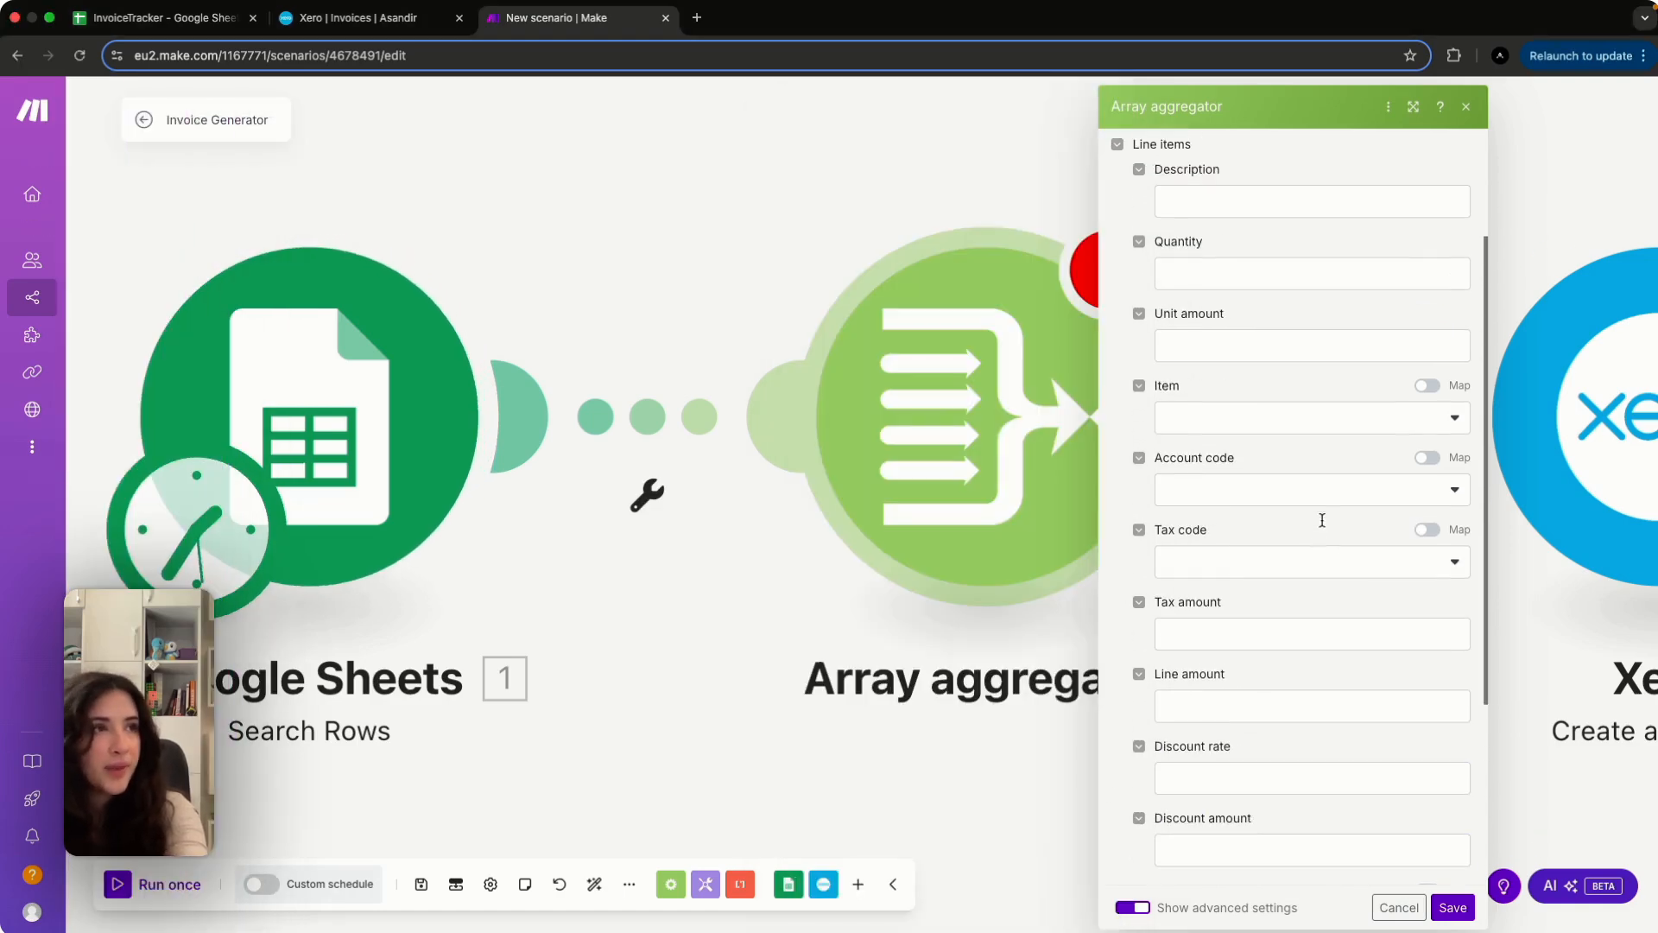
left_click(1213, 364)
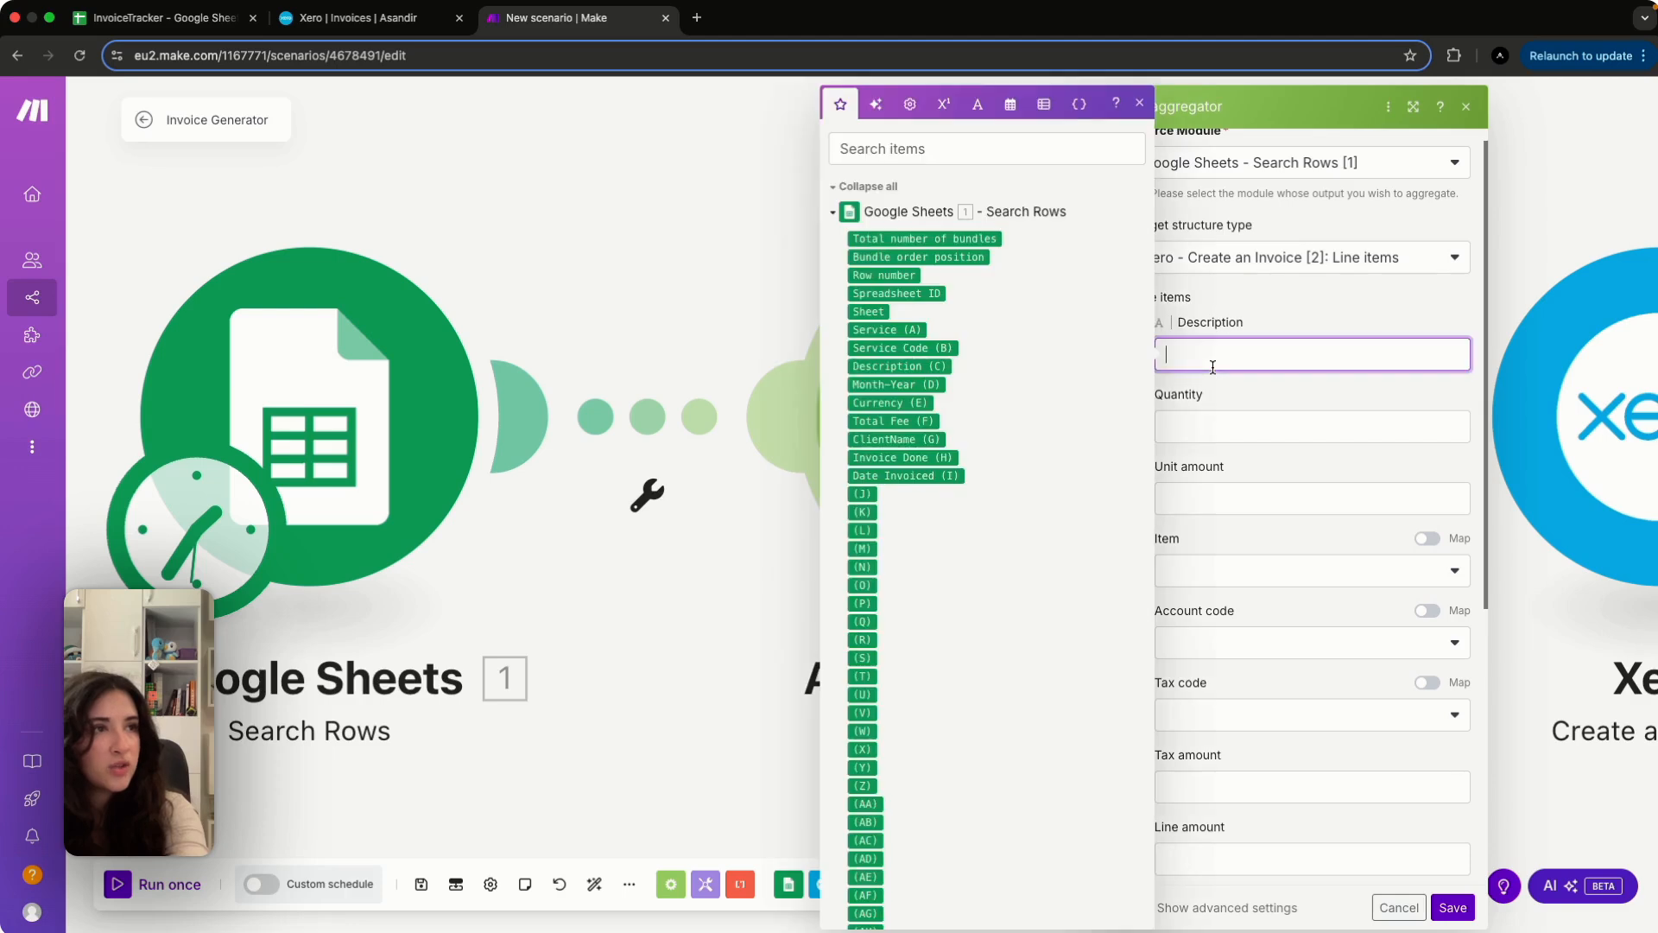
left_click(939, 366)
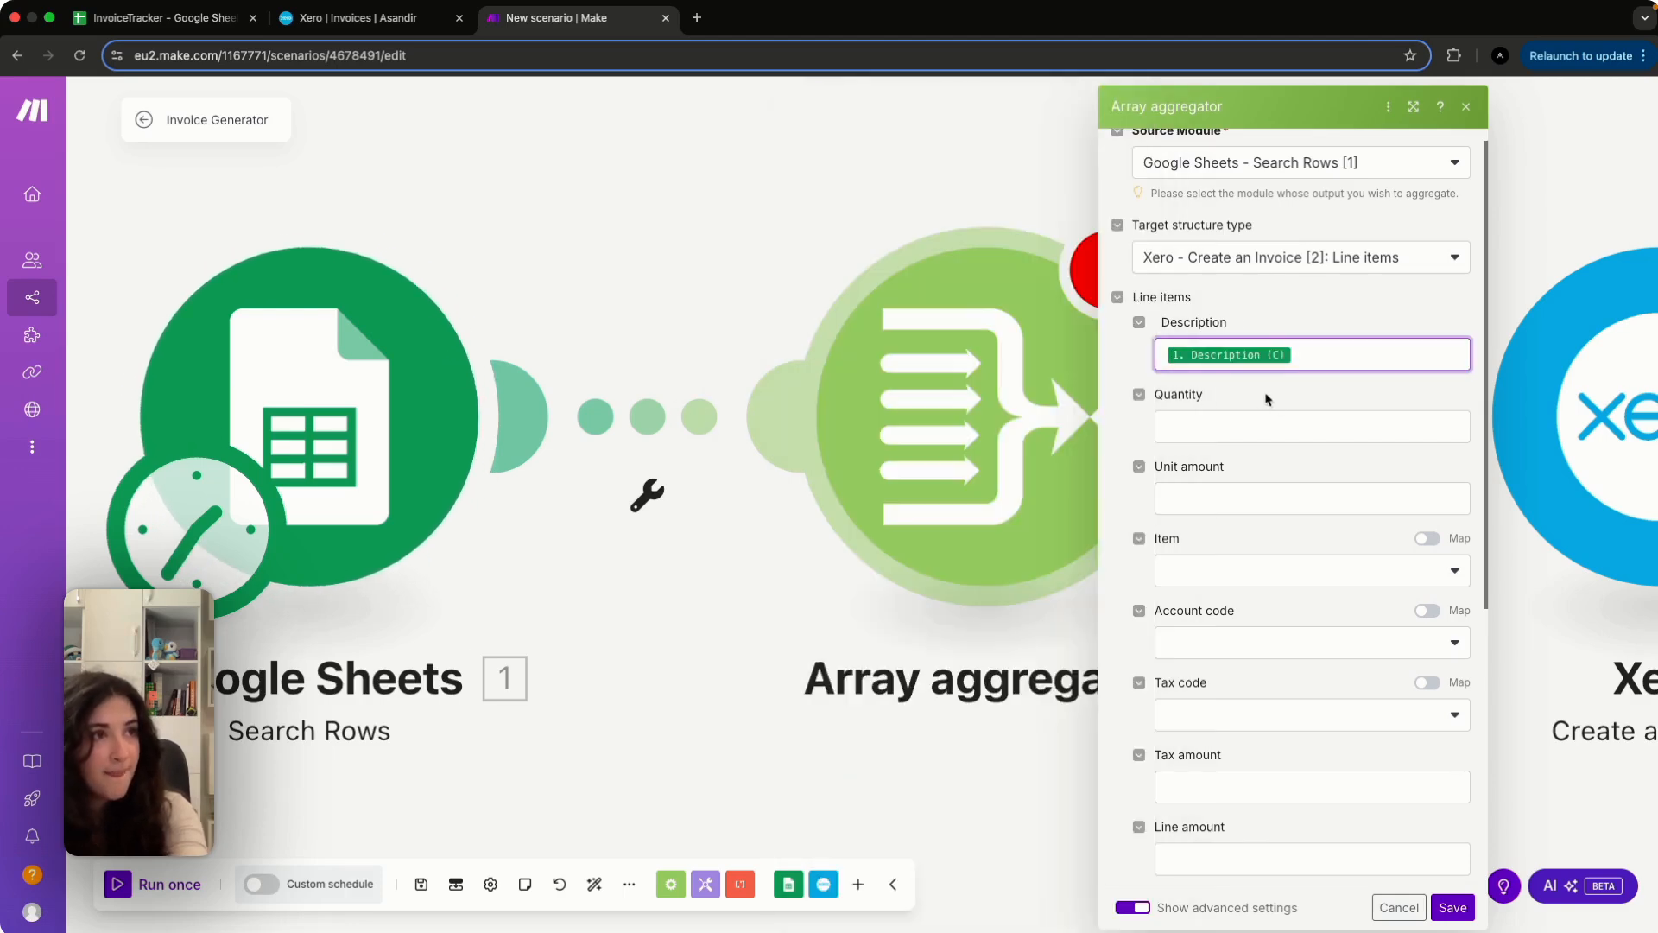
left_click(1230, 427)
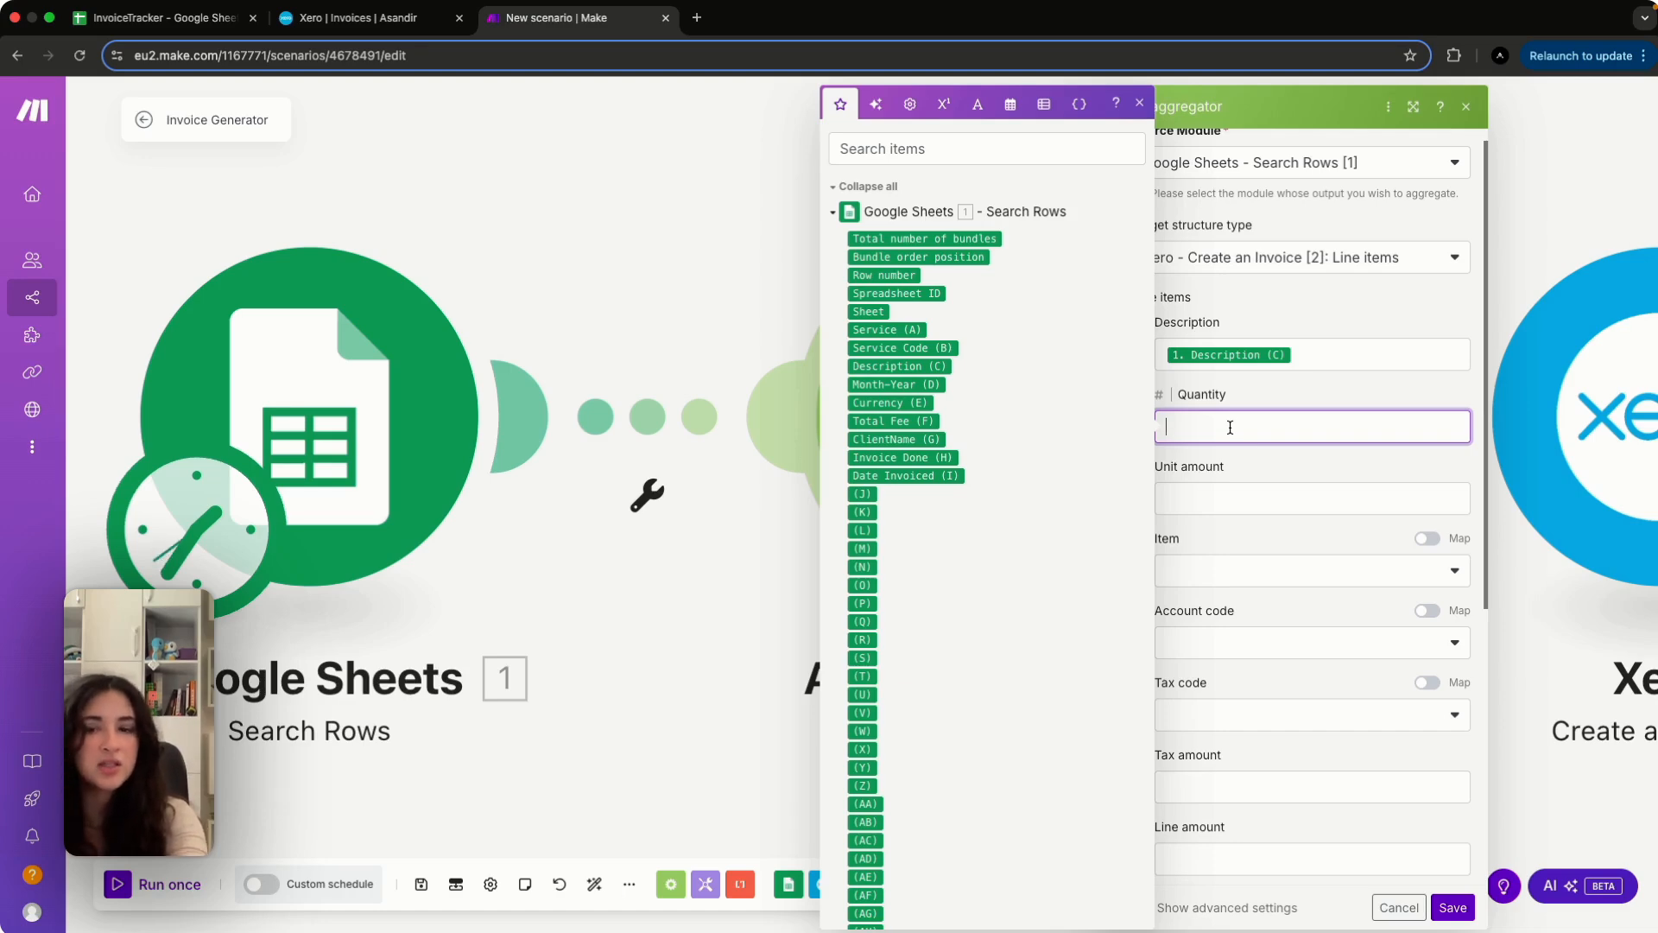
type("1")
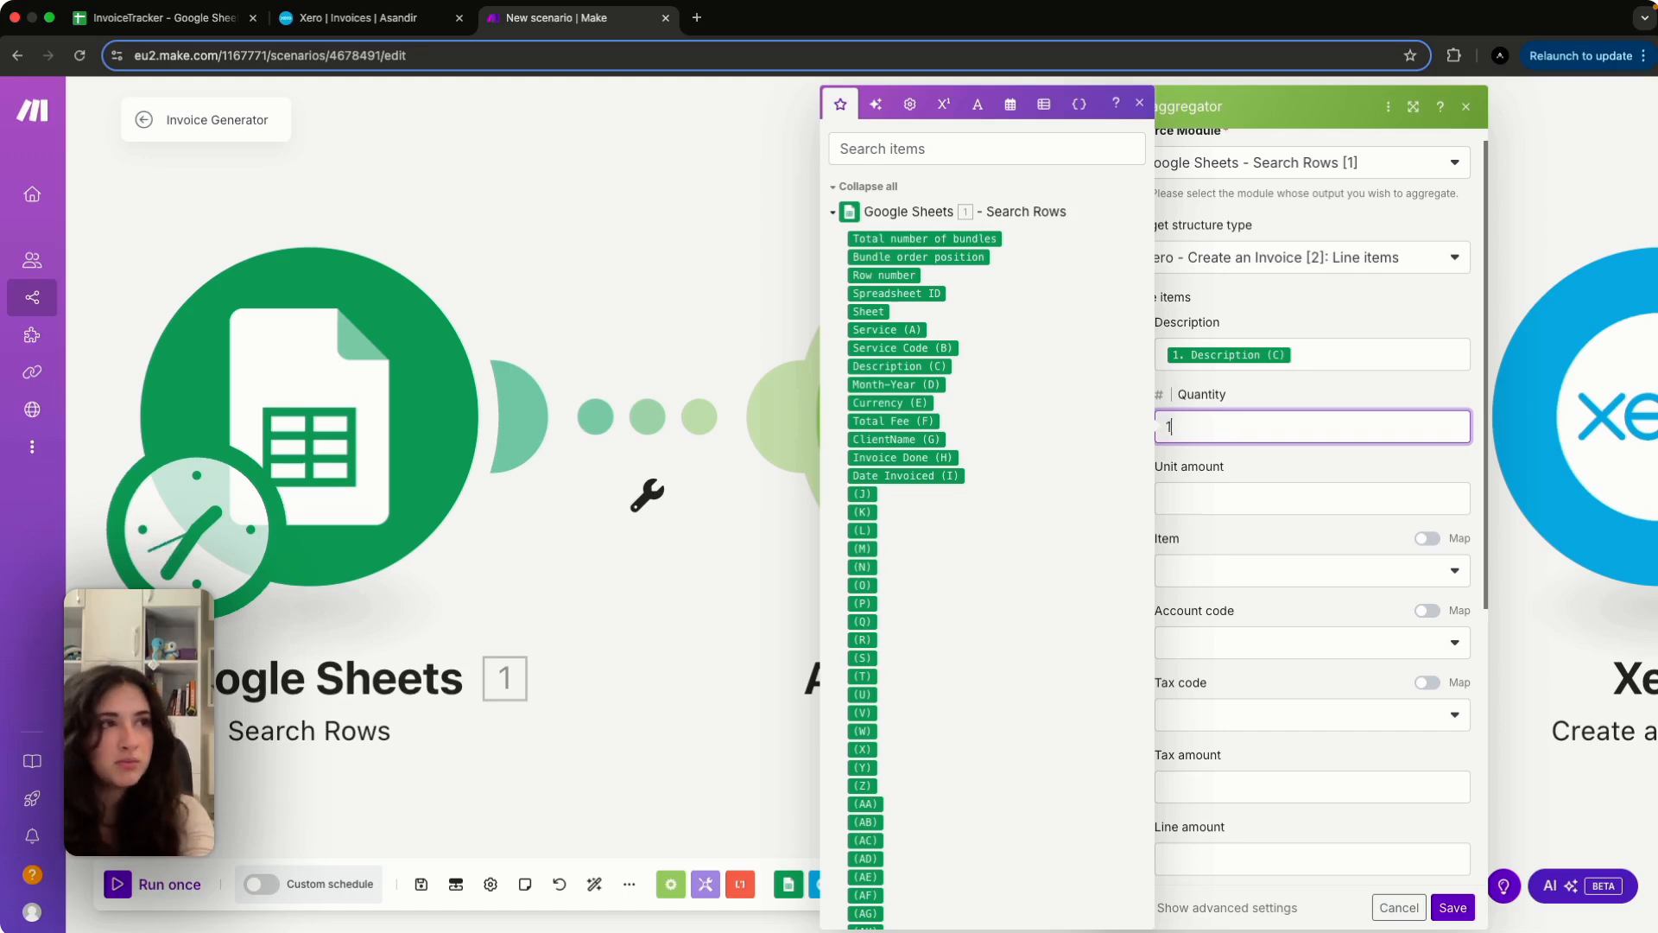
left_click(1306, 475)
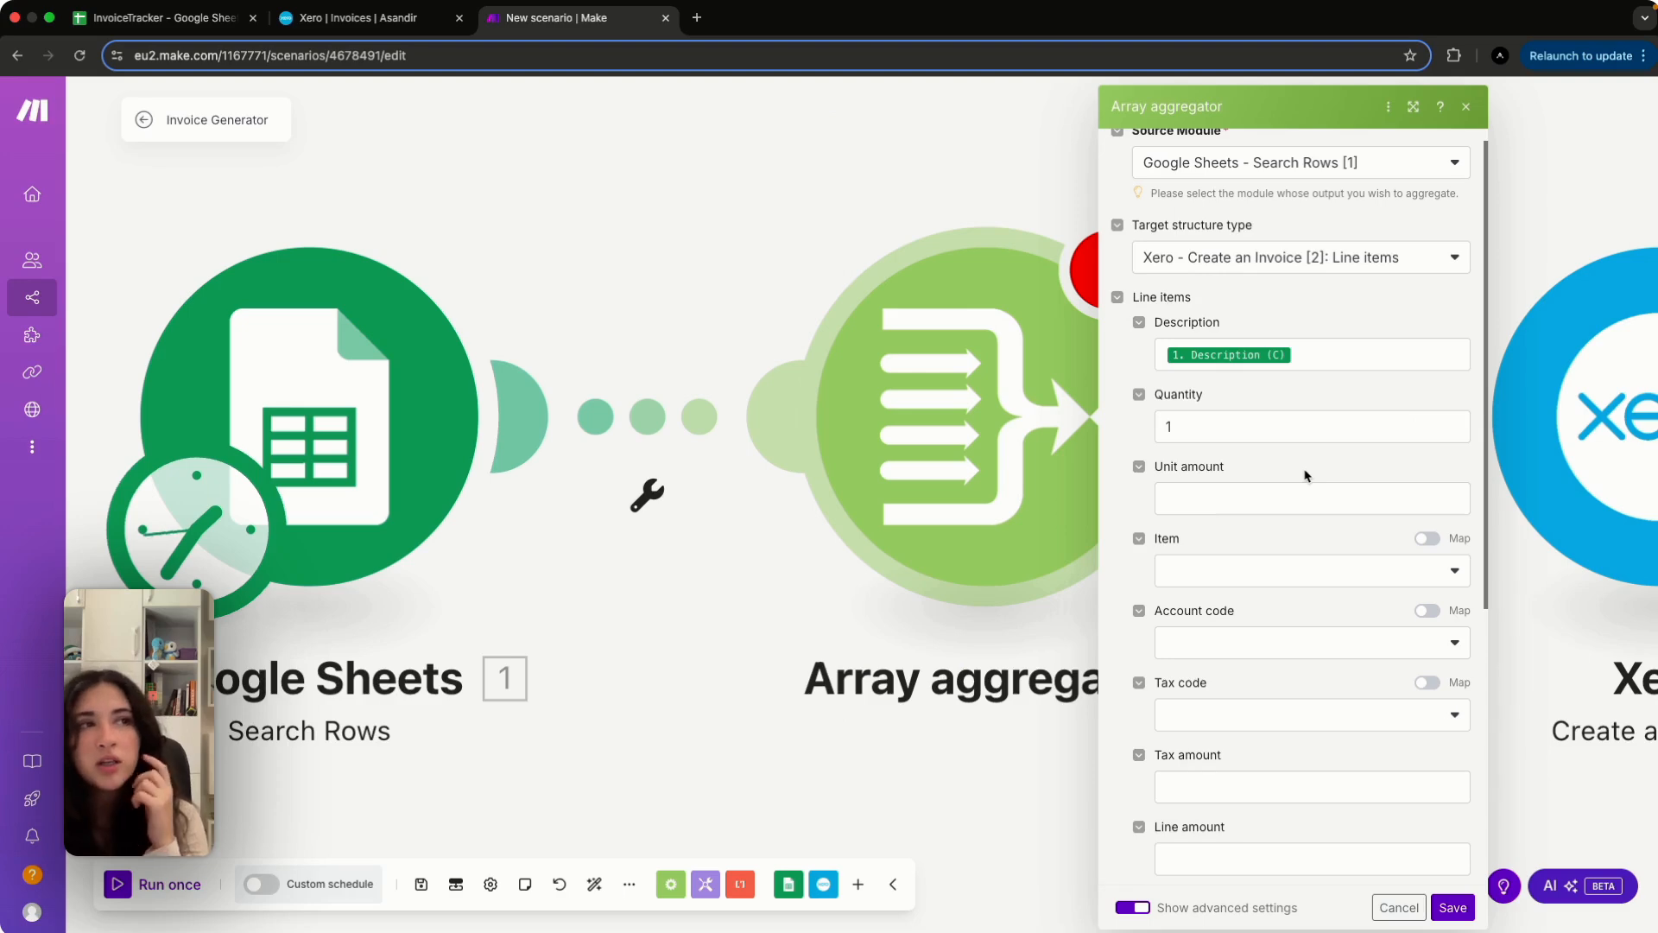
Map the aggregated line items' unit amount to Total Fee (F)
left_click(1191, 422)
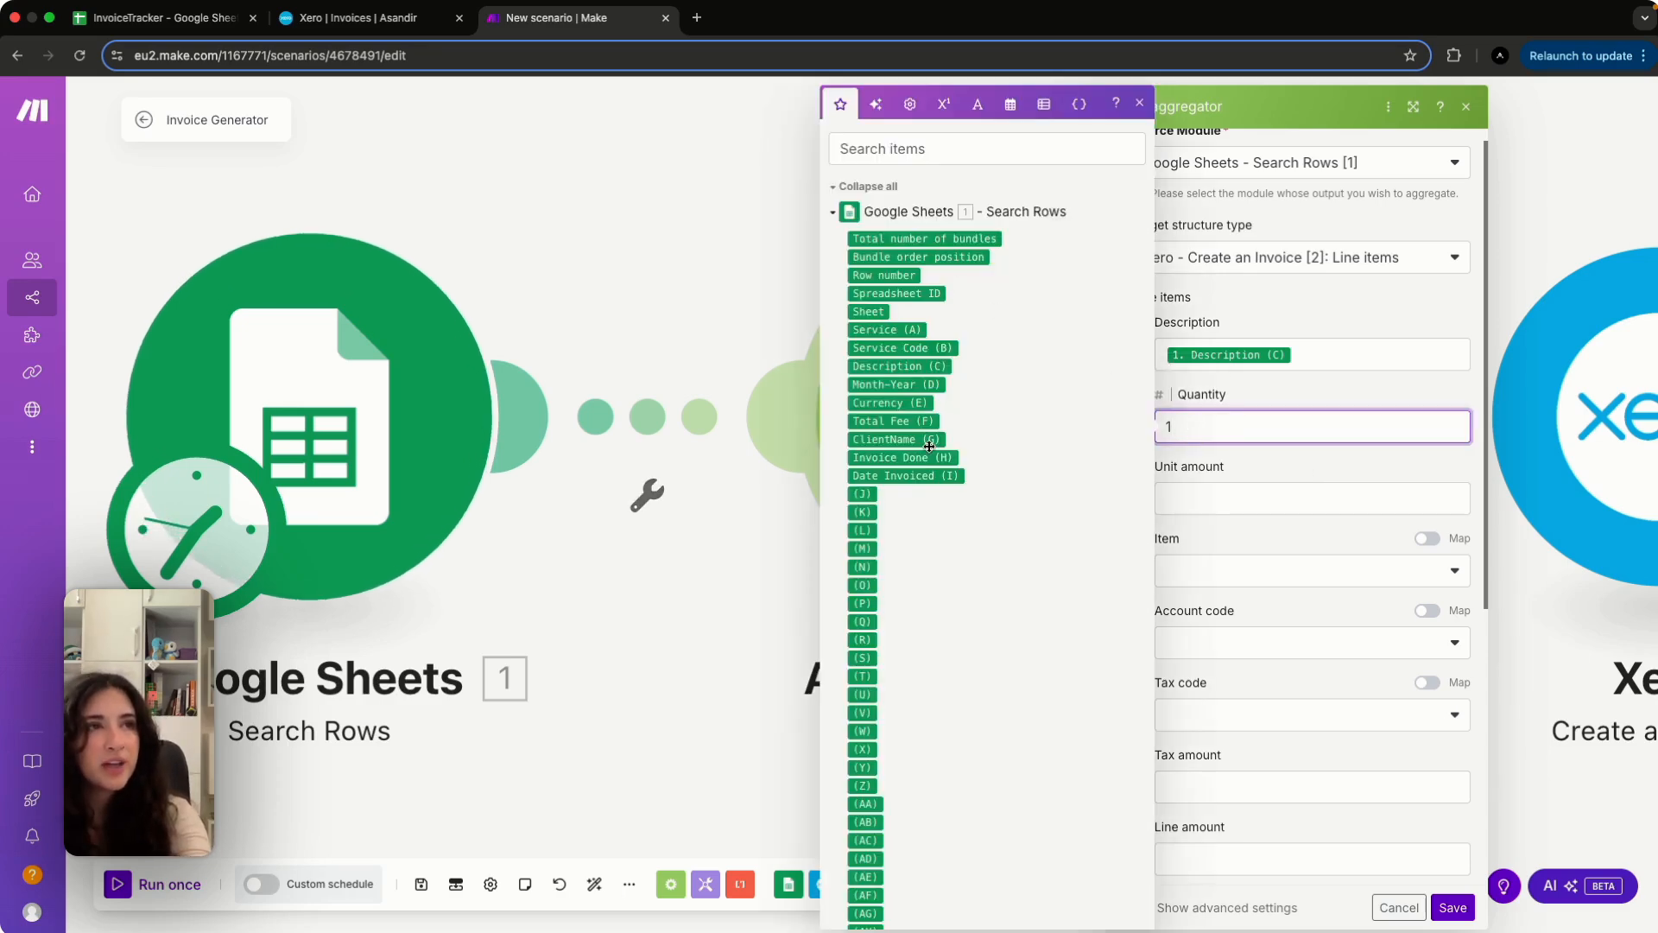
left_click(1261, 475)
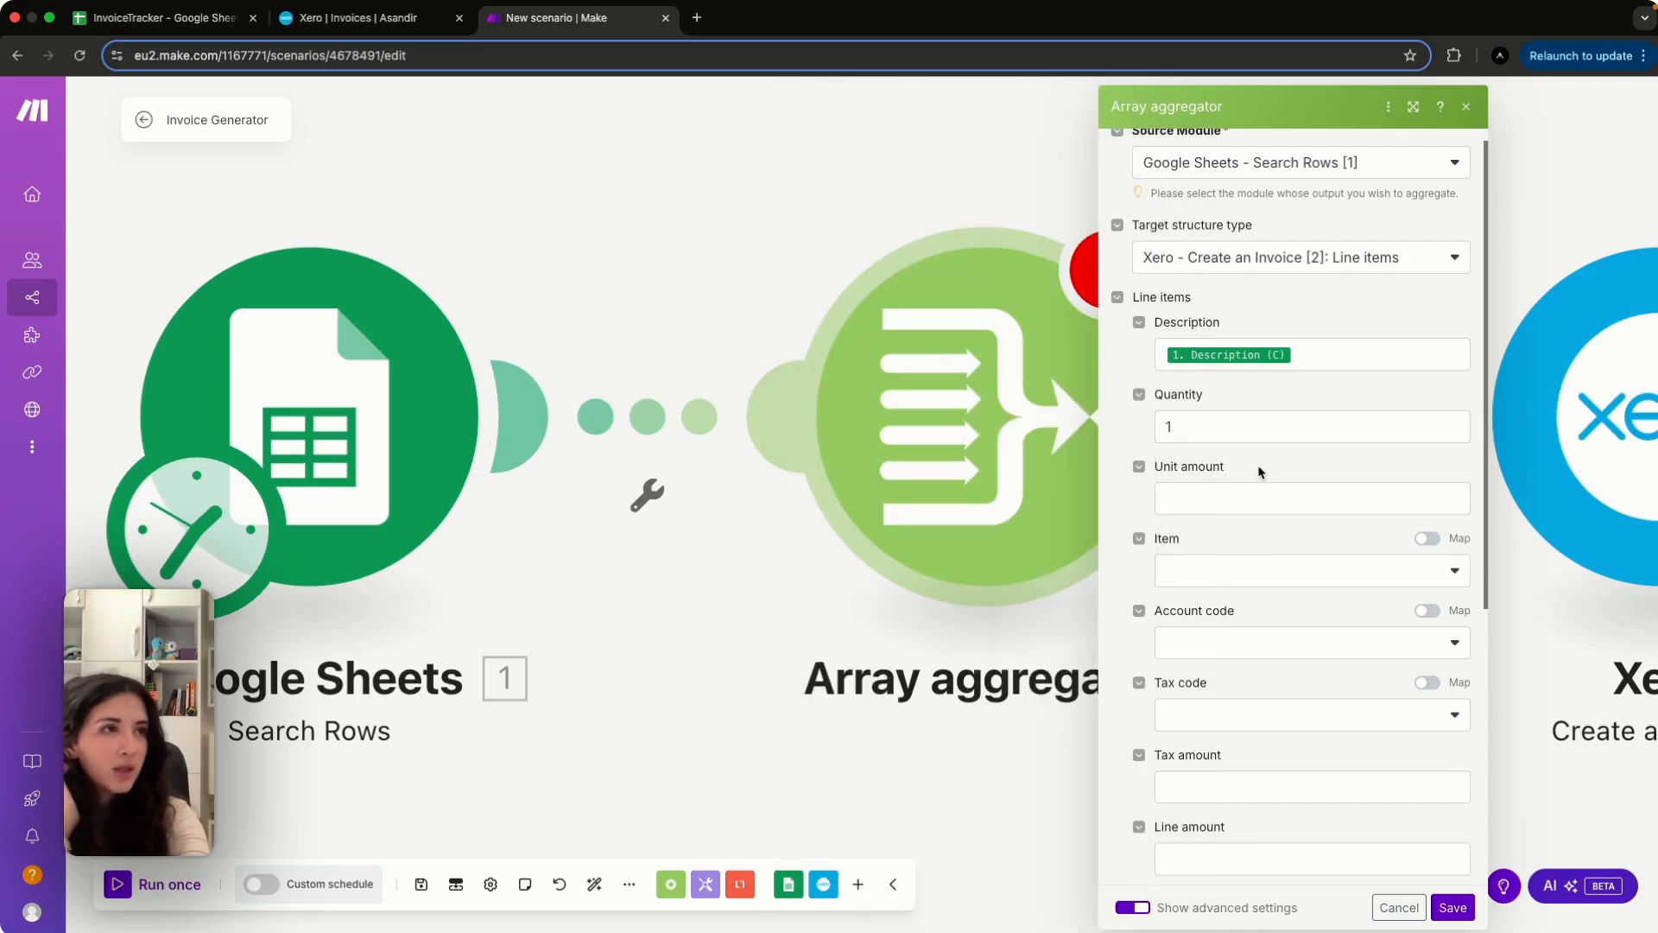
left_click(1215, 495)
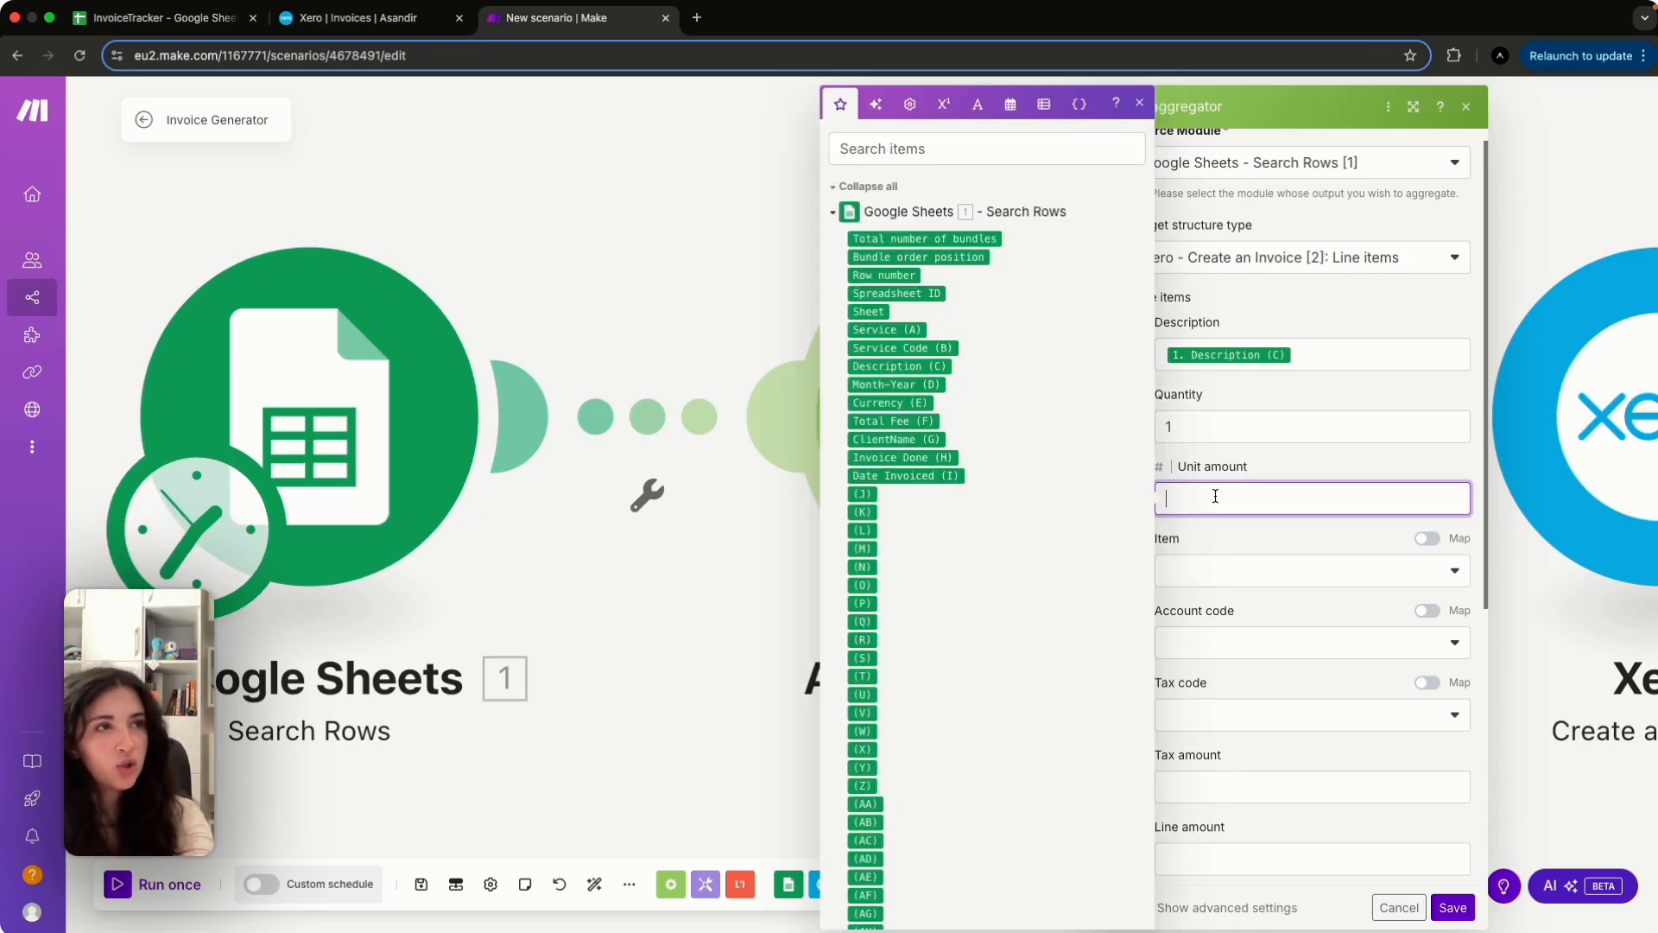
left_click(933, 422)
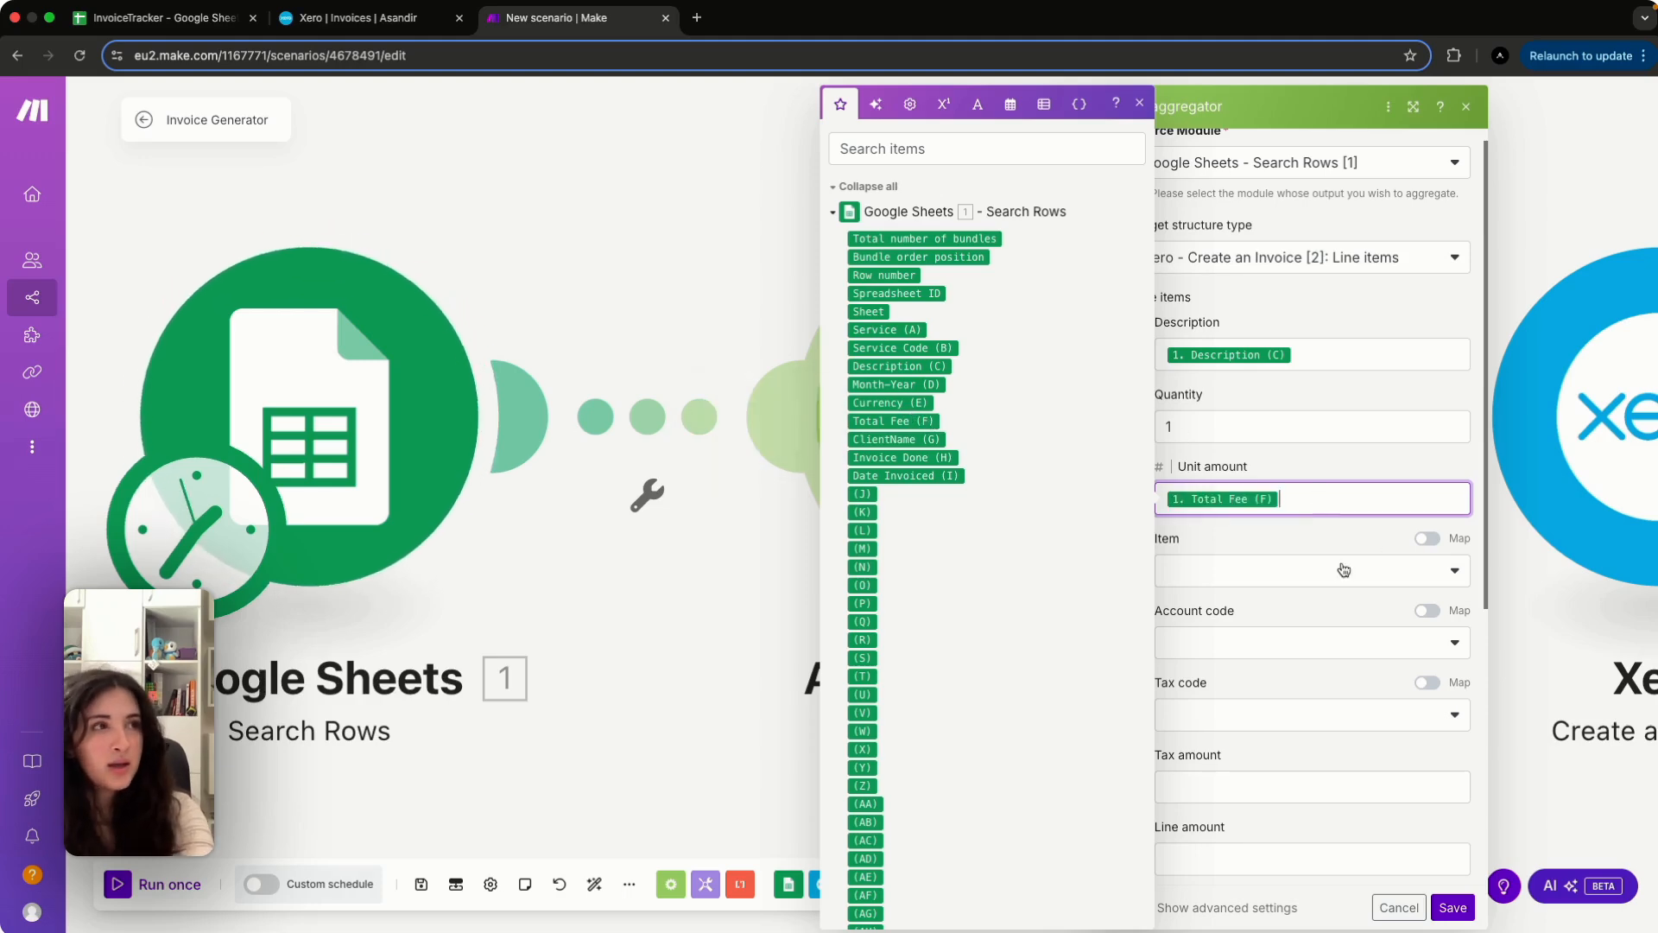
Switch the aggregated line items' Item field to mapping and map it to Service Code (B)
left_click(1293, 570)
left_click(1426, 538)
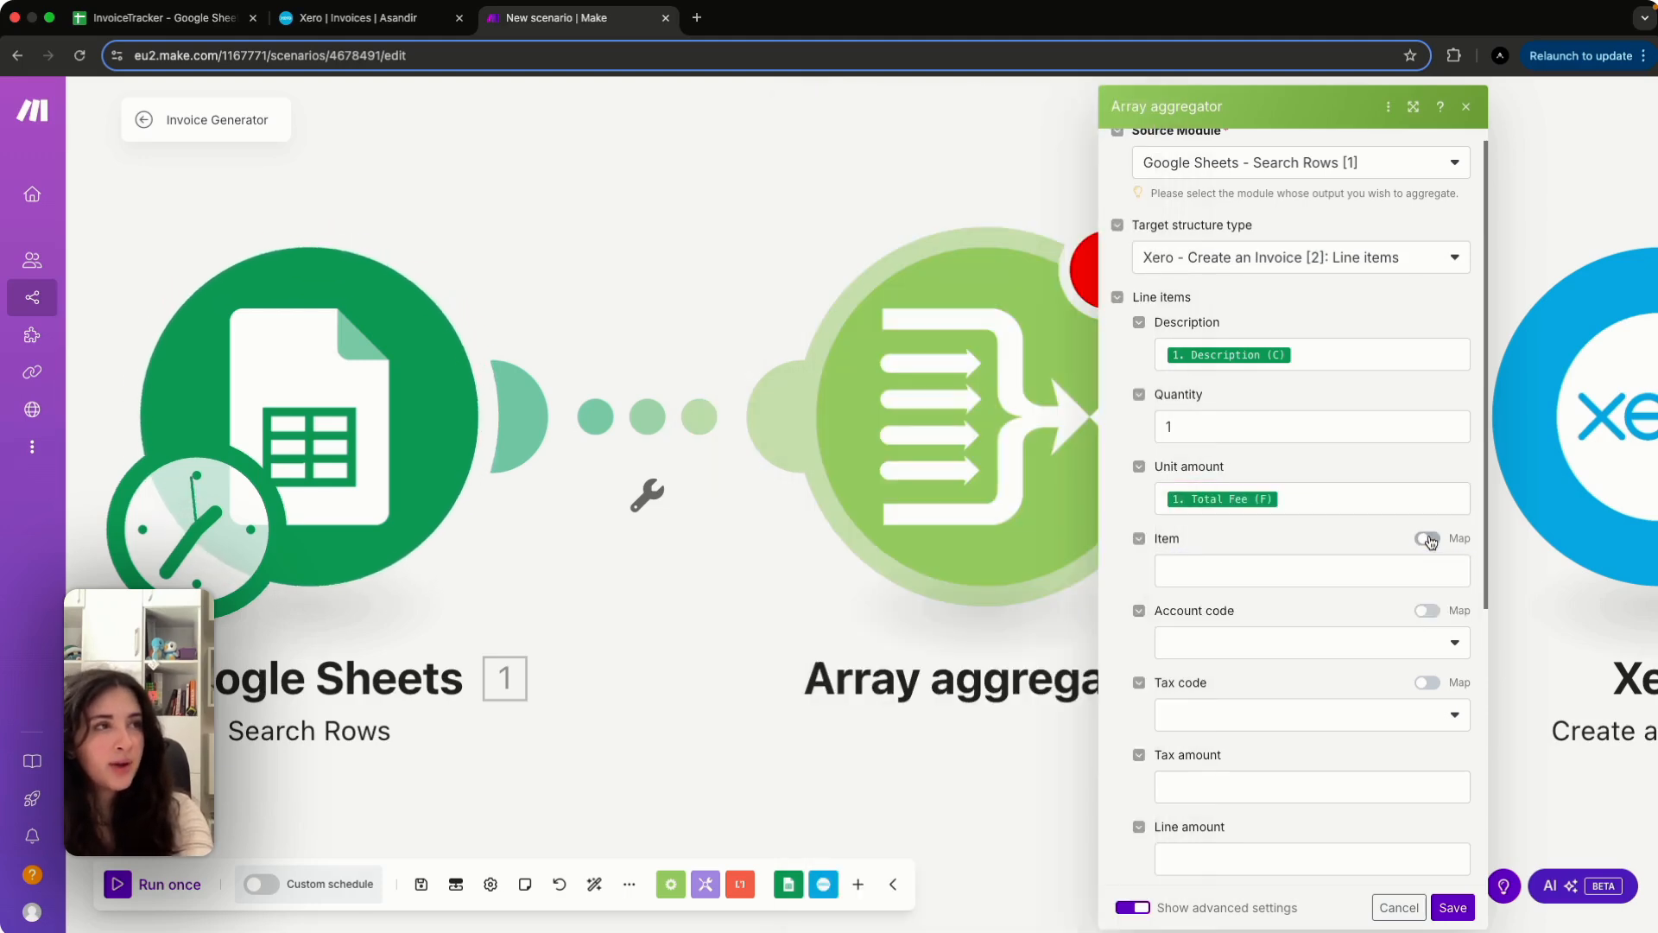
left_click(1307, 570)
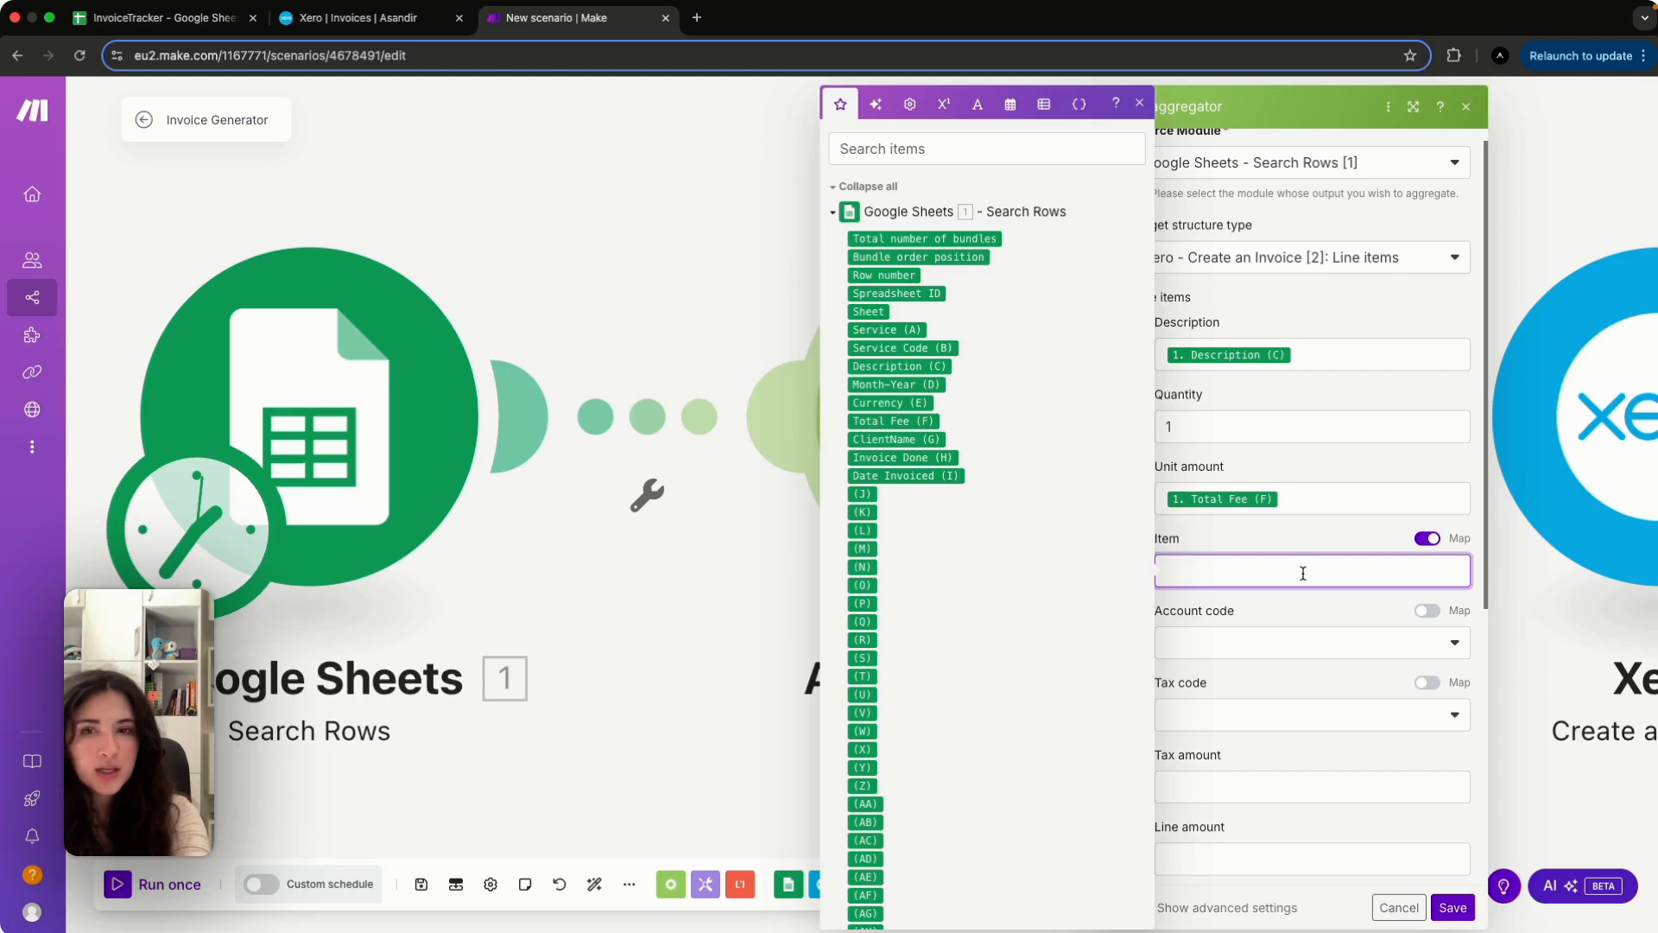
left_click(924, 350)
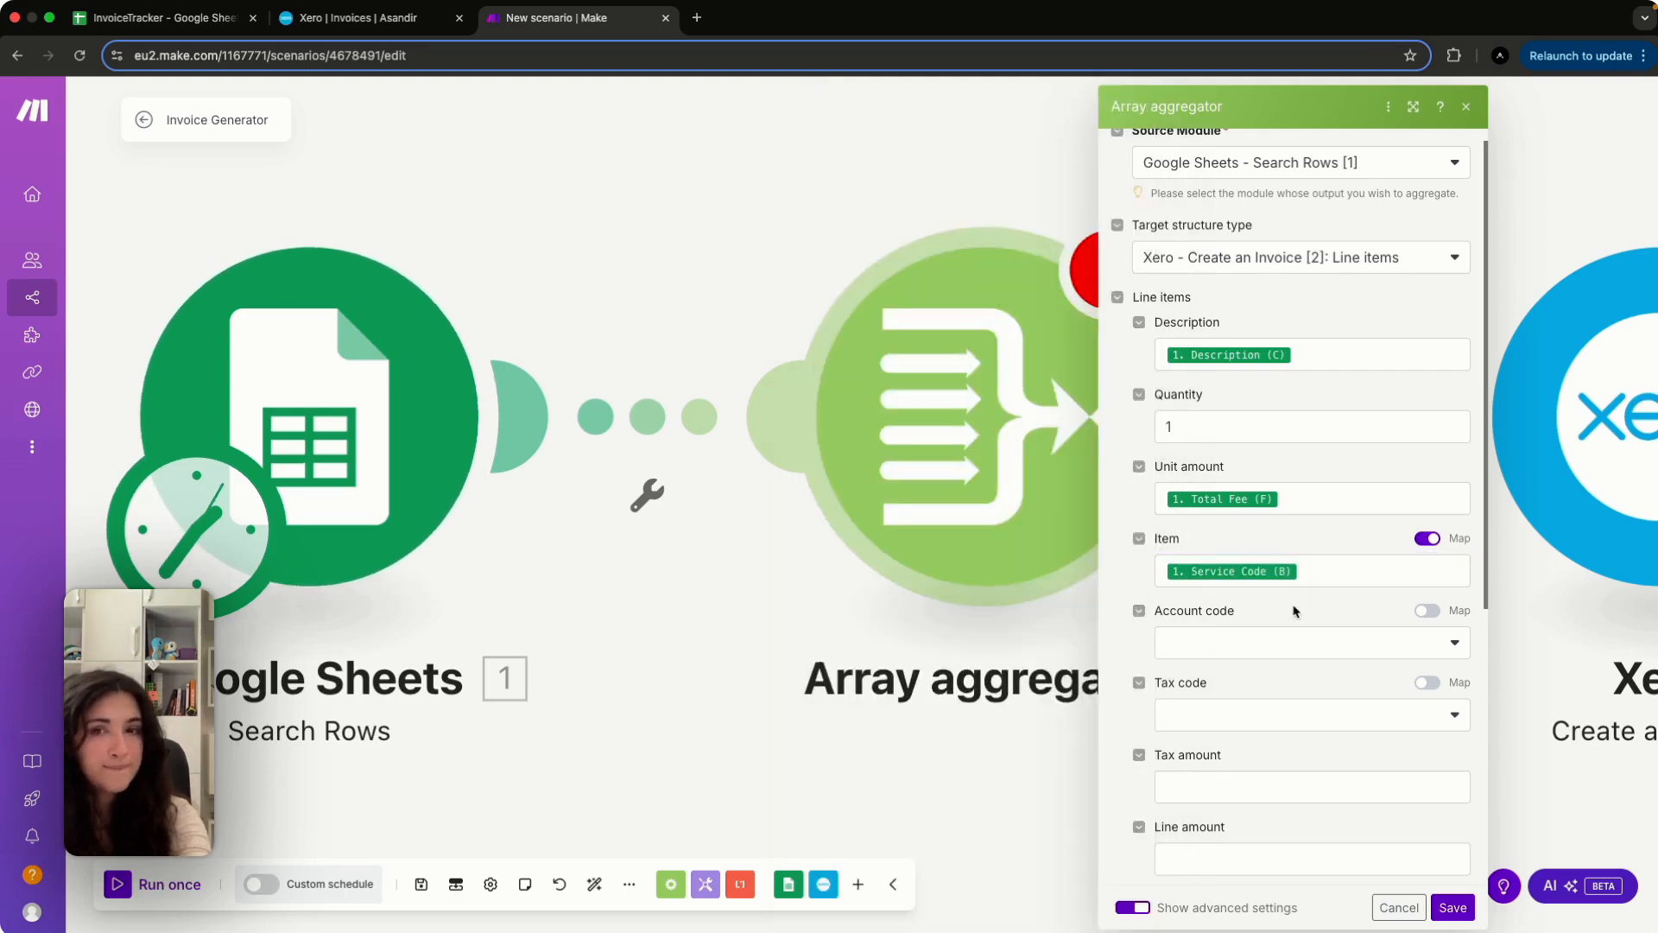
Switch the line items' account code to mapping and set it to 200
scroll(1269, 652, "down", 1)
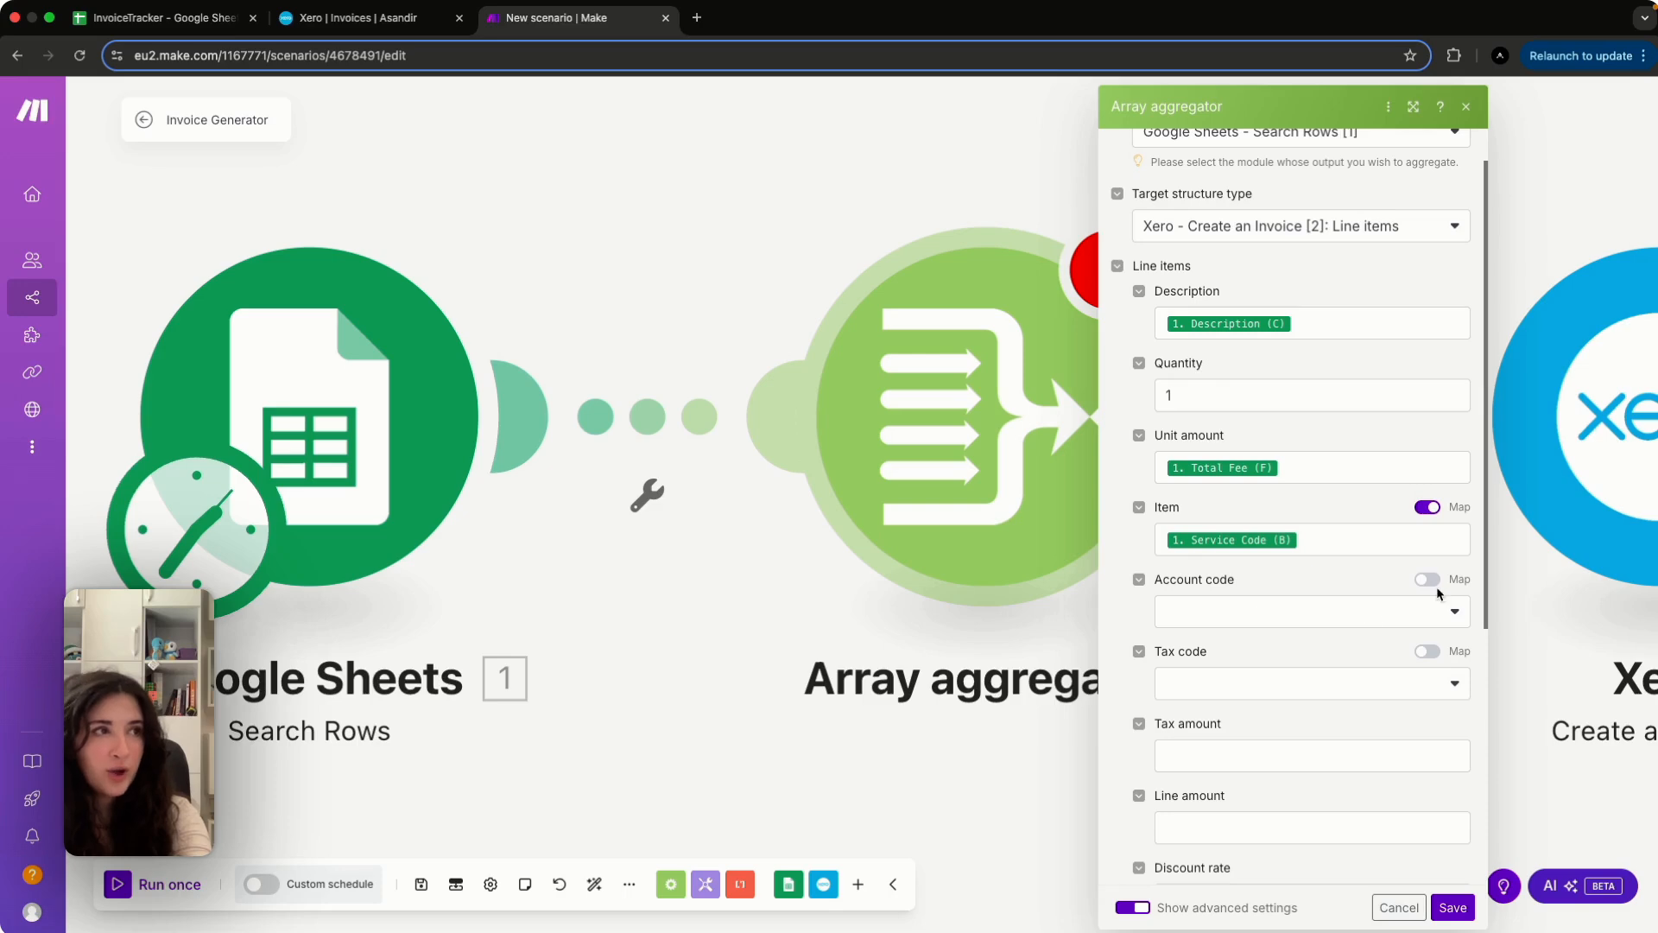
left_click(1429, 580)
left_click(1343, 614)
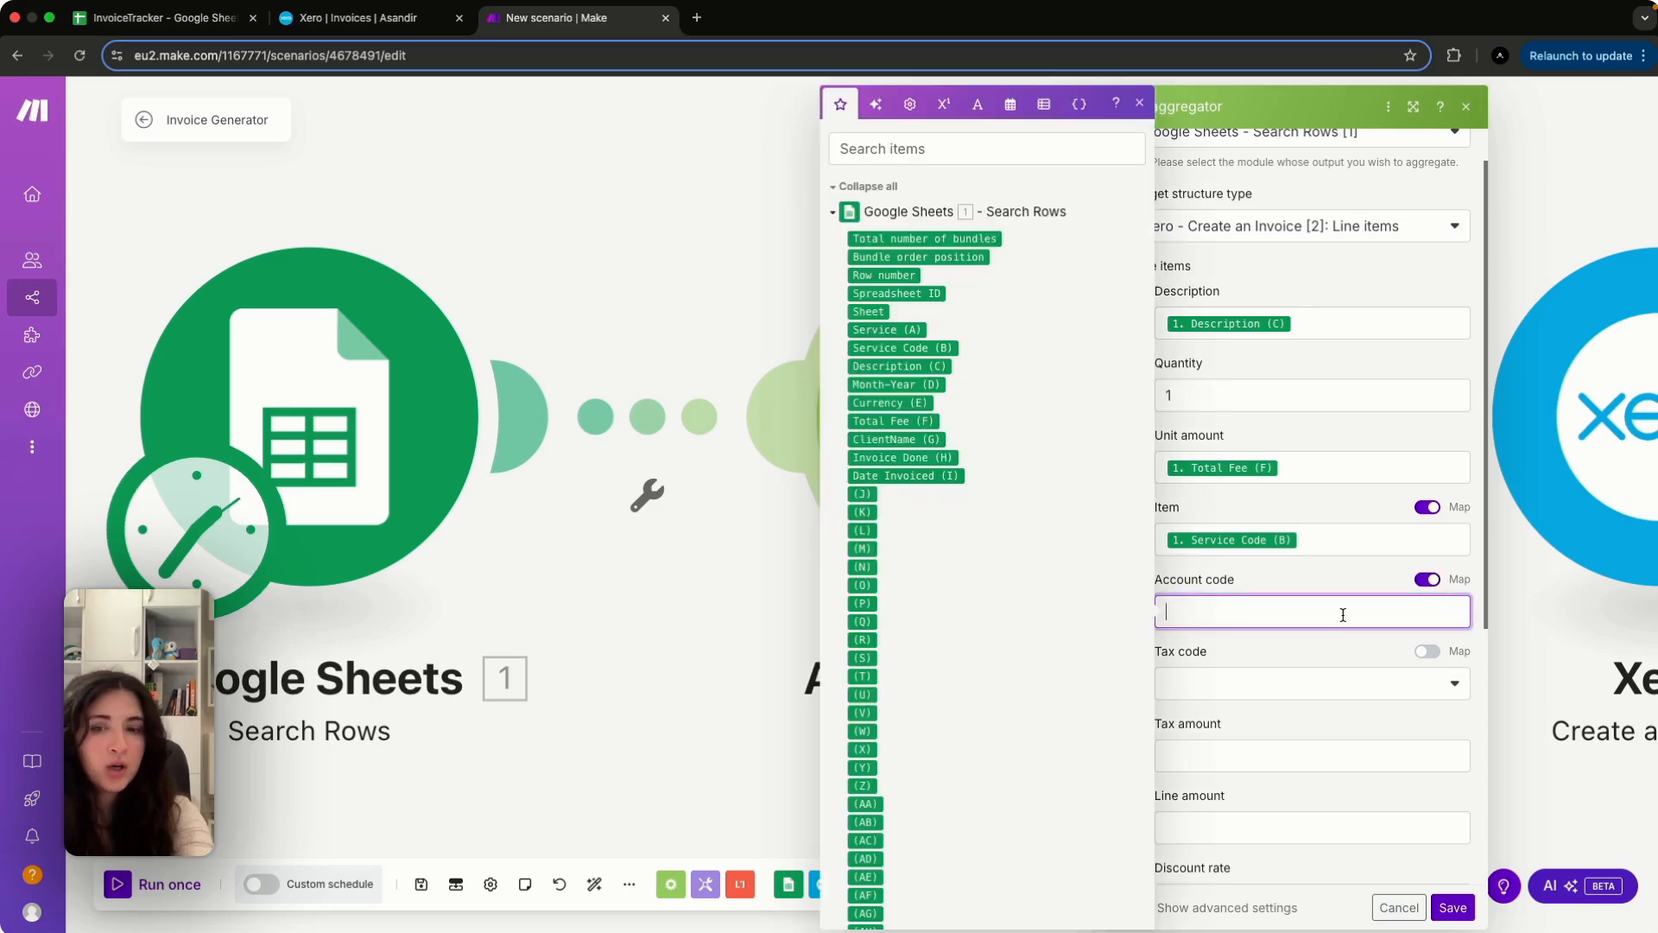
type("200")
left_click(1339, 650)
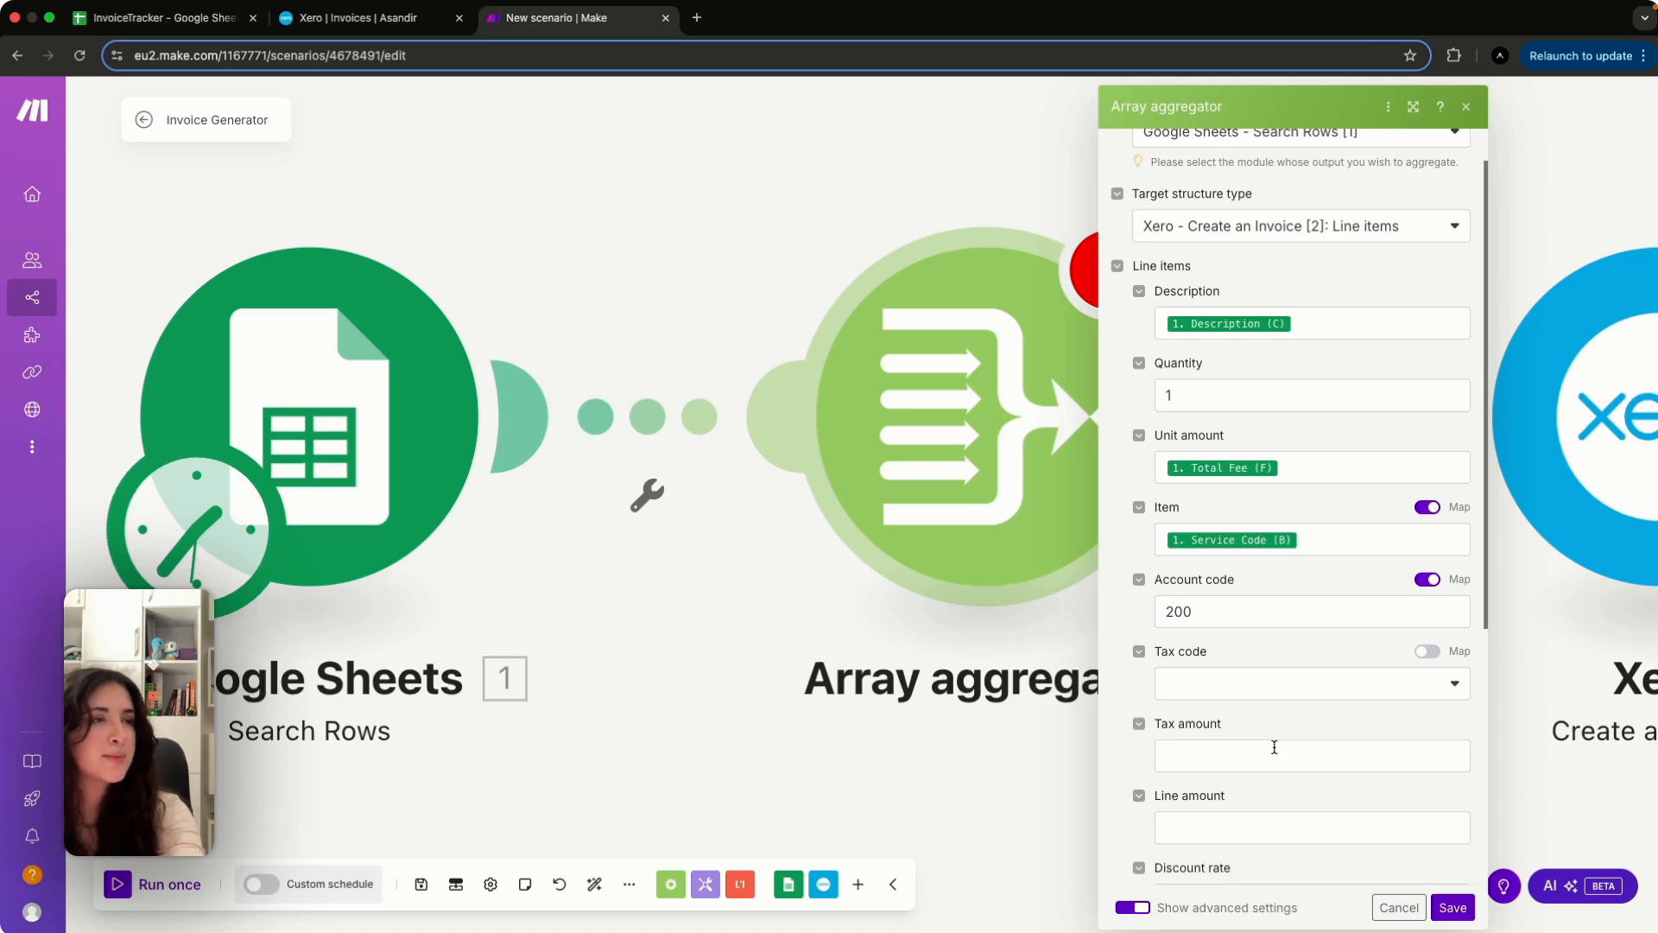
Set the aggregated line items' discount rate to 0
scroll(1252, 784, "down", 5)
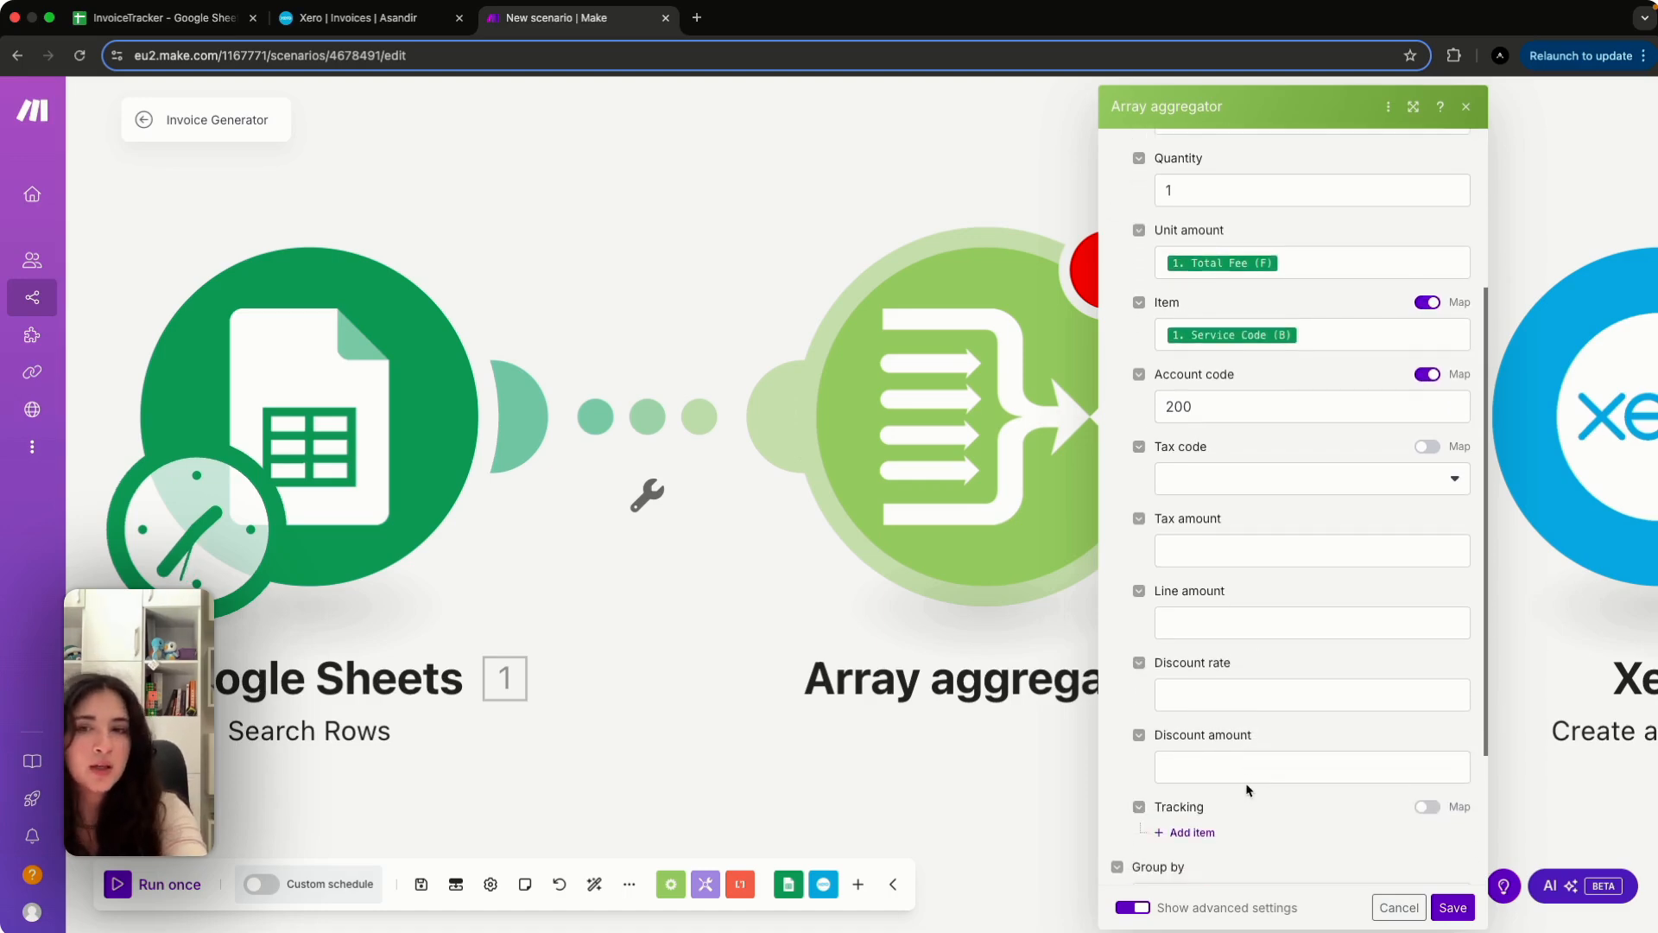
scroll(1247, 789, "down", 3)
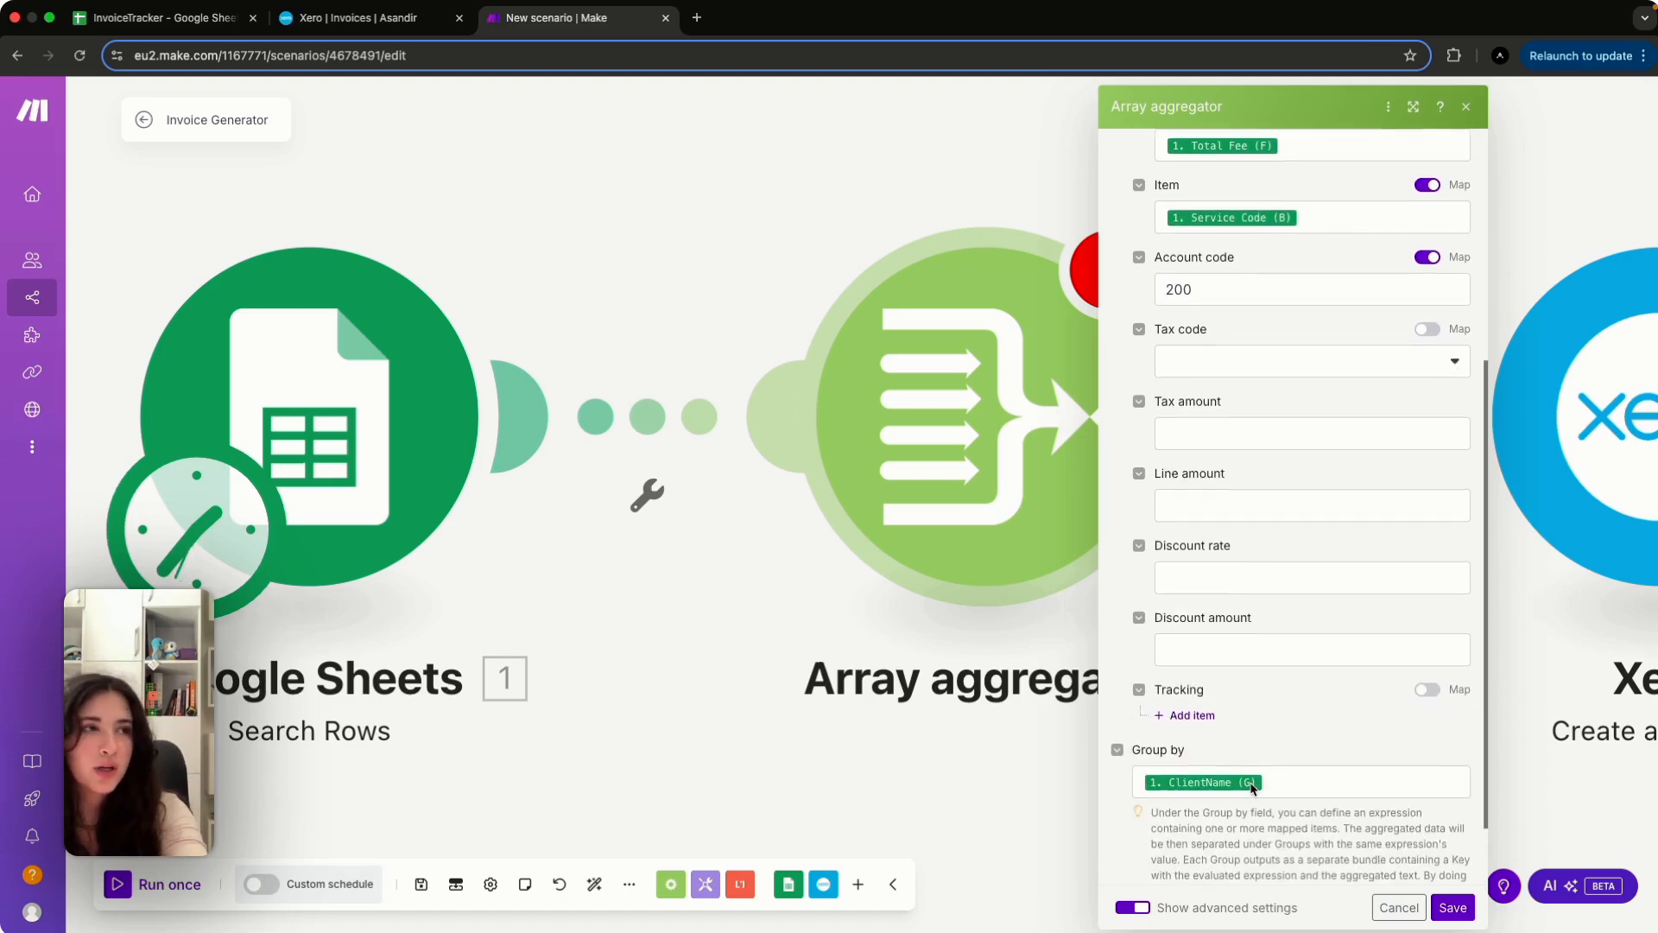
left_click(1194, 570)
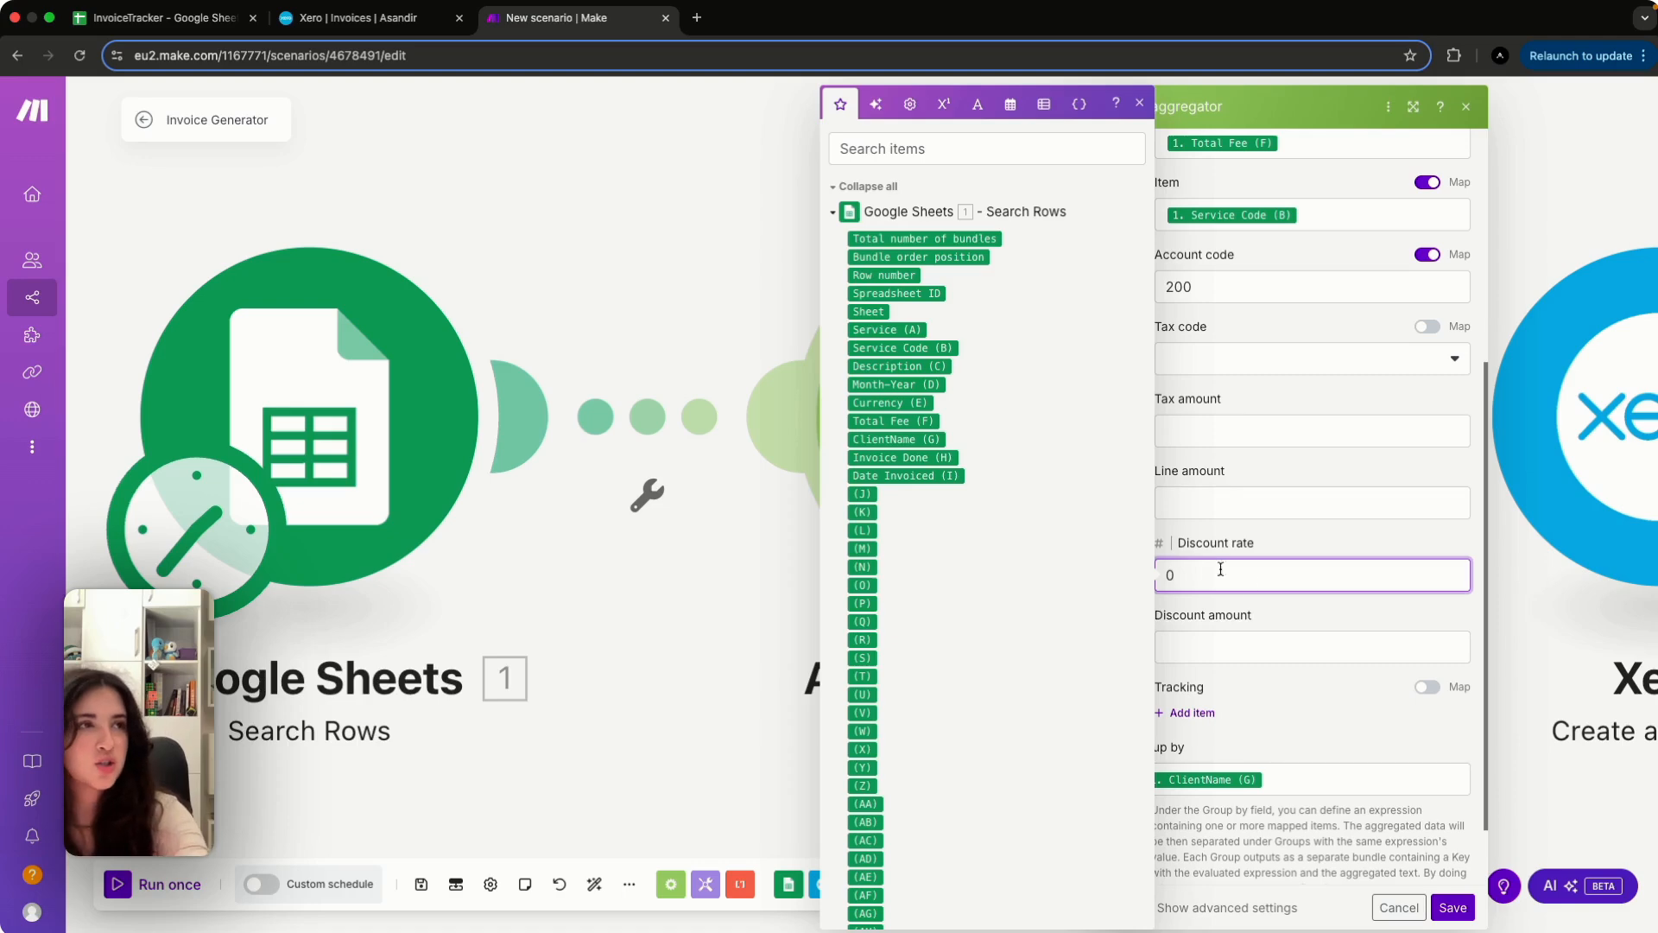
left_click(1304, 625)
scroll(1261, 721, "down", 2)
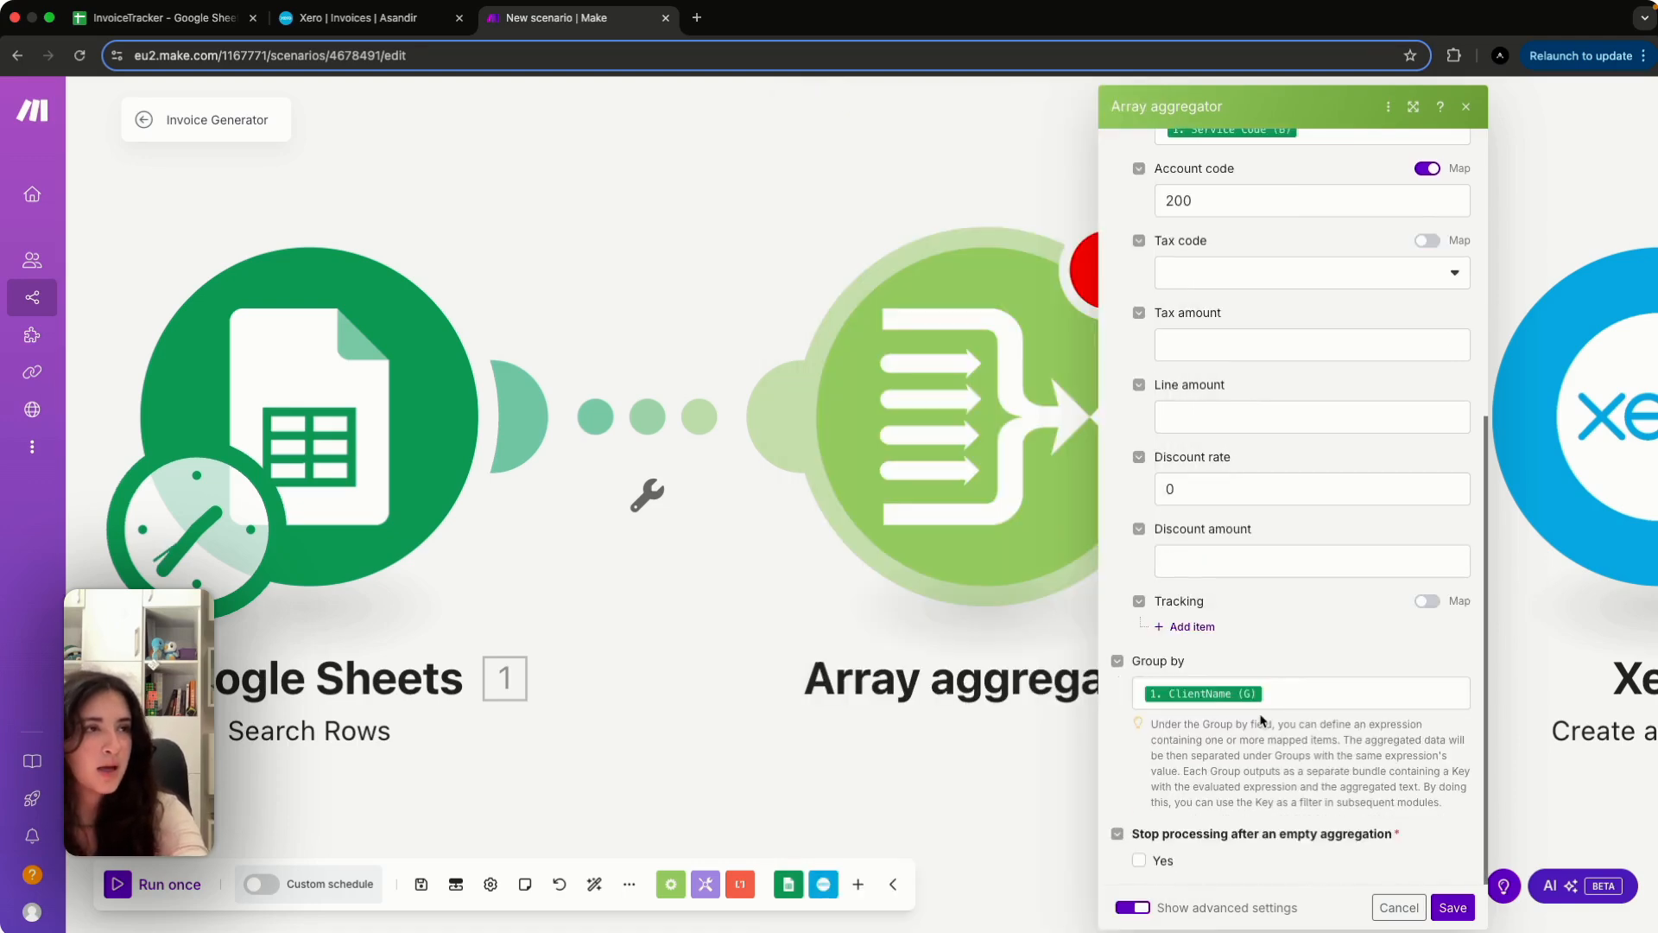
Add a tracking item with its name mapped to the Google Sheets Row number, and save the Array aggregator
scroll(1261, 720, "up", 6)
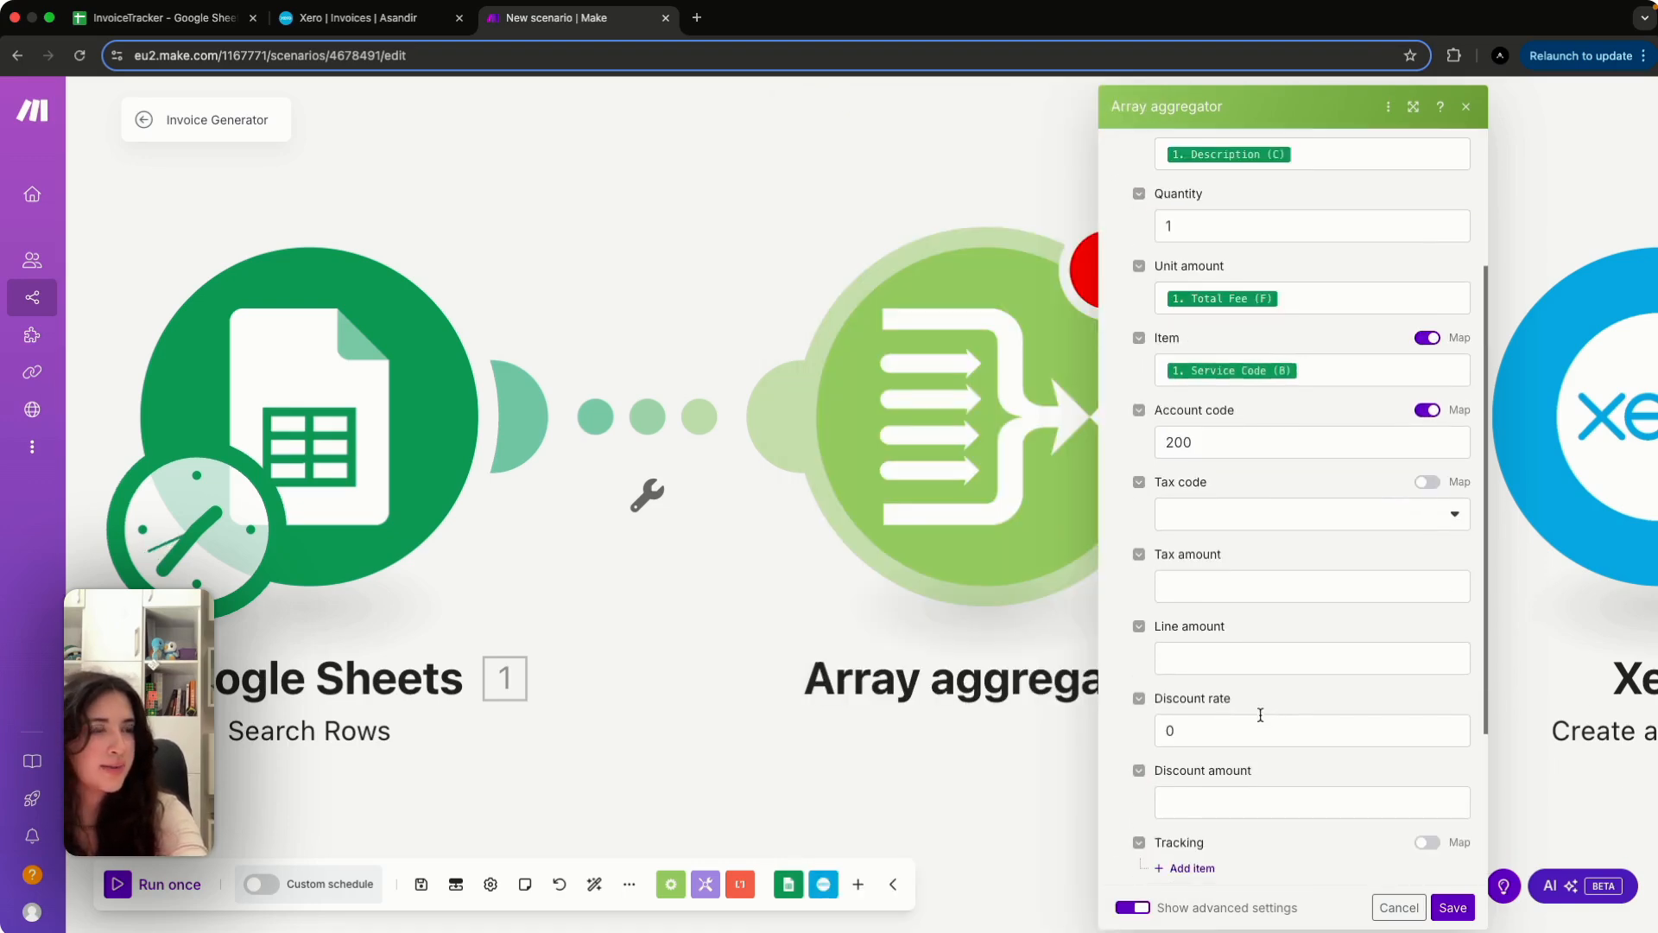
scroll(1261, 716, "down", 4)
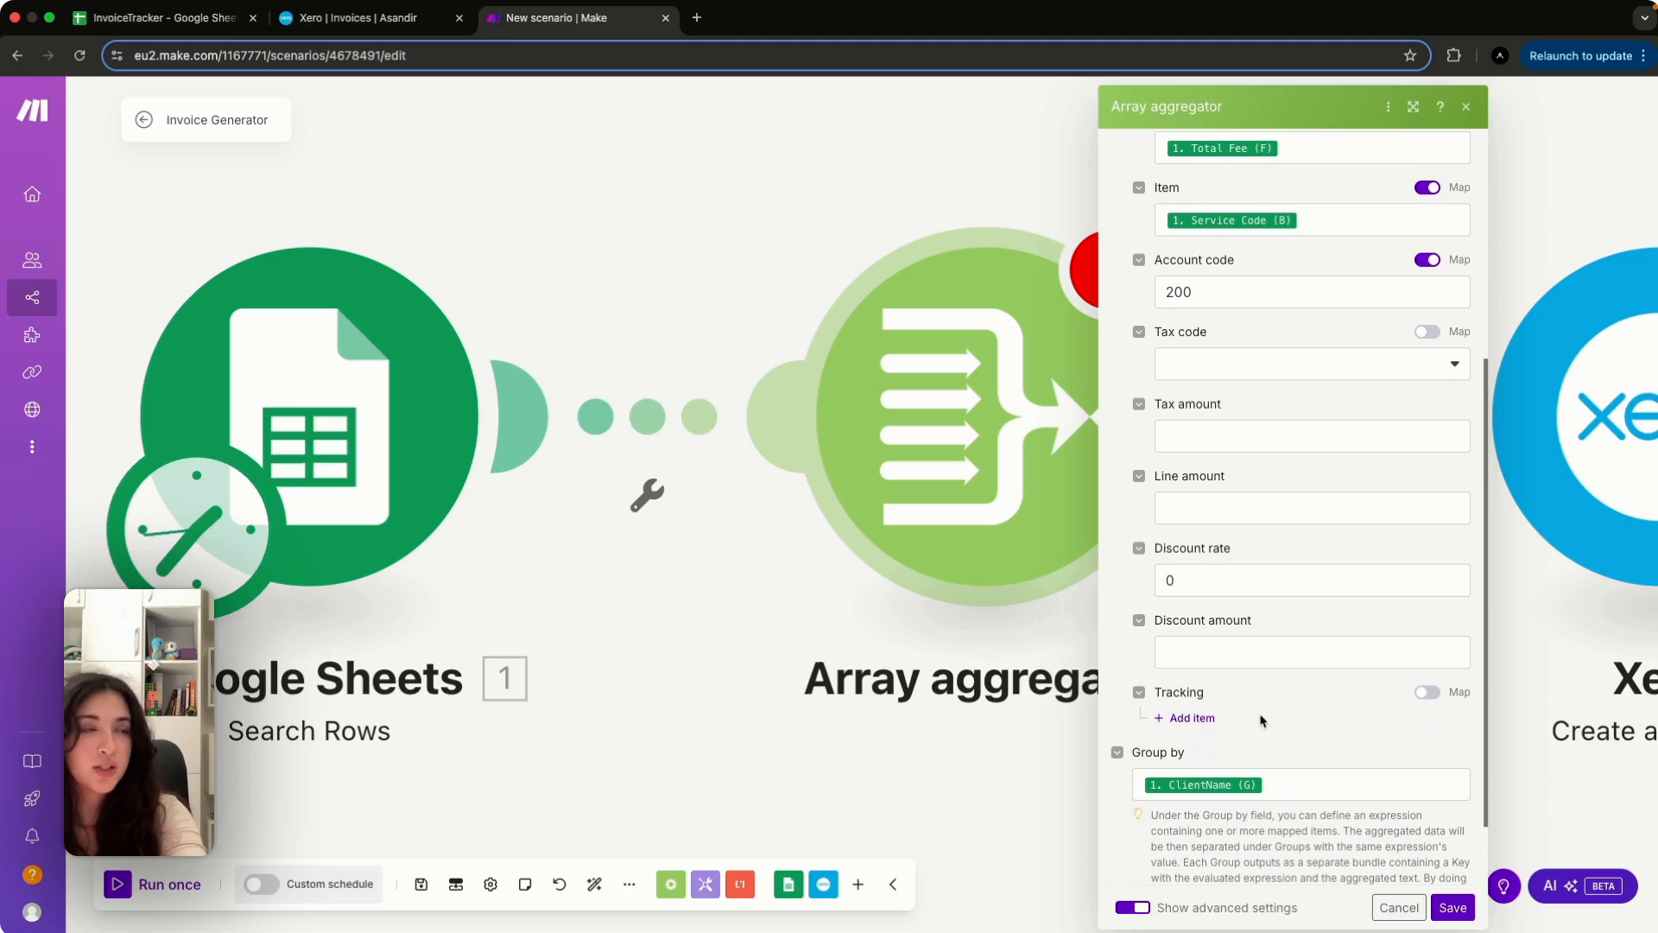
left_click(1191, 718)
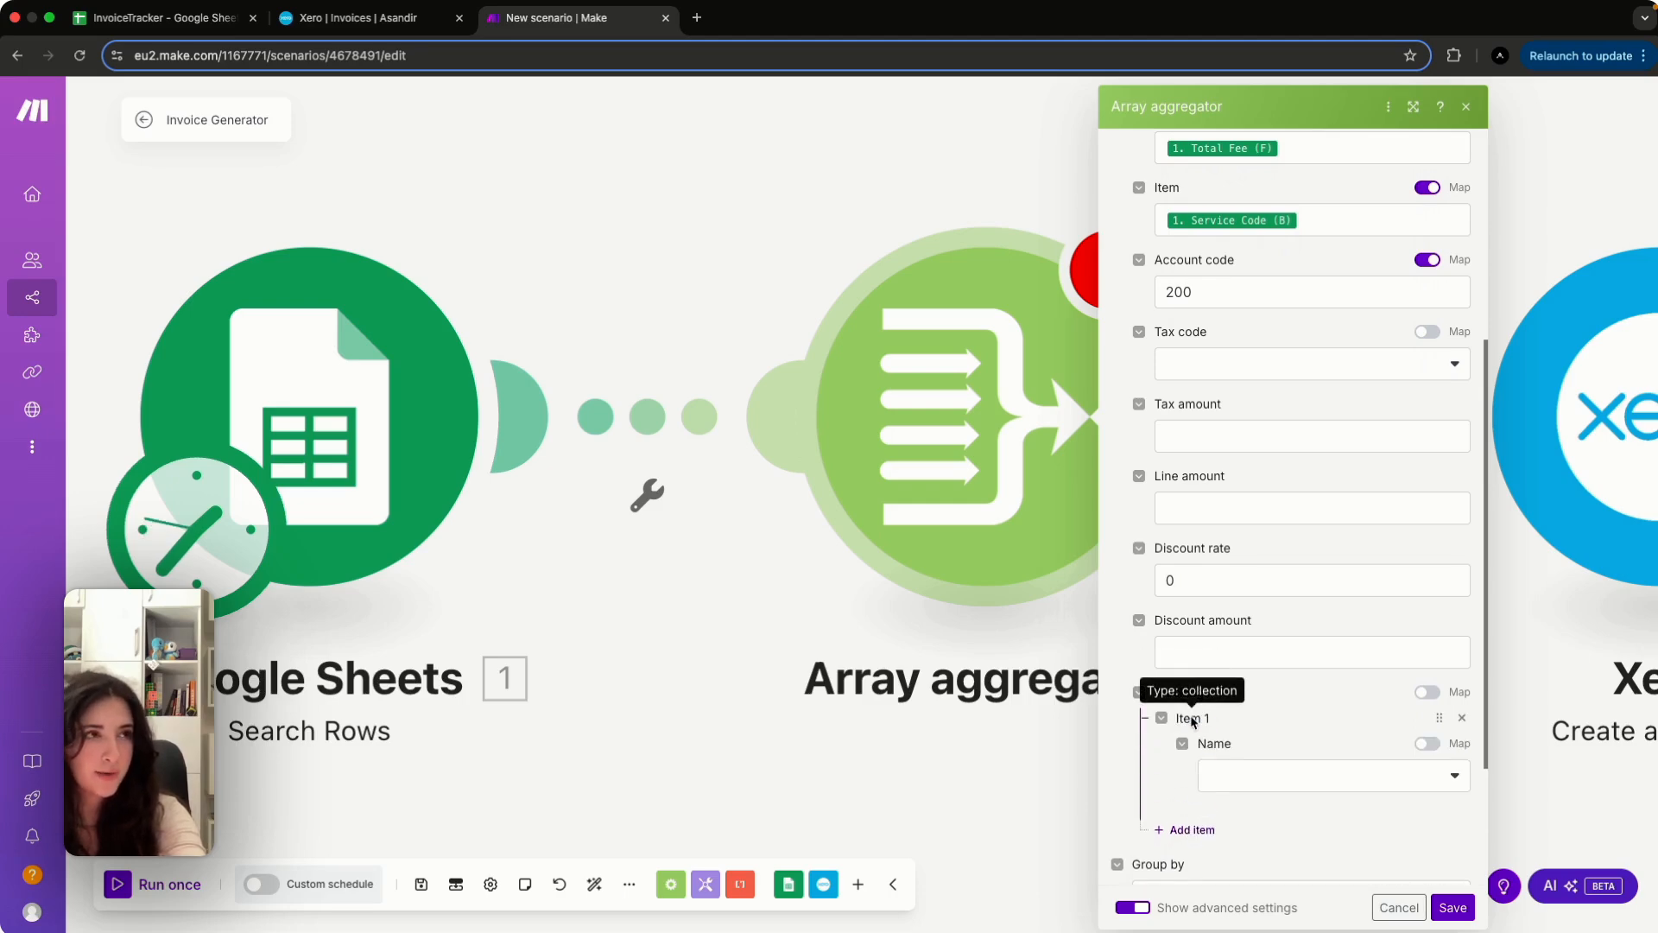
scroll(1201, 716, "down", 1)
left_click(1427, 693)
left_click(1434, 726)
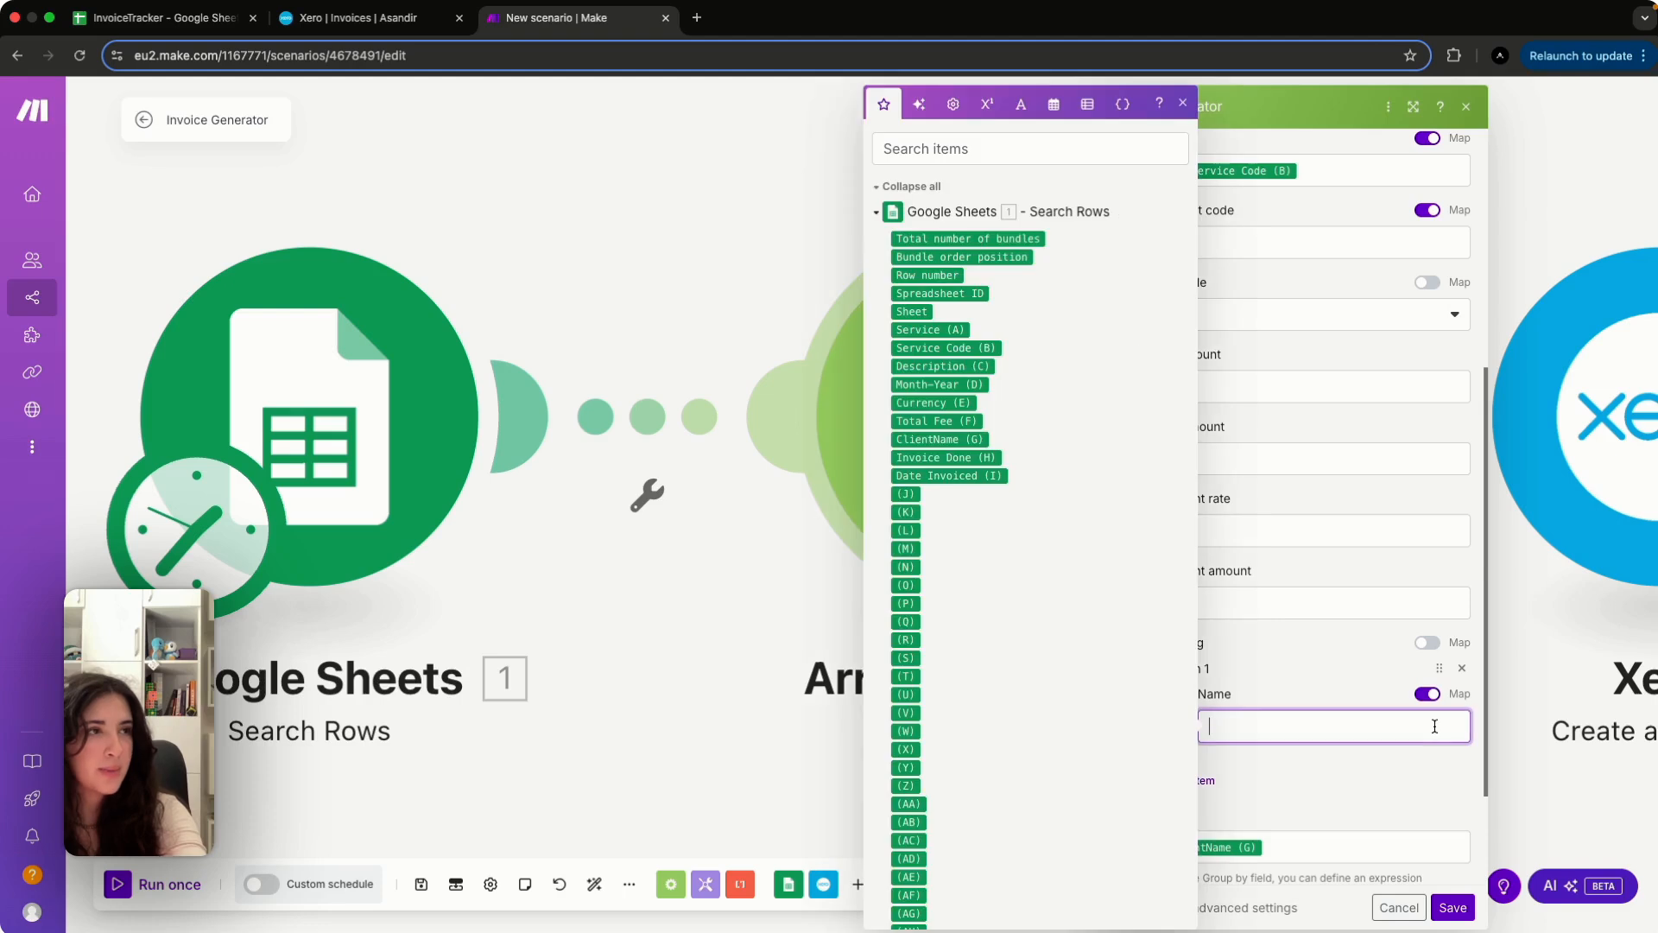
left_click(944, 274)
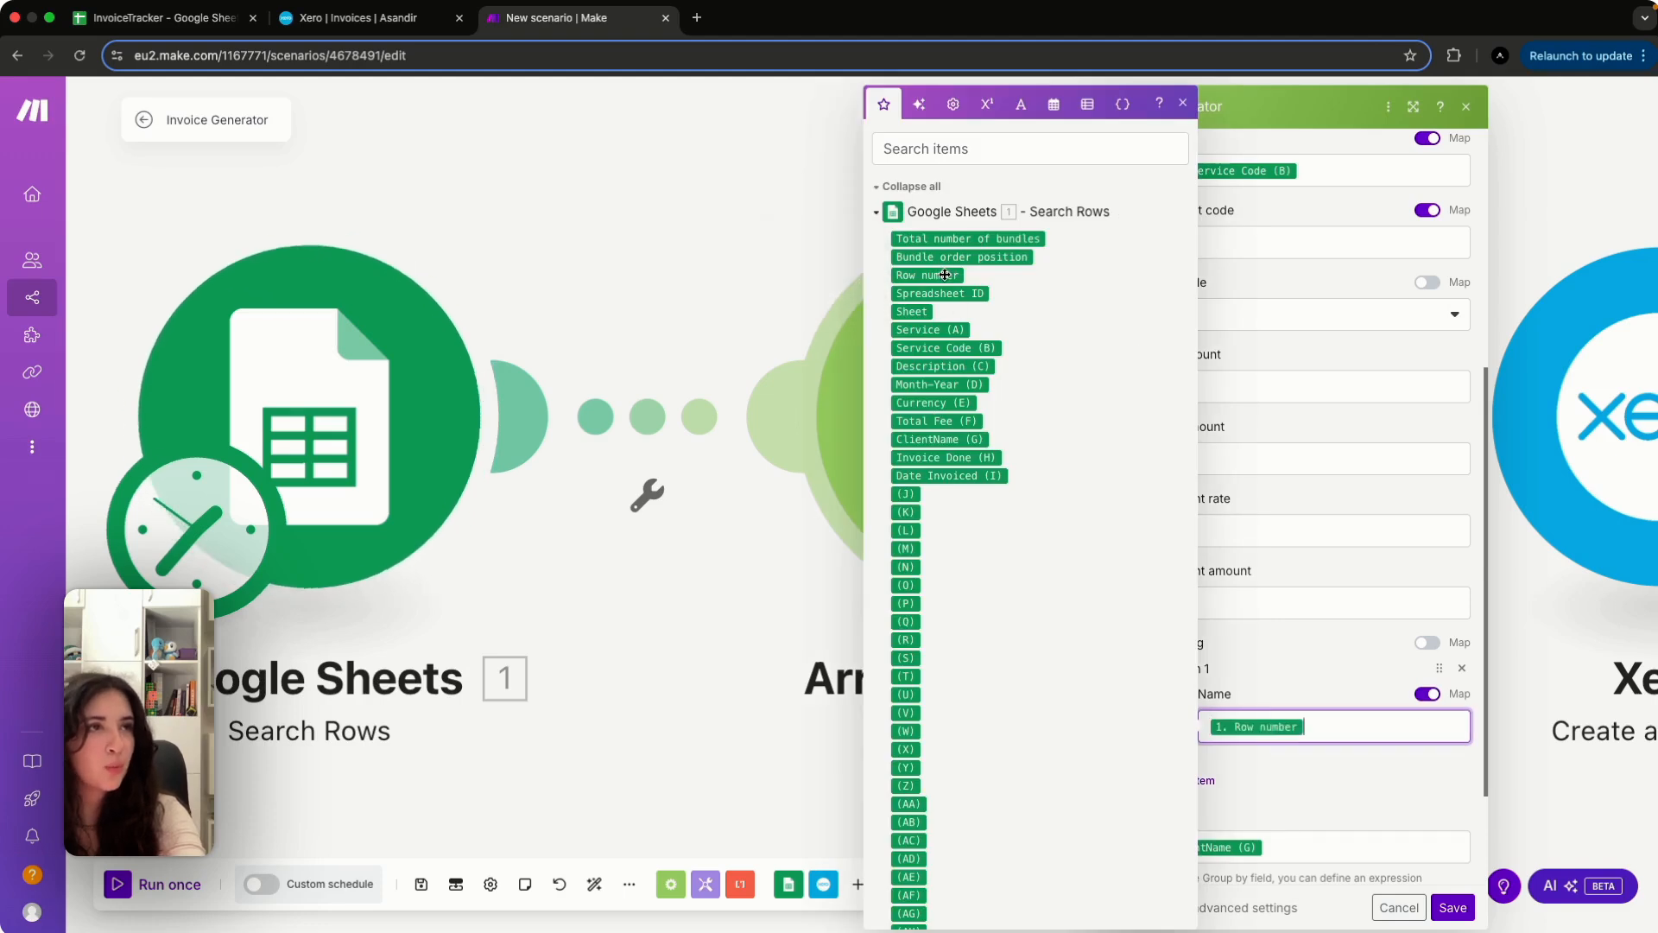
left_click(1323, 802)
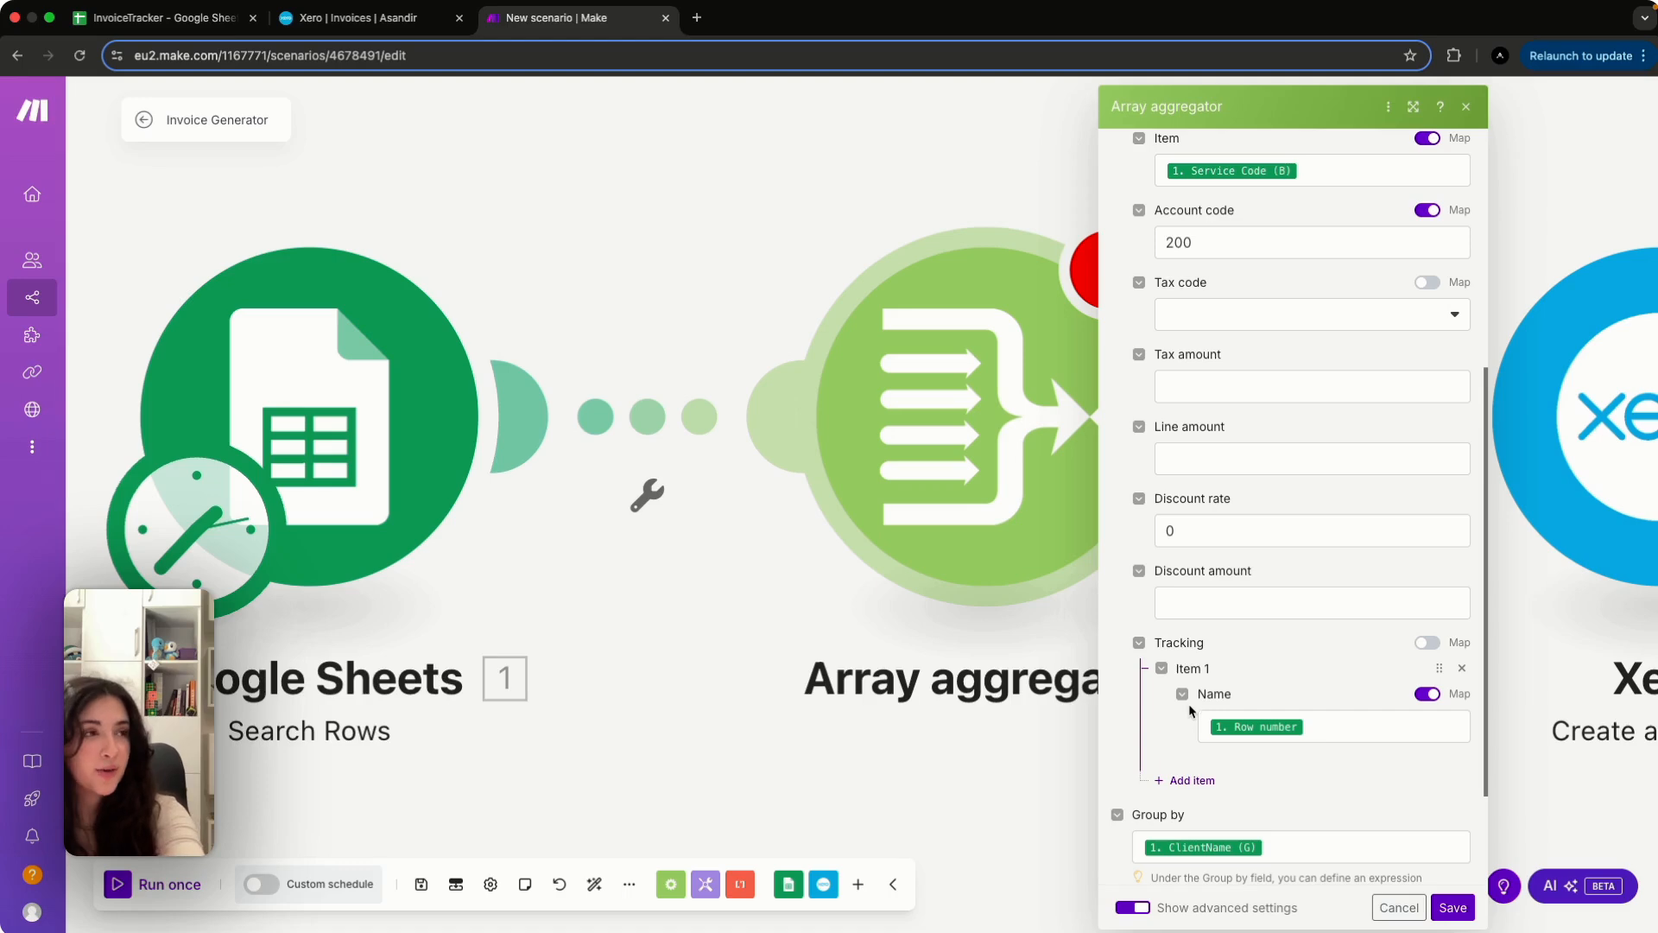
left_click(1453, 907)
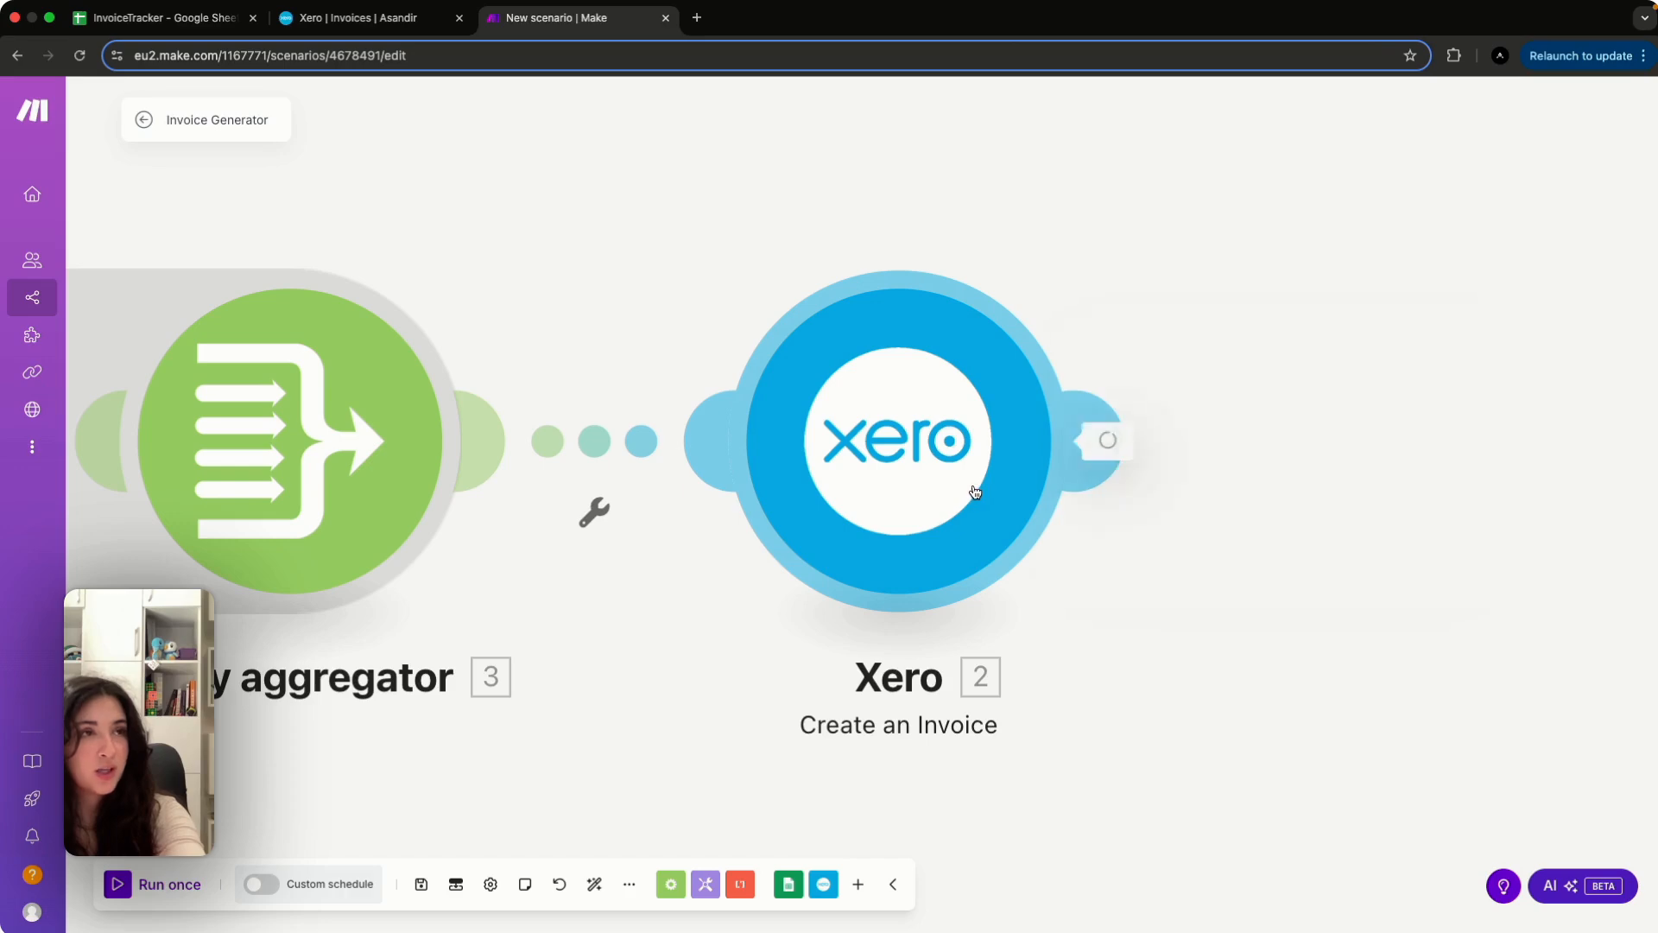
In the Xero Create an Invoice module, switch Line items to mapping and map them to the aggregator's Array[]
left_click(972, 492)
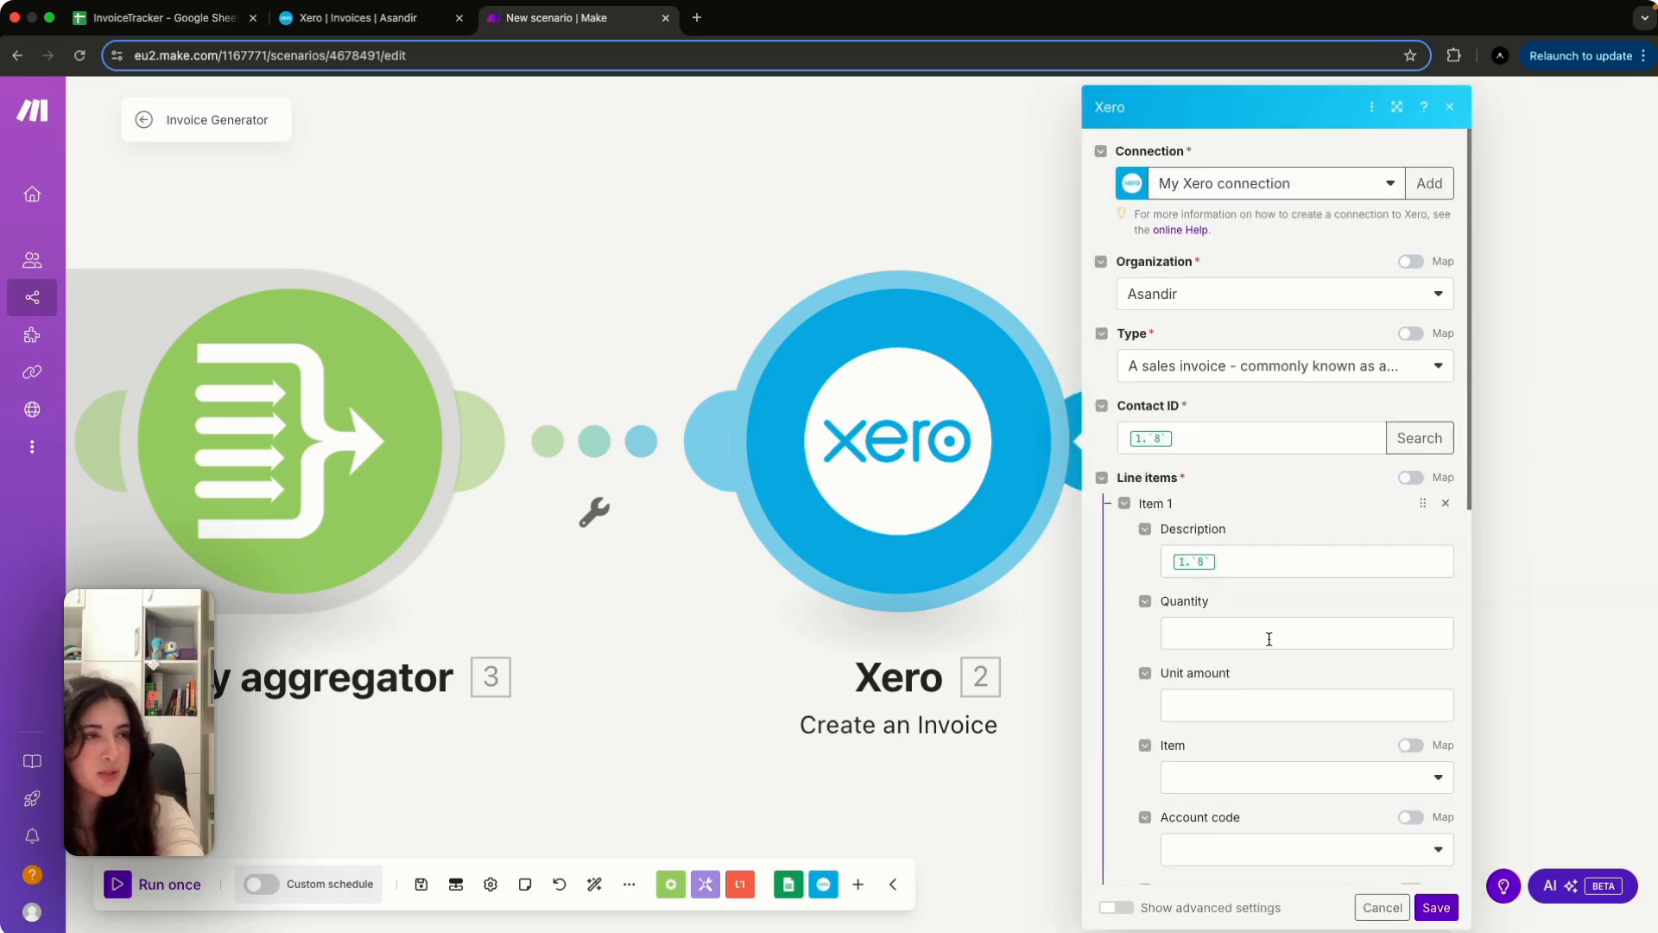
left_click(1410, 478)
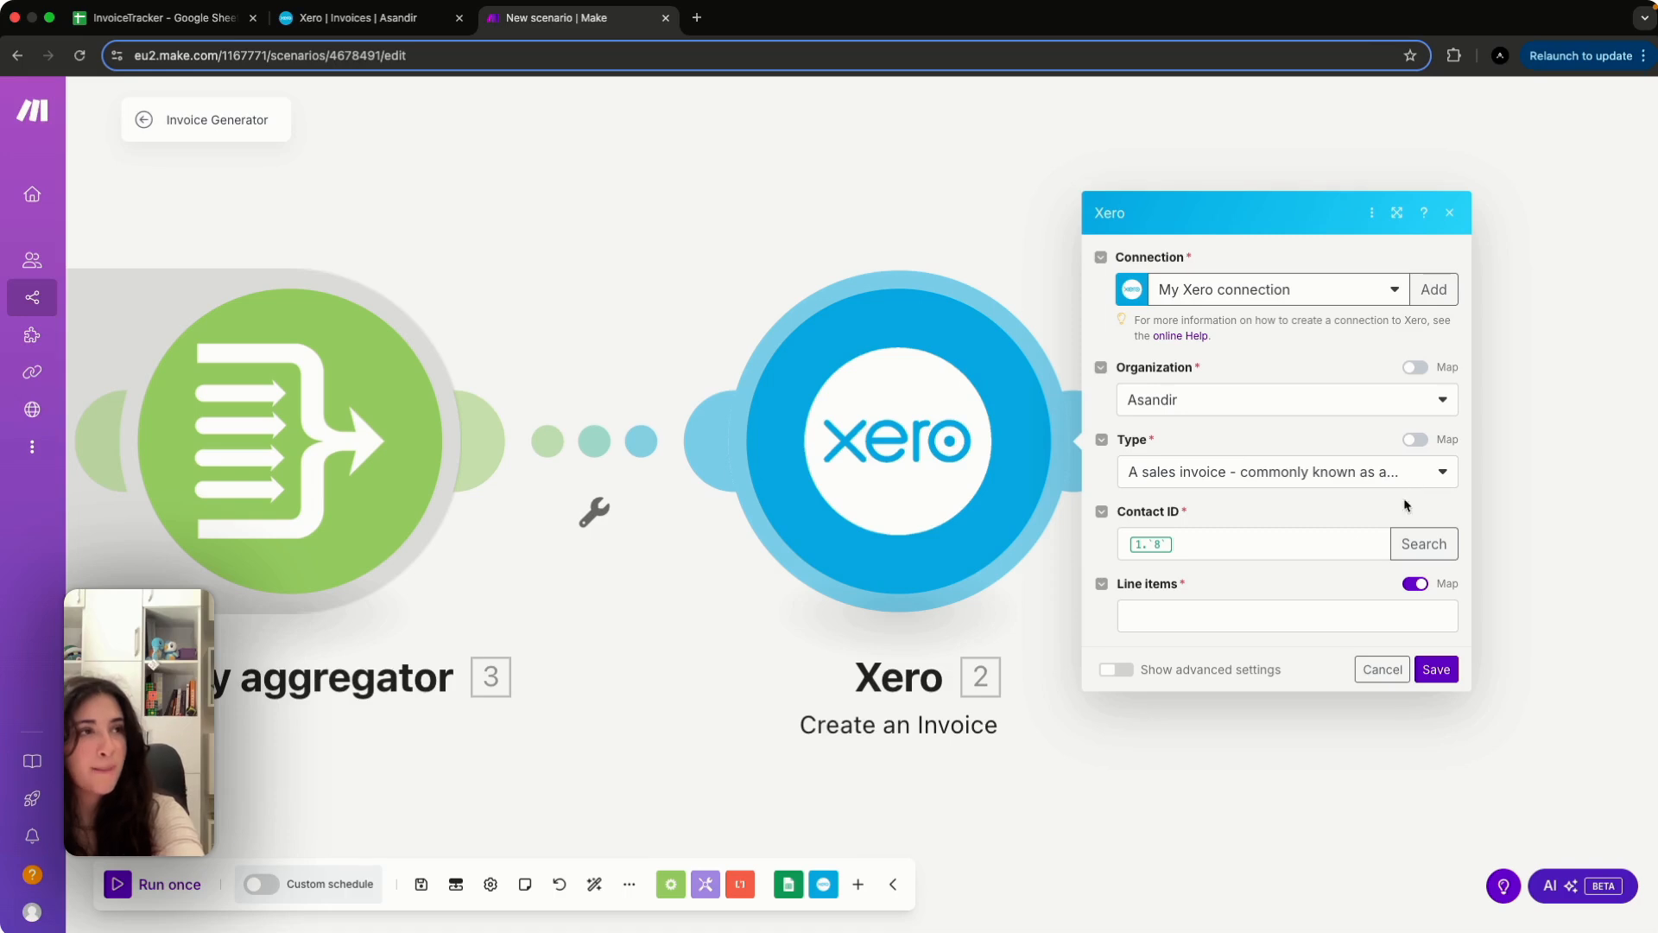
left_click(1215, 624)
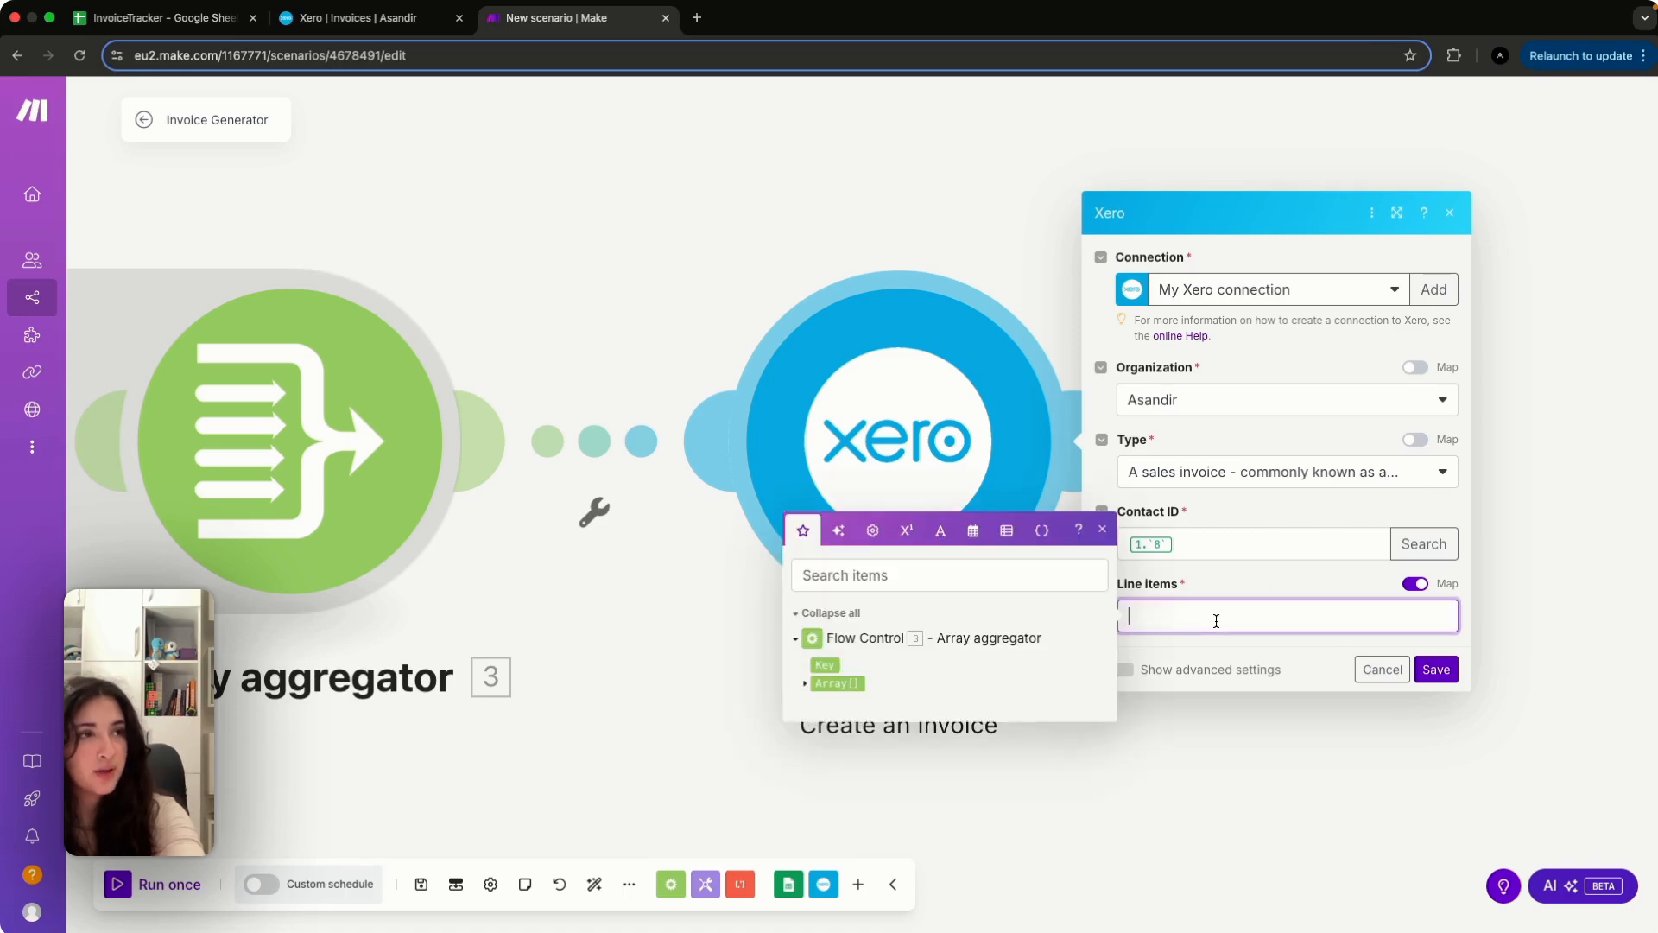
left_click(835, 683)
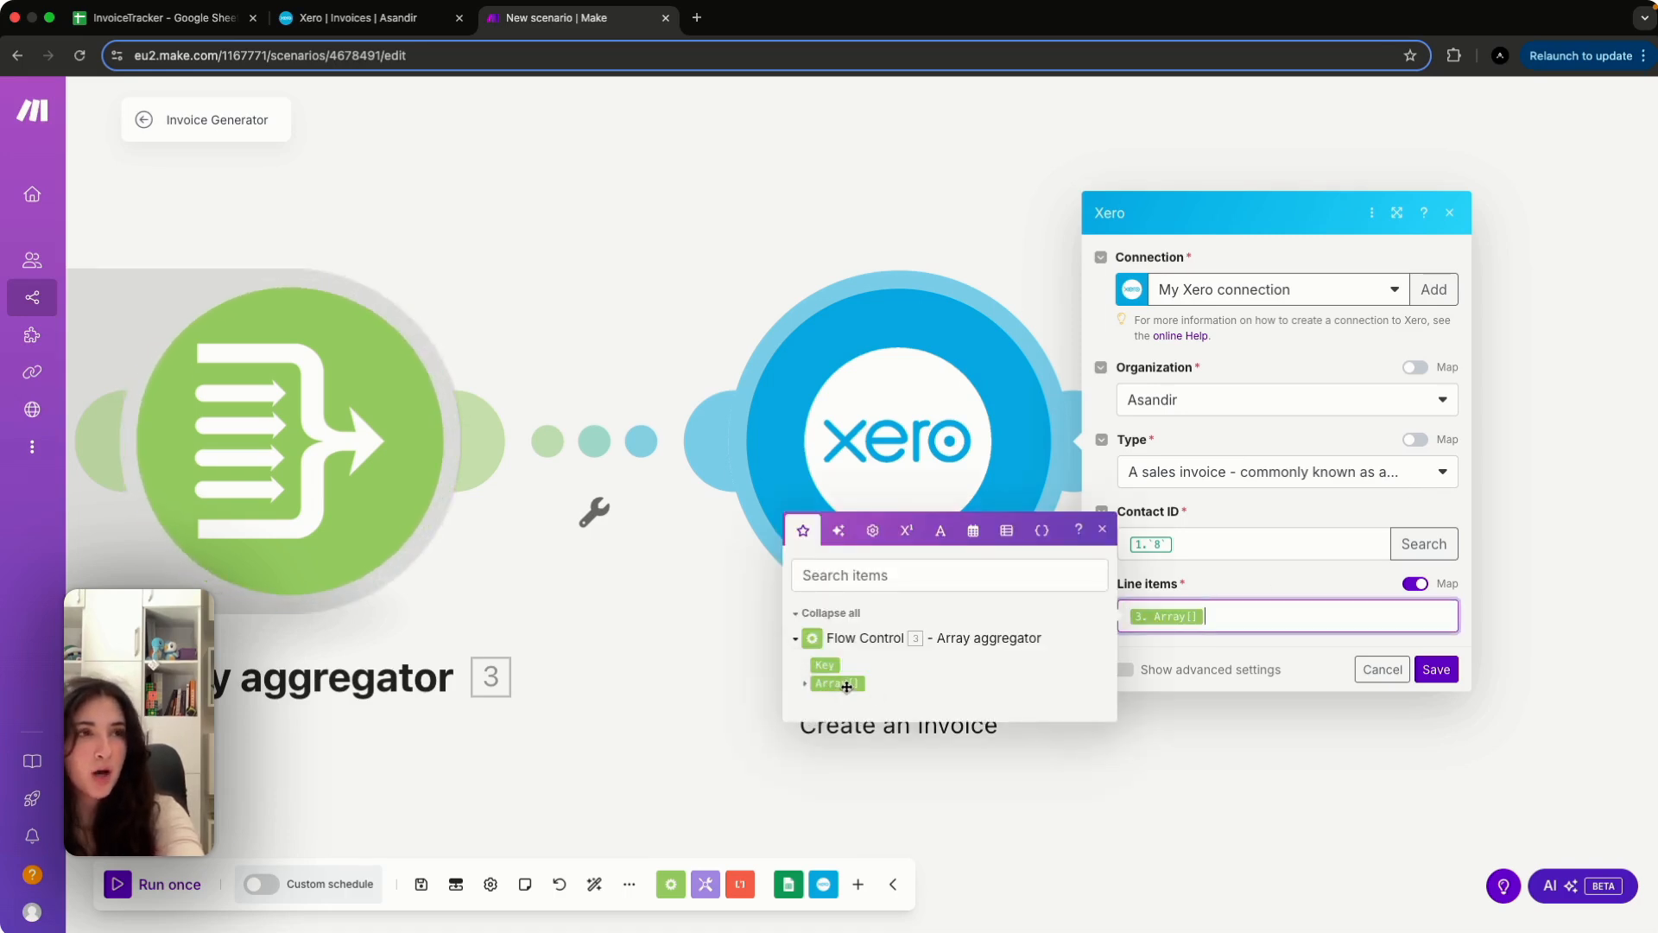
left_click(1291, 590)
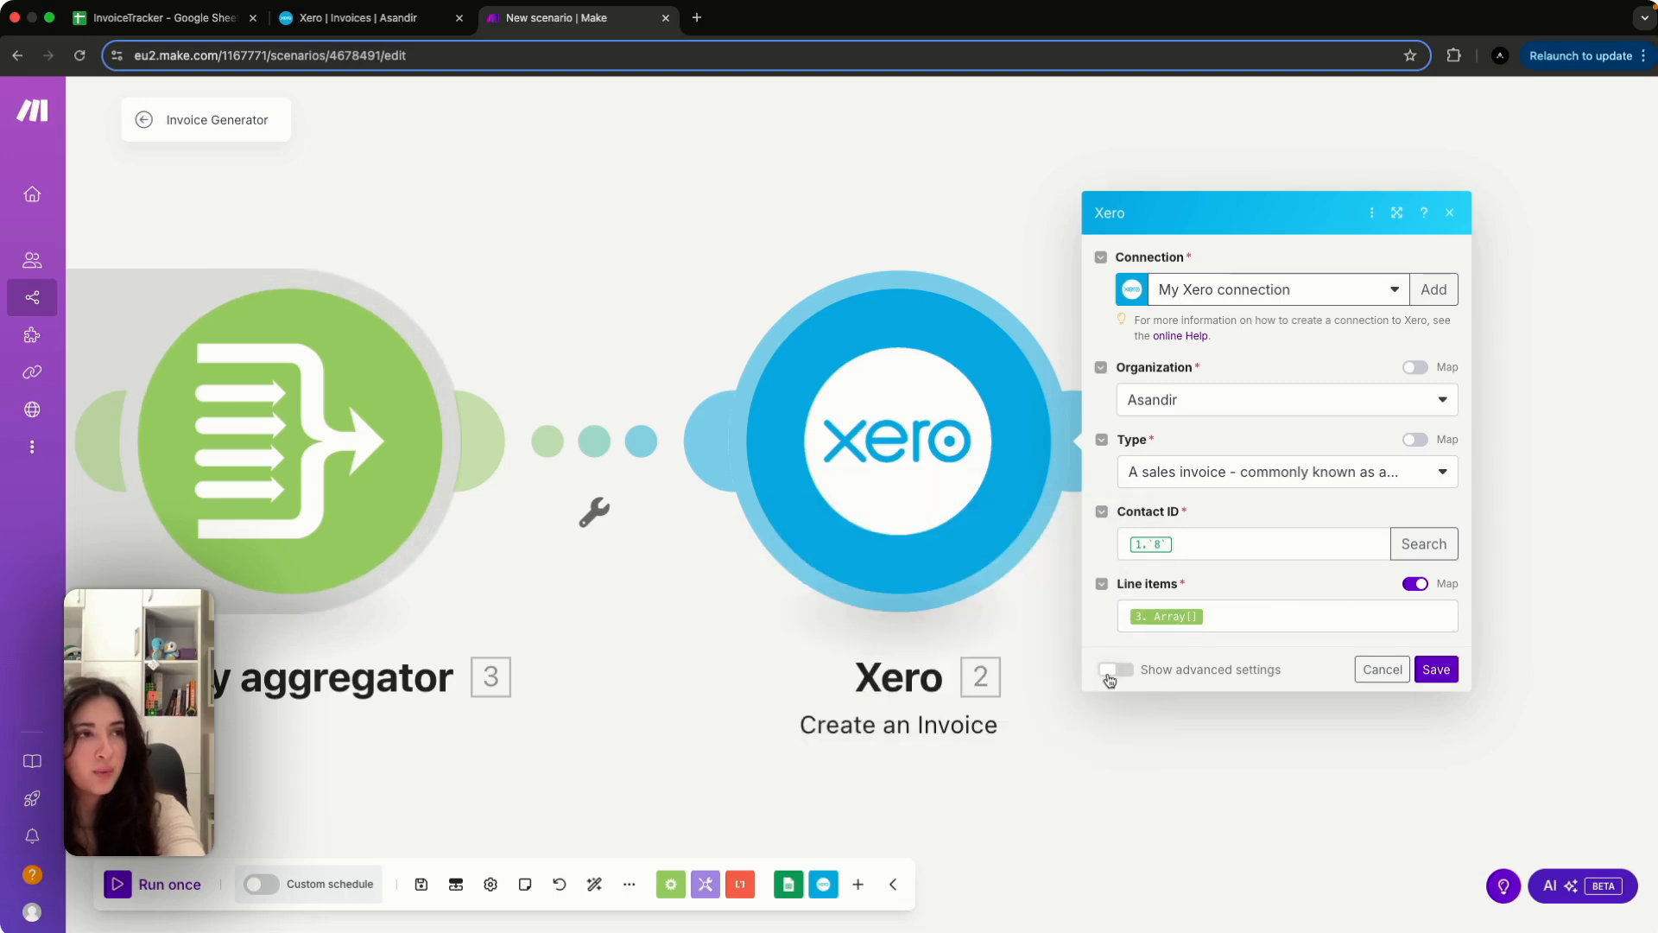
Show the Xero module's advanced settings and set the invoice date to the now variable
left_click(1114, 670)
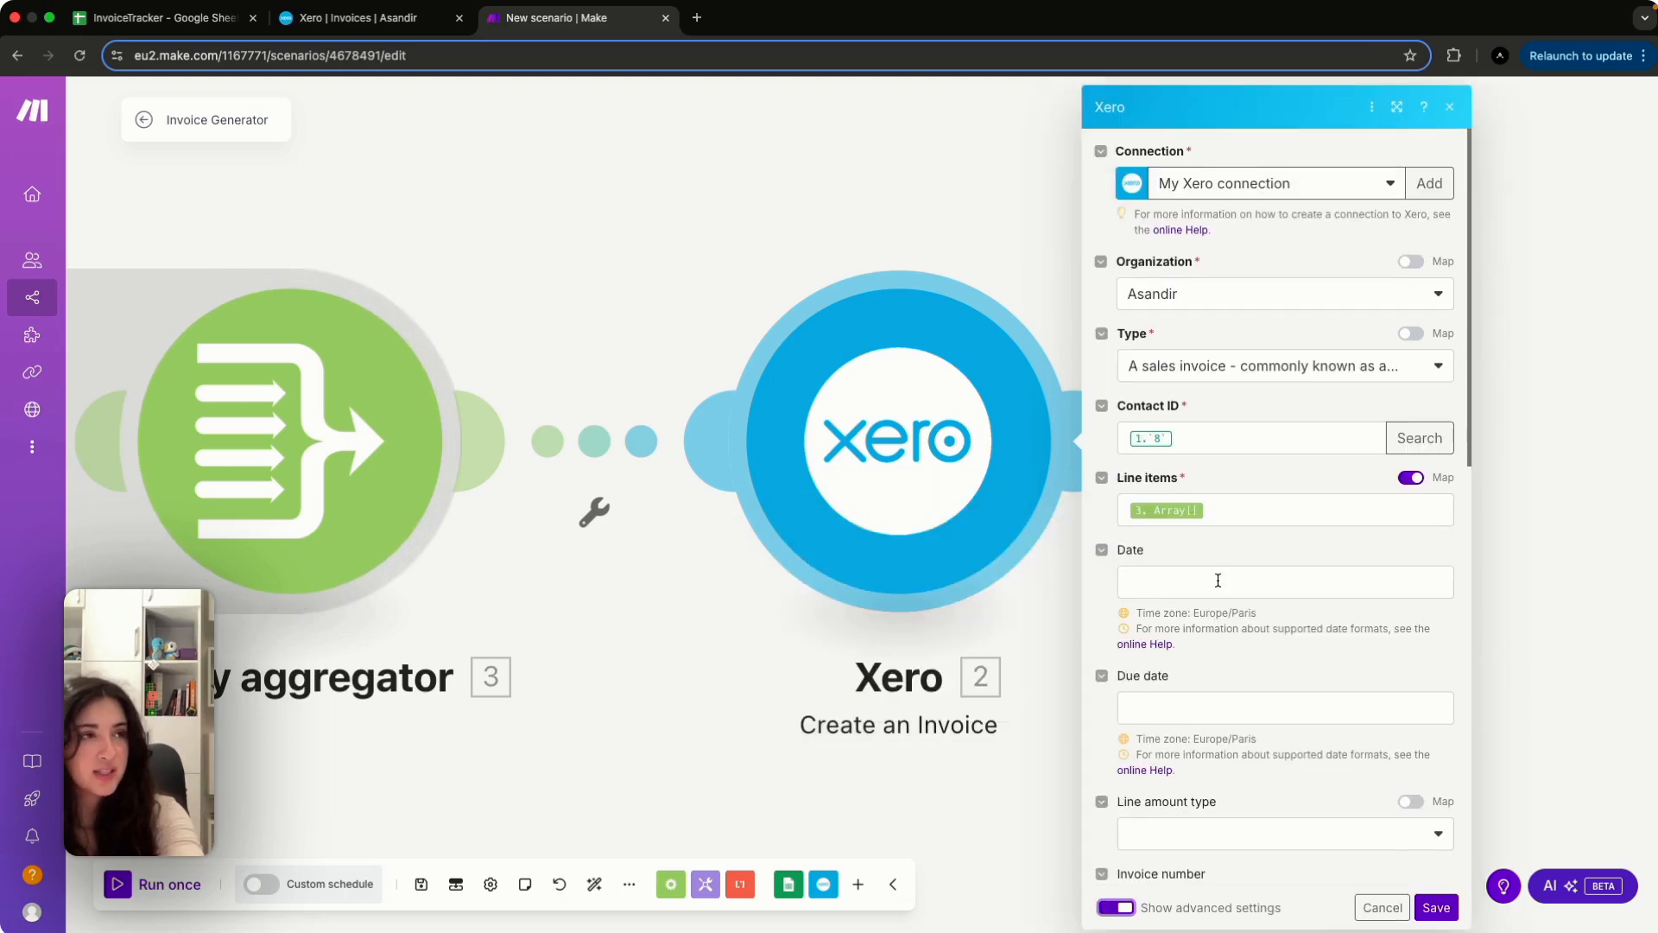
scroll(1243, 691, "down", 1)
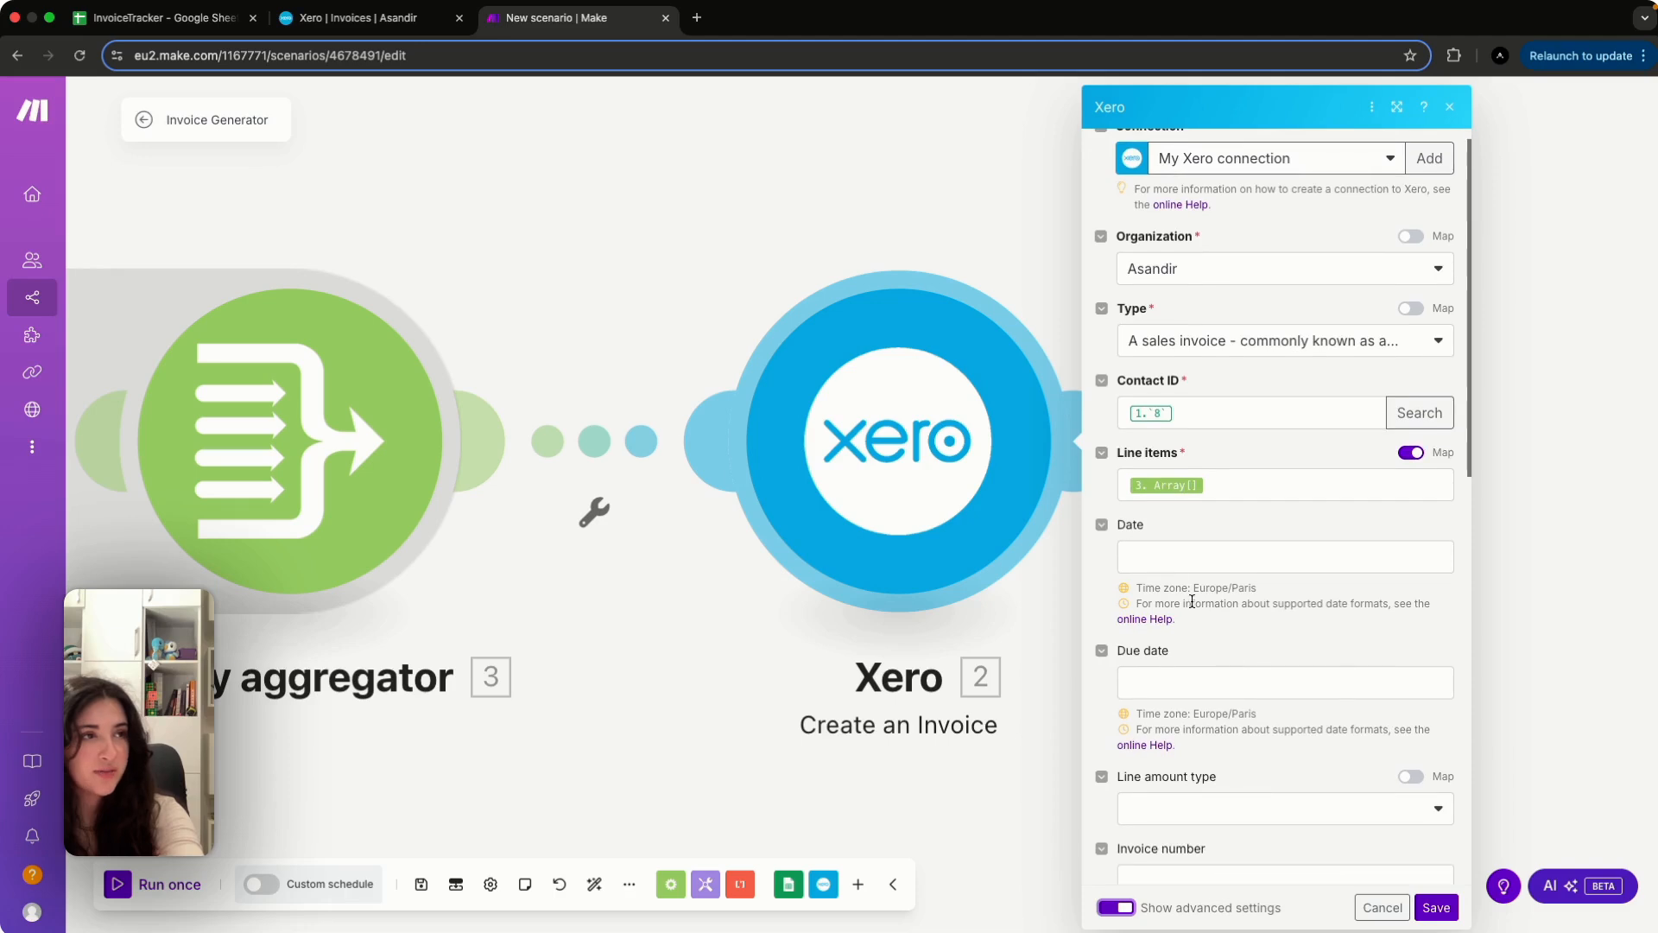
left_click(1157, 554)
left_click(973, 470)
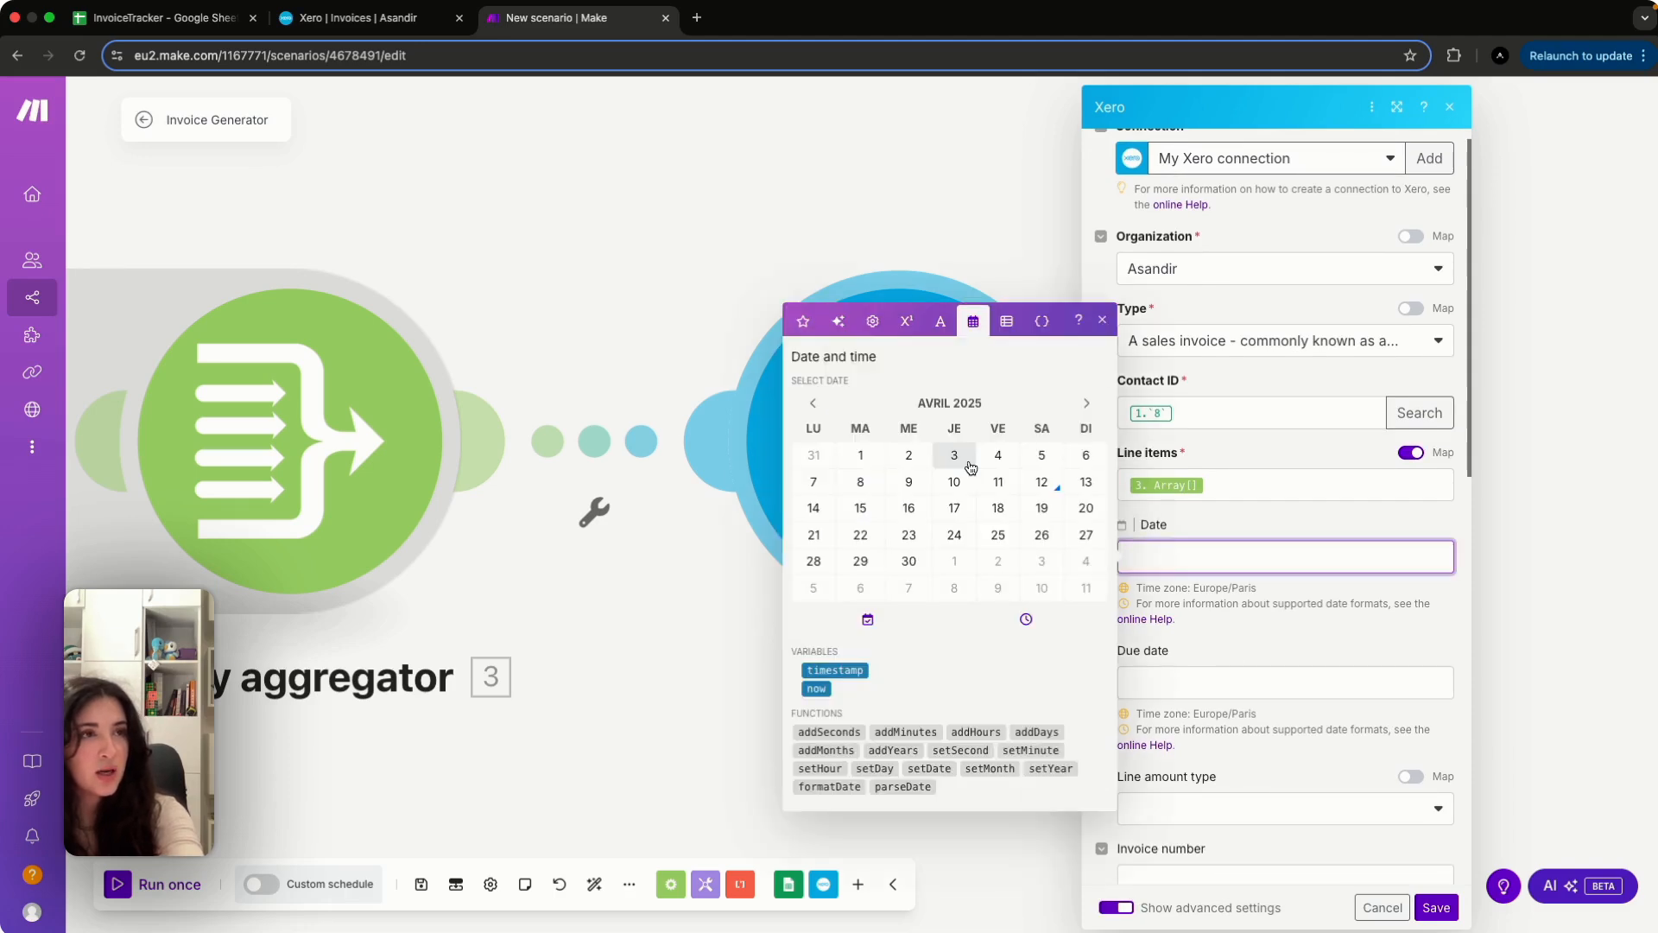
left_click(818, 690)
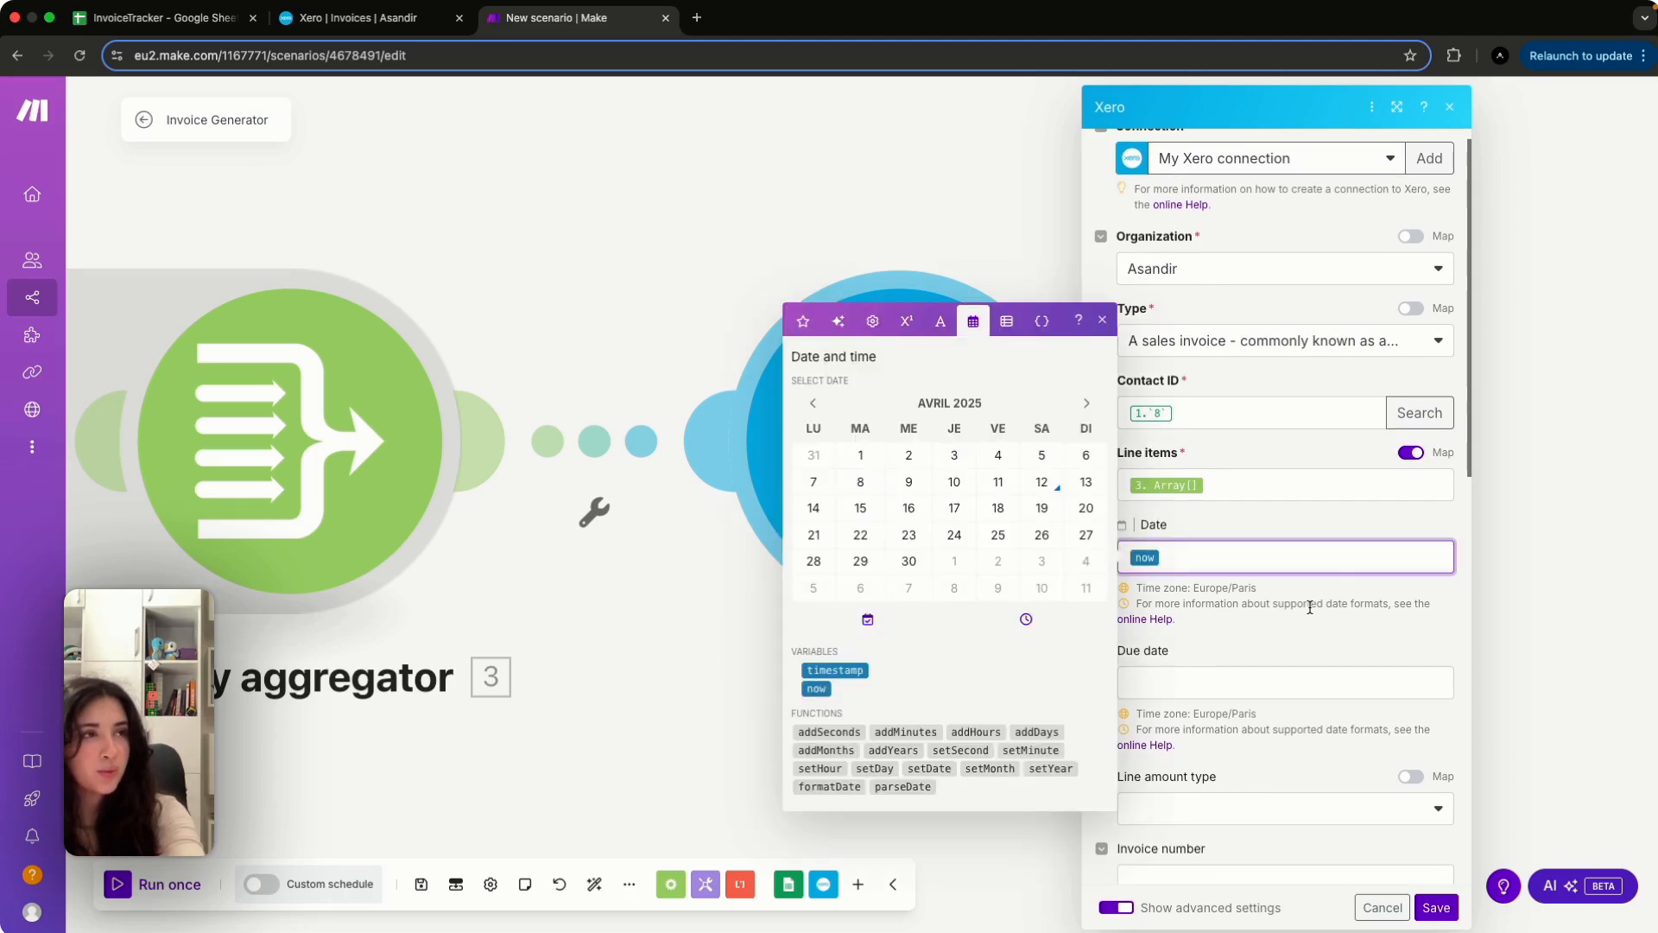
left_click(1266, 659)
Set the Xero invoice's status to Draft
scroll(1266, 661, "down", 2)
scroll(1265, 662, "down", 5)
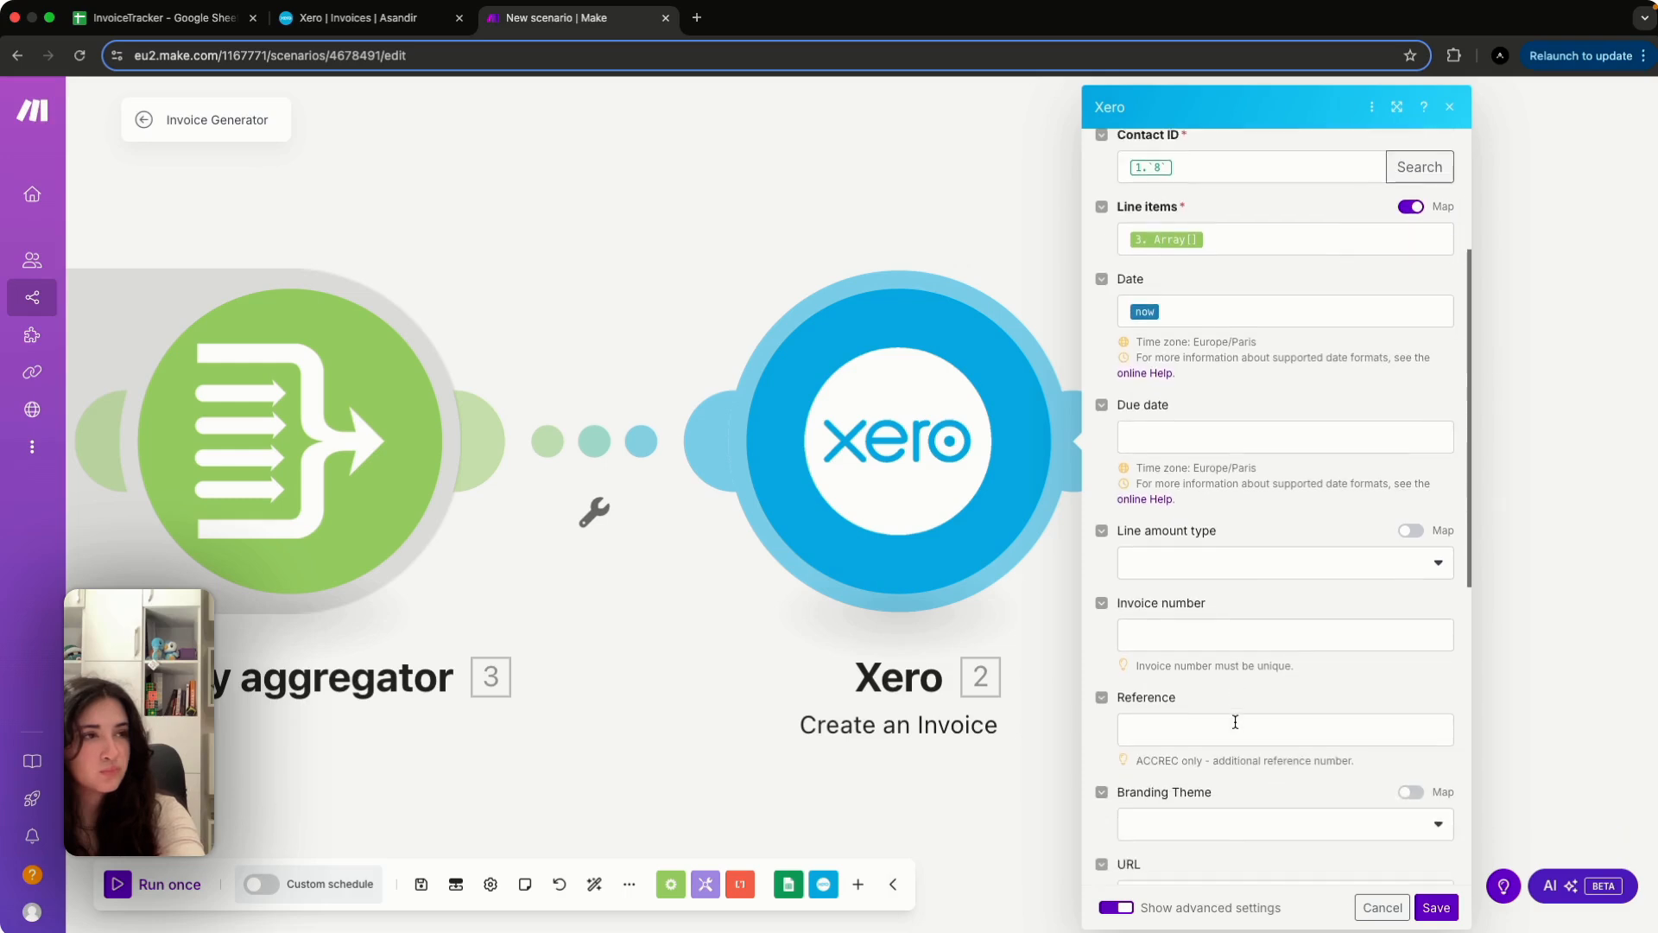
scroll(1237, 728, "down", 4)
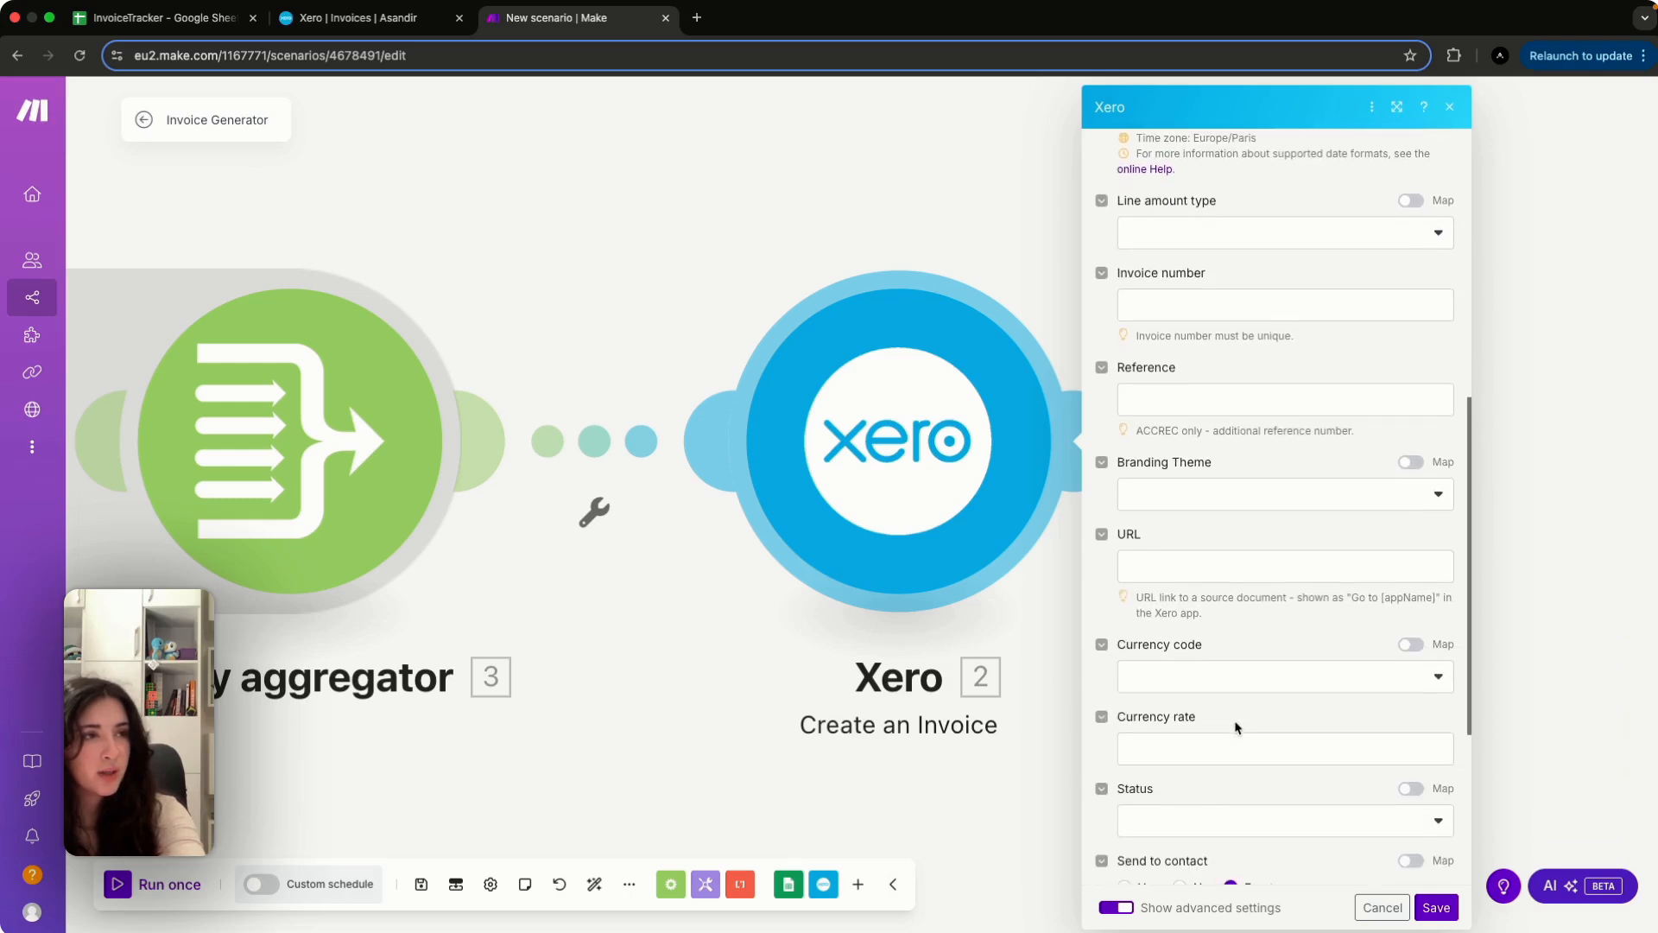
left_click(1192, 799)
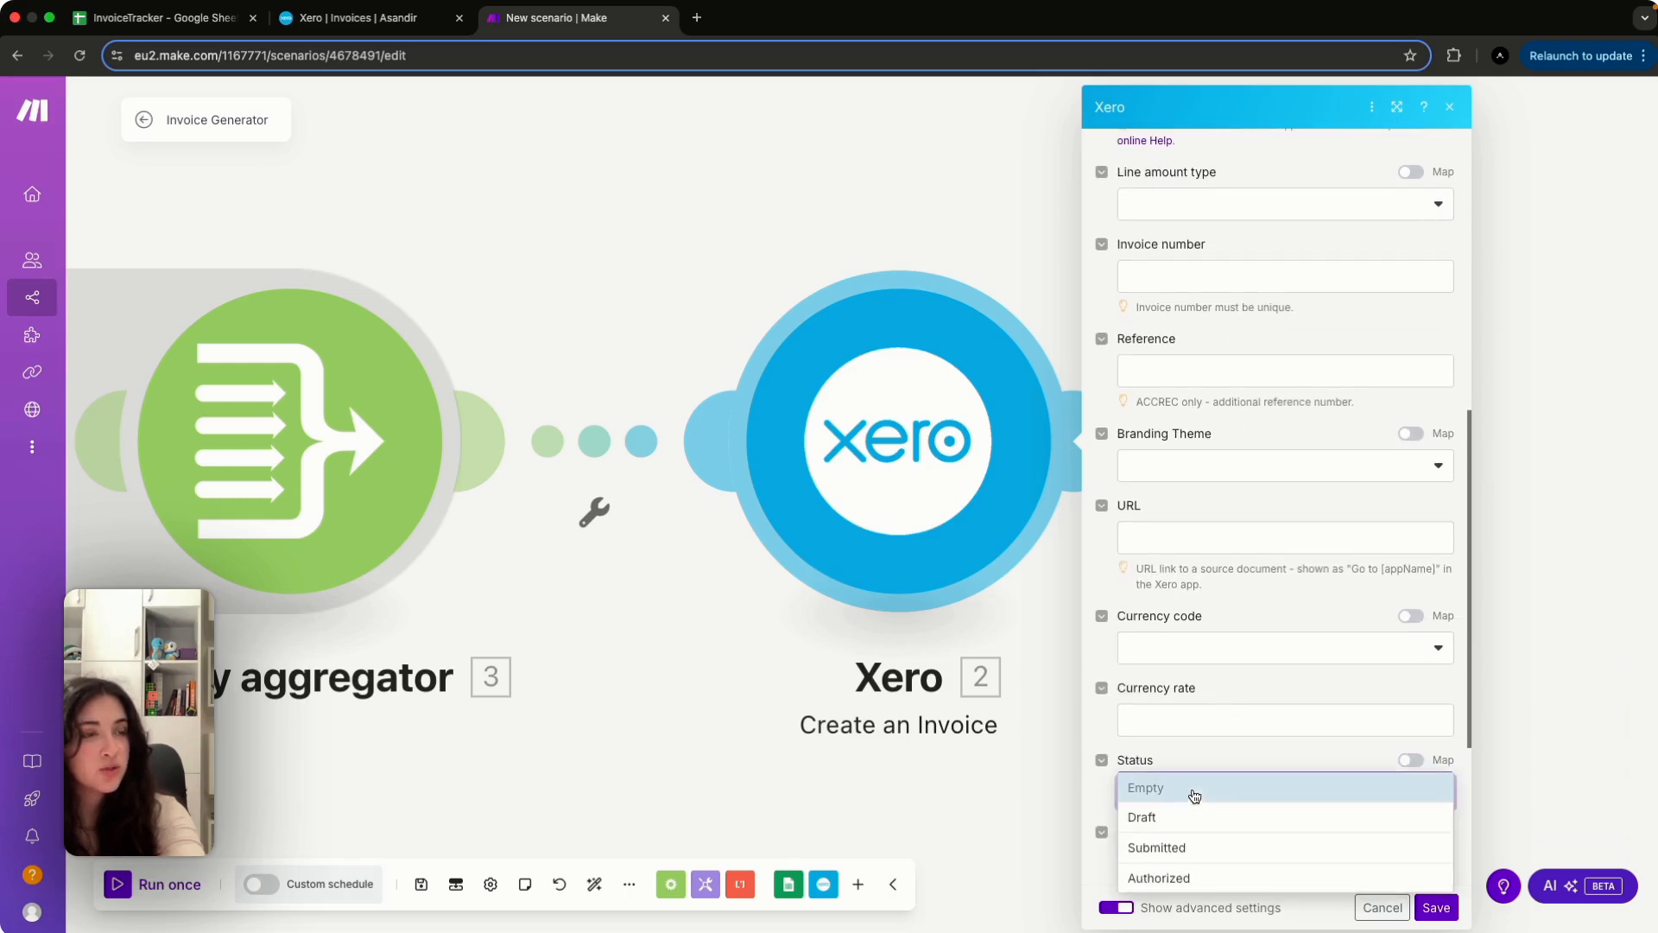
scroll(1242, 717, "down", 1)
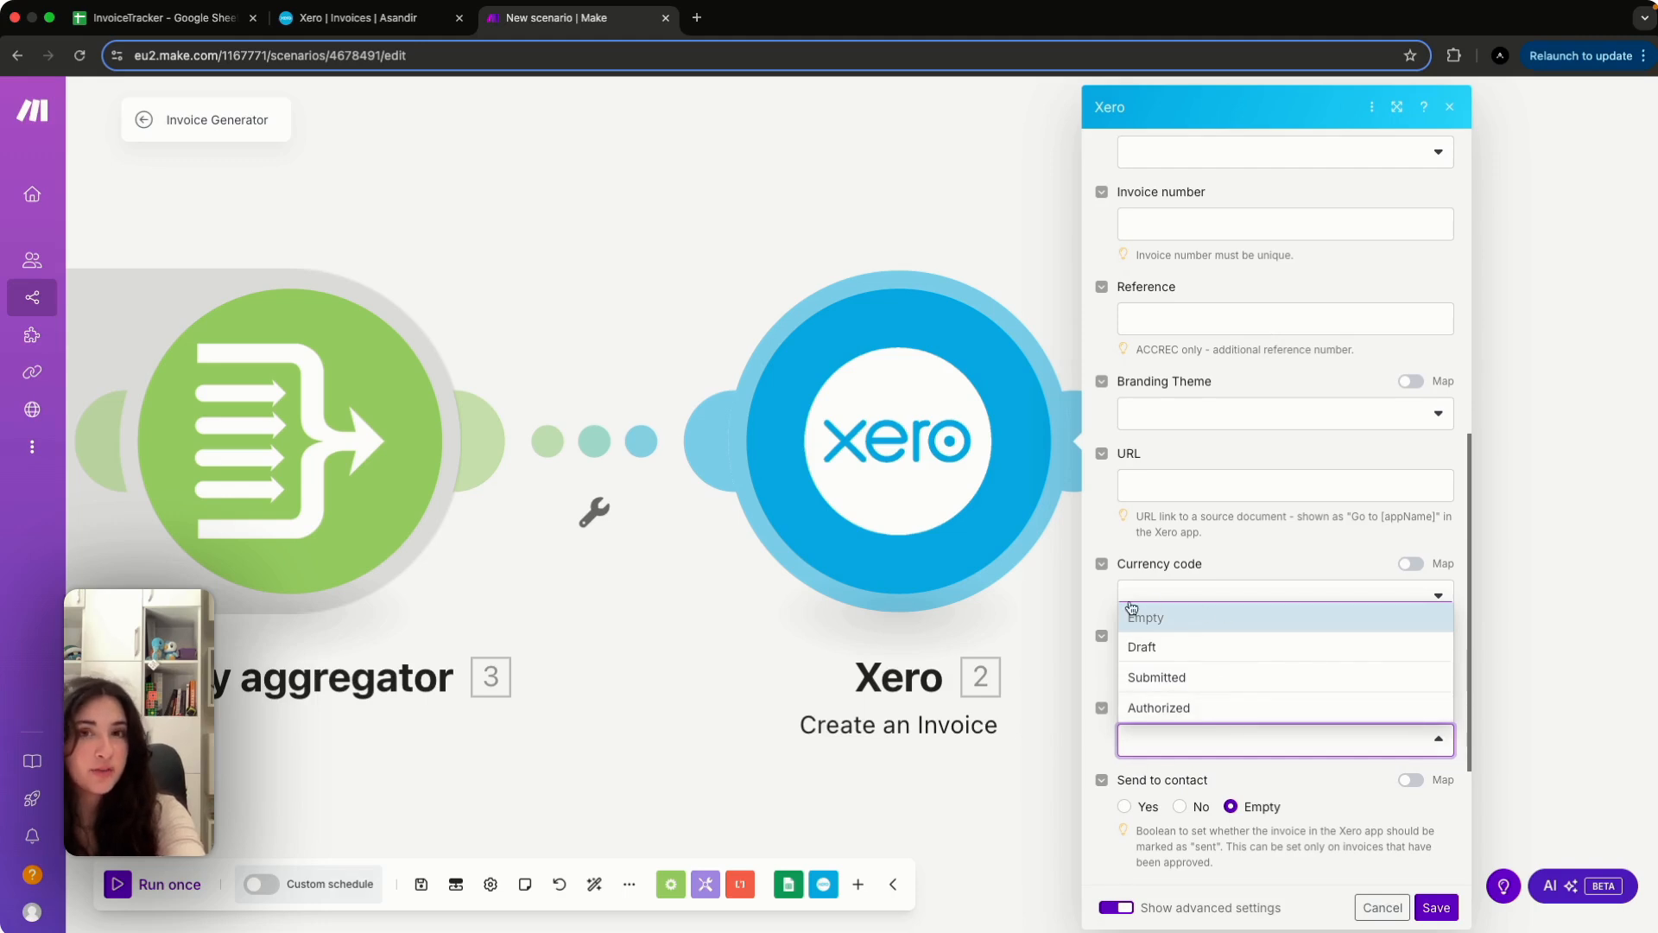
left_click(1166, 654)
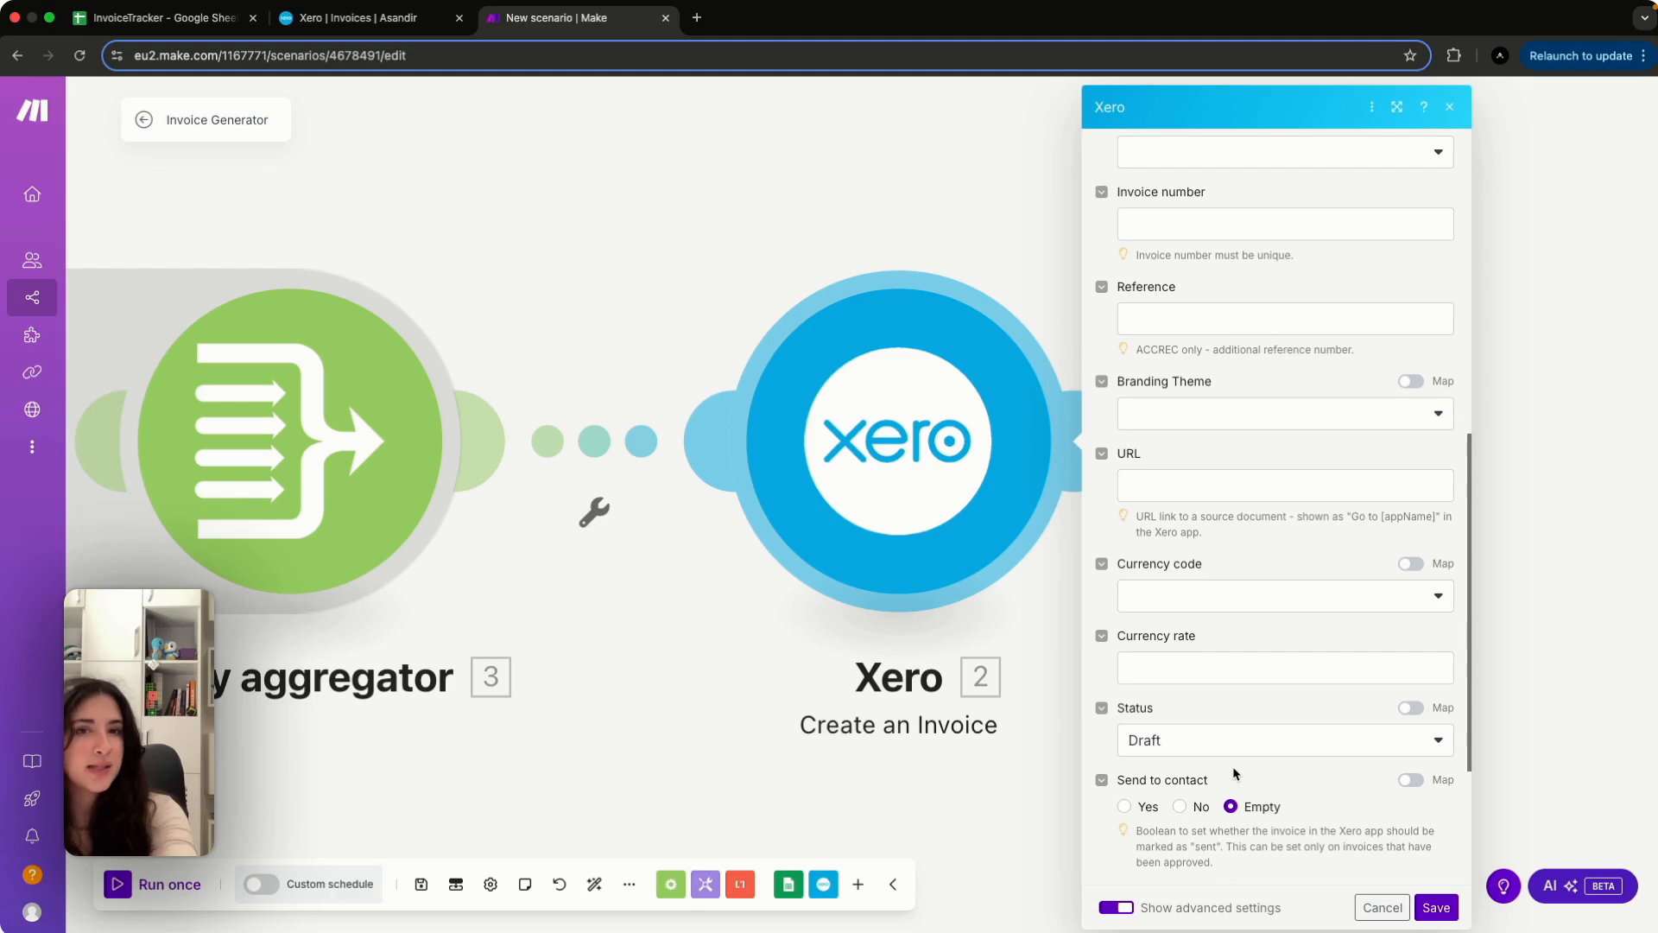
Switch the invoice's currency code to mapping and set it to EUR
scroll(1254, 832, "up", 1)
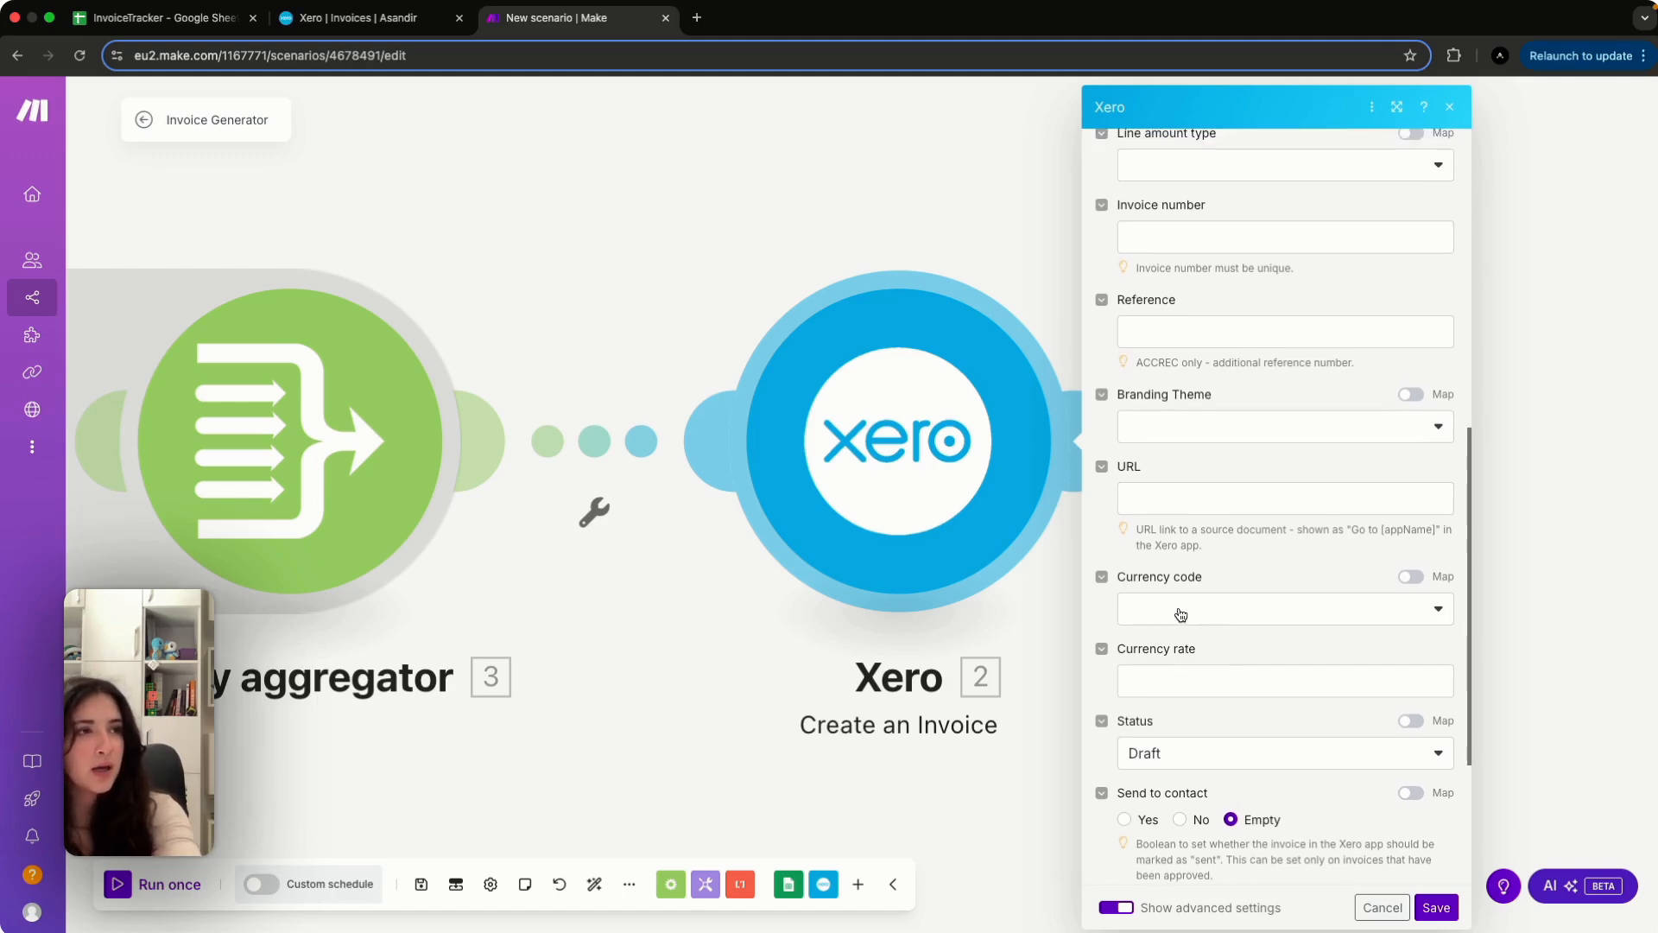
left_click(1198, 609)
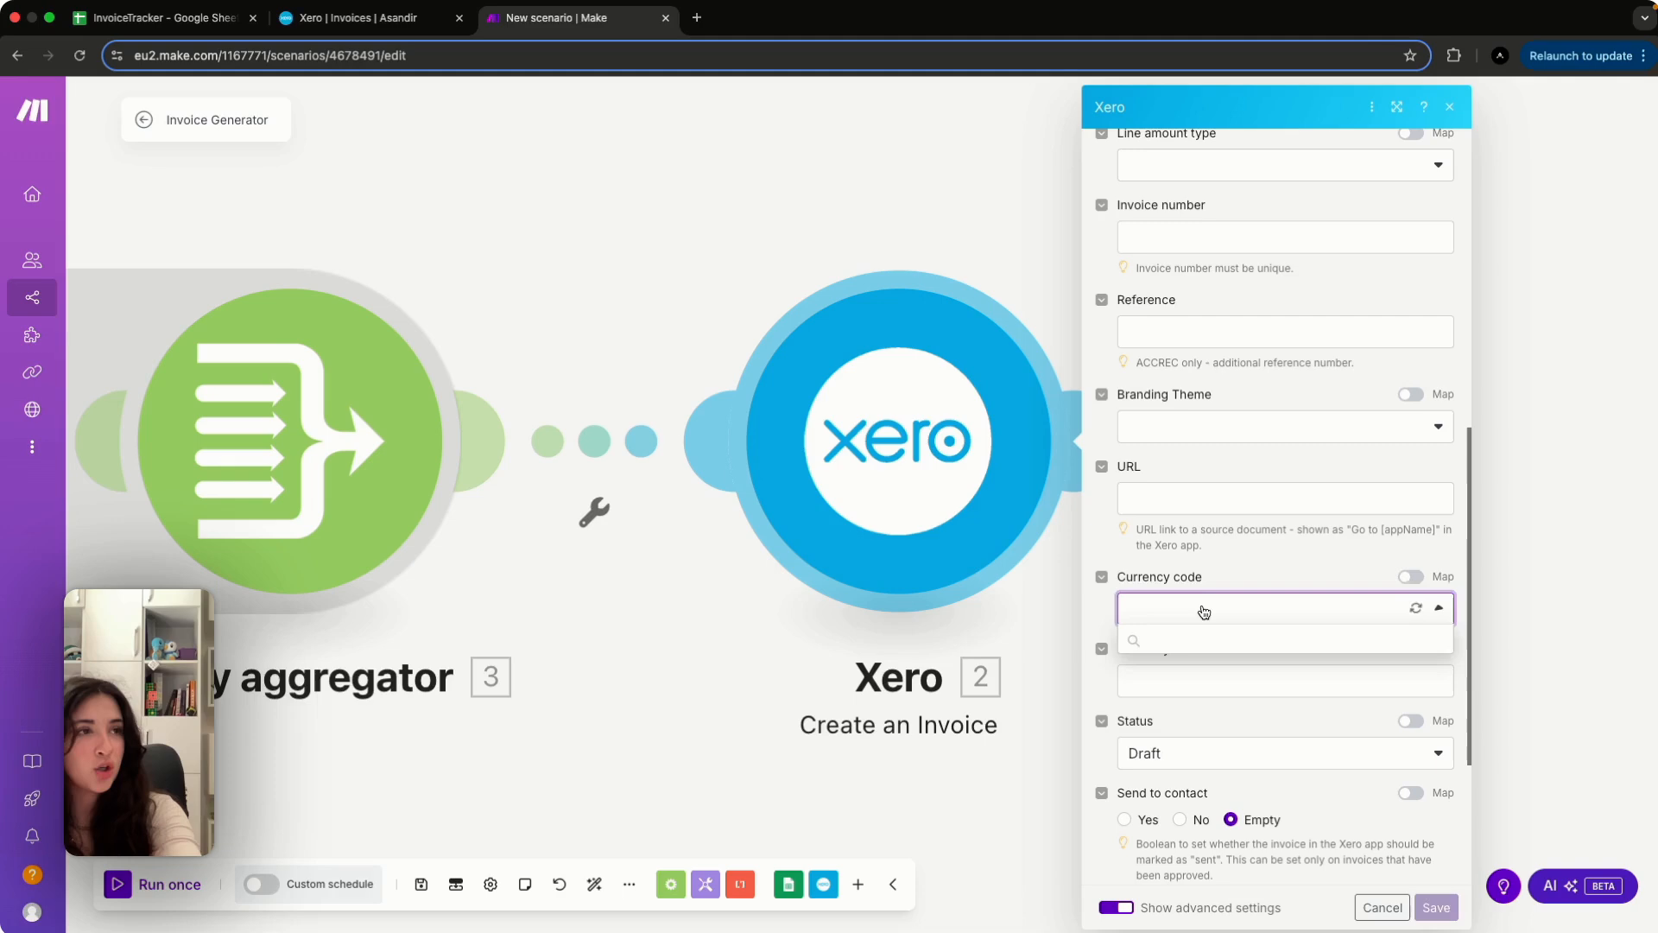
left_click(1423, 579)
left_click(1282, 607)
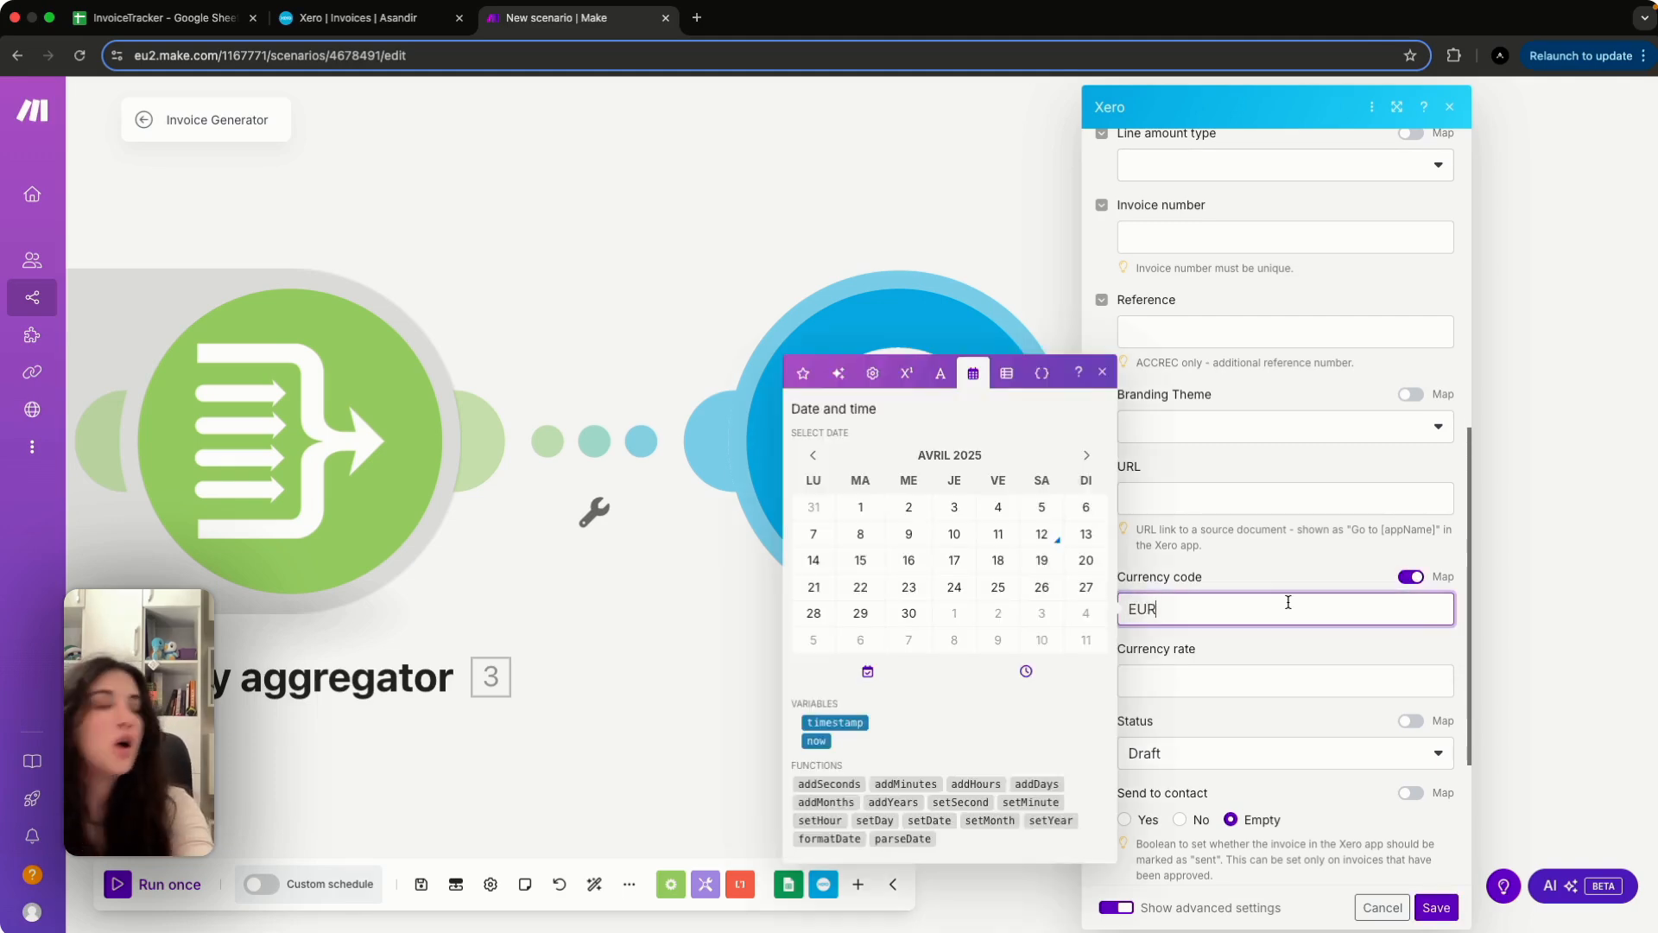
left_click(1359, 640)
scroll(1359, 641, "down", 5)
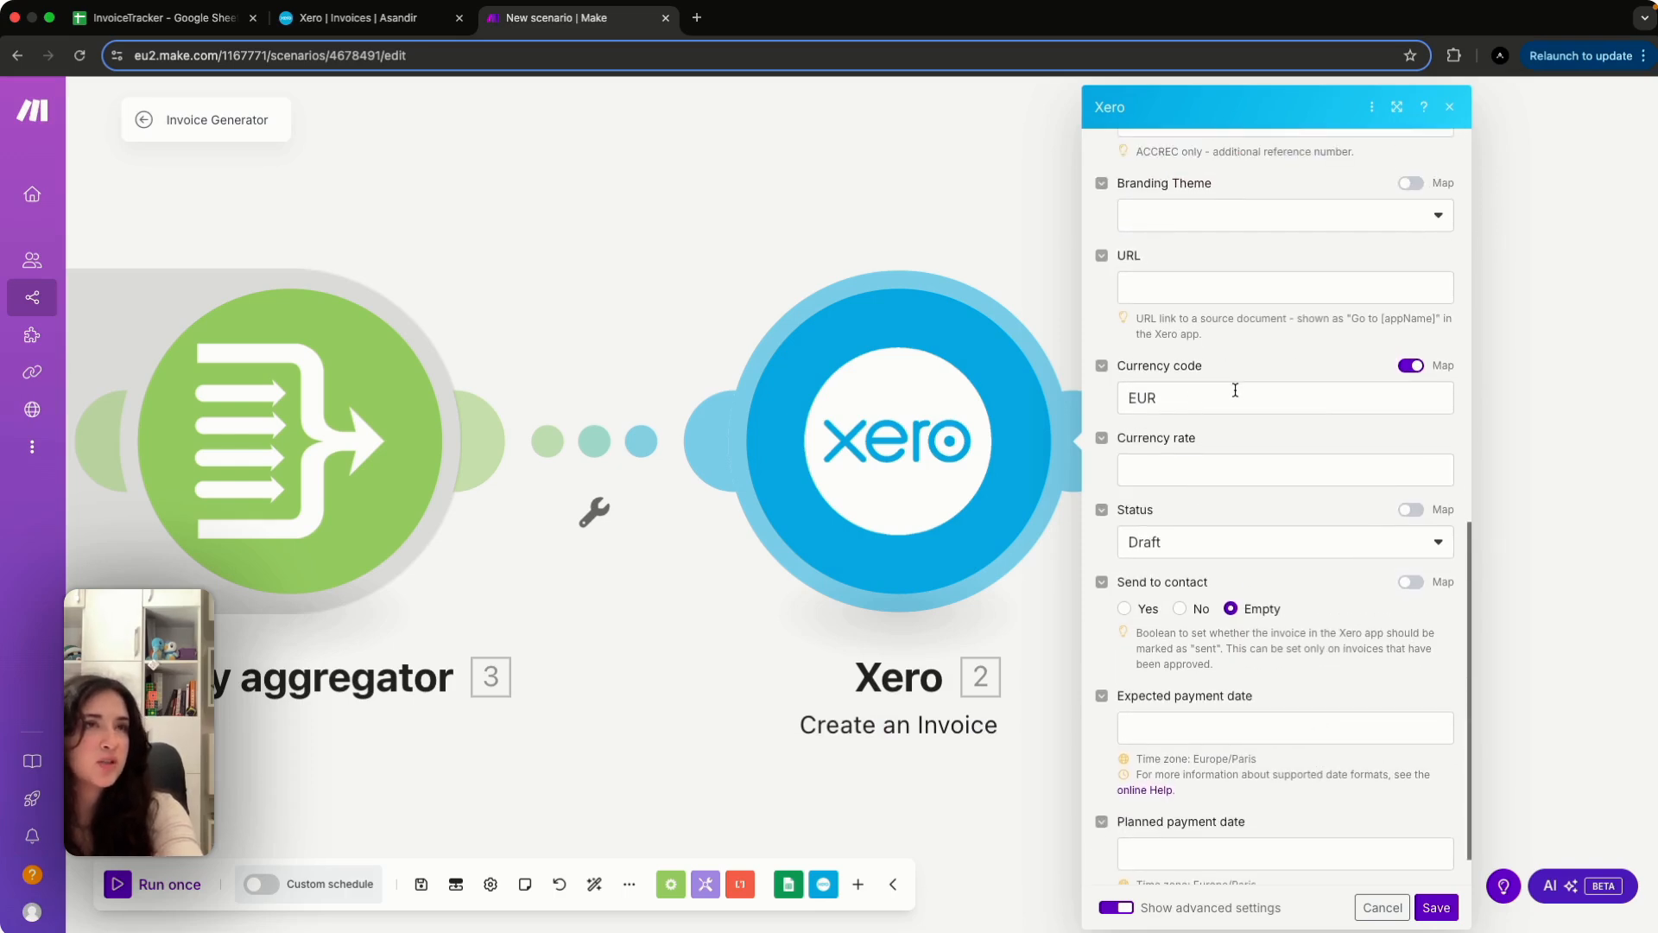
Clear the mapped value from the Contact ID field of the Xero Create an Invoice module
scroll(1178, 602, "down", 1)
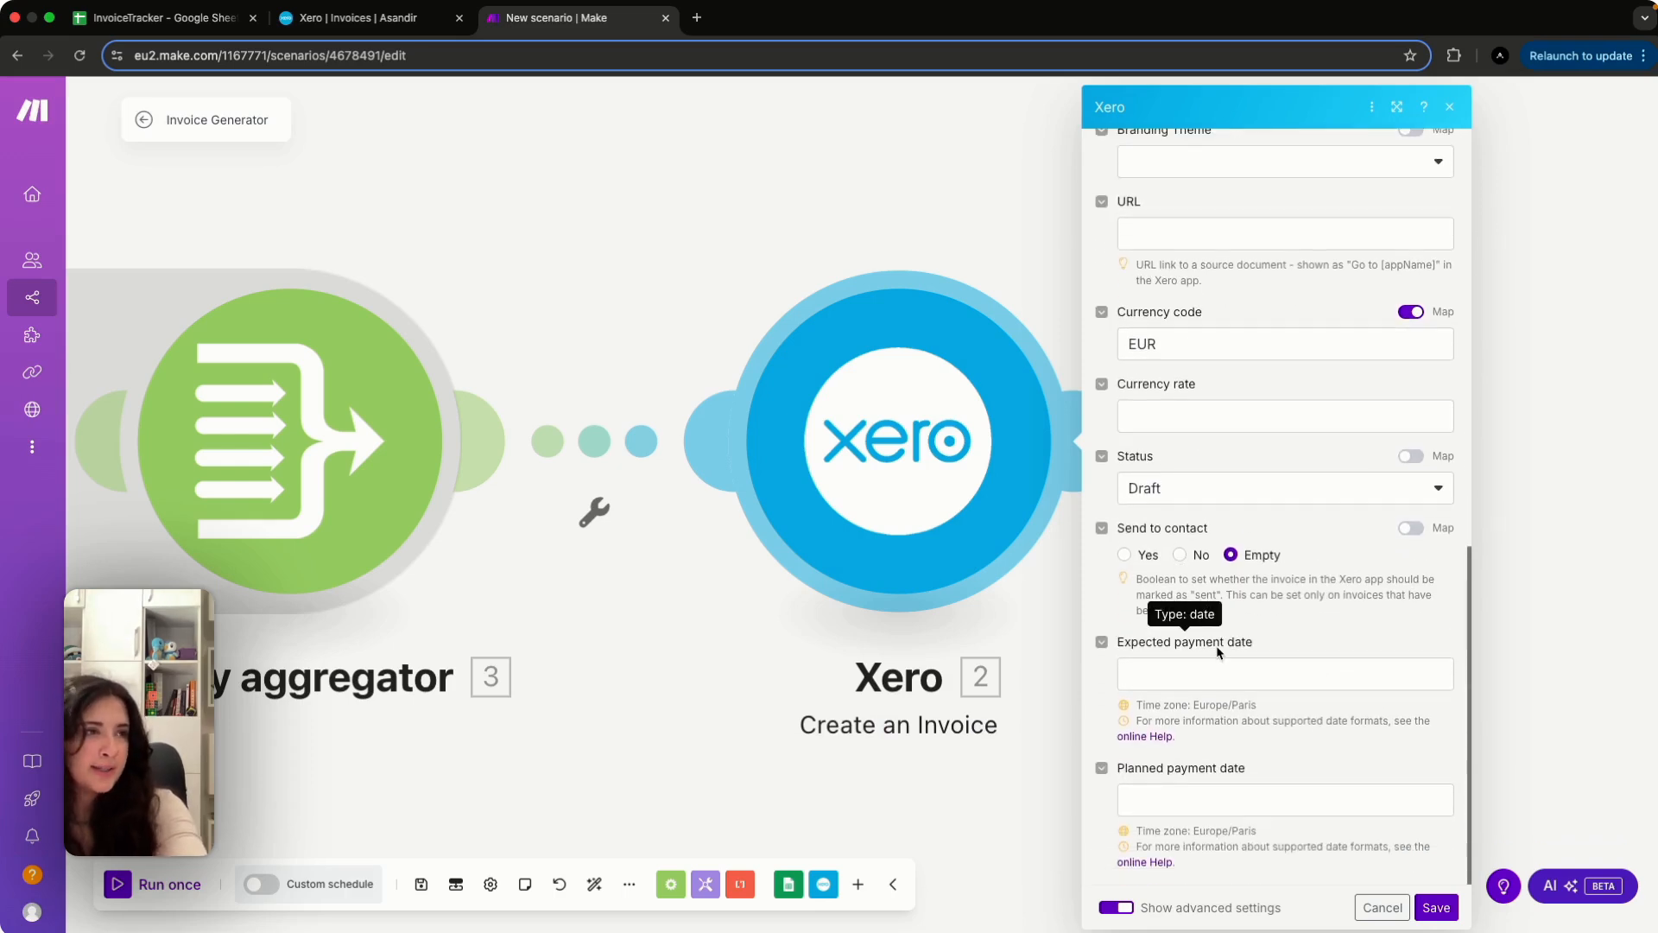
scroll(1285, 637, "up", 1)
scroll(1285, 636, "up", 20)
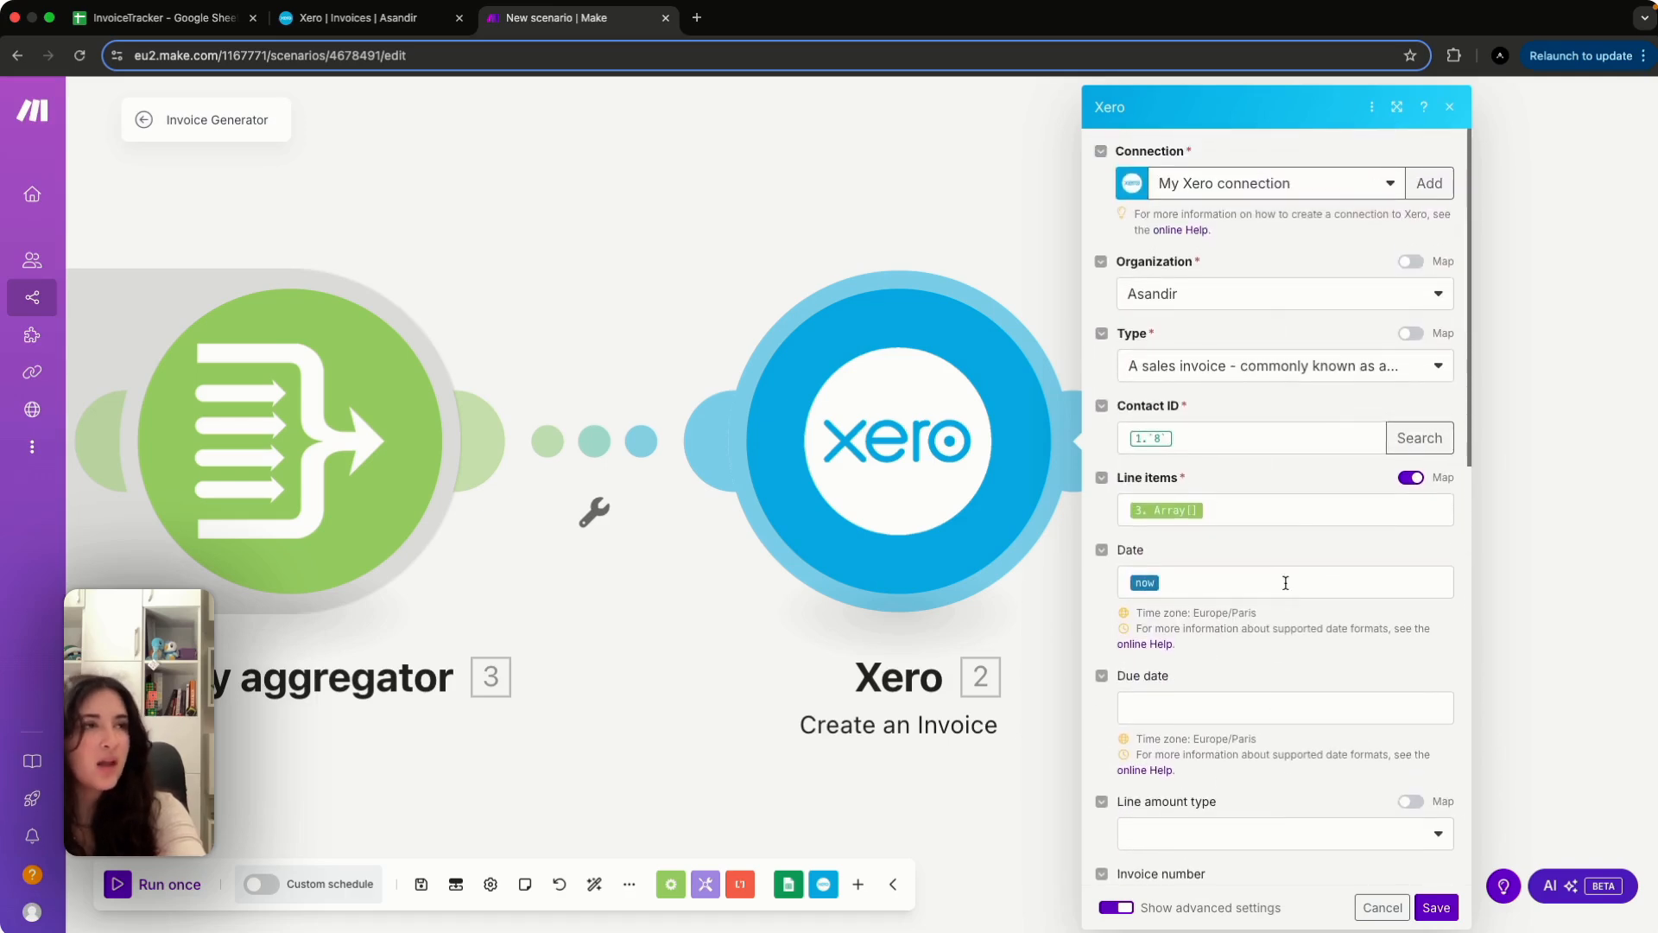
left_click(1196, 437)
key("BackSpace")
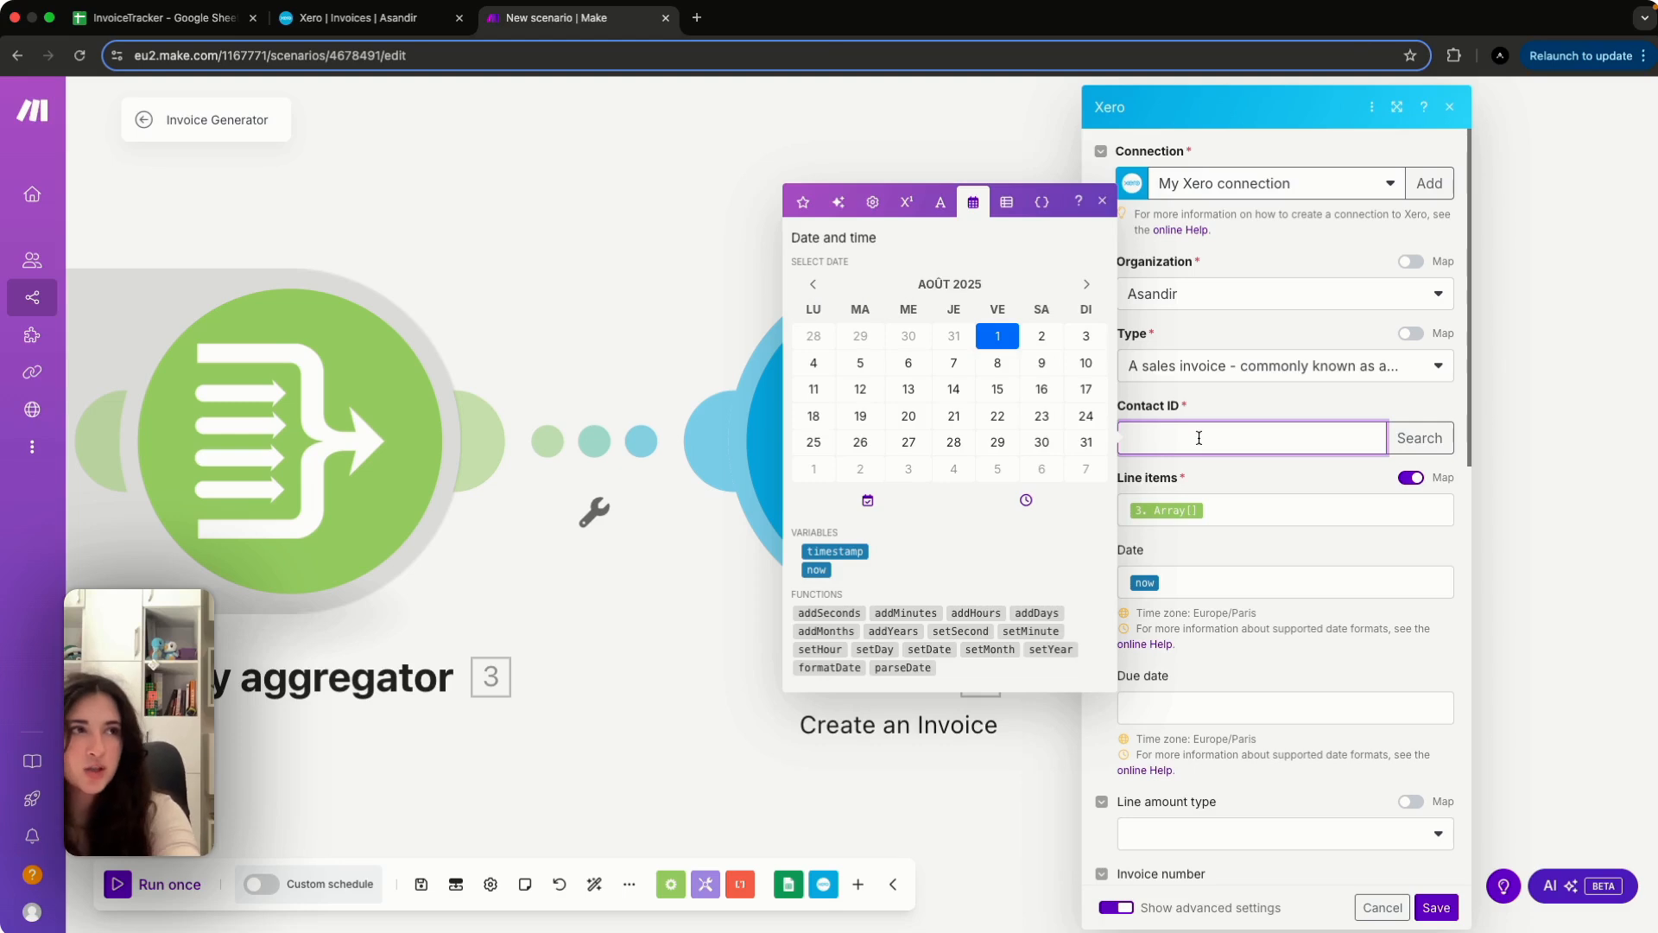
left_click(1244, 478)
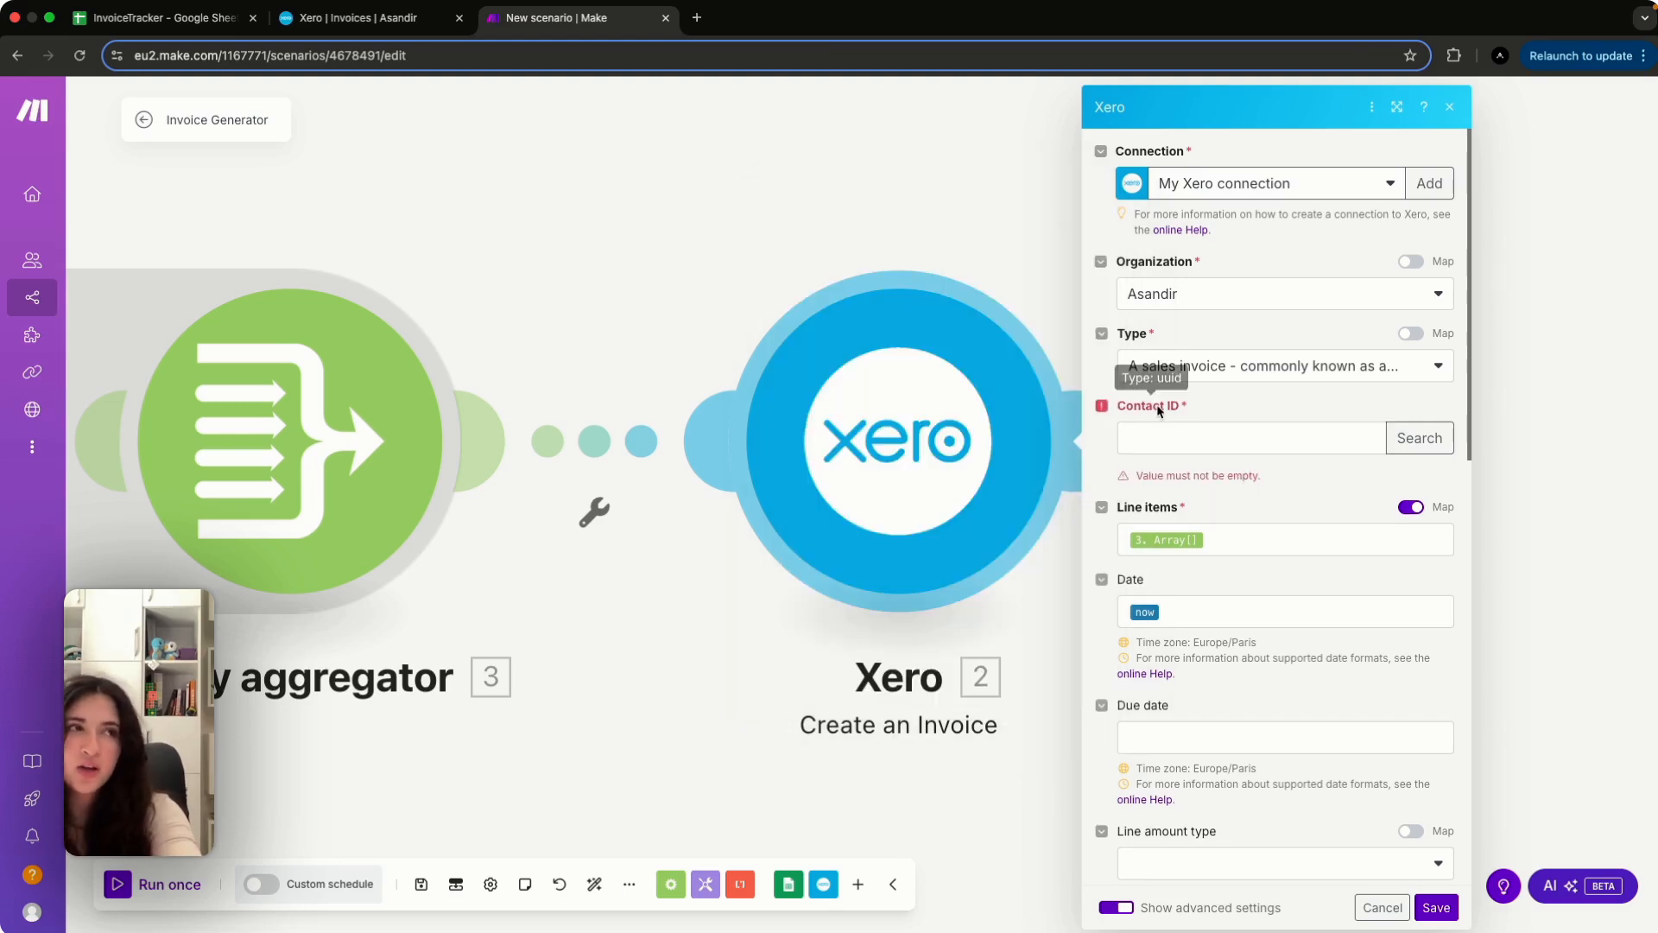
left_click(736, 689)
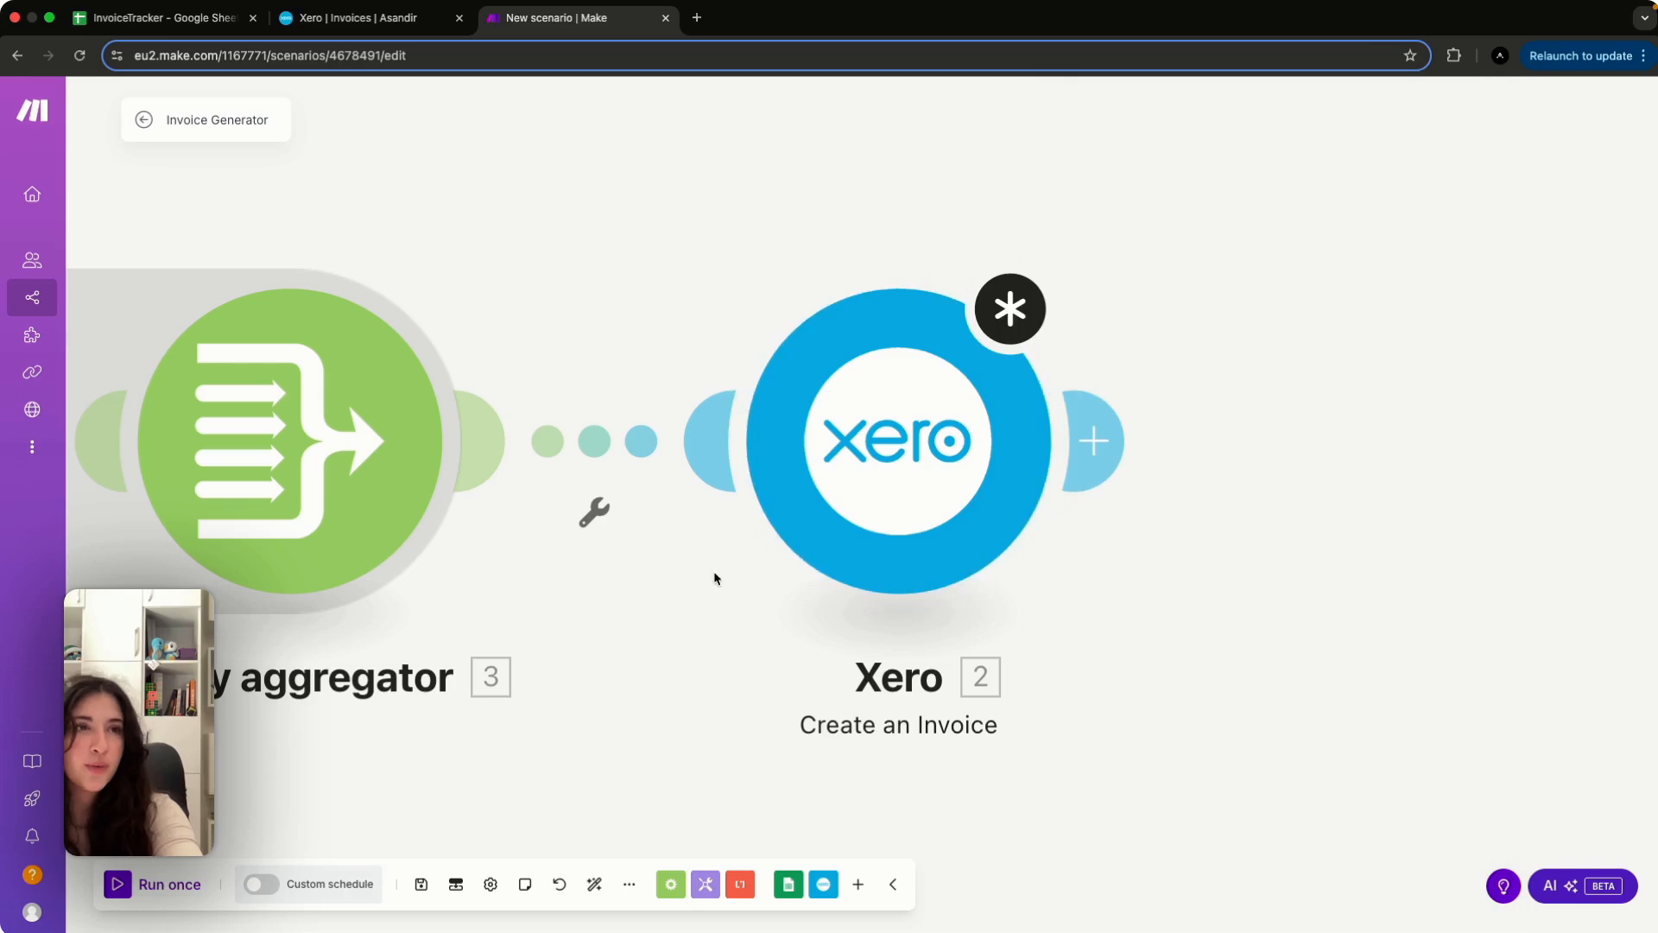
right_click(599, 442)
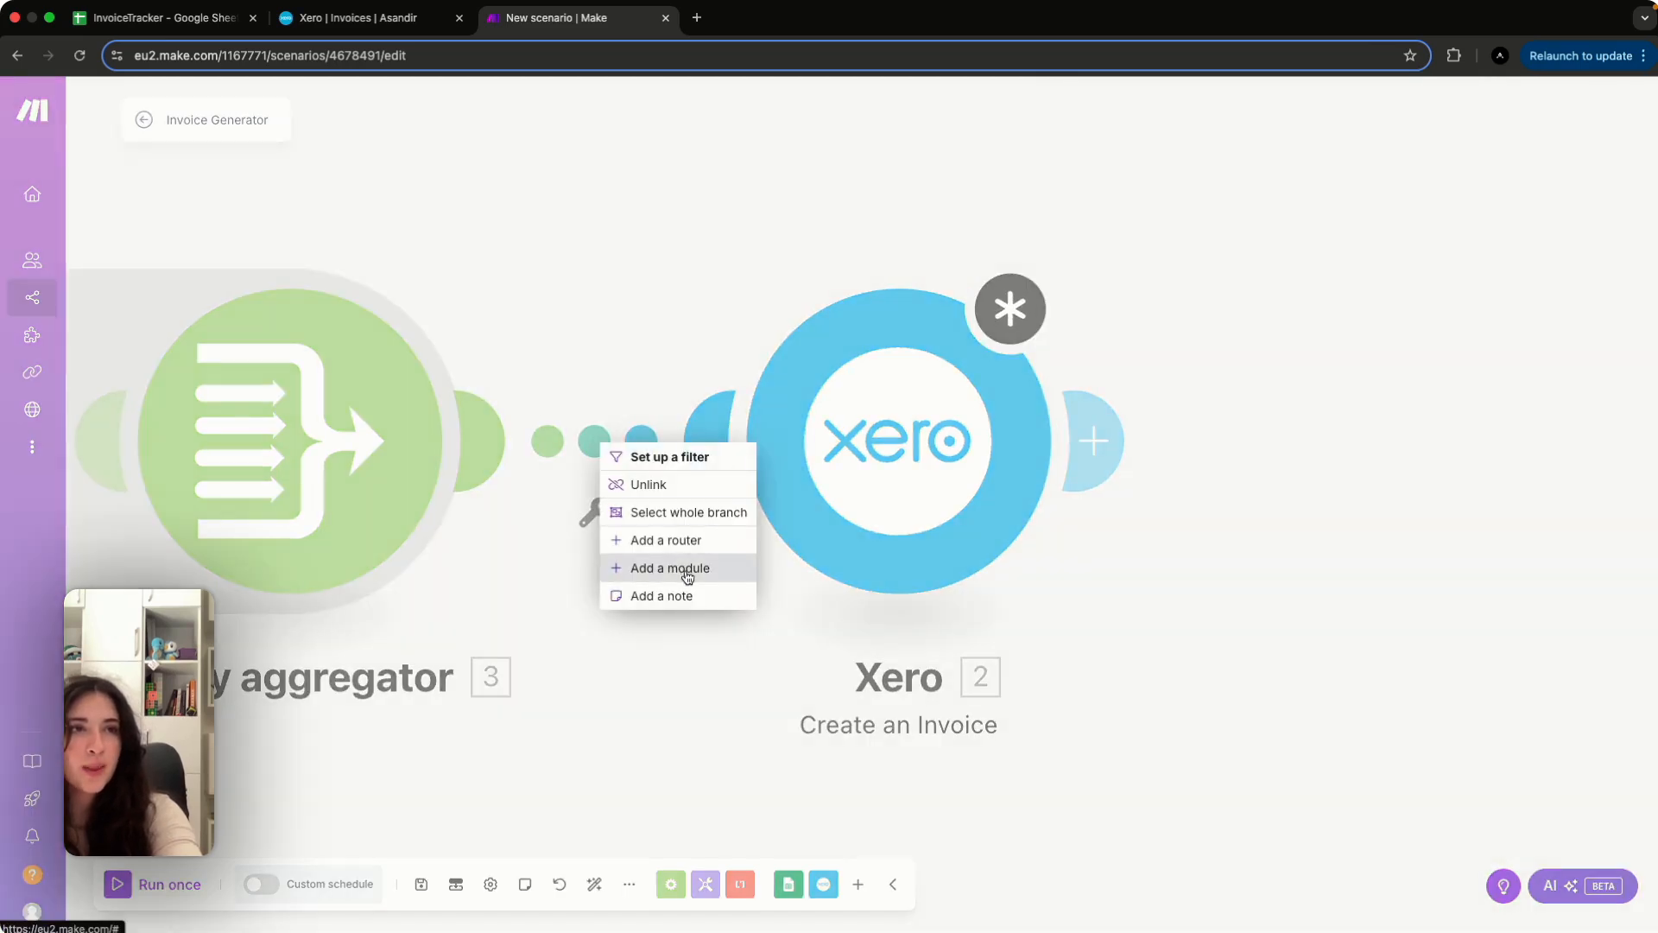
left_click(963, 480)
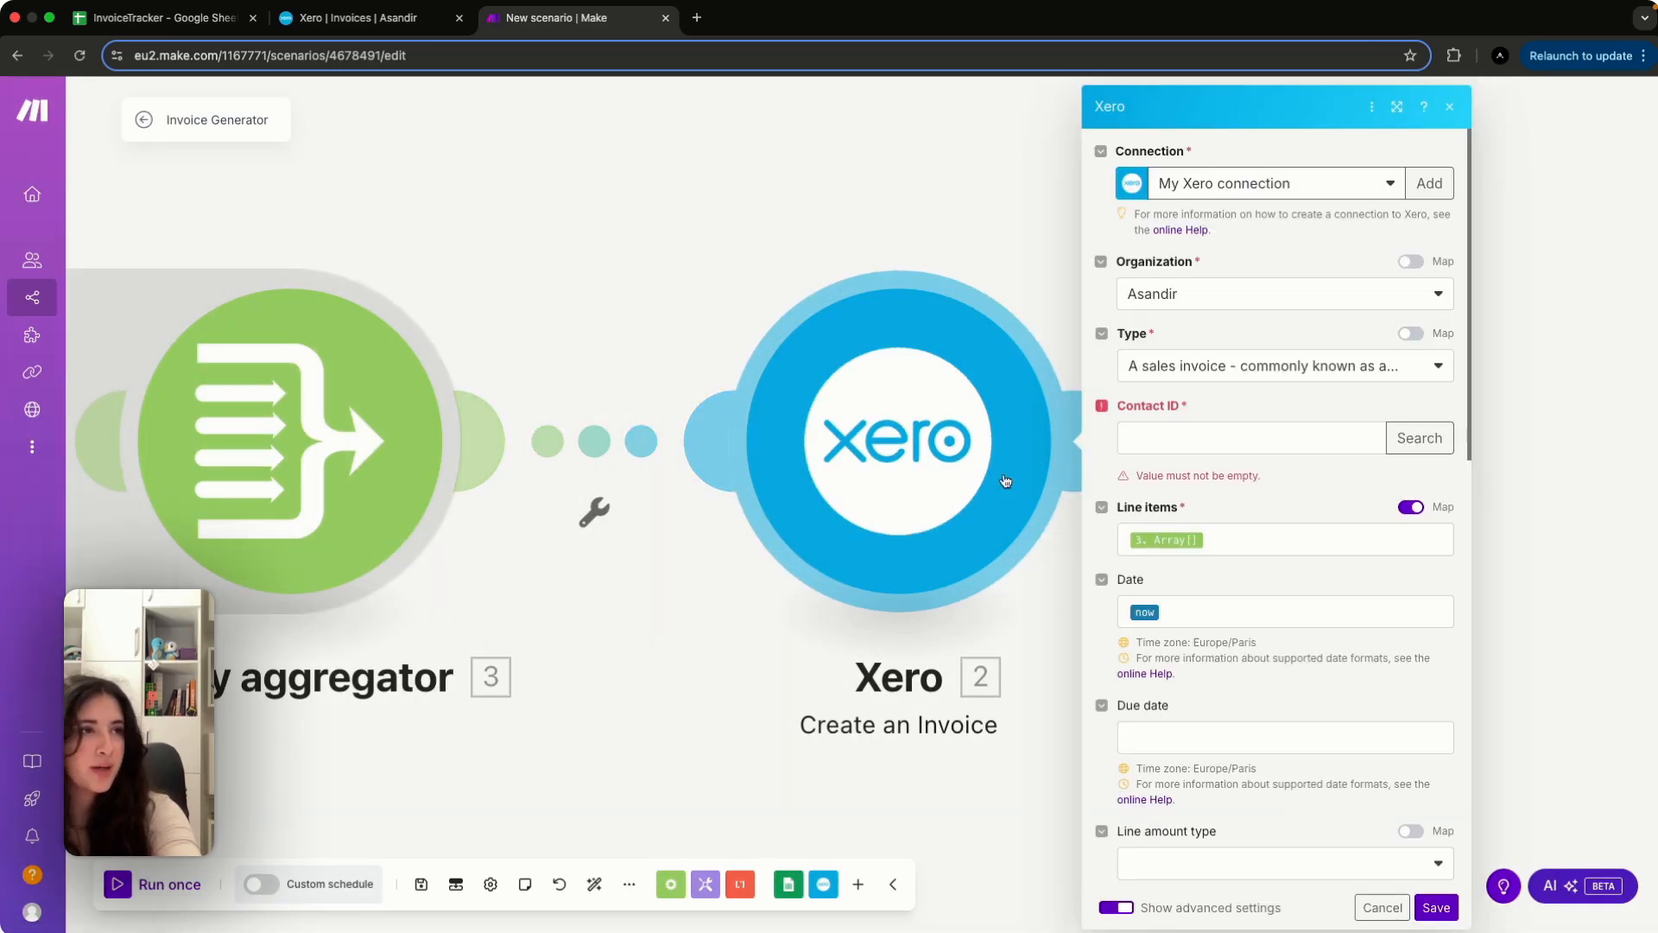
left_click(1434, 905)
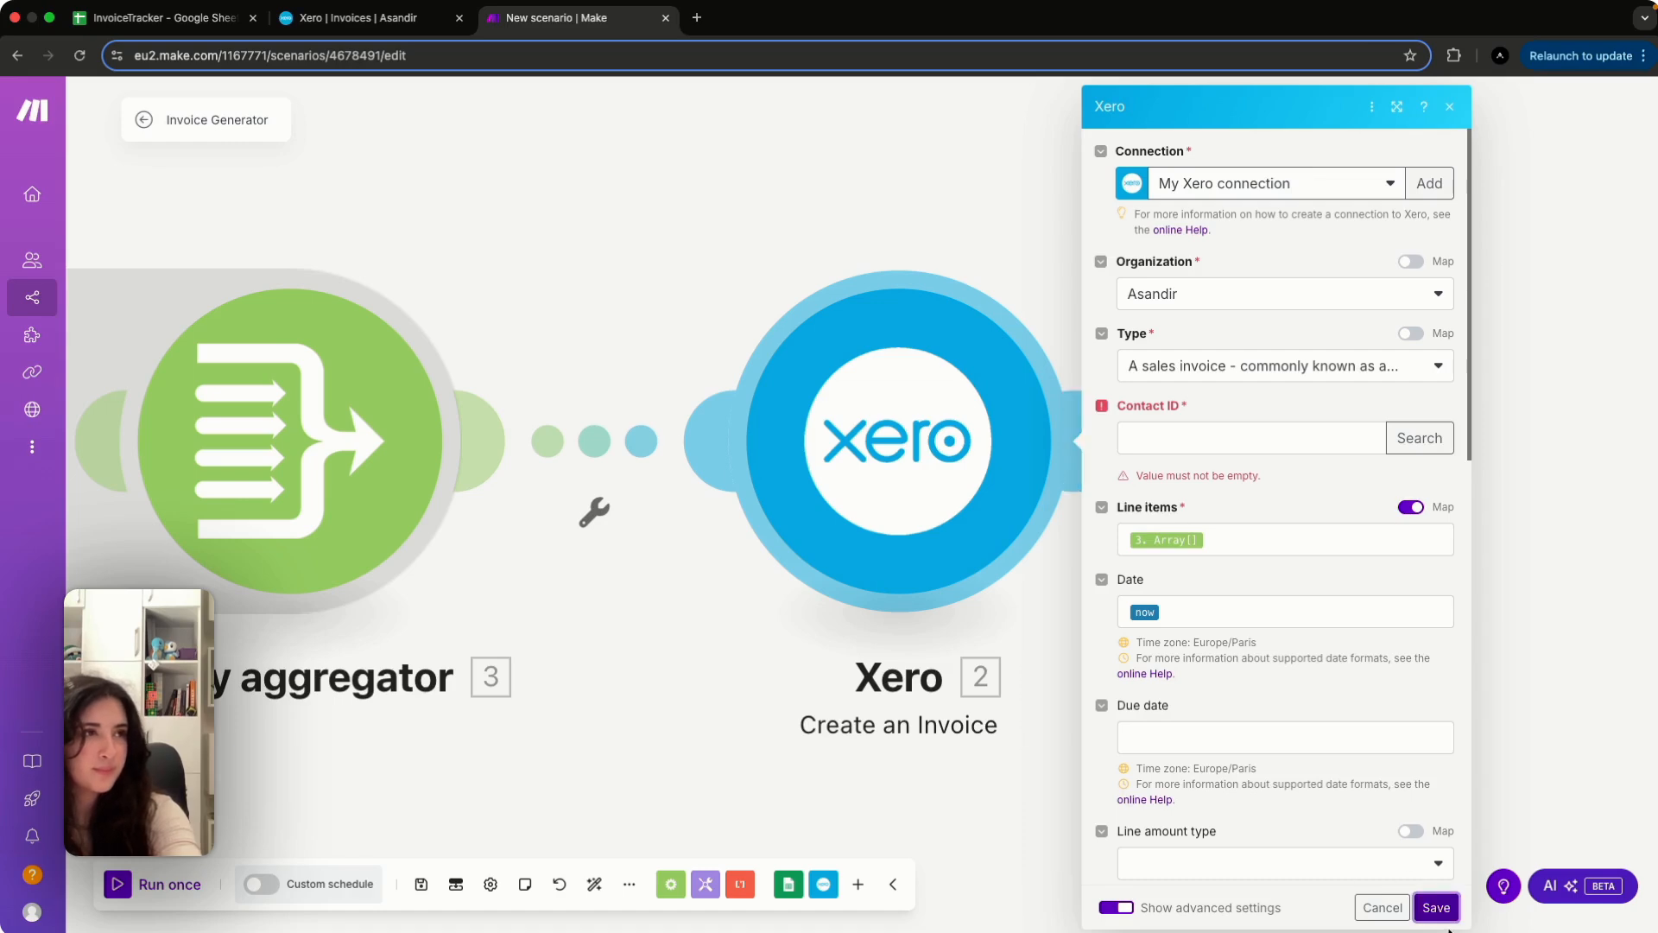
Map the invoice's Contact ID to the Array aggregator's Key and save the Create an Invoice module
left_click(1248, 430)
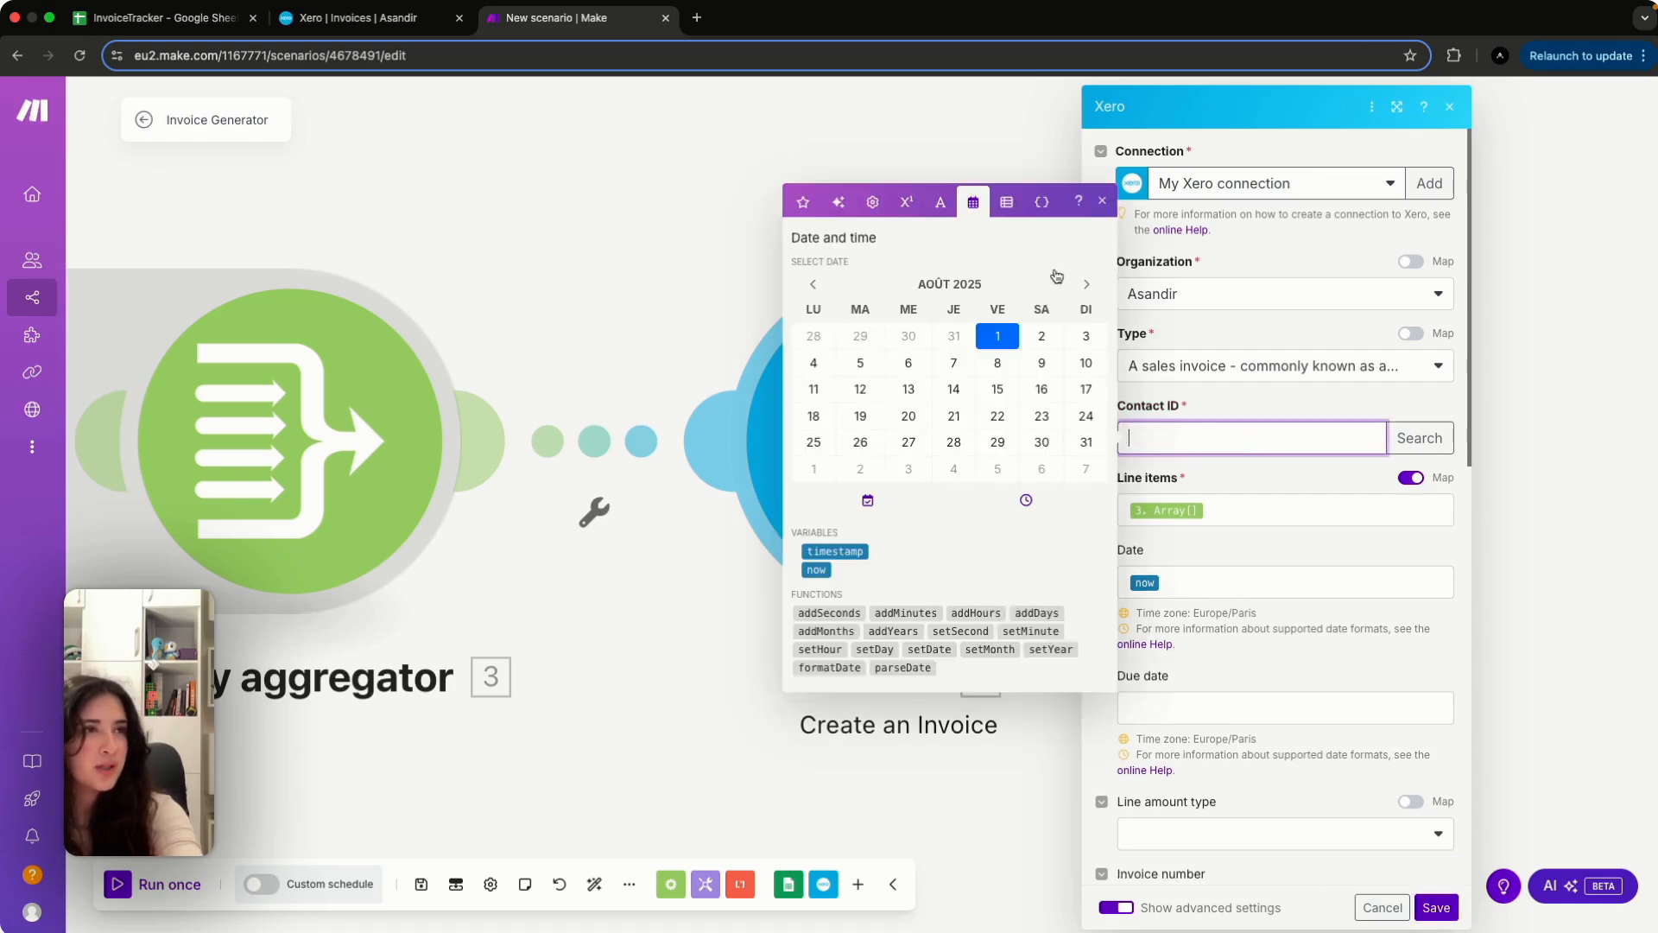
left_click(873, 202)
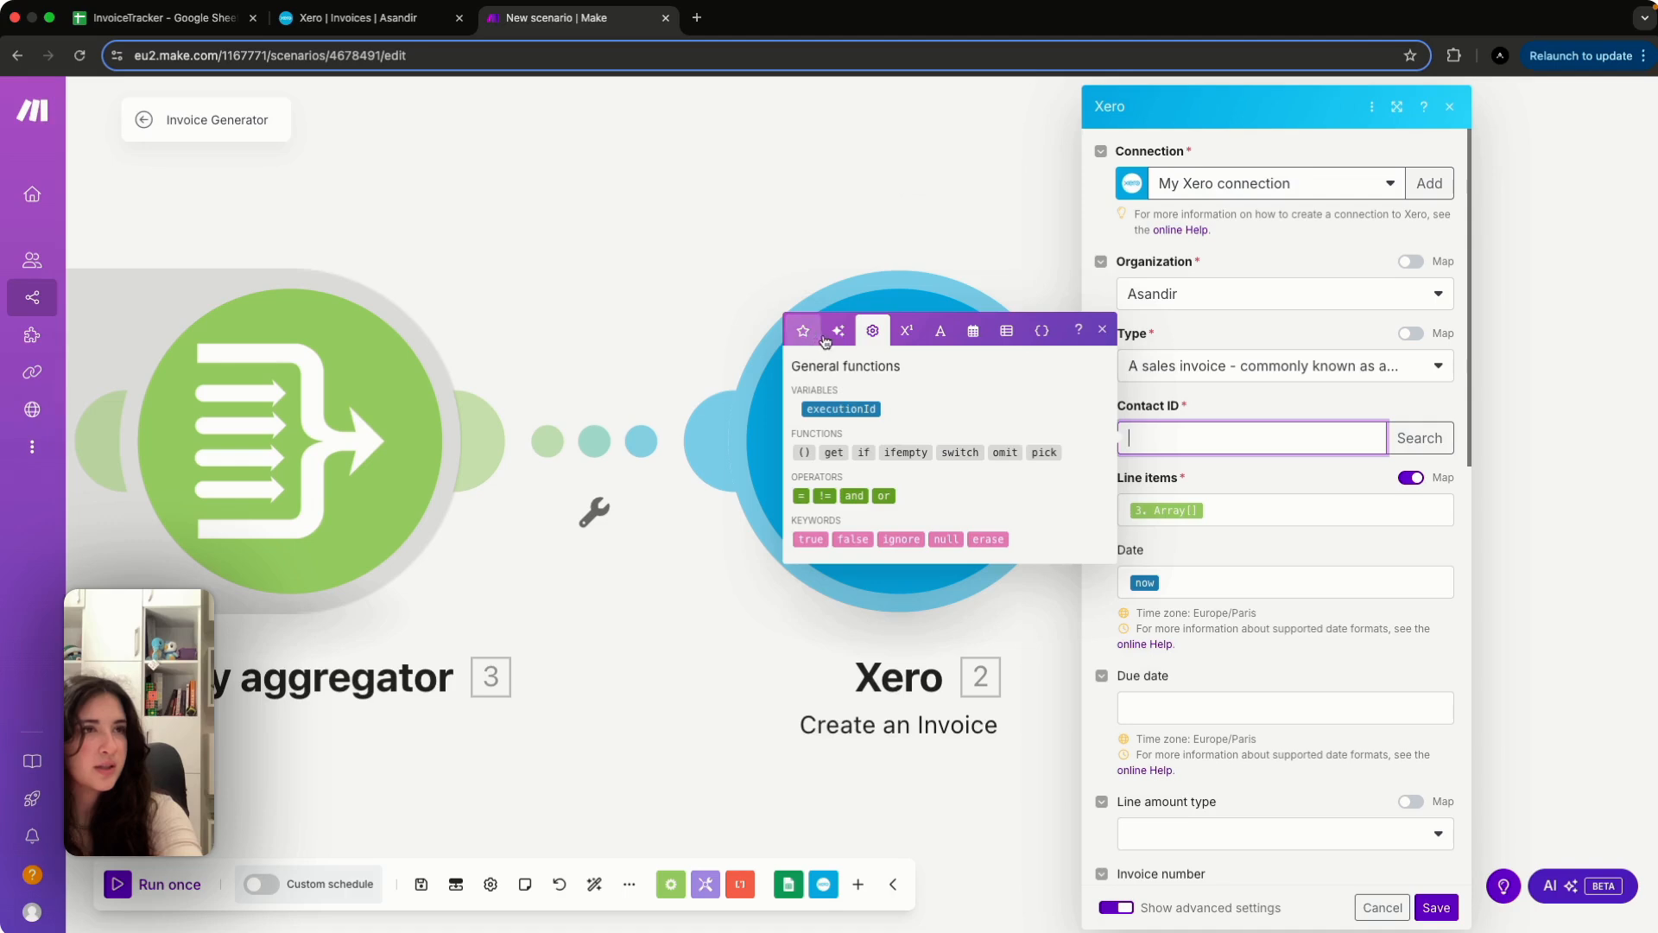
left_click(938, 336)
left_click(803, 296)
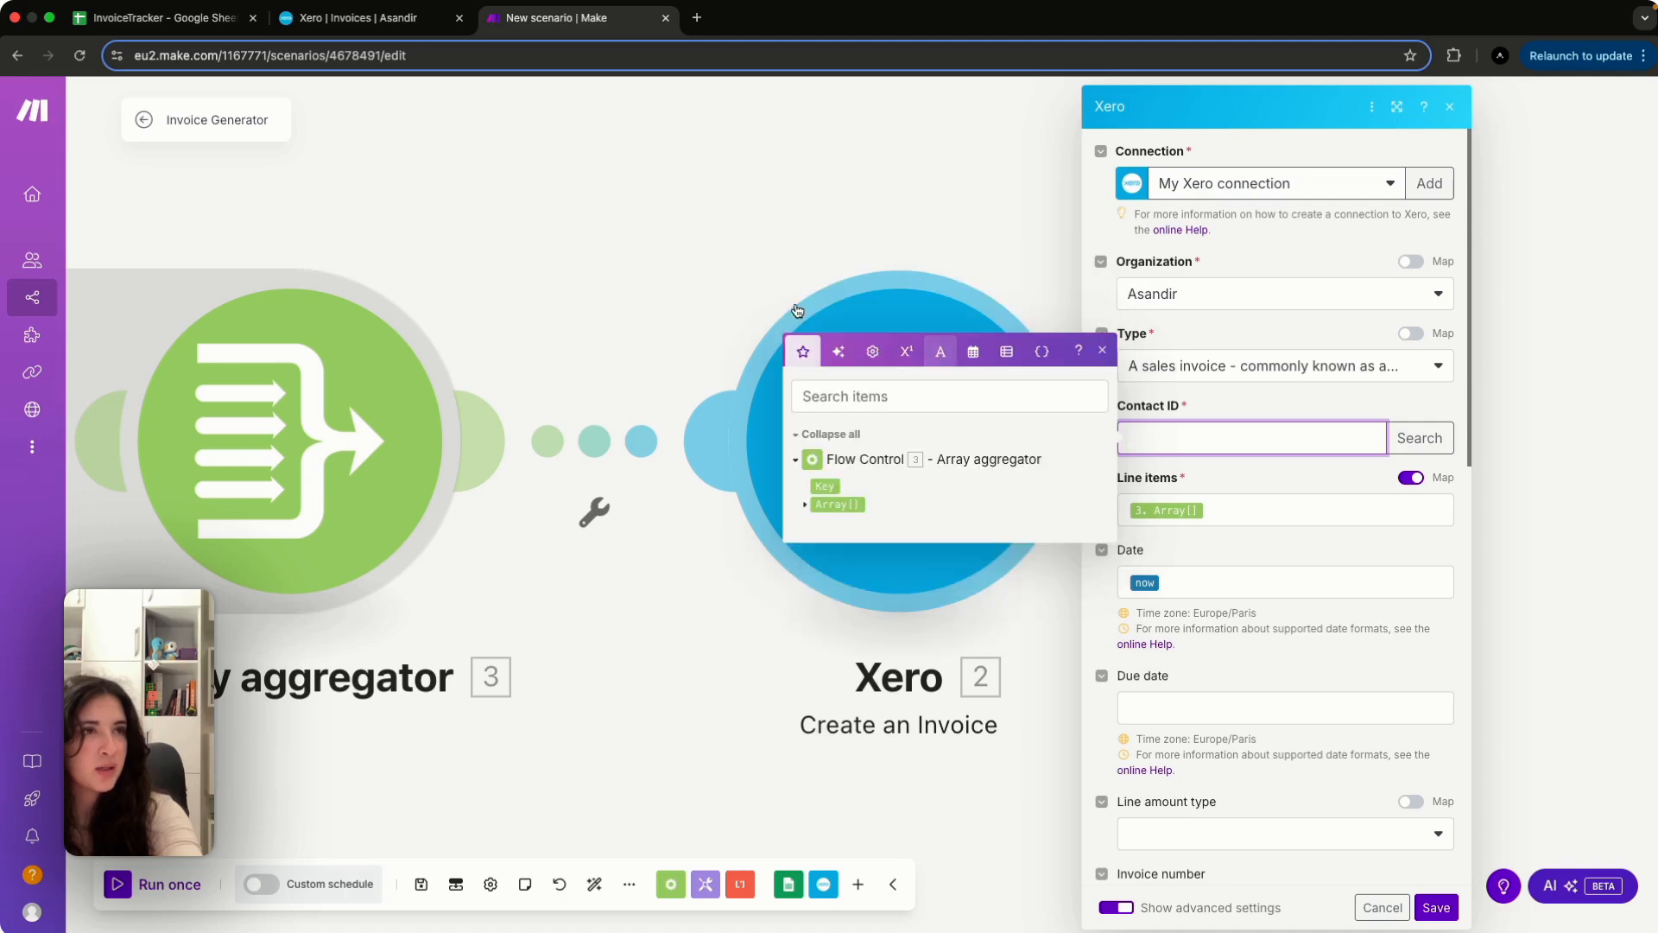
left_click(825, 485)
left_click(1255, 553)
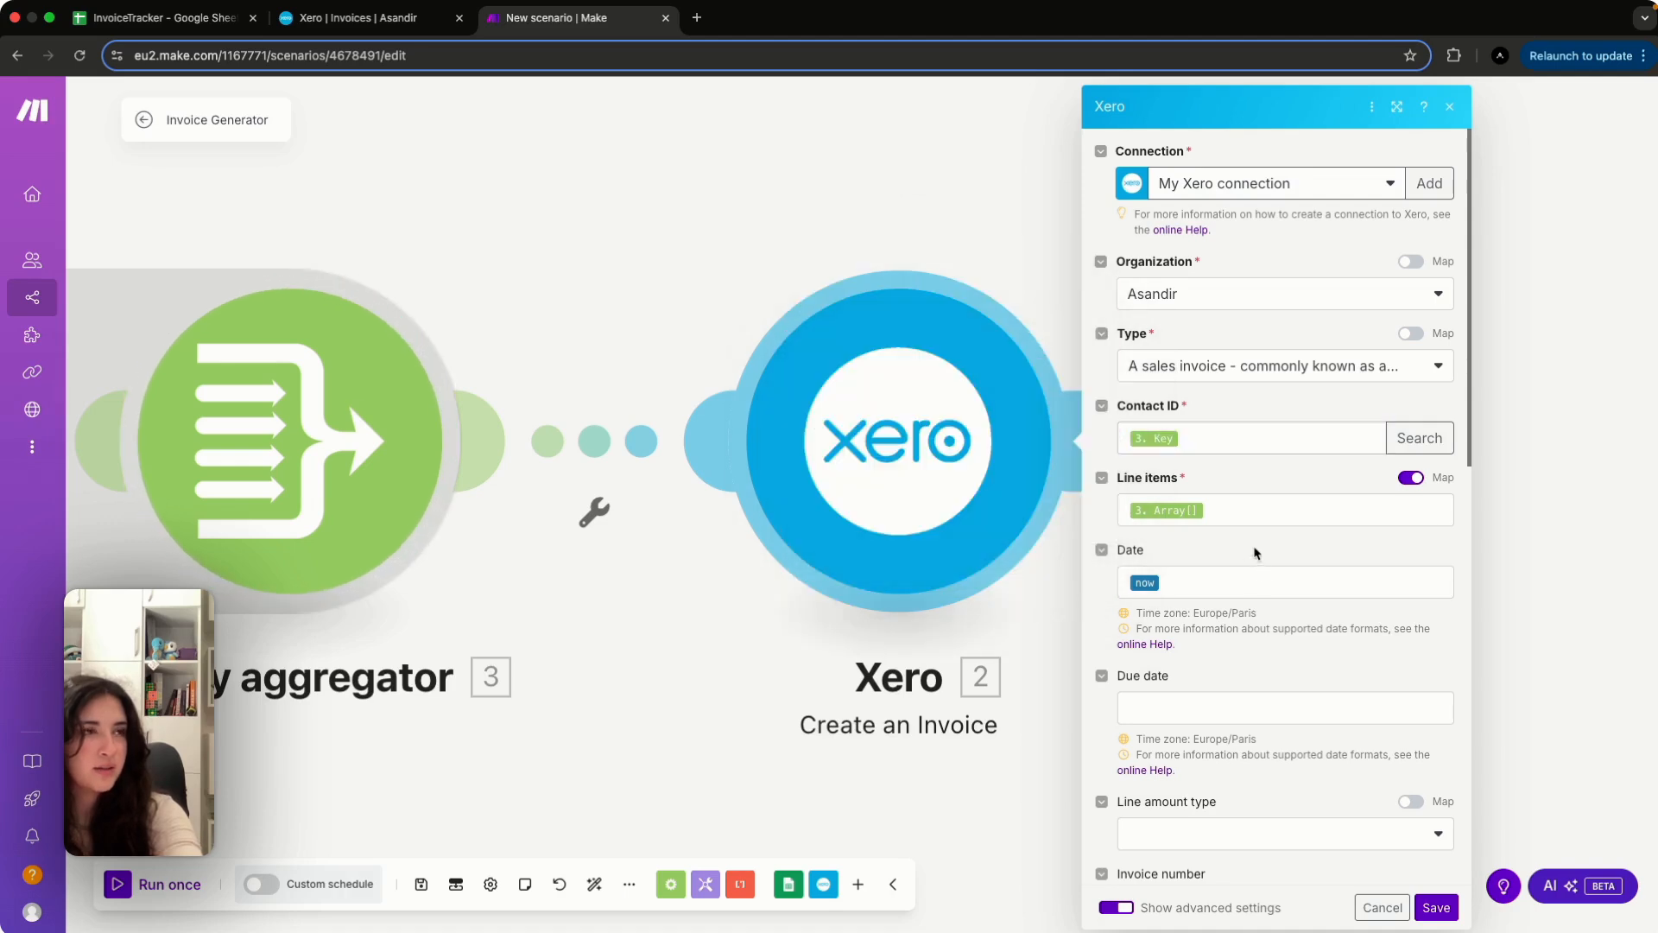
left_click(1437, 917)
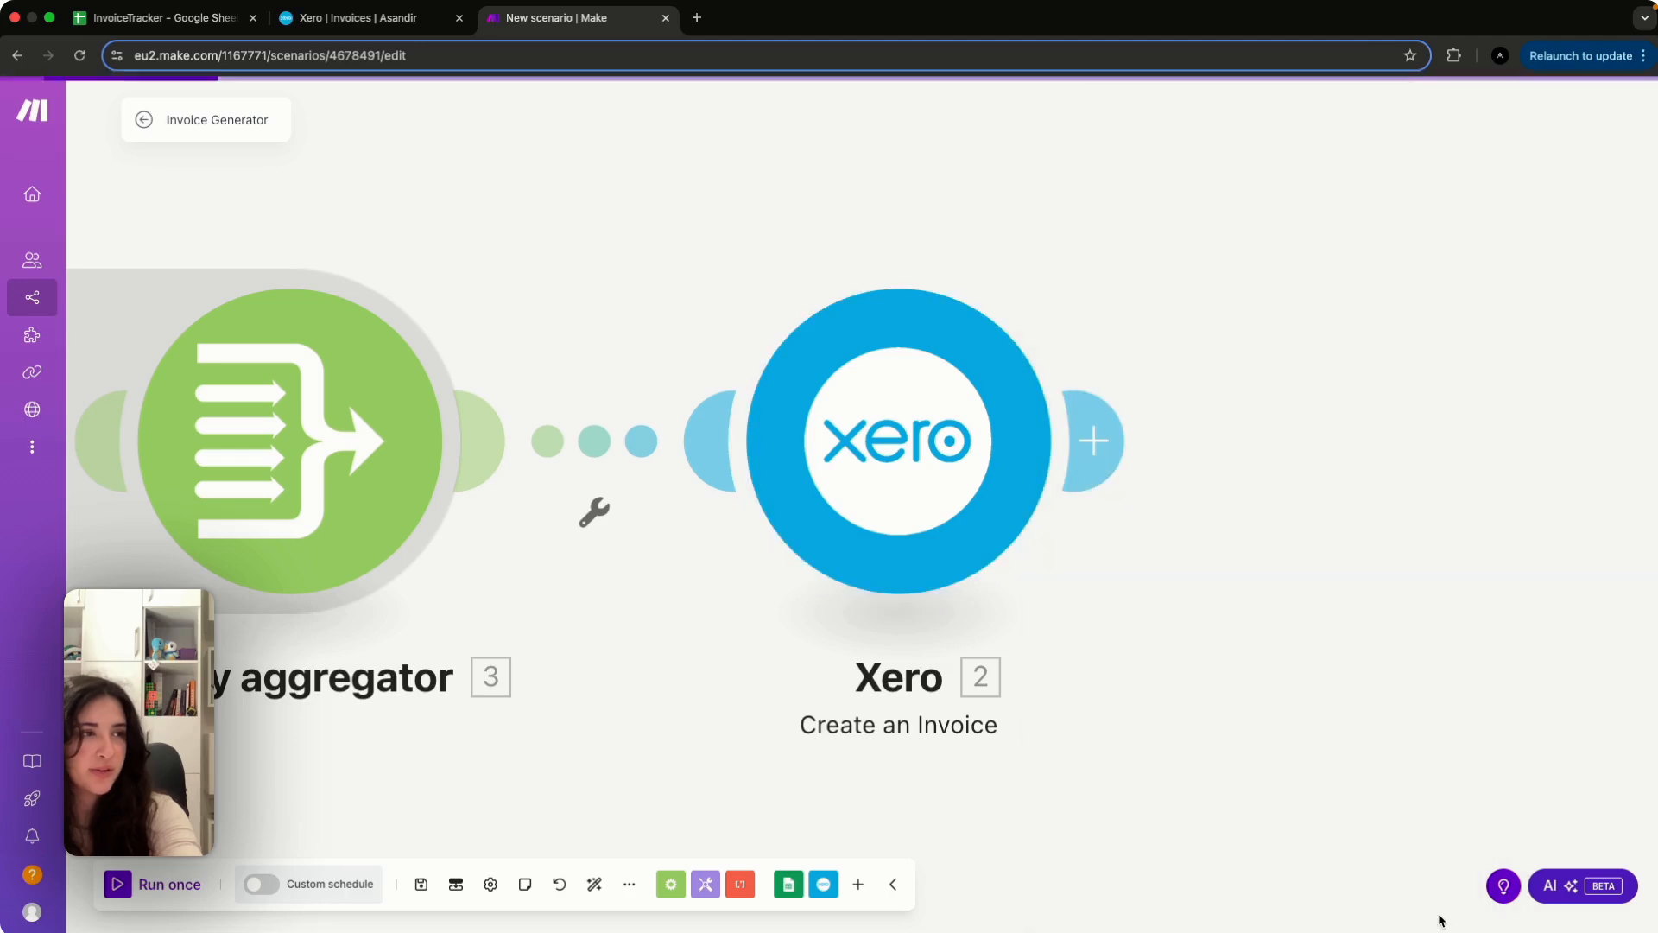
Insert a Xero Search for Contacts module between the Array aggregator and the Create an Invoice module
right_click(594, 448)
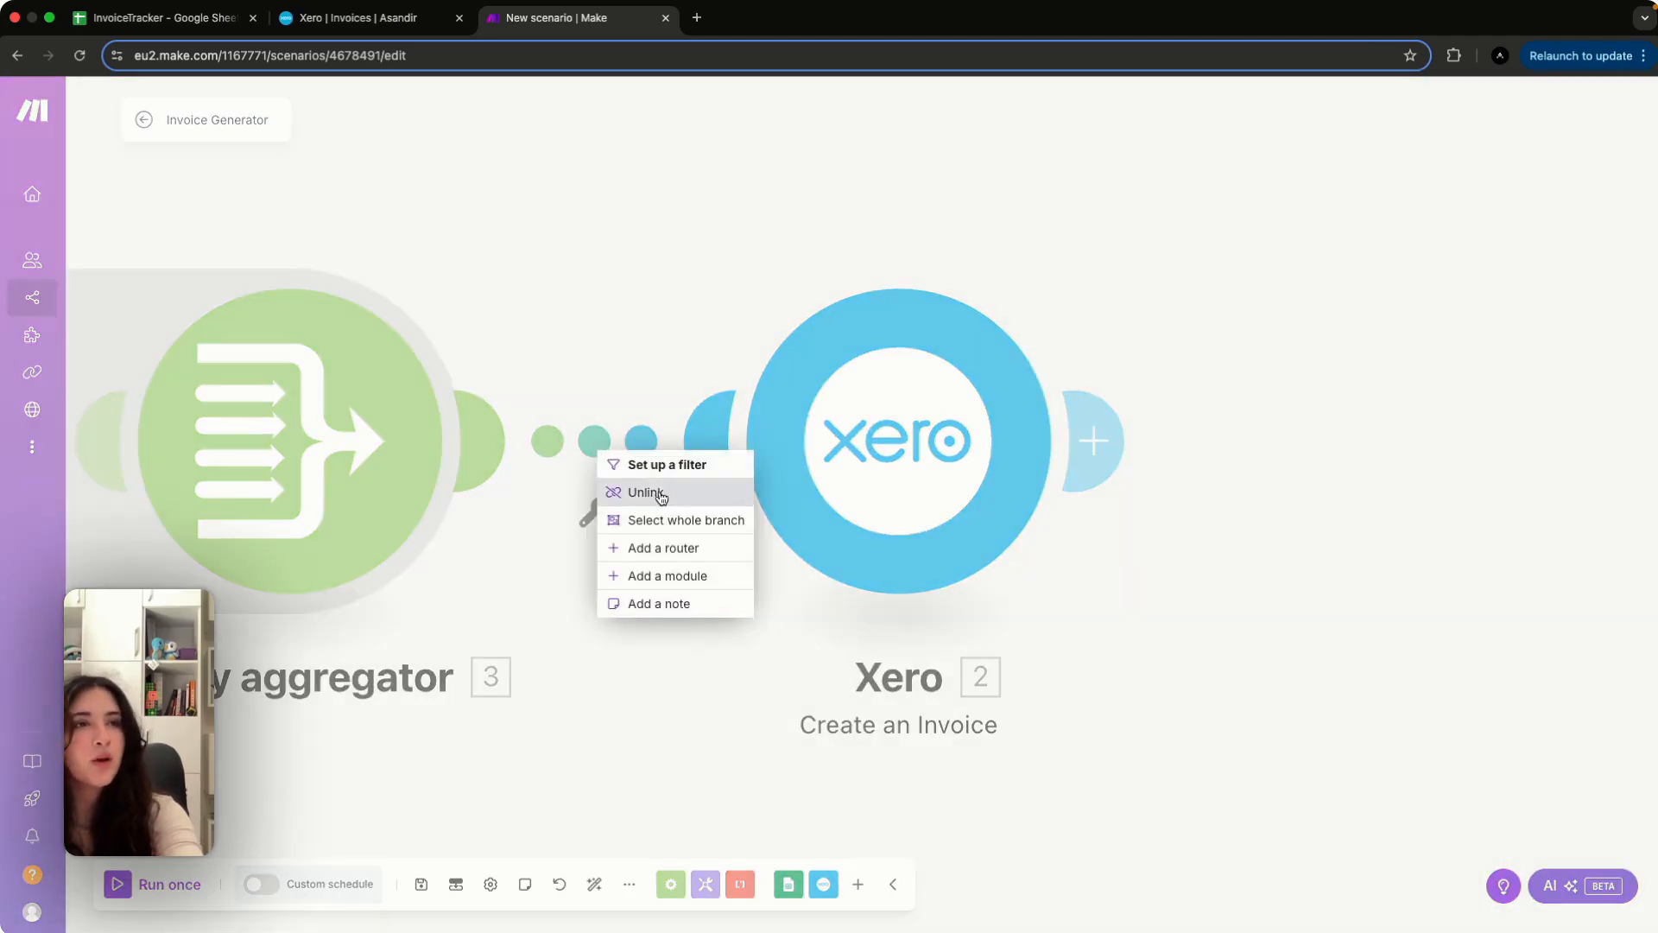
left_click(675, 587)
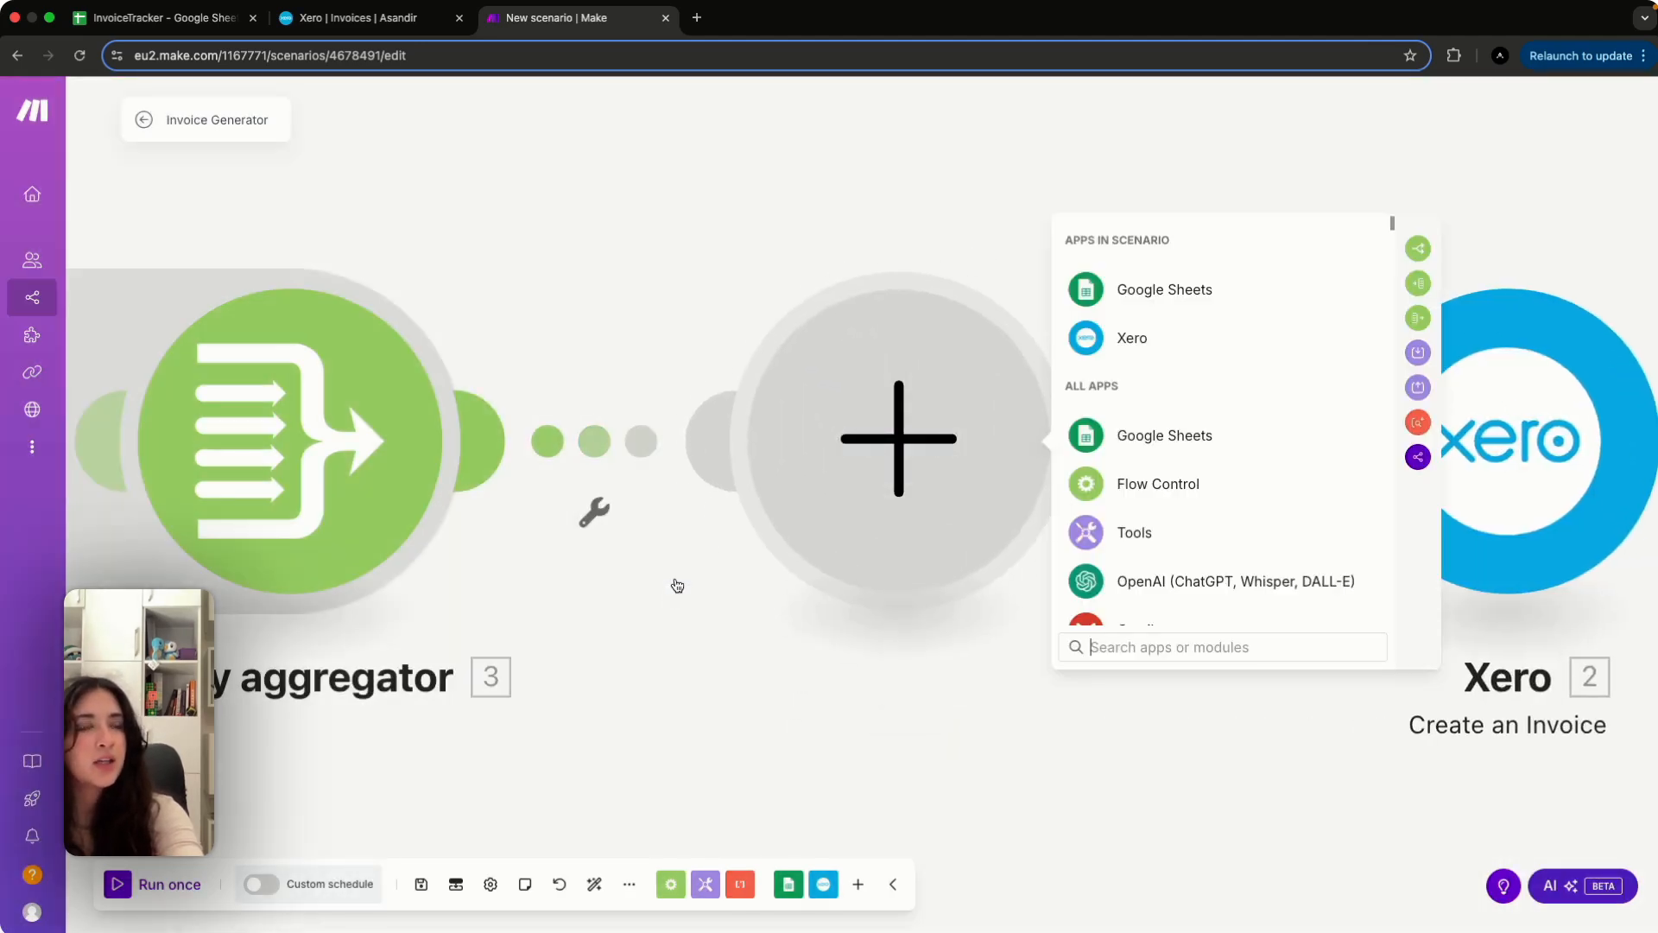
left_click(1127, 338)
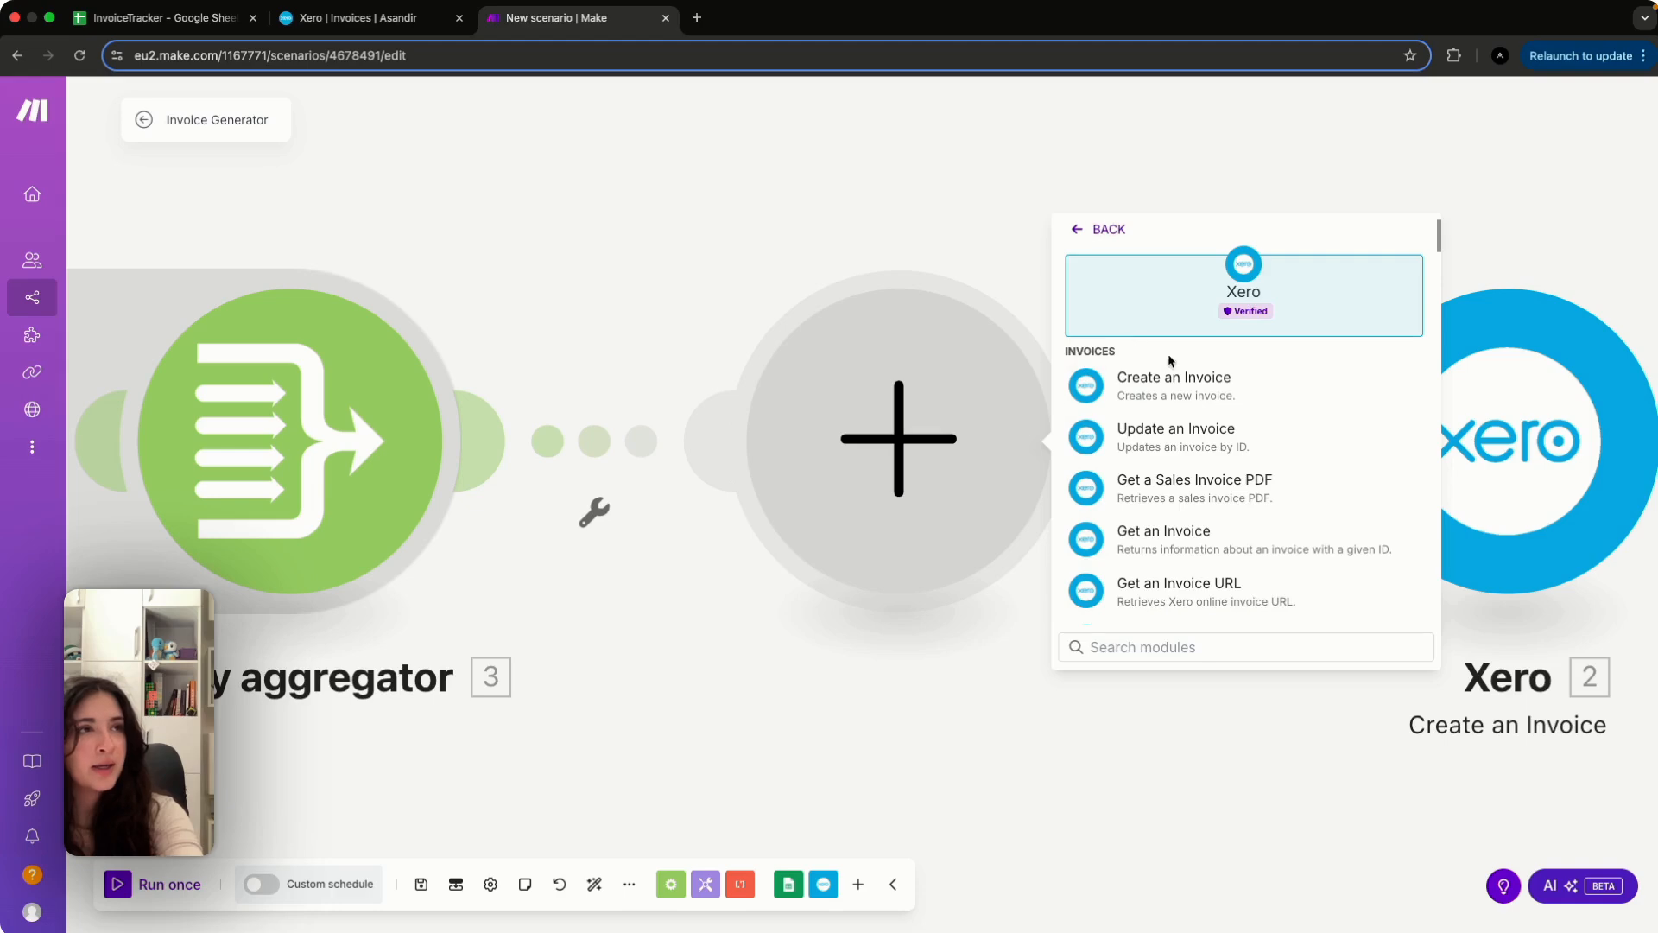
scroll(1171, 361, "down", 10)
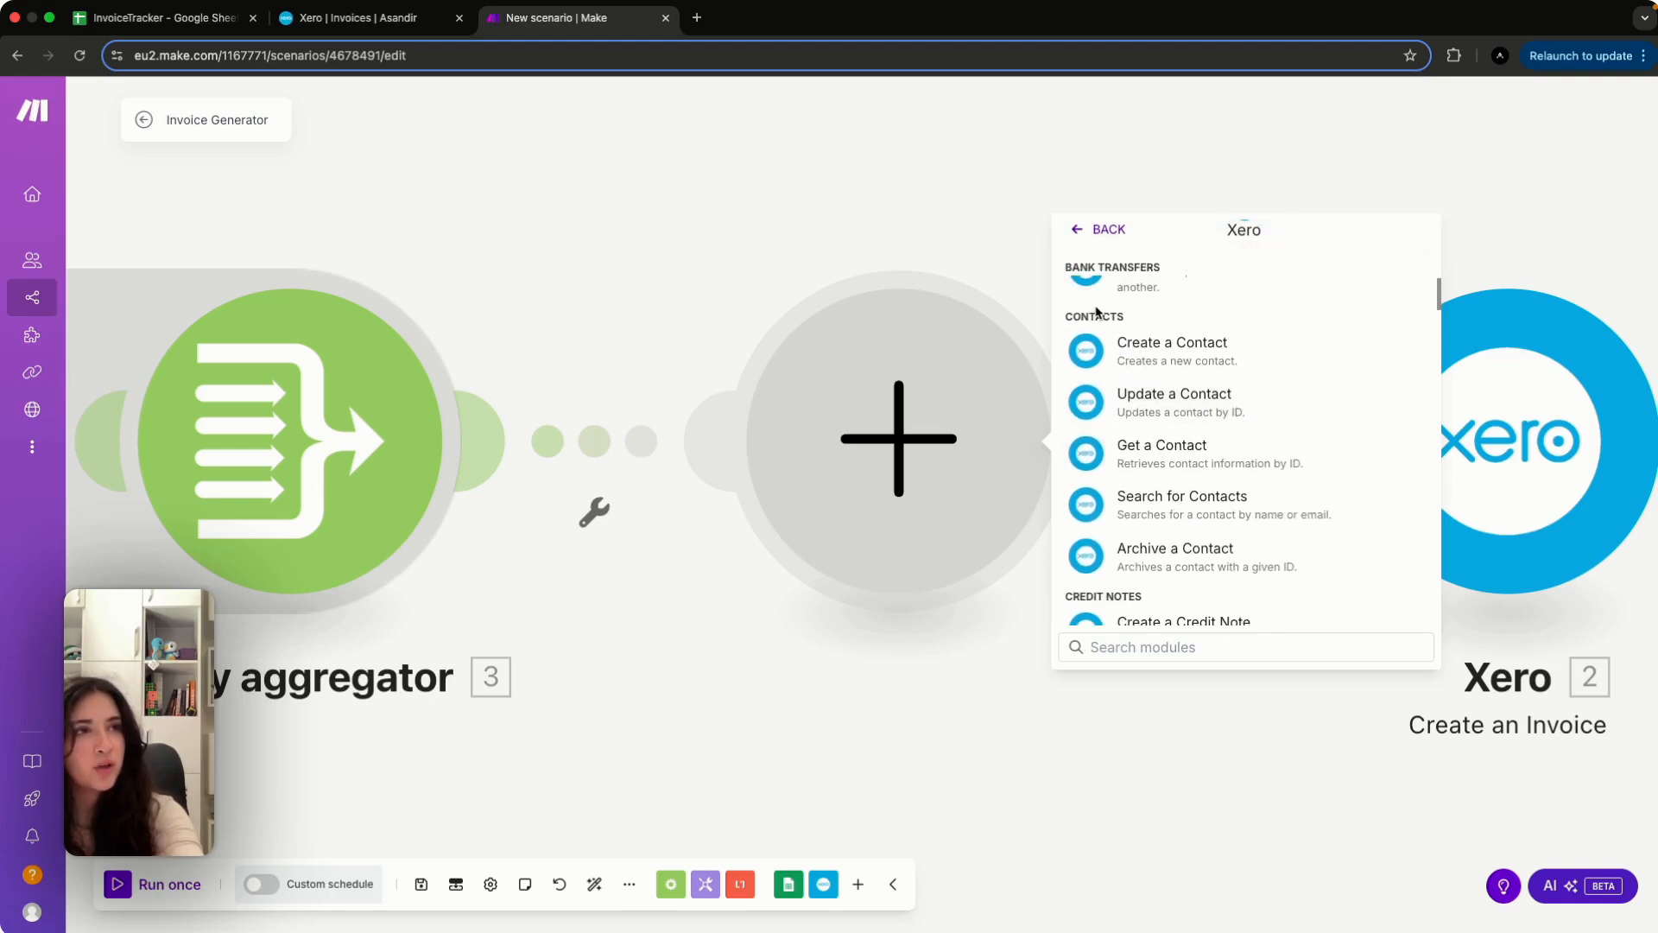
left_click(1176, 501)
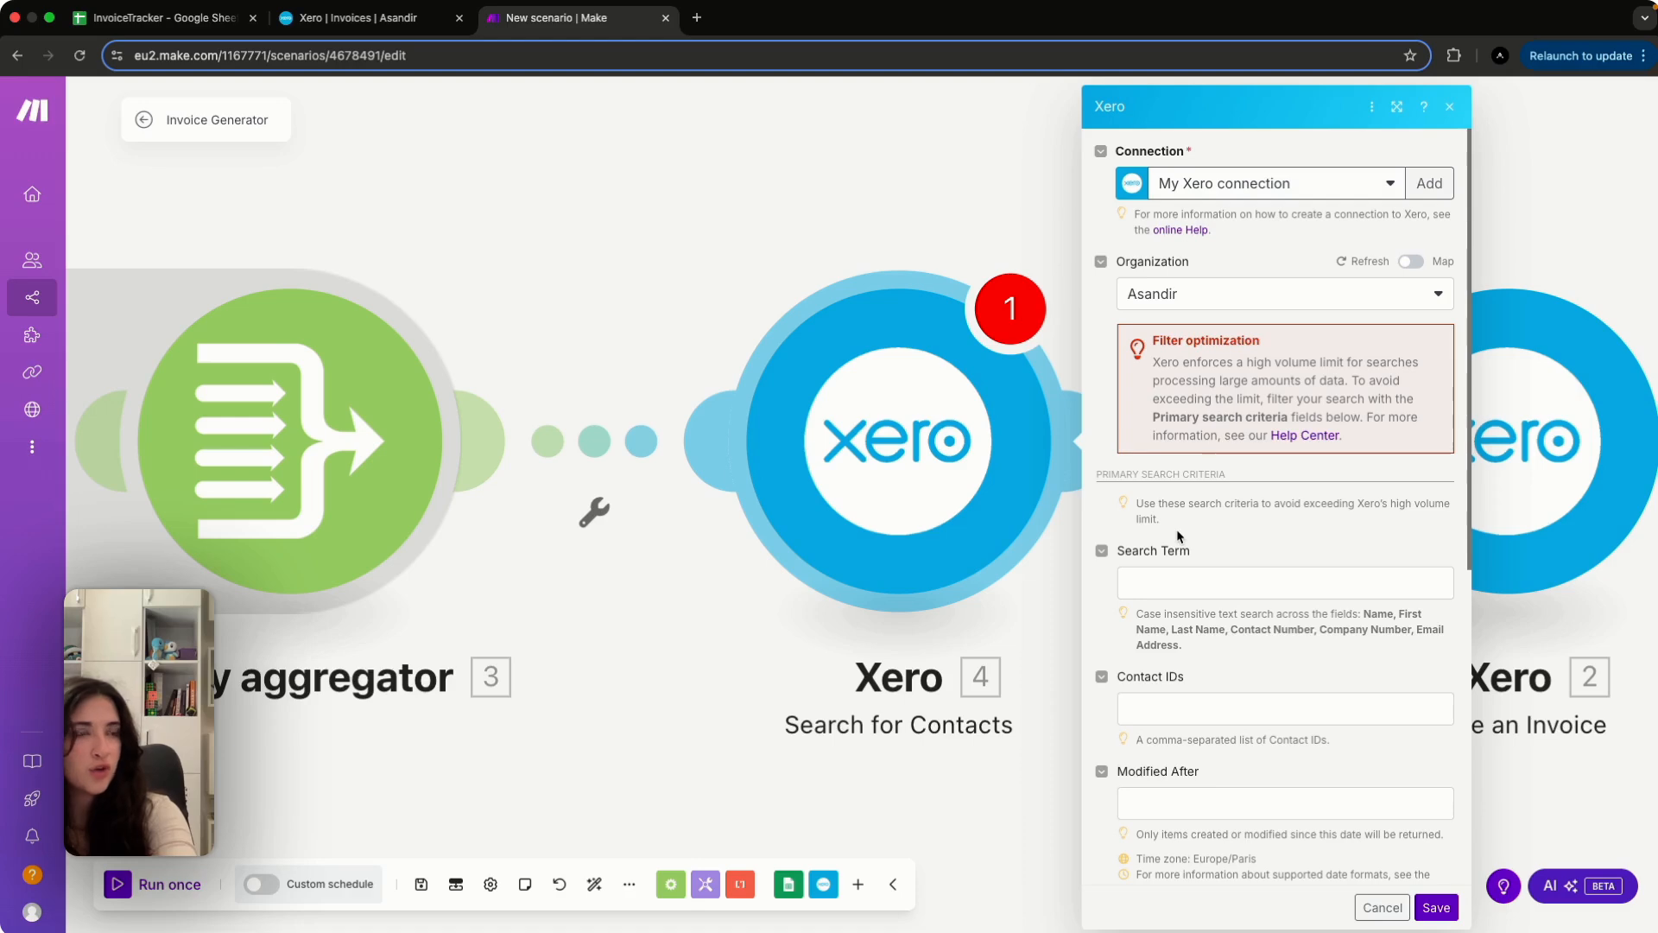
Map the contact search's Search Term to the Array aggregator's Key
scroll(1149, 509, "down", 1)
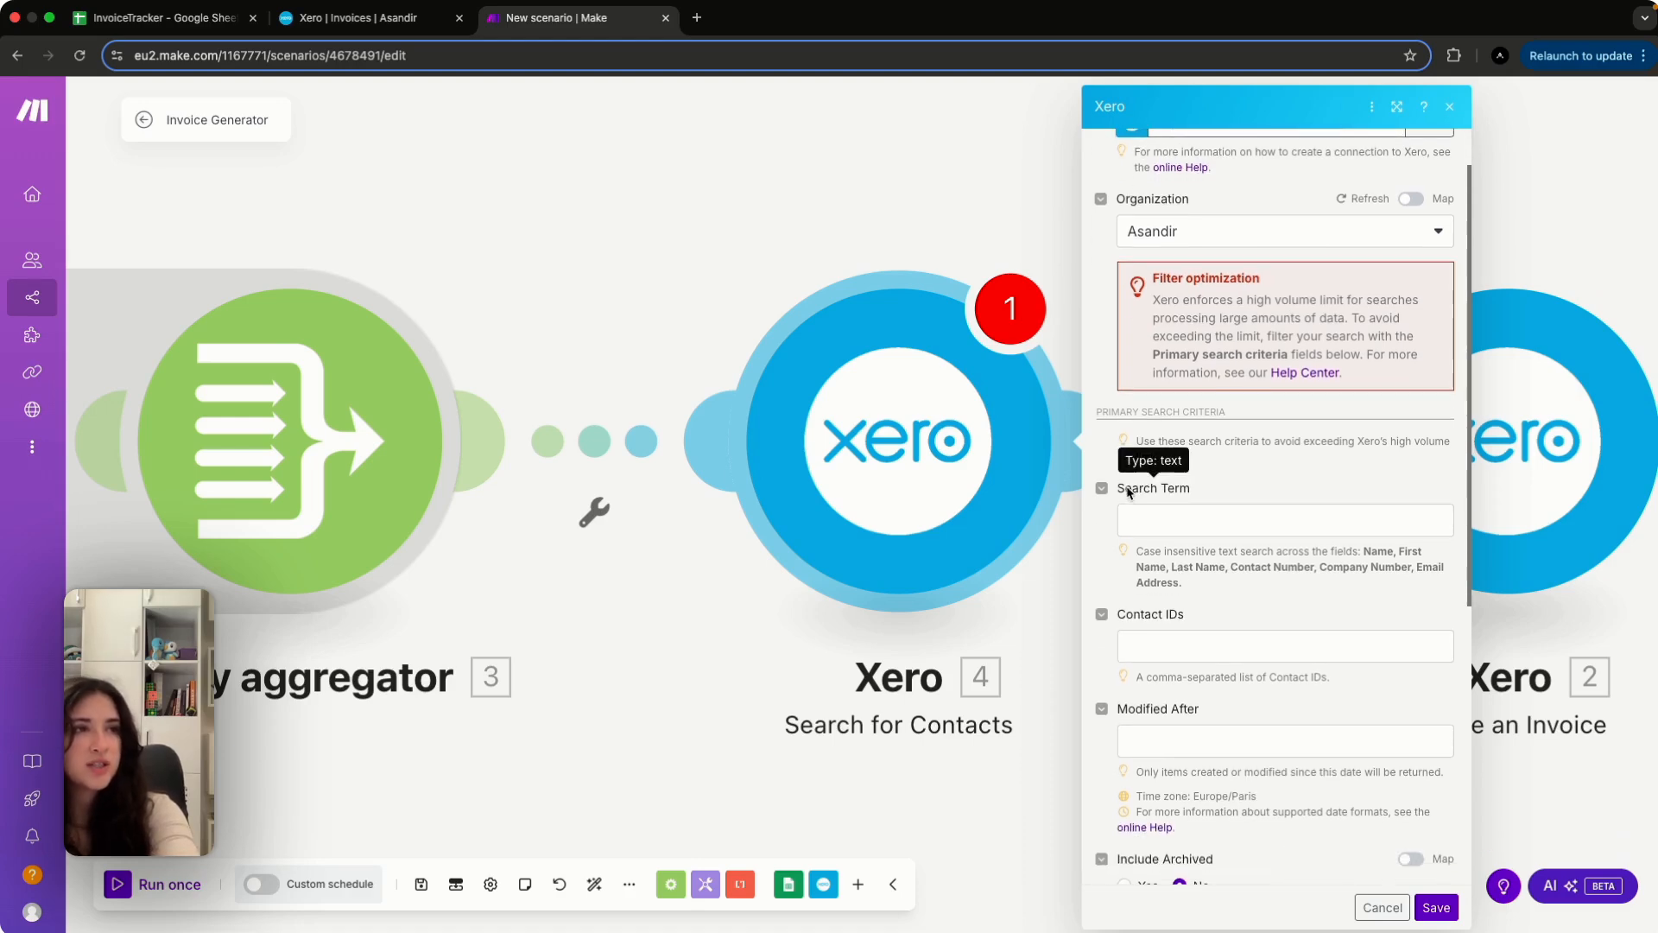
left_click(1159, 514)
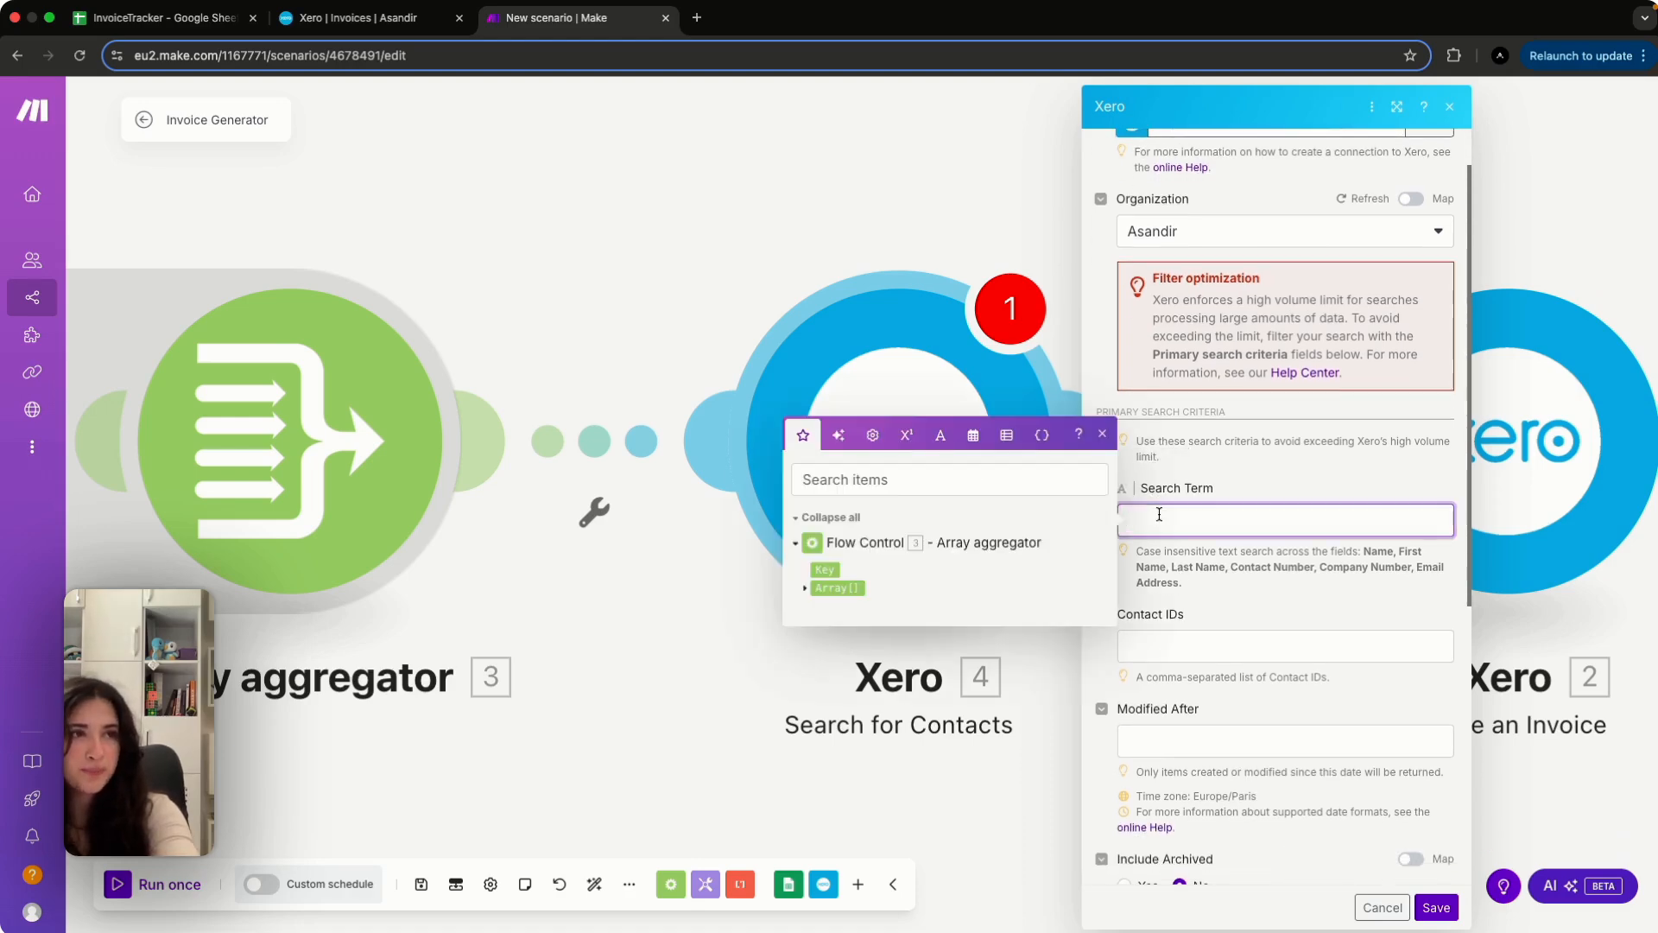
left_click(826, 568)
left_click(1188, 563)
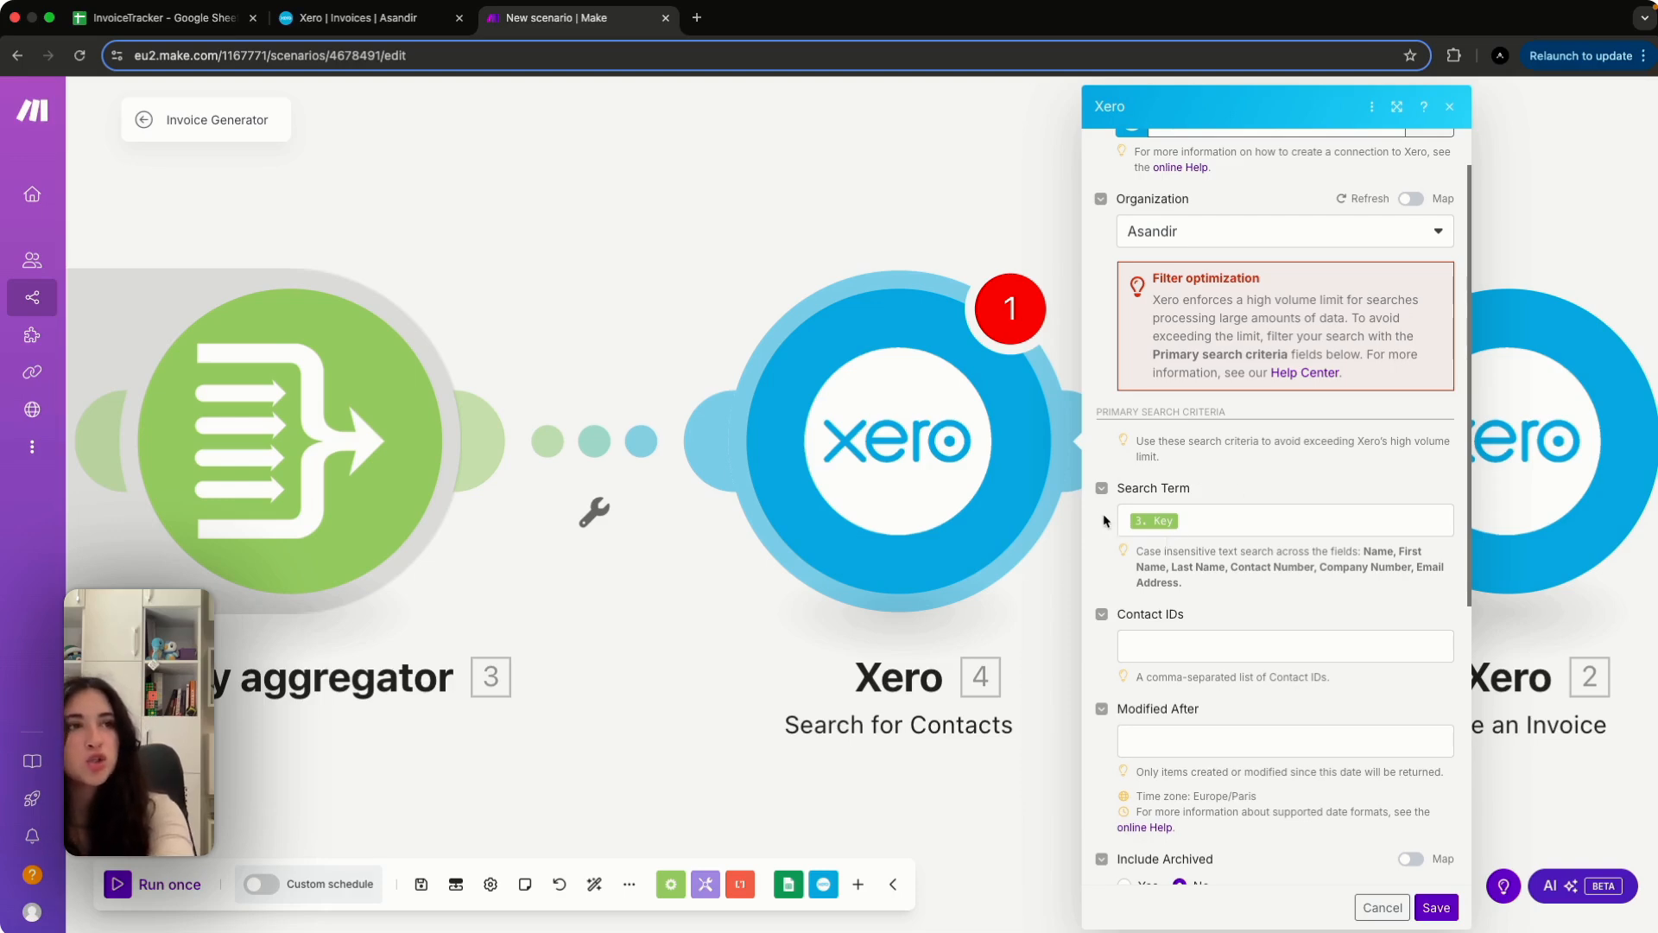
Set the contact search's Search by option to Pre-defined Filter, and save the module and the scenario
scroll(1170, 630, "down", 5)
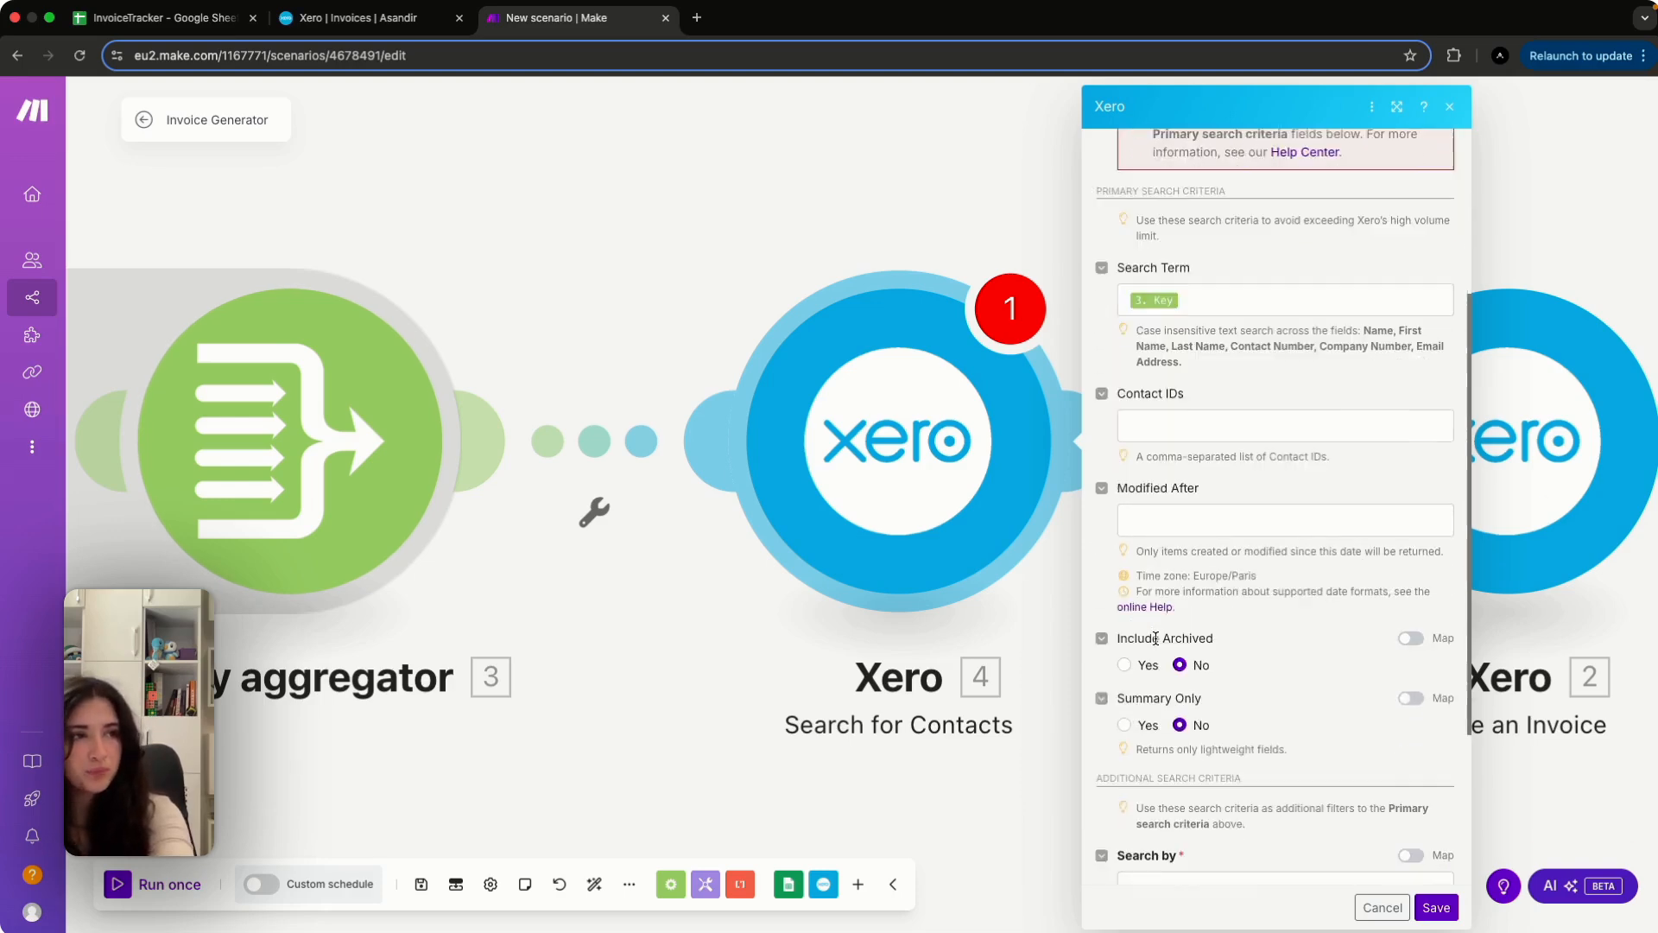
scroll(1186, 709, "down", 1)
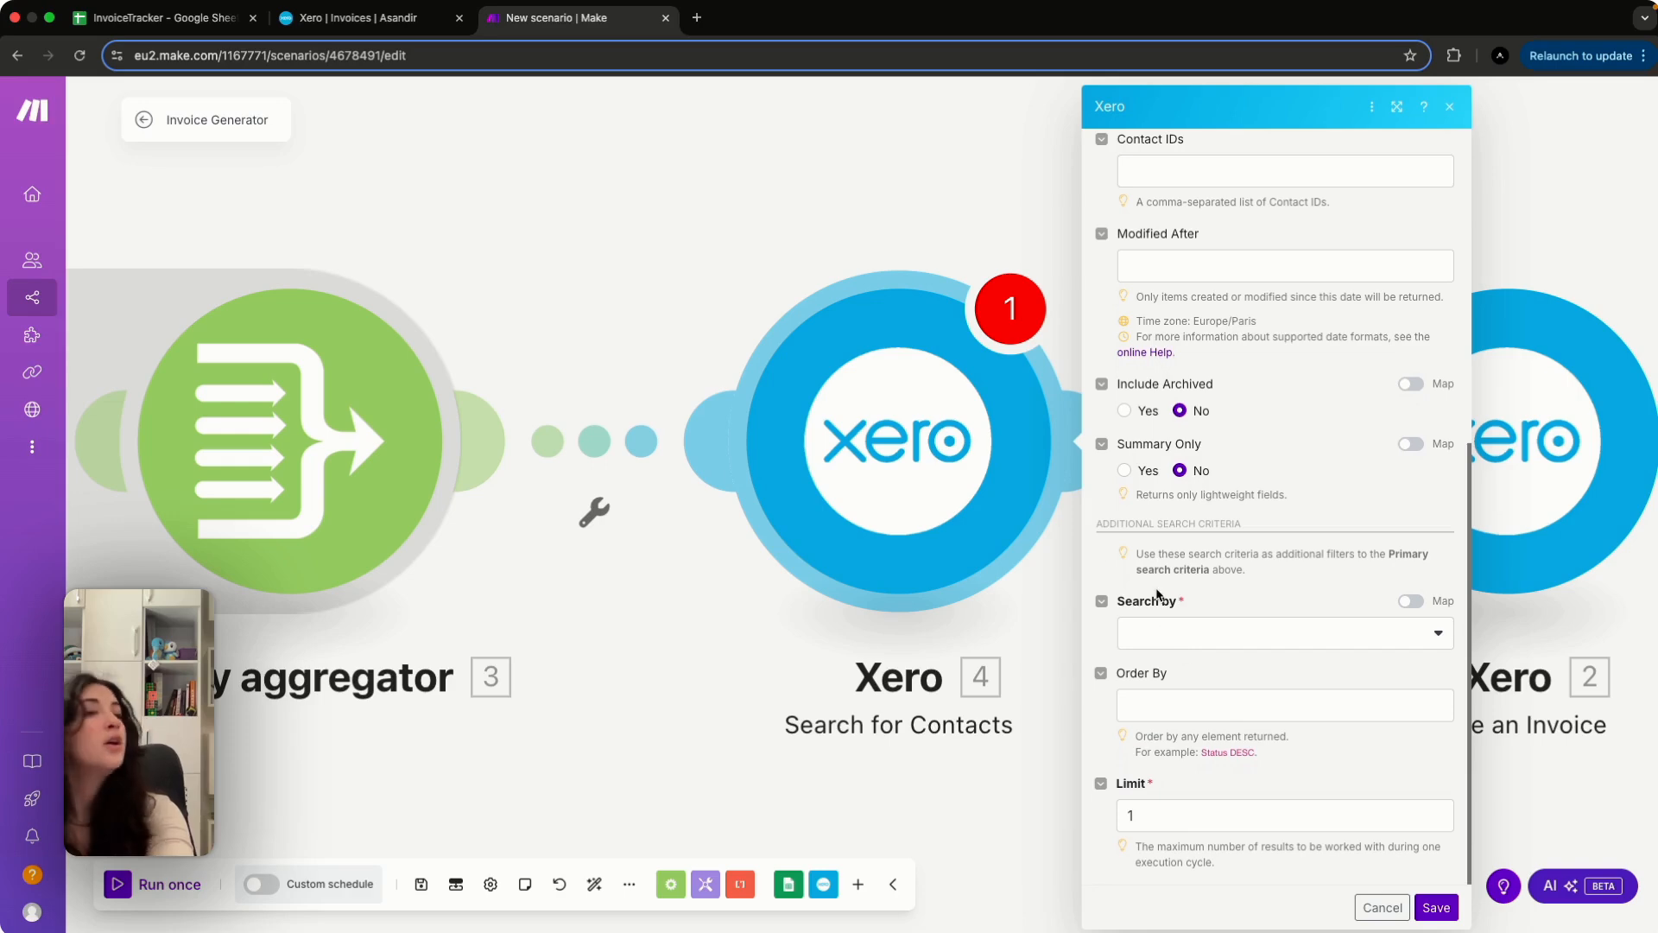
left_click(1164, 635)
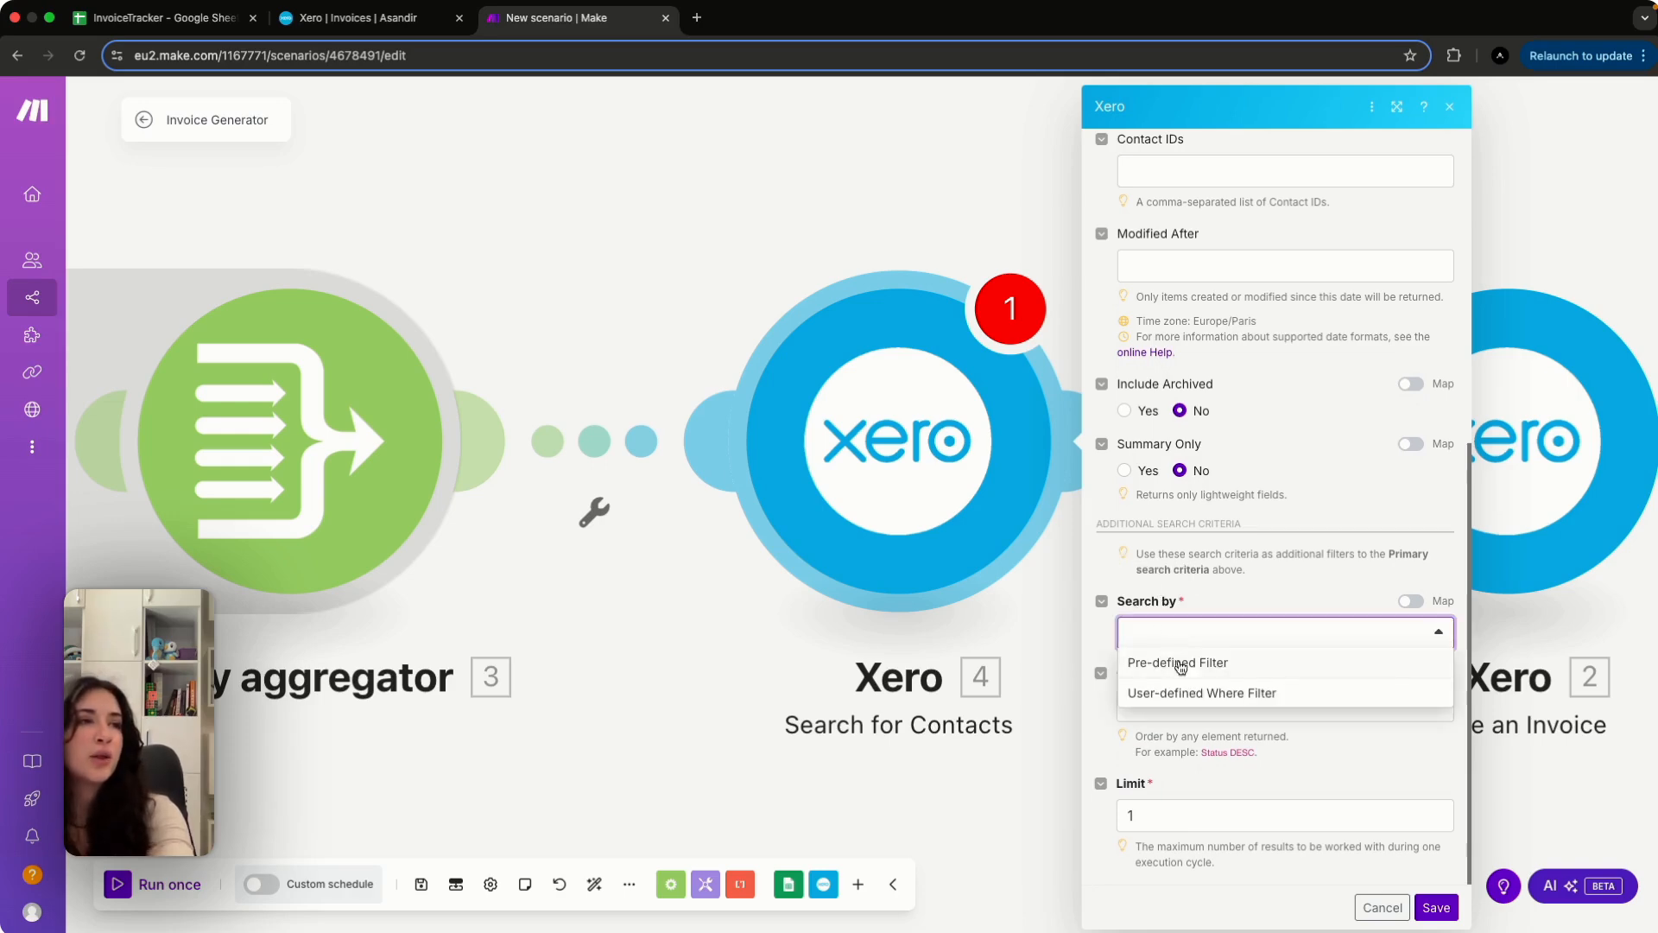
left_click(1213, 701)
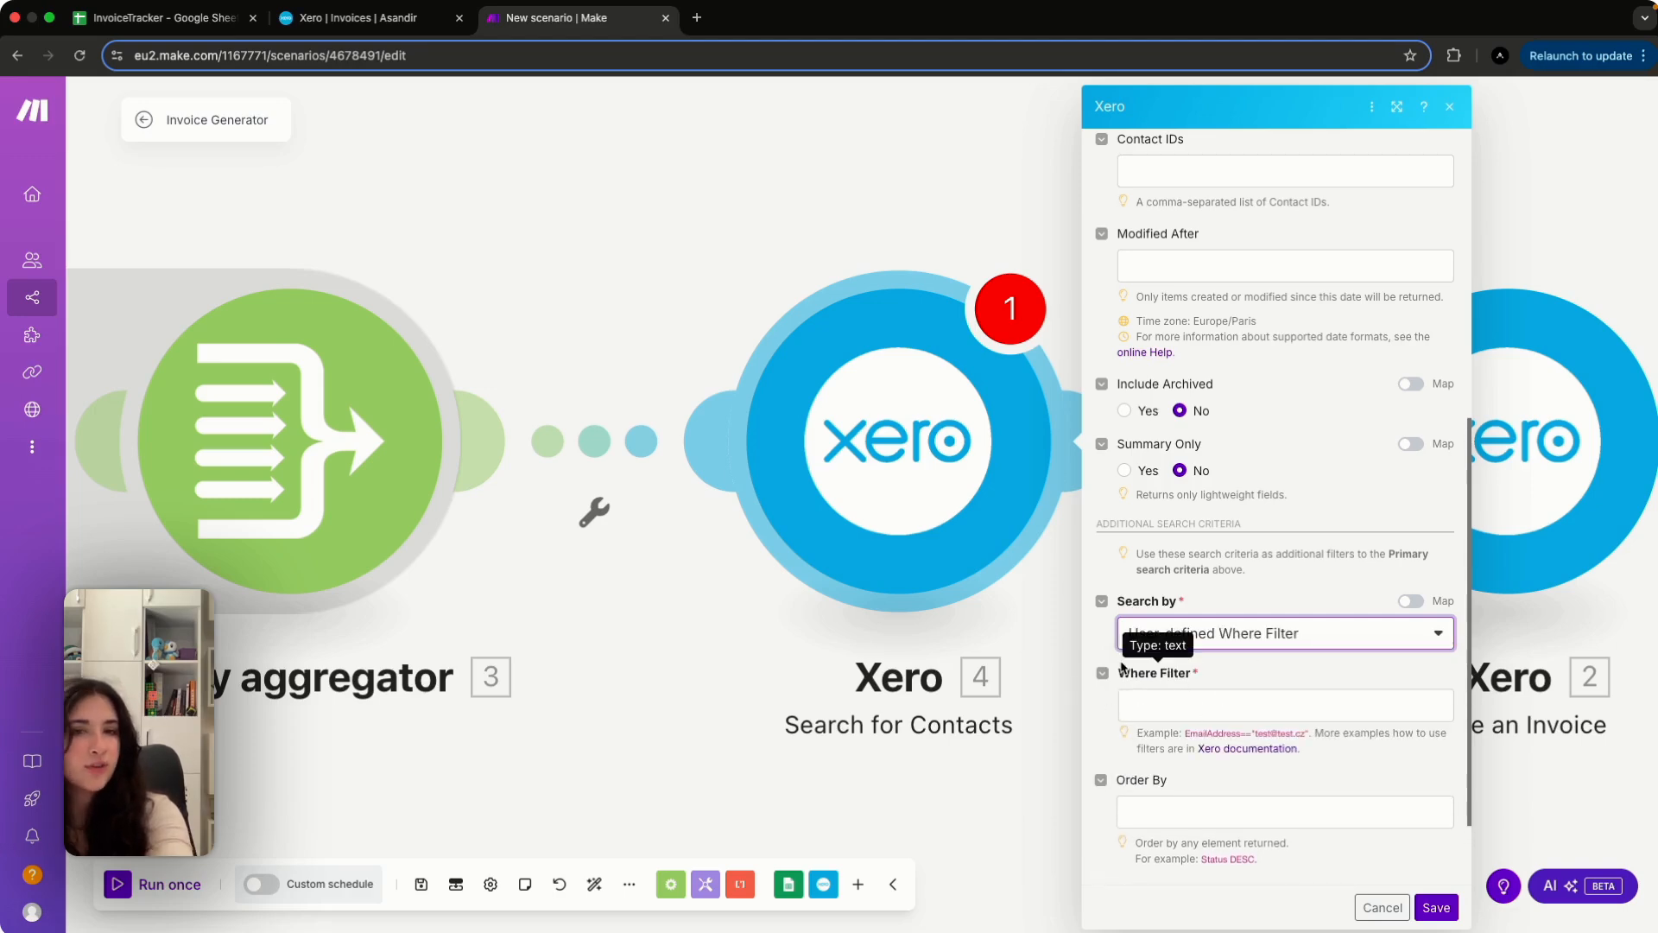
left_click(1278, 633)
left_click(1231, 663)
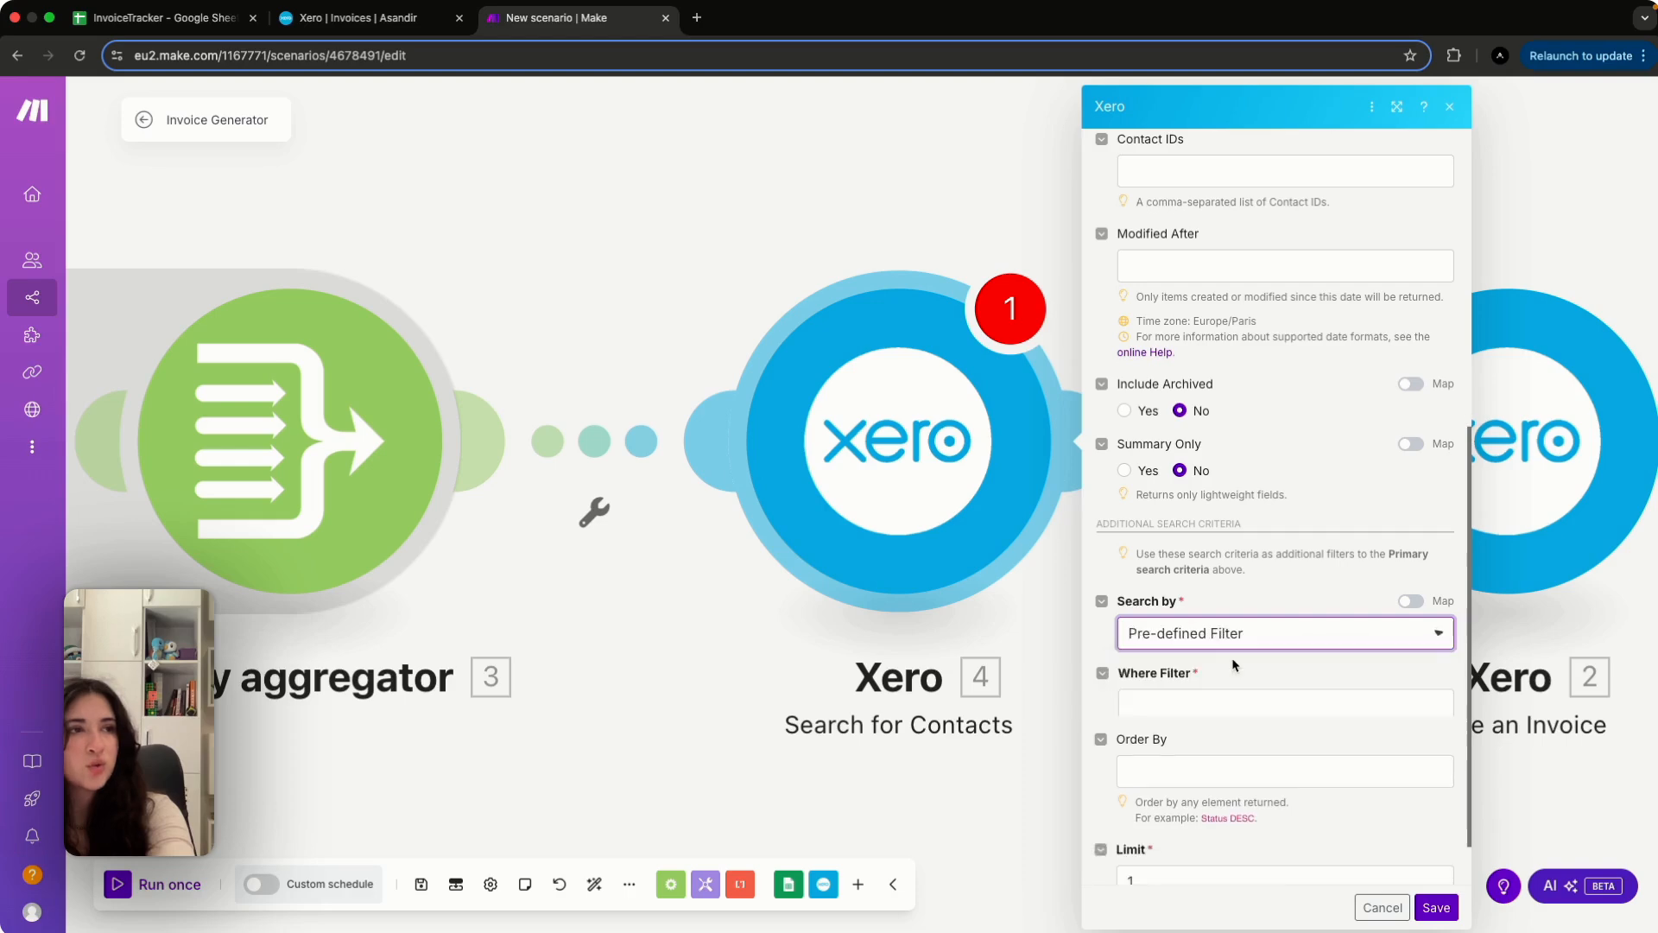
scroll(1259, 356, "up", 5)
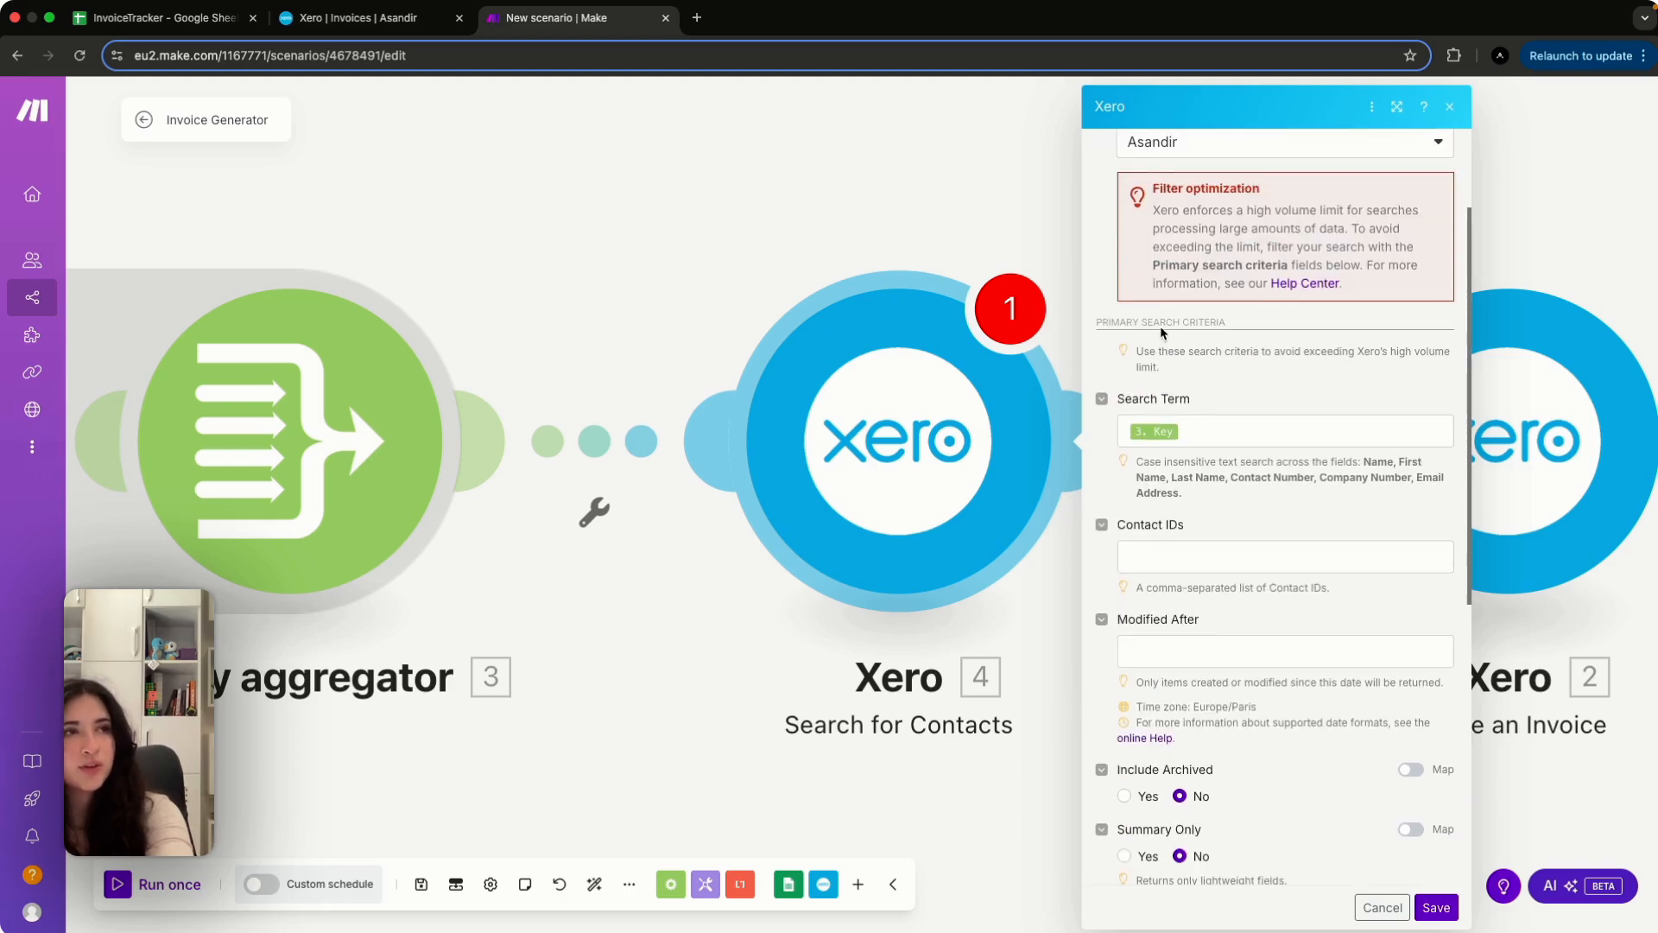
left_click(1436, 909)
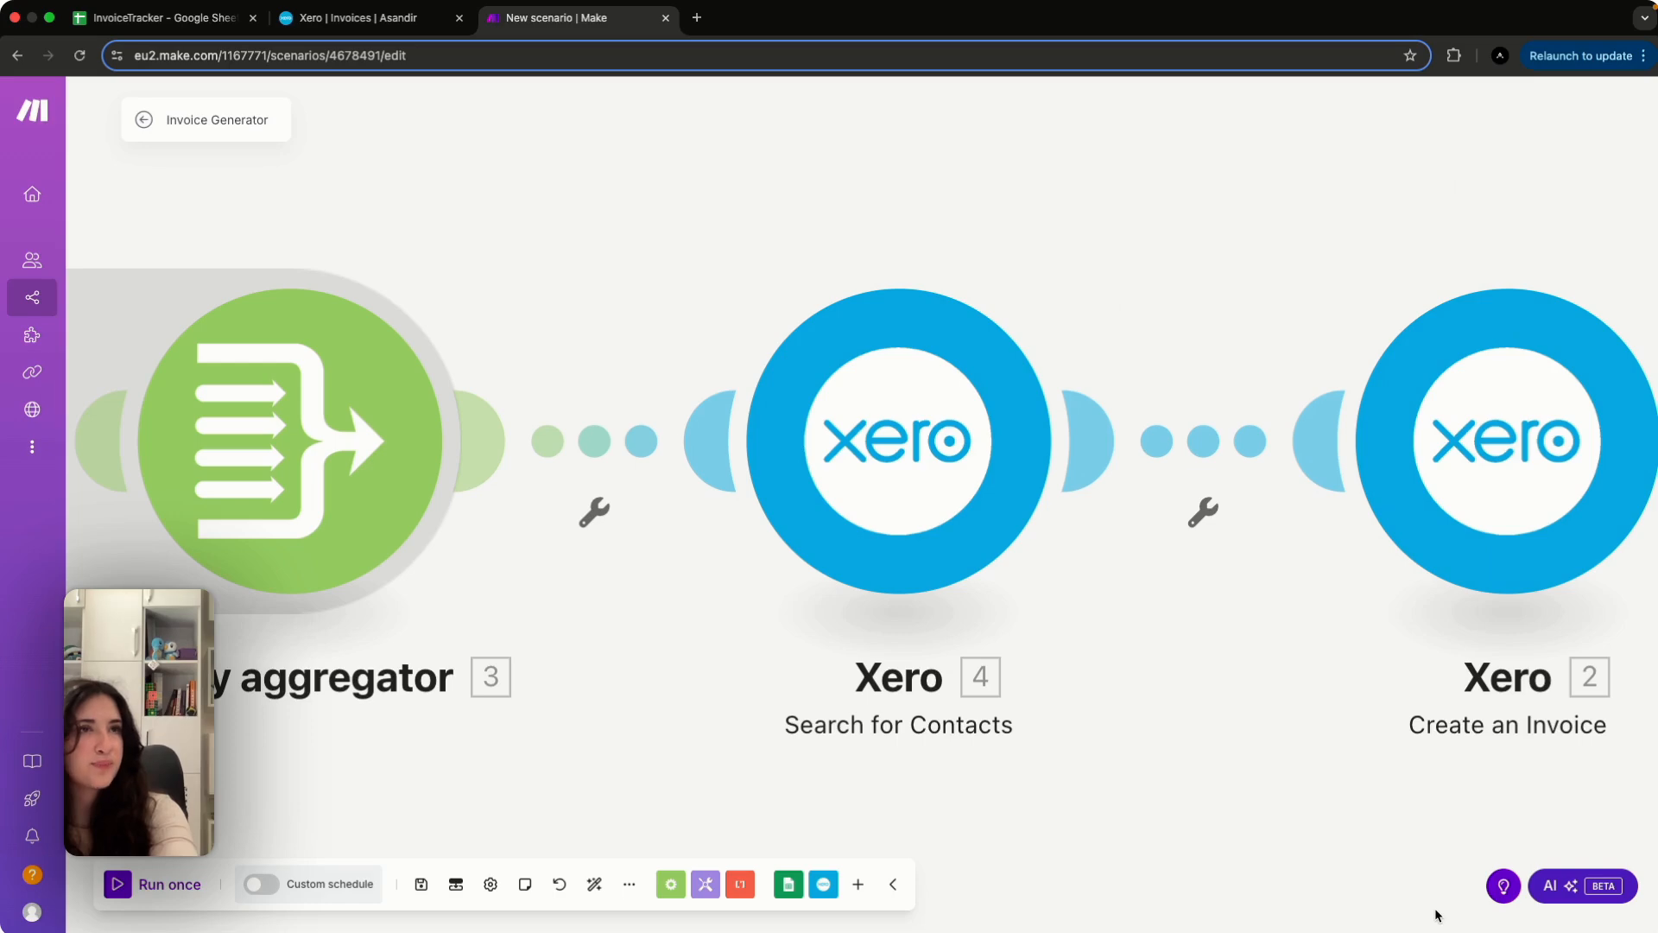
left_click(421, 883)
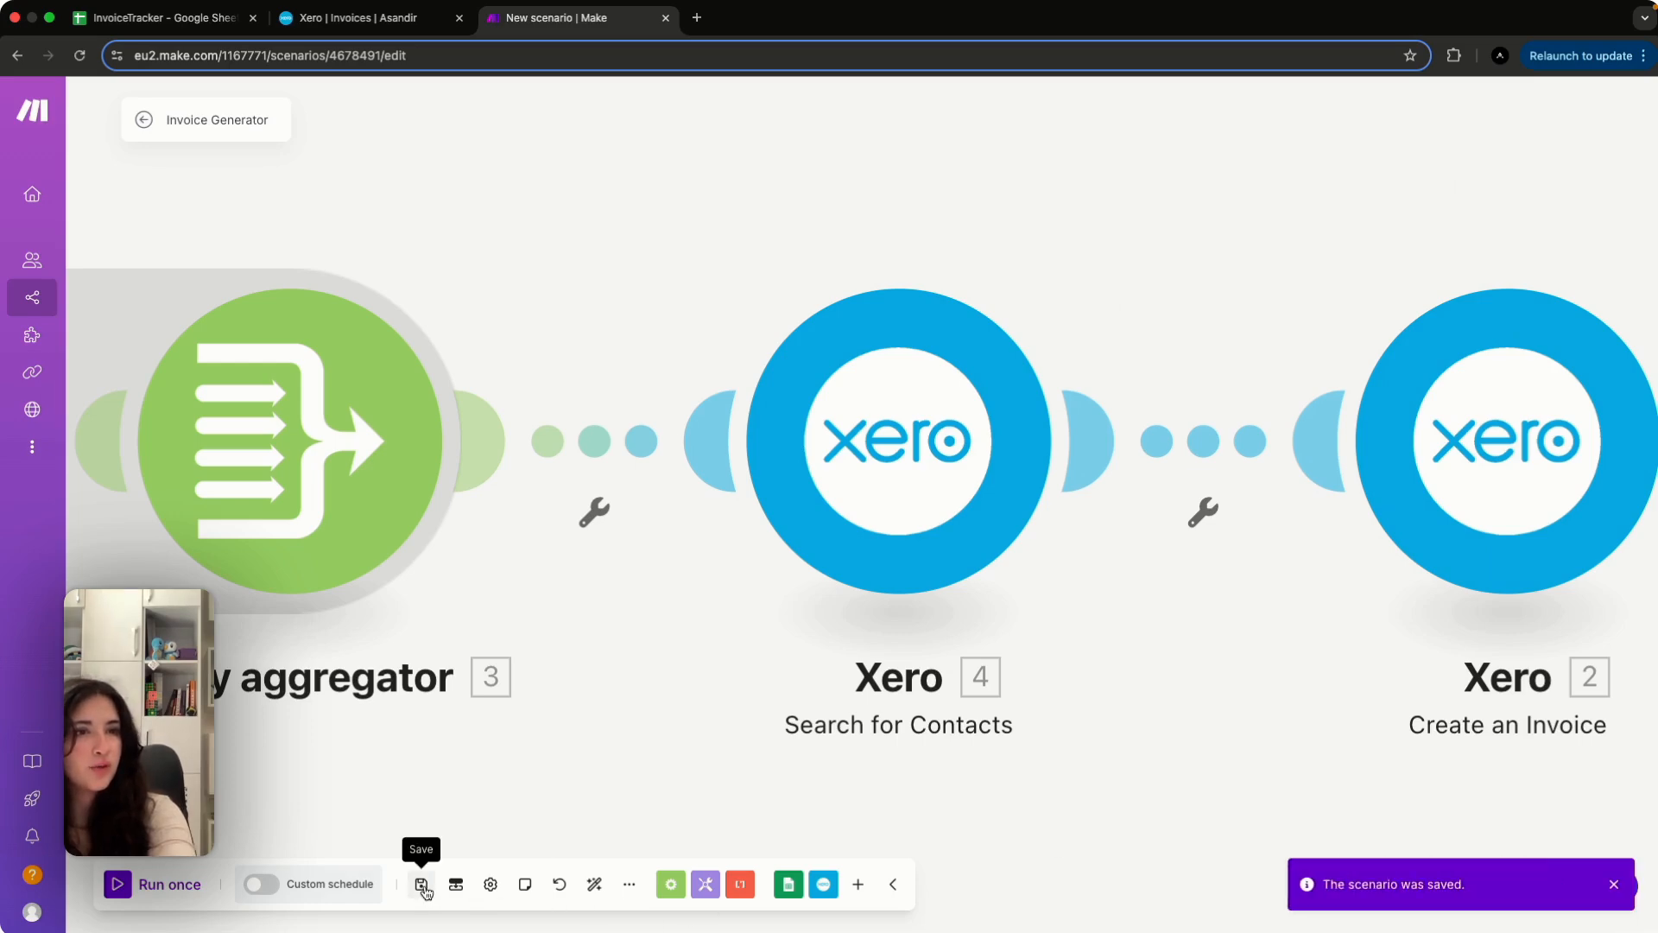
In the Create an Invoice module, replace the Contact ID mapping with the Contact ID from Search for Contacts
scroll(933, 733, "right", 10)
left_click(618, 506)
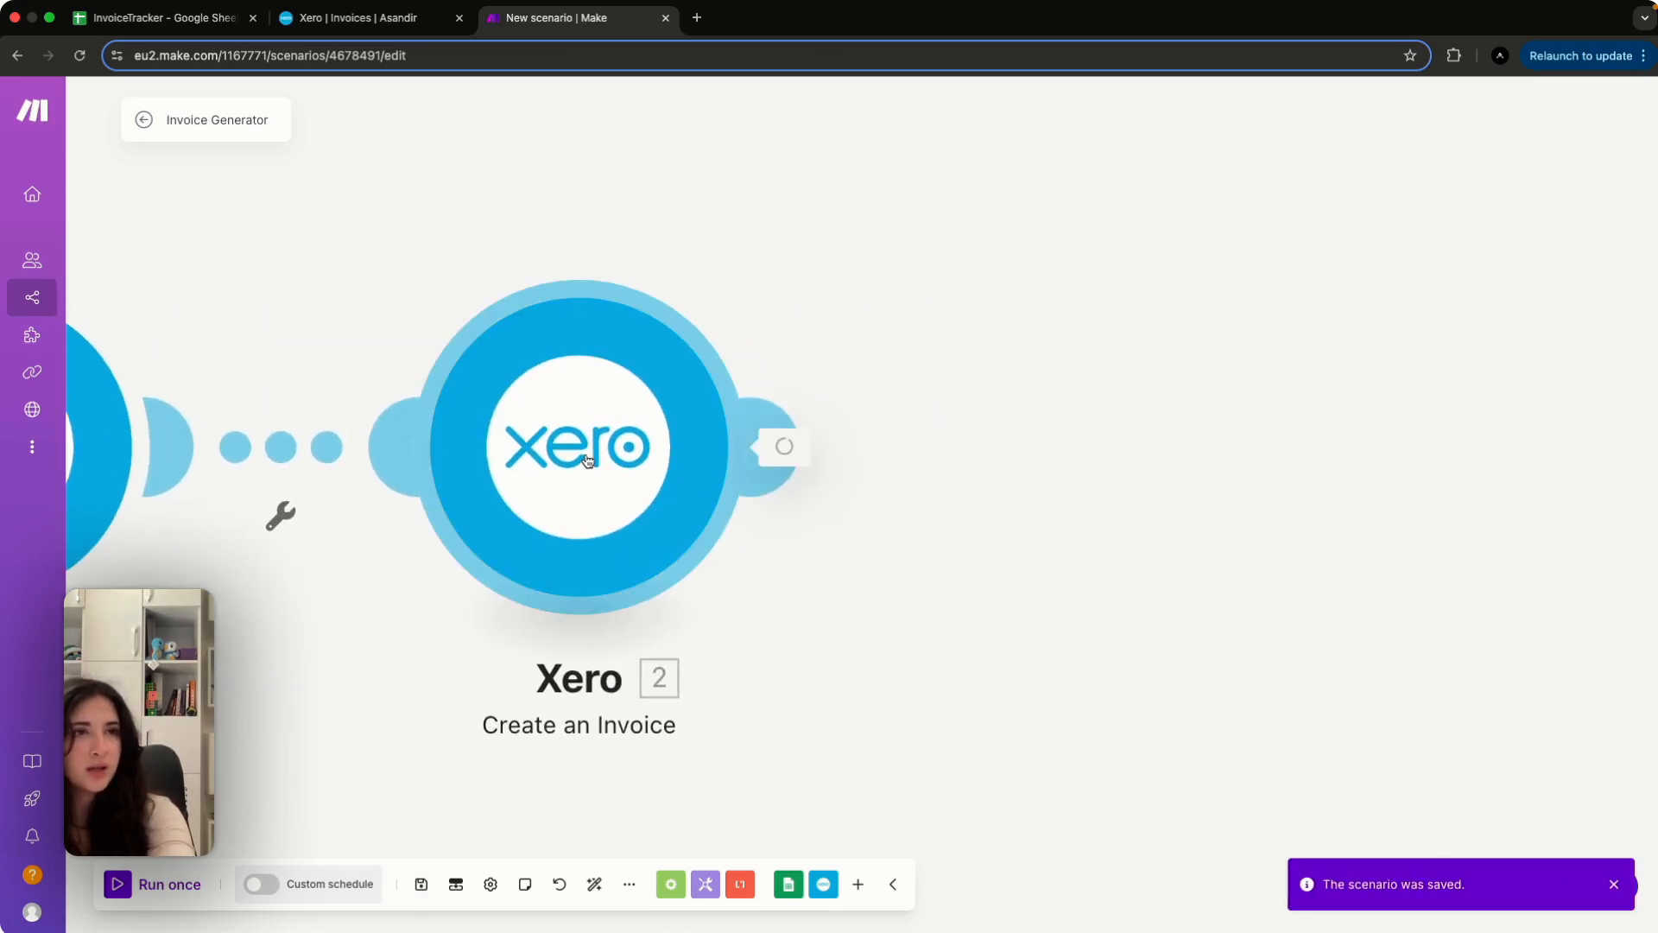
left_click(890, 436)
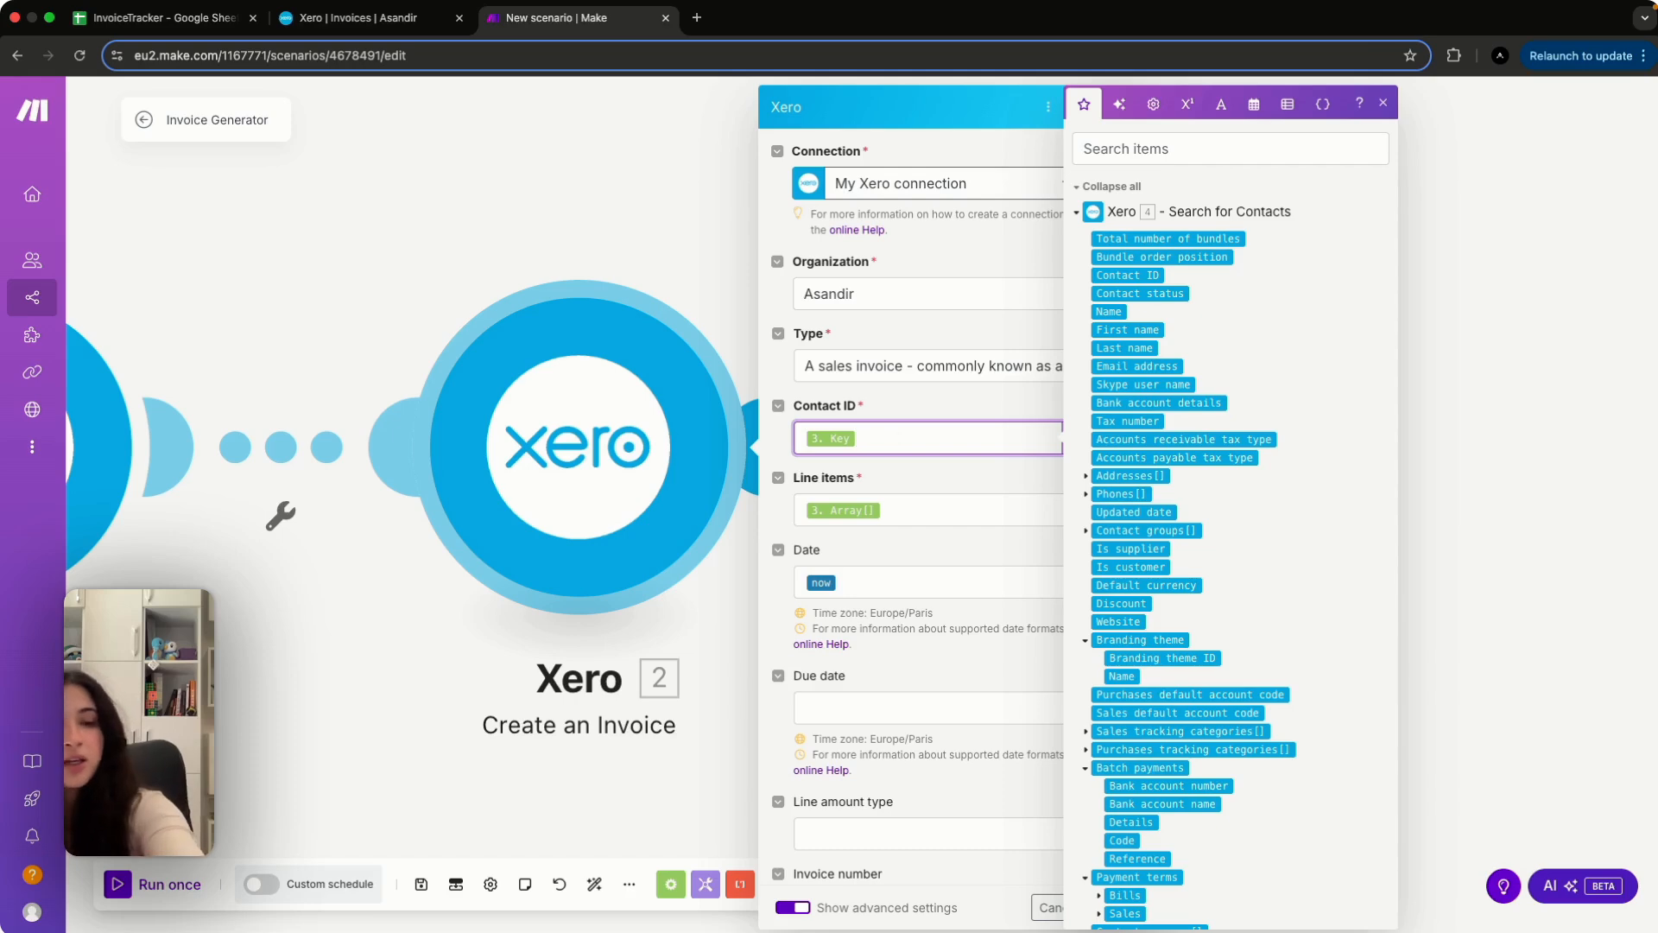
key("BackSpace")
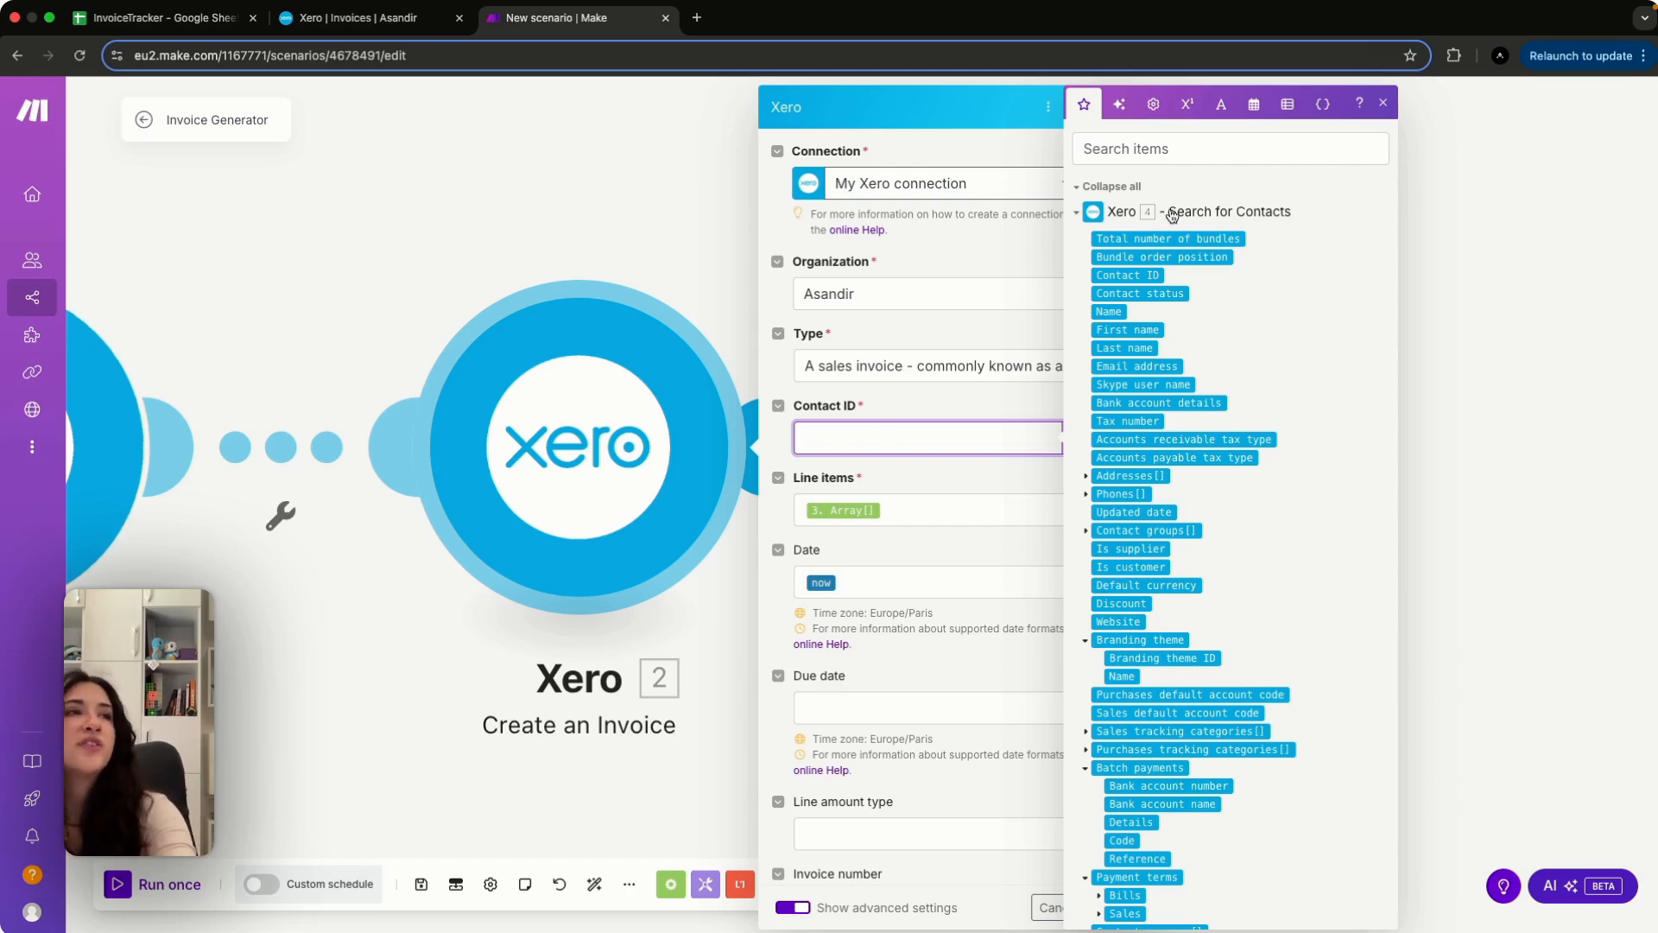
left_click(1150, 275)
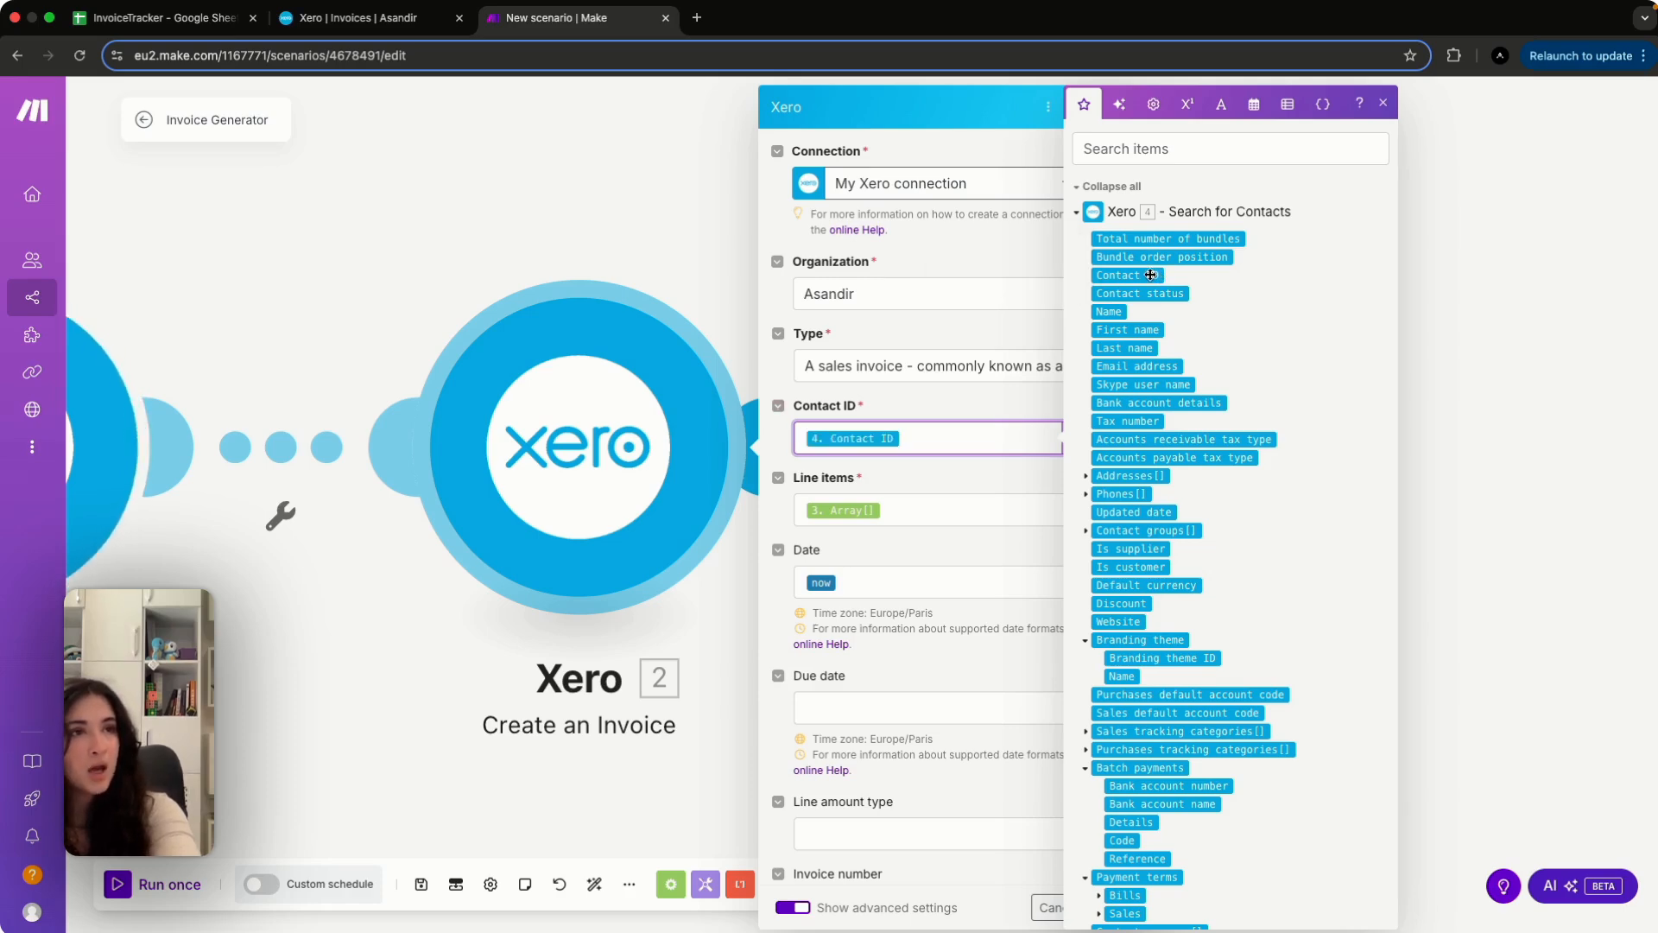
left_click(955, 412)
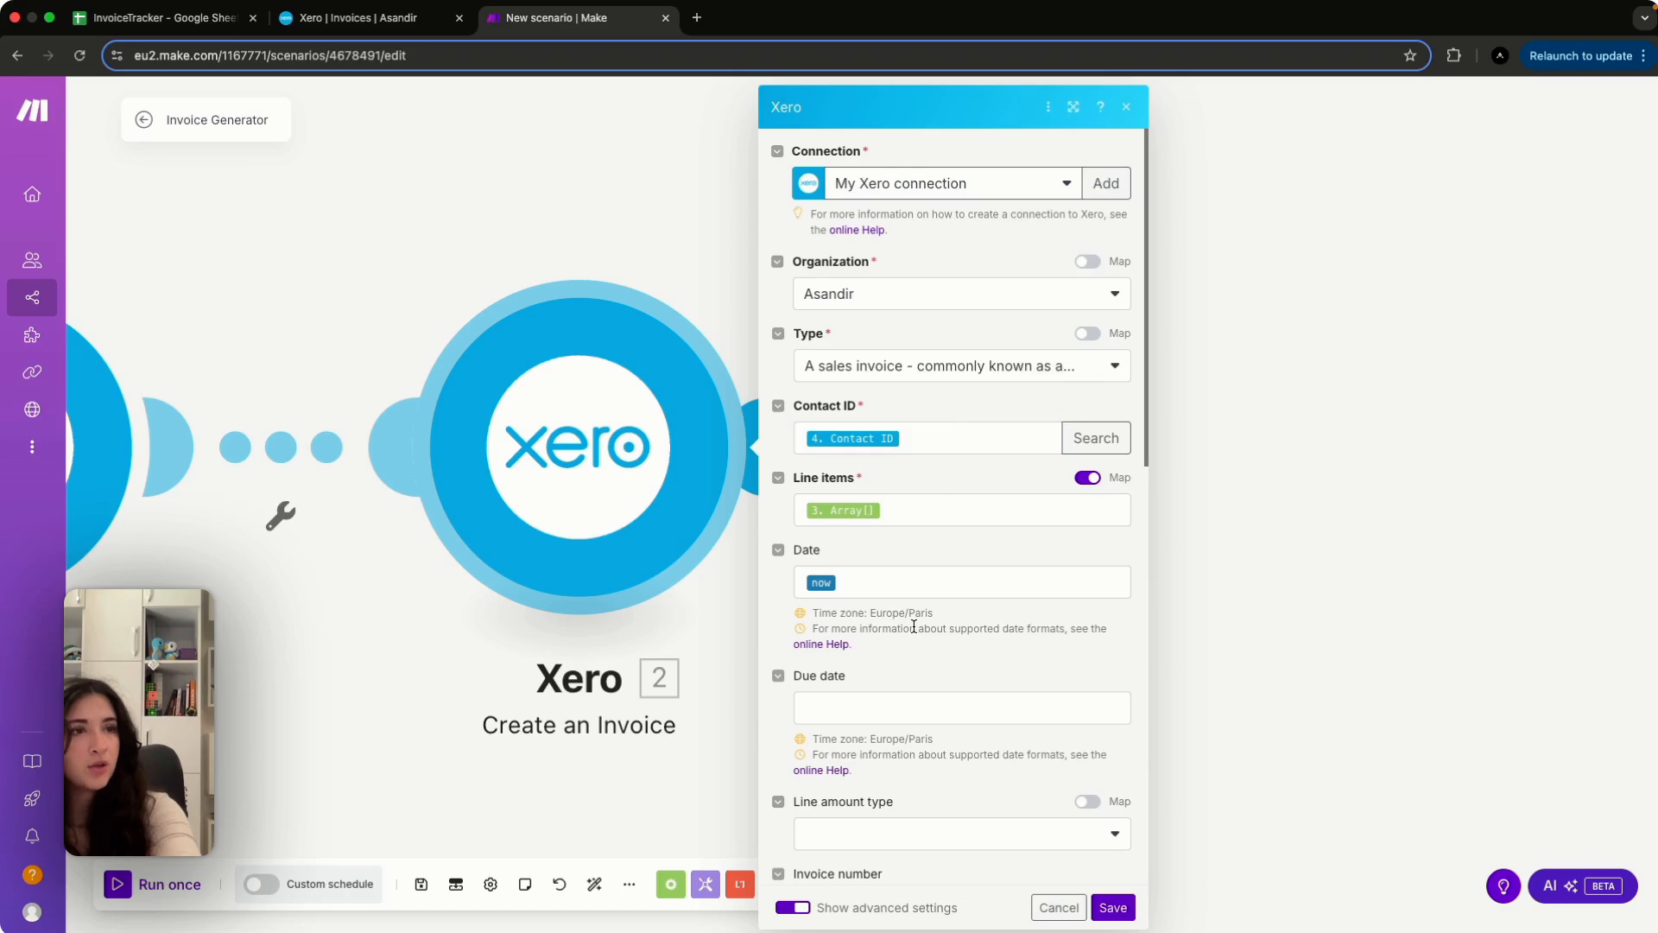
scroll(914, 633, "down", 10)
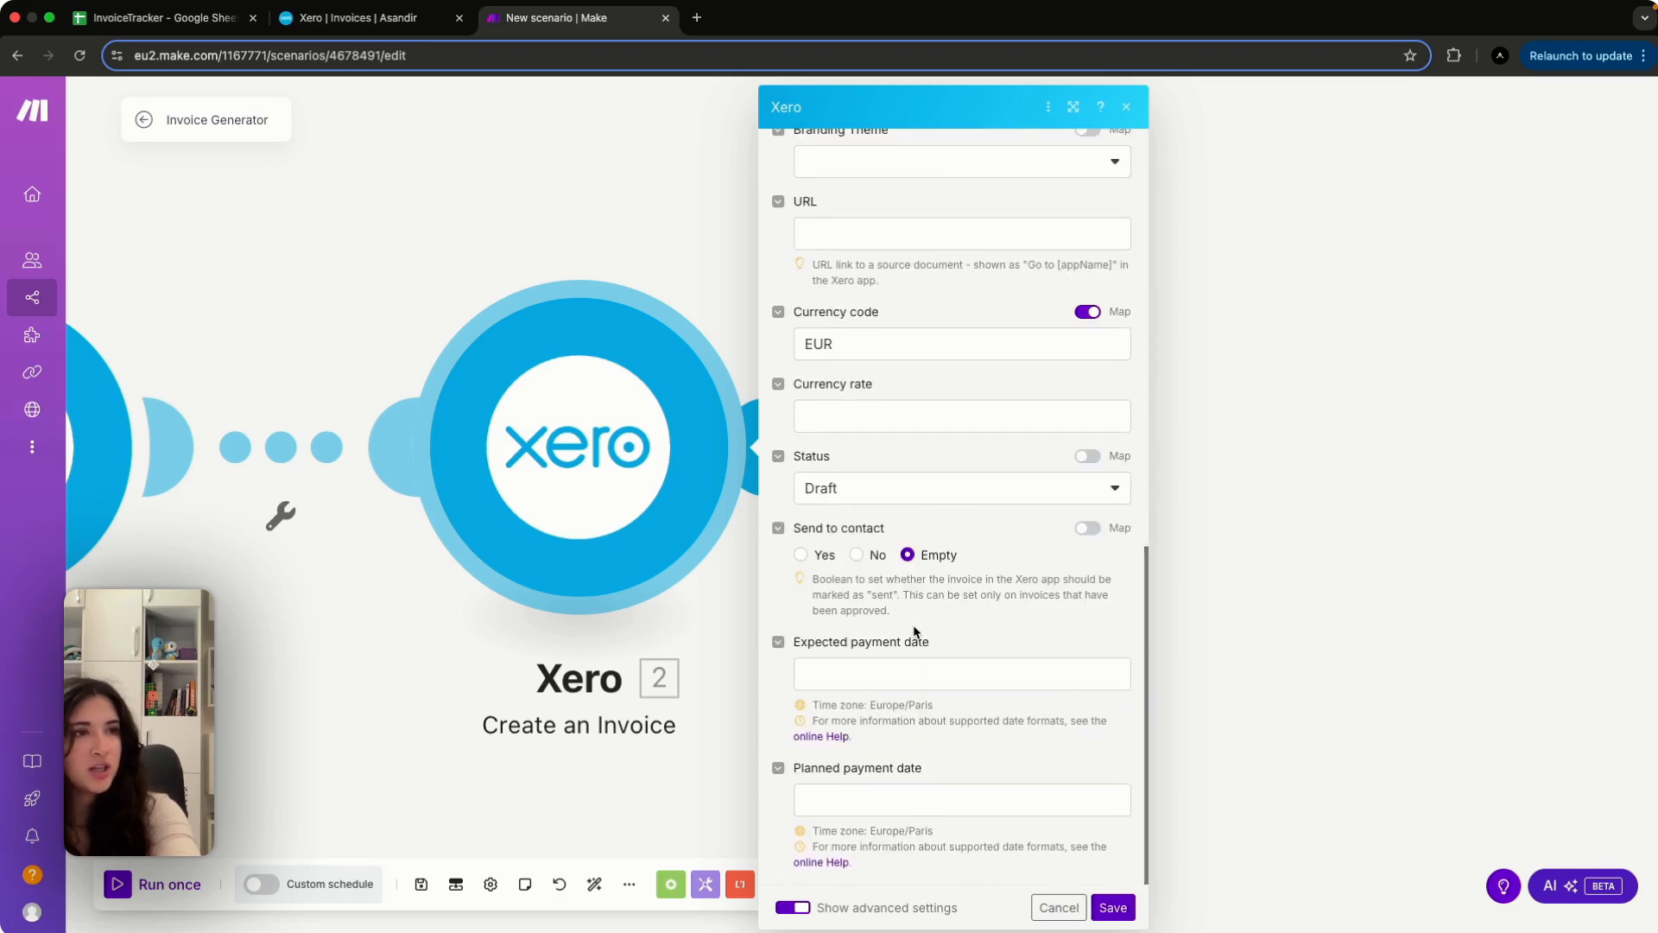
Save the Create an Invoice module's settings and run the Invoice Generator scenario once
scroll(941, 753, "up", 10)
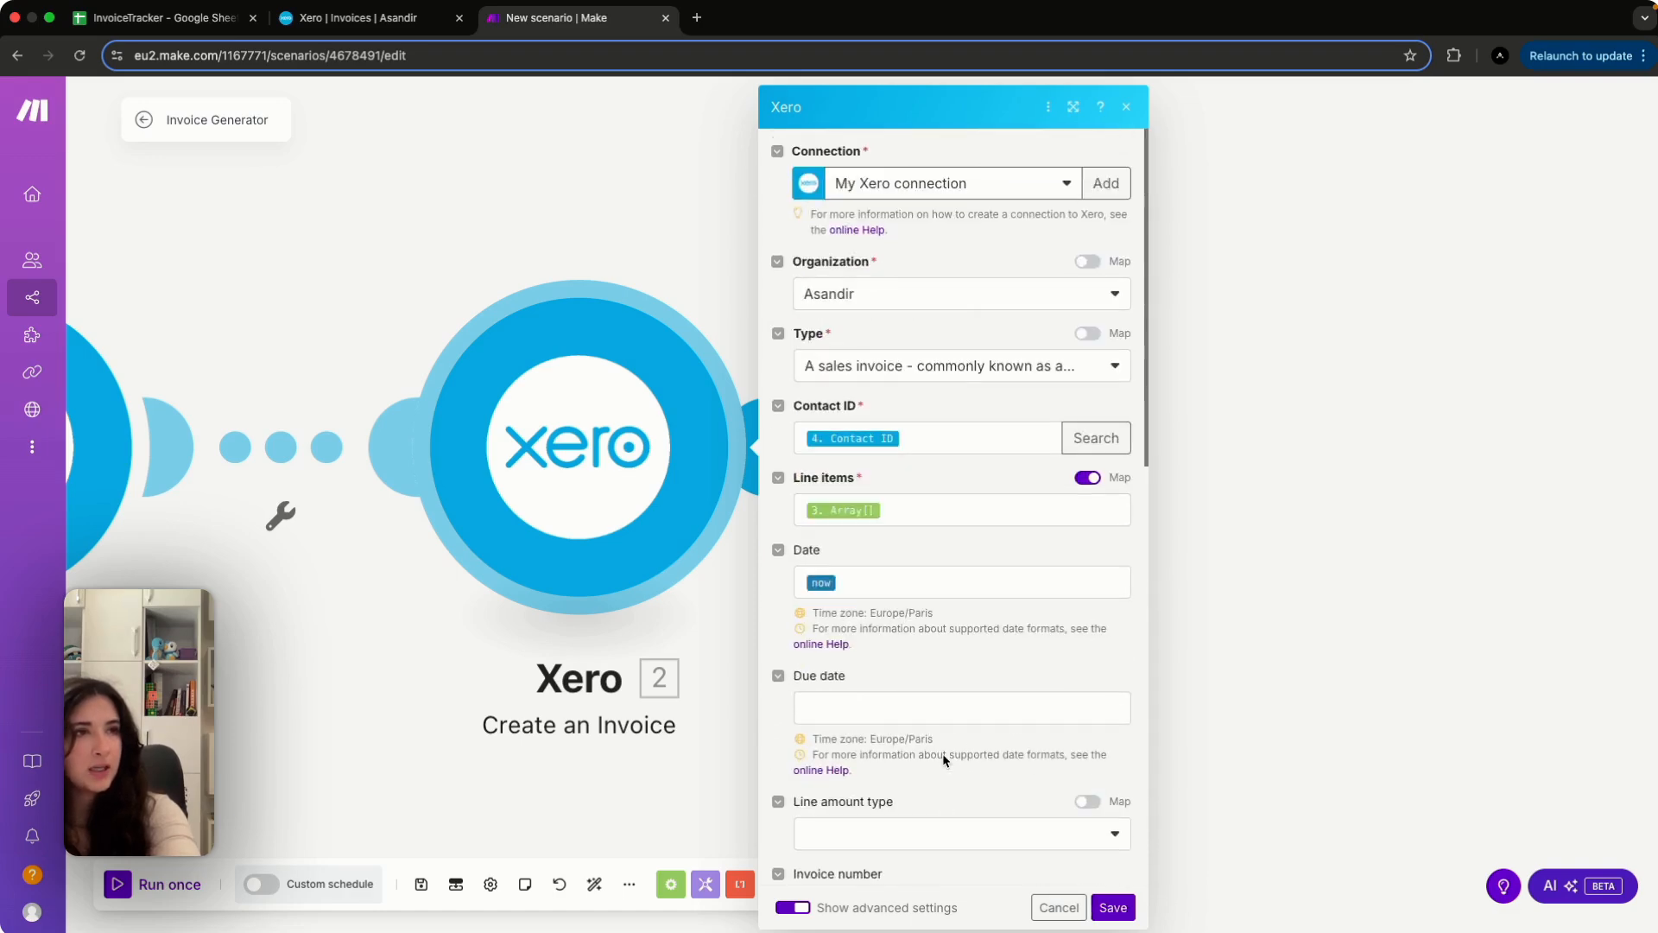
left_click(1116, 906)
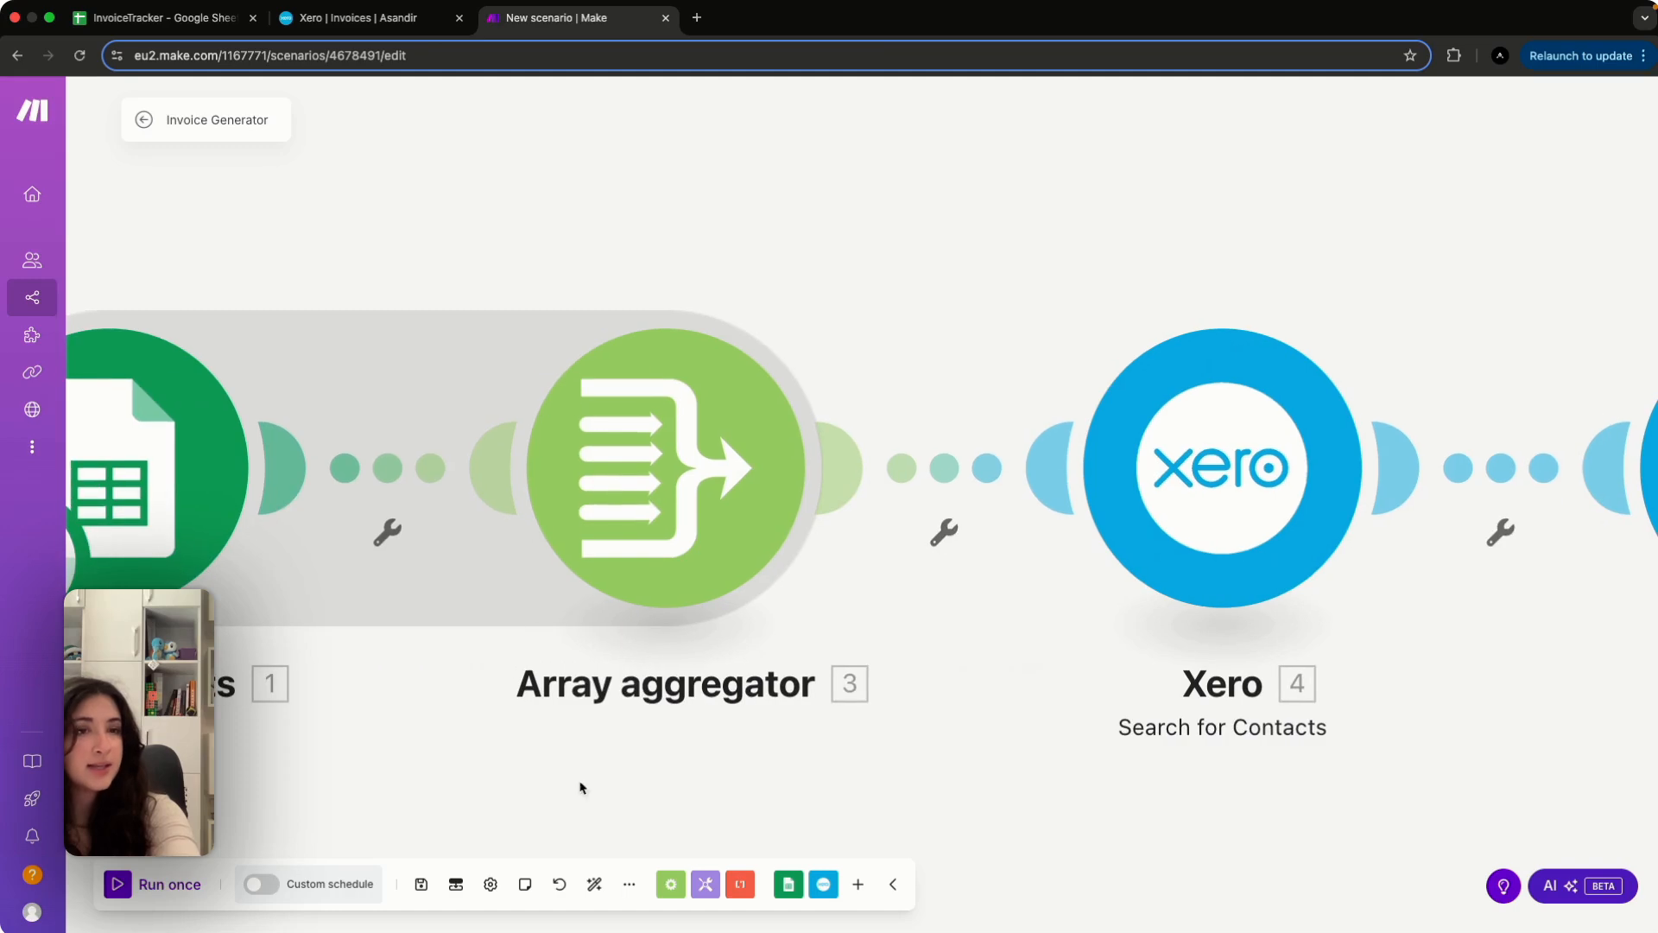
left_click(170, 884)
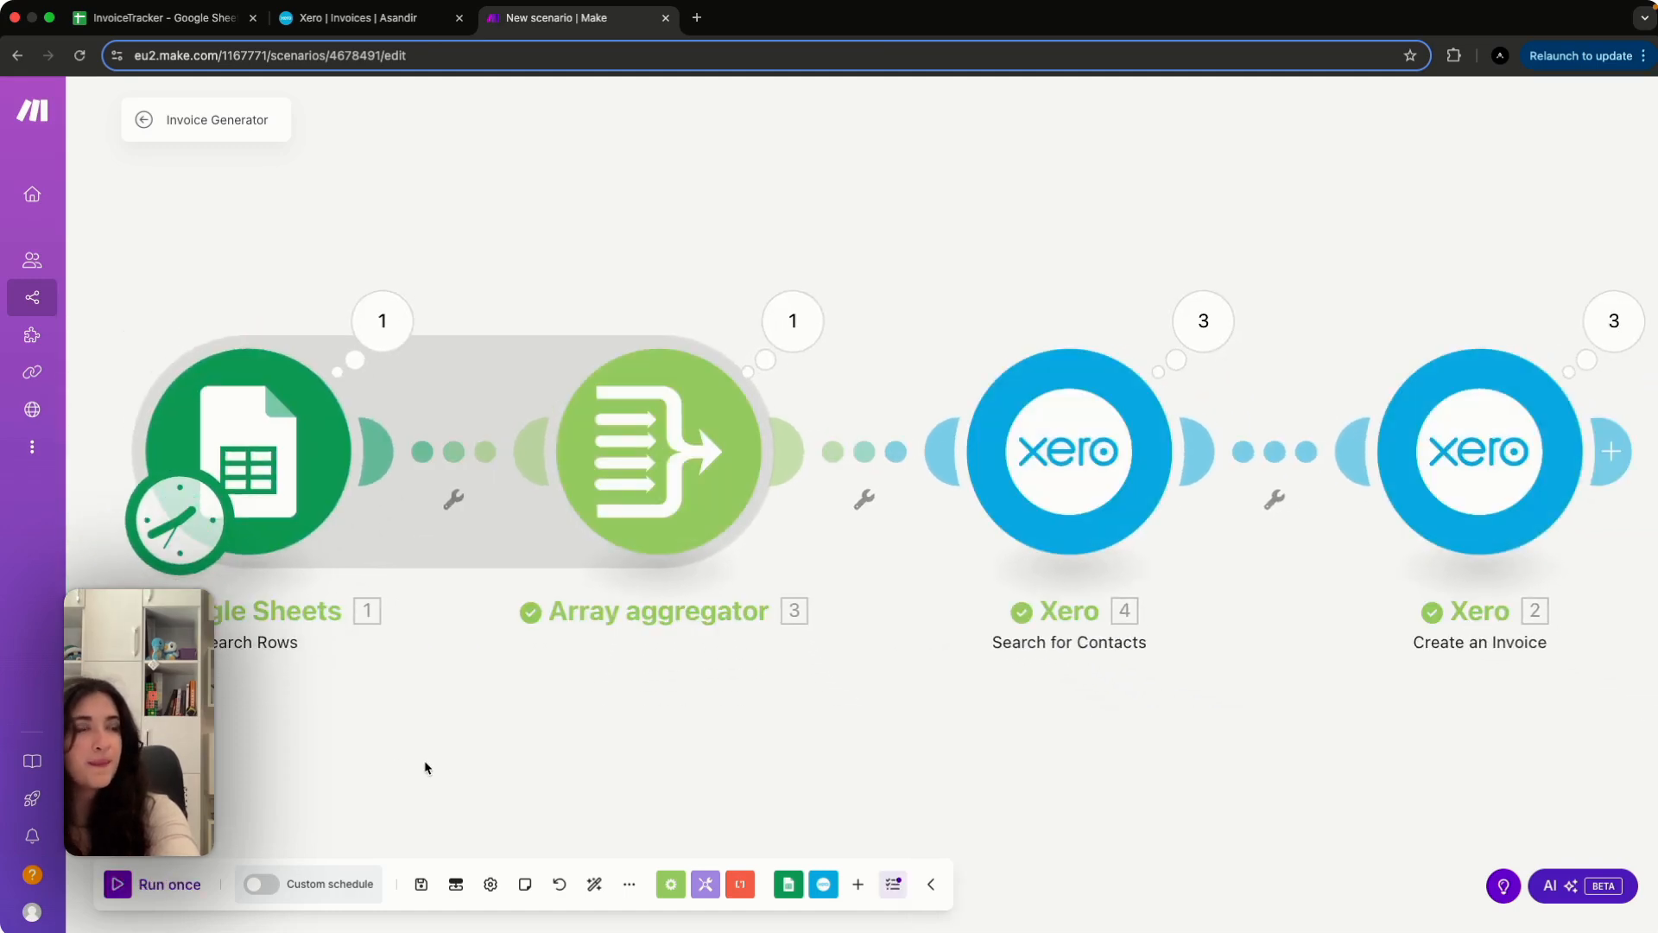
scroll(1207, 667, "right", 3)
scroll(1207, 666, "right", 1)
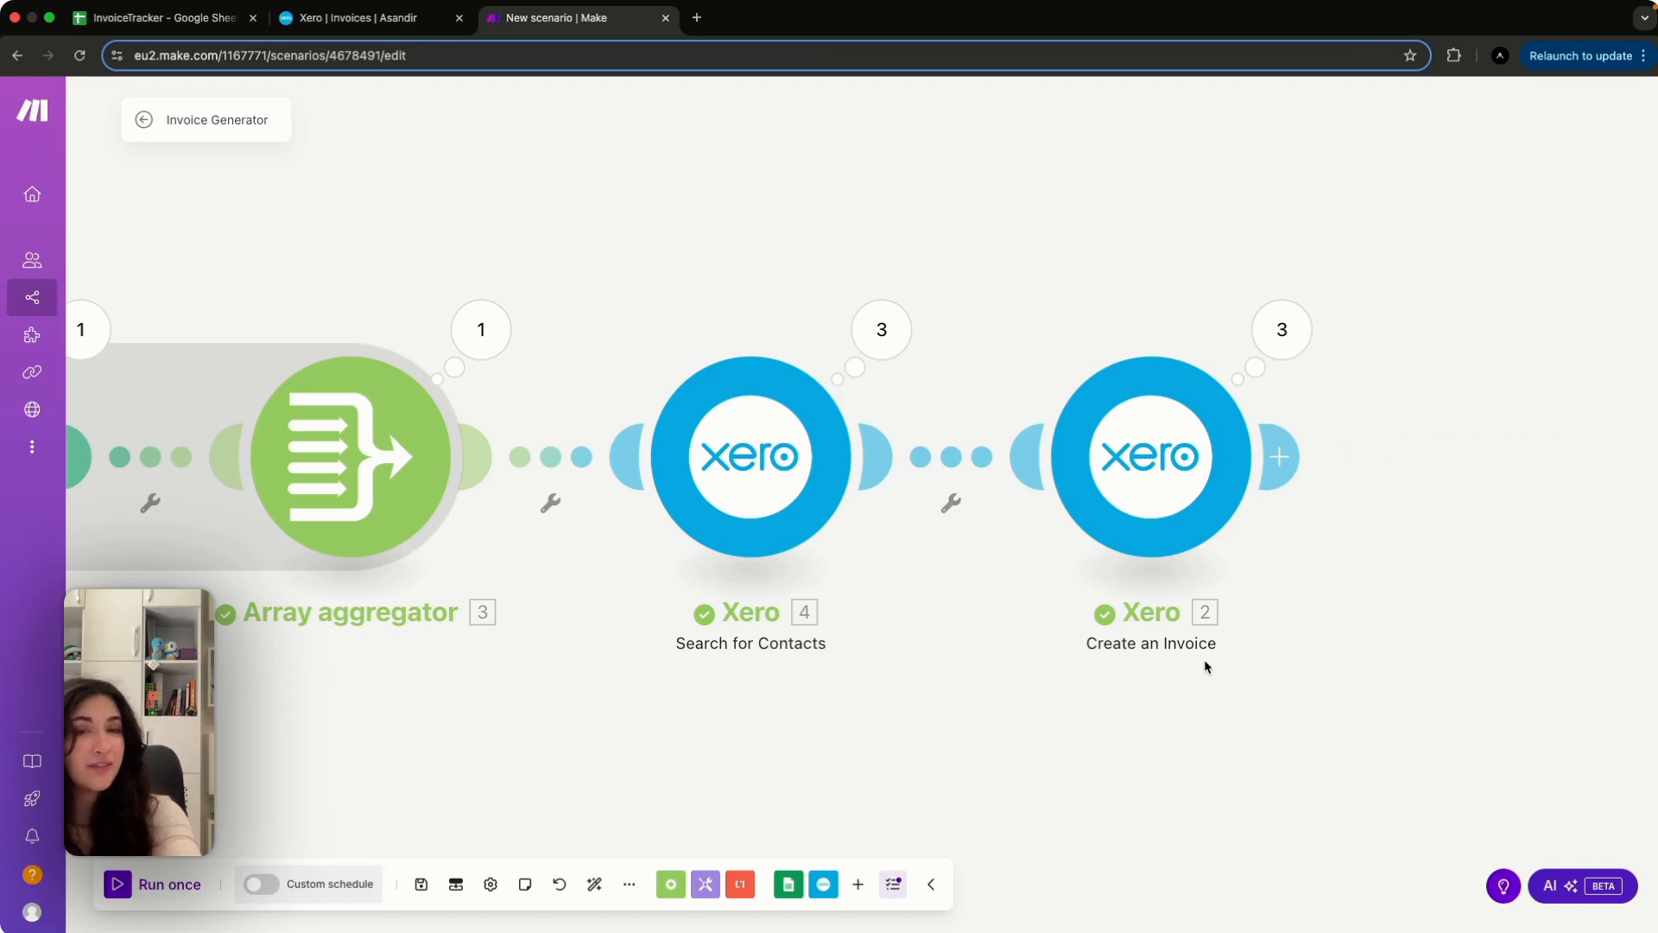
Check the InvoiceTracker client rows, then refresh Xero's draft invoices and open the GroupB draft to review its line items
left_click(228, 19)
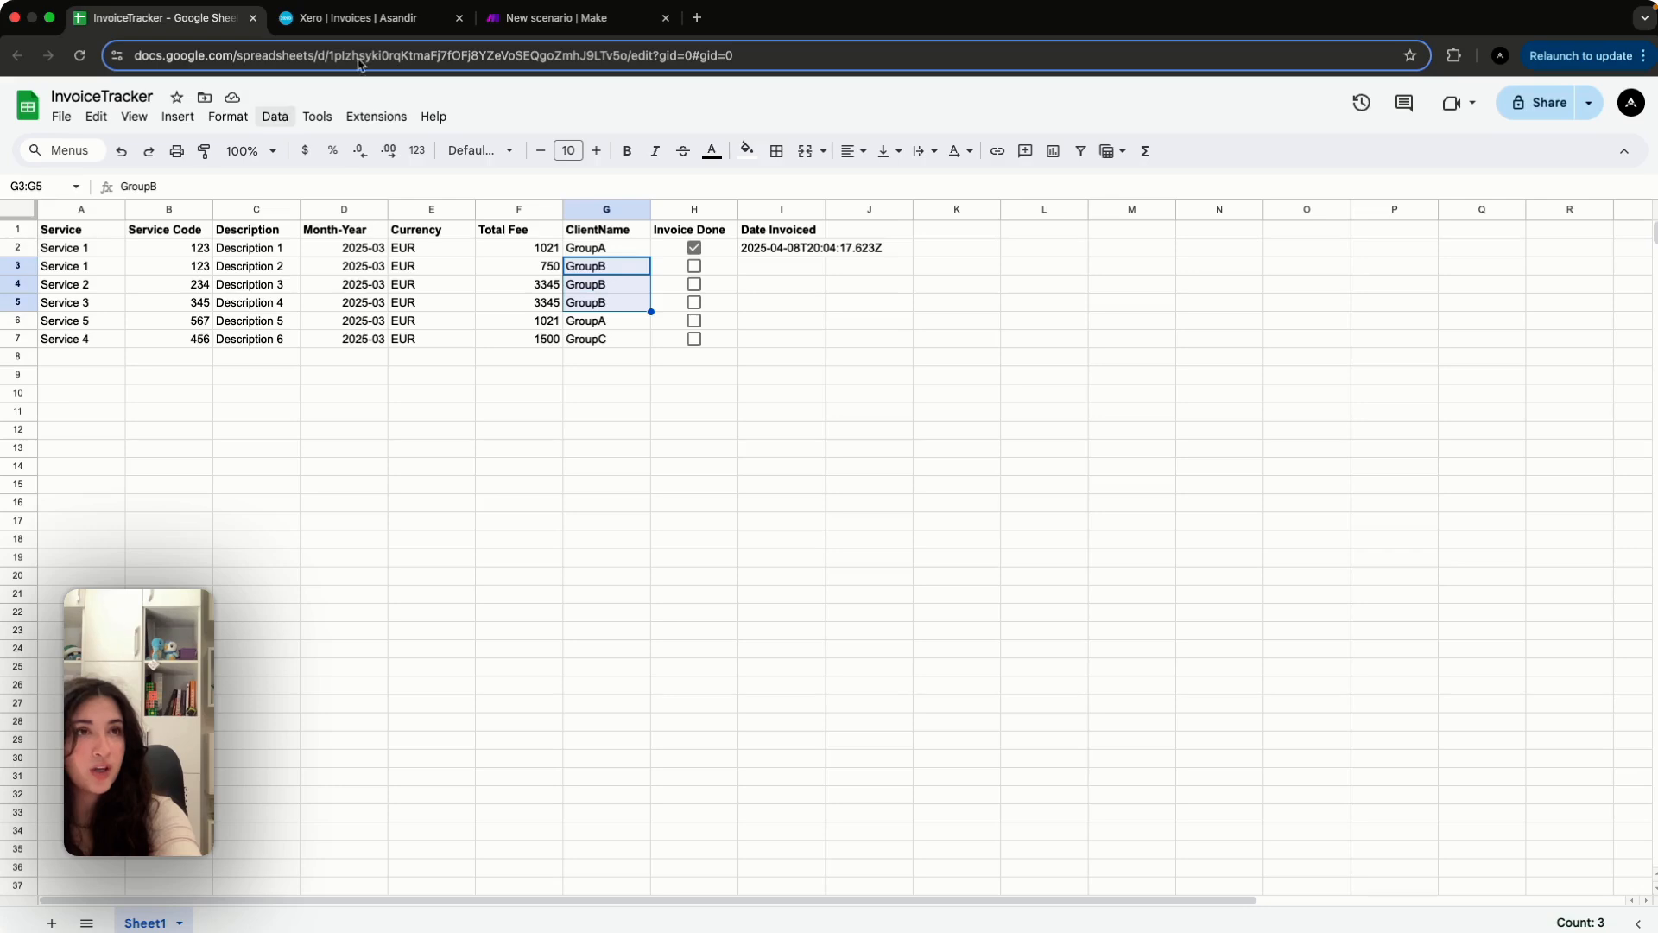
left_click(543, 21)
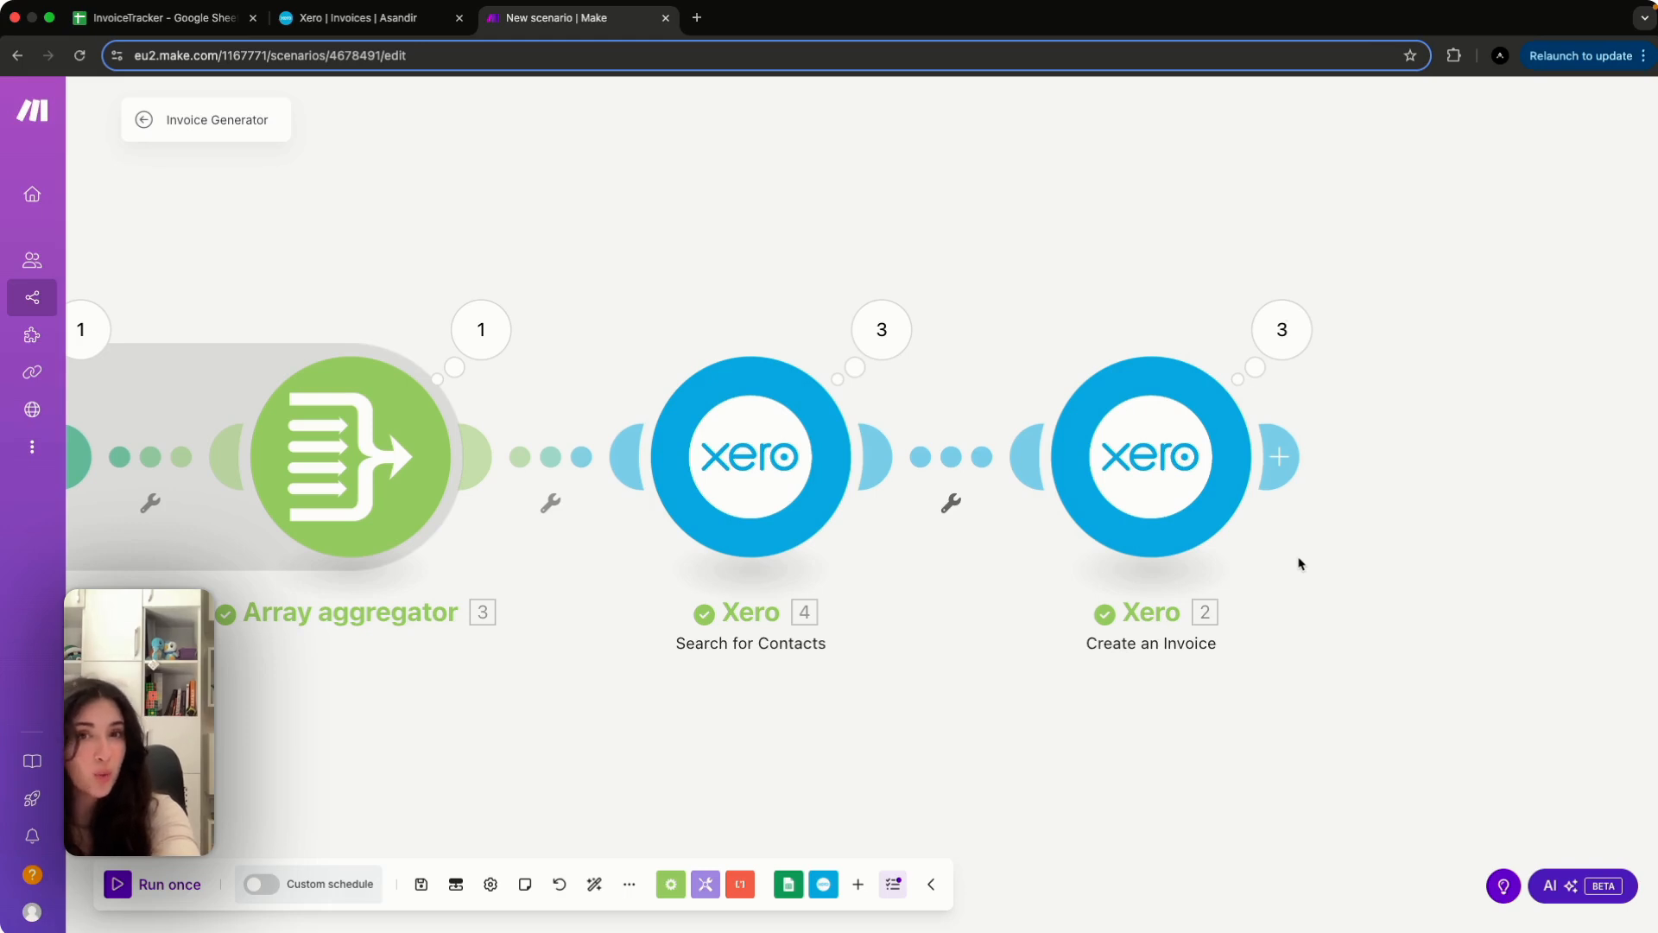
left_click(356, 32)
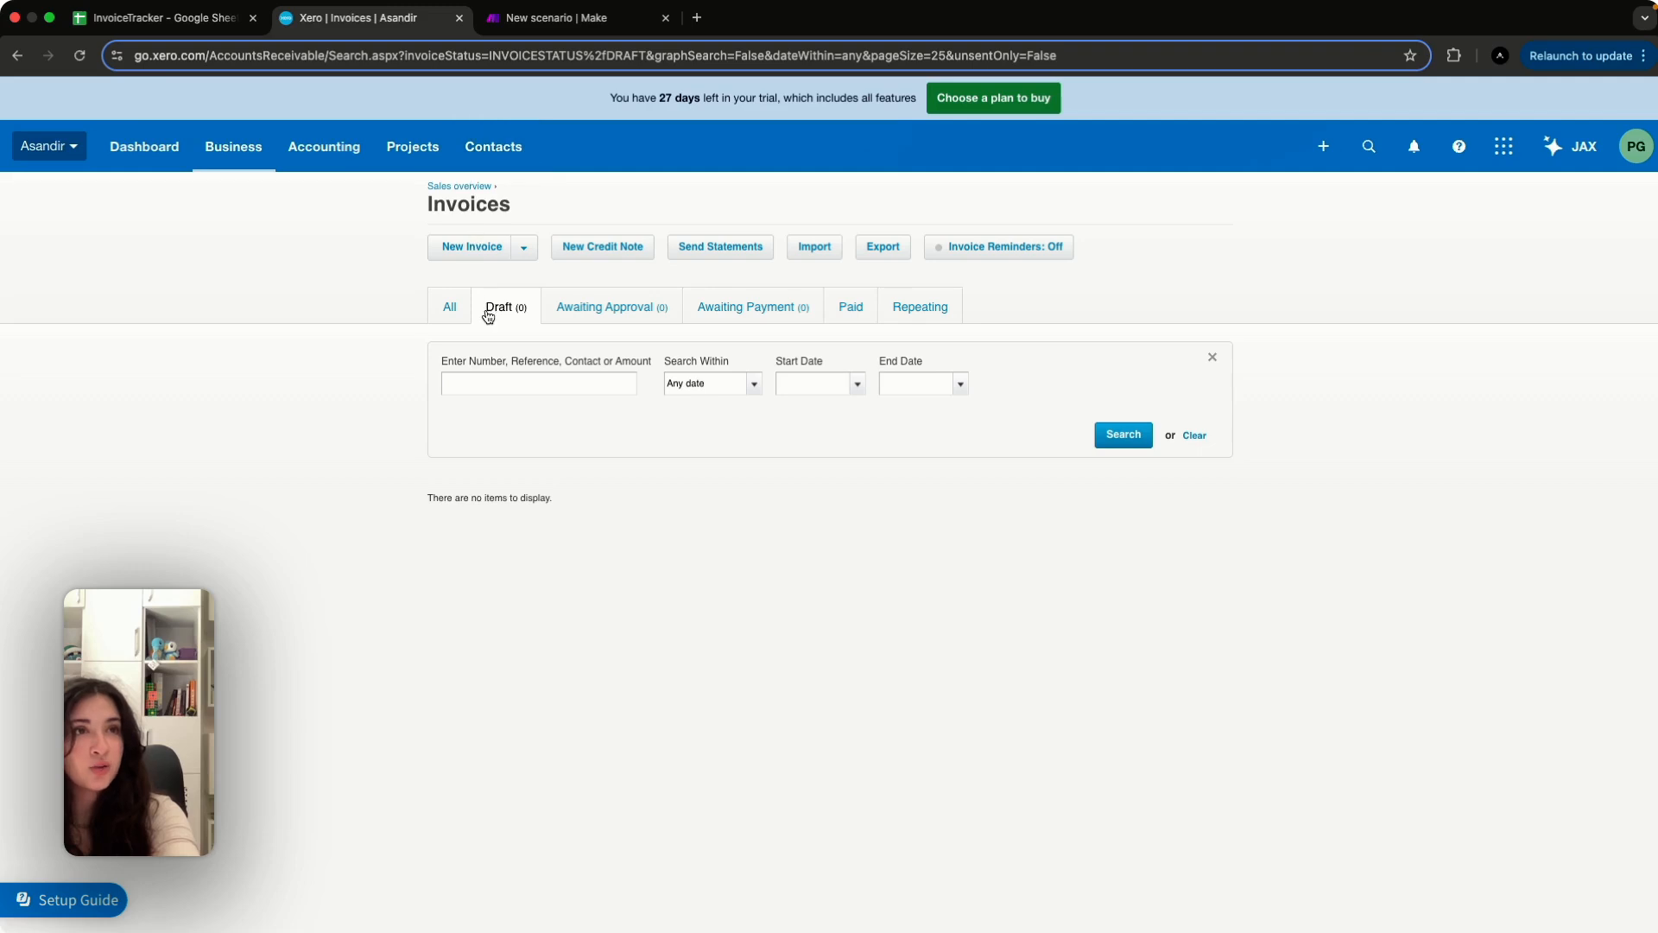
left_click(529, 320)
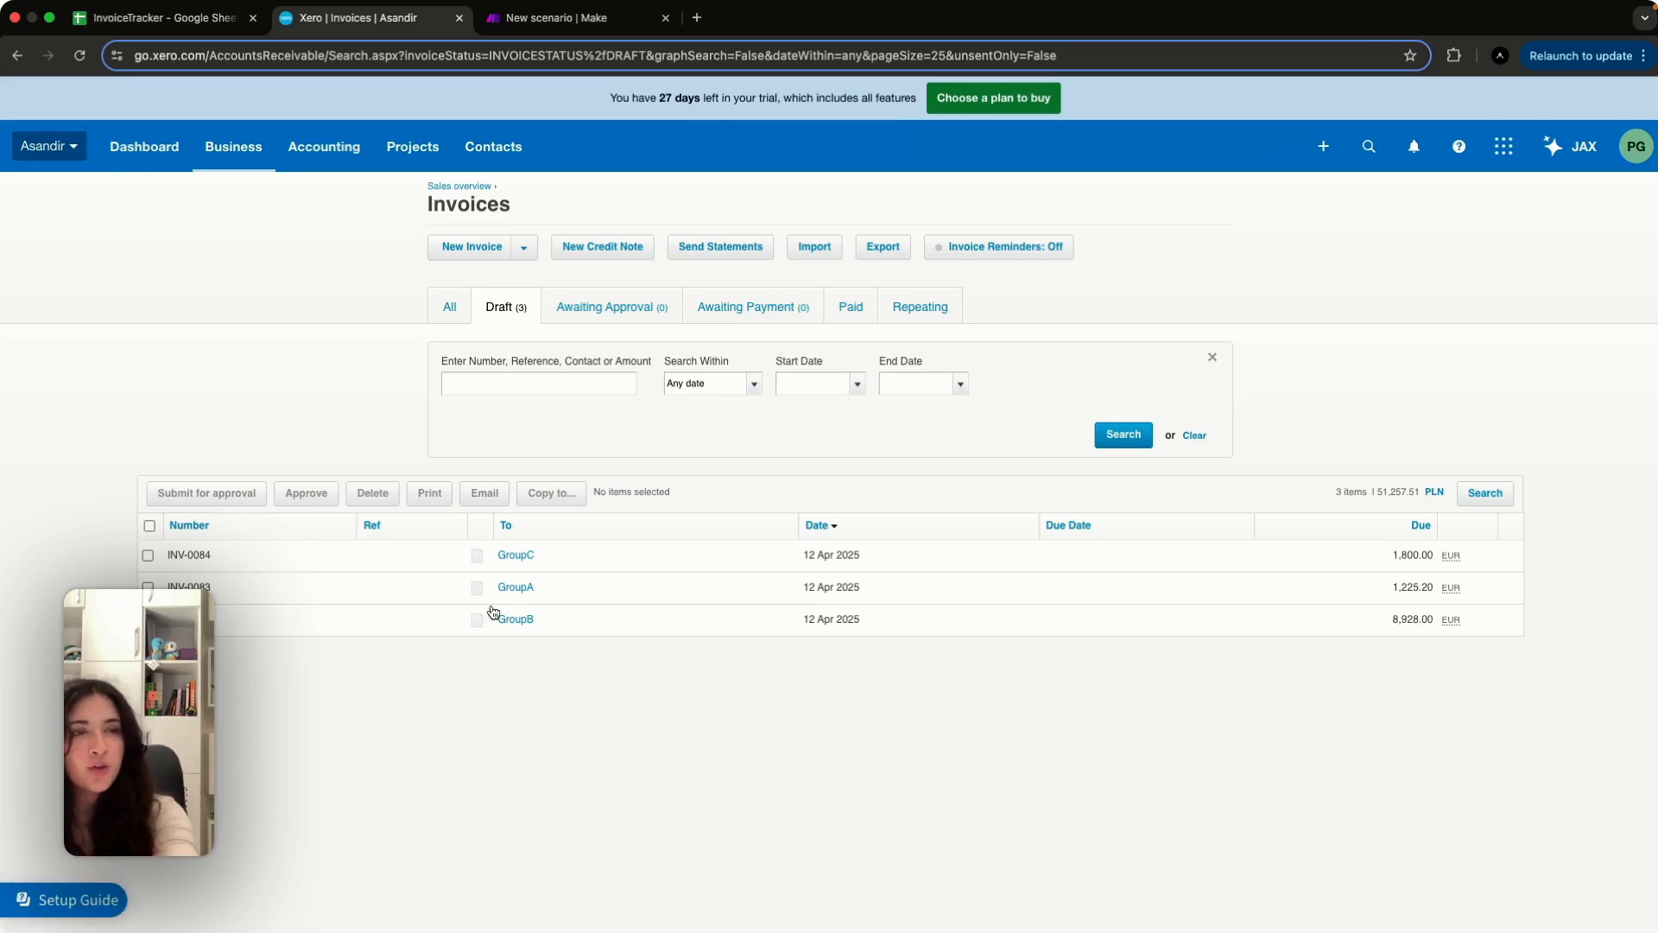
left_click(219, 623)
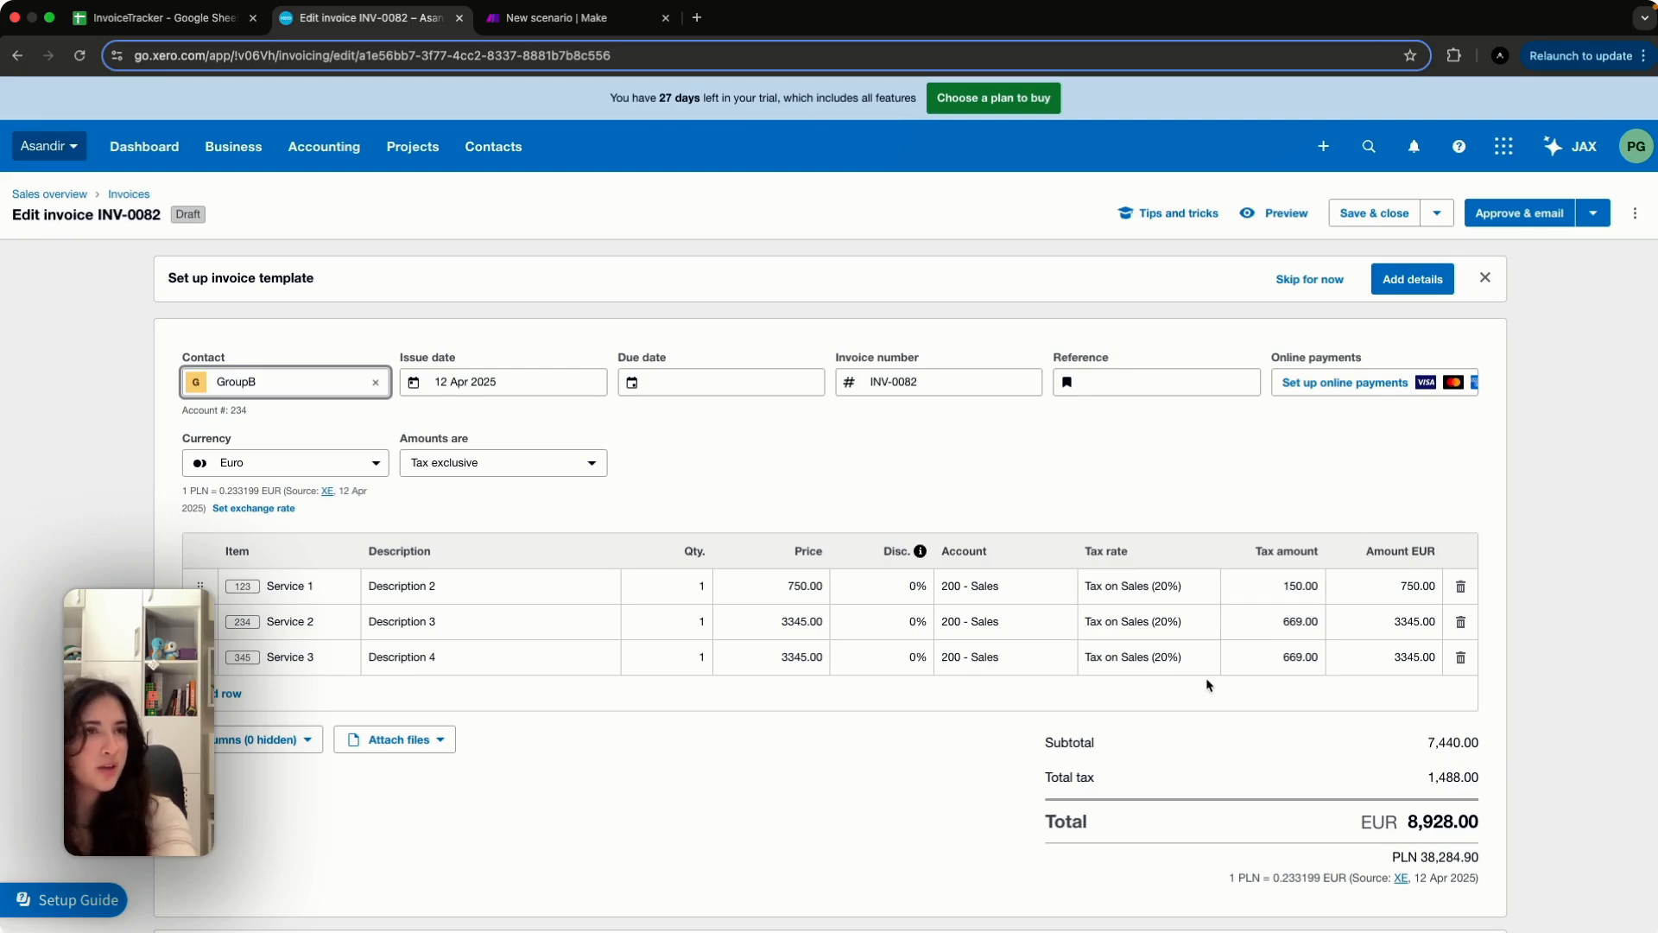
left_click(932, 487)
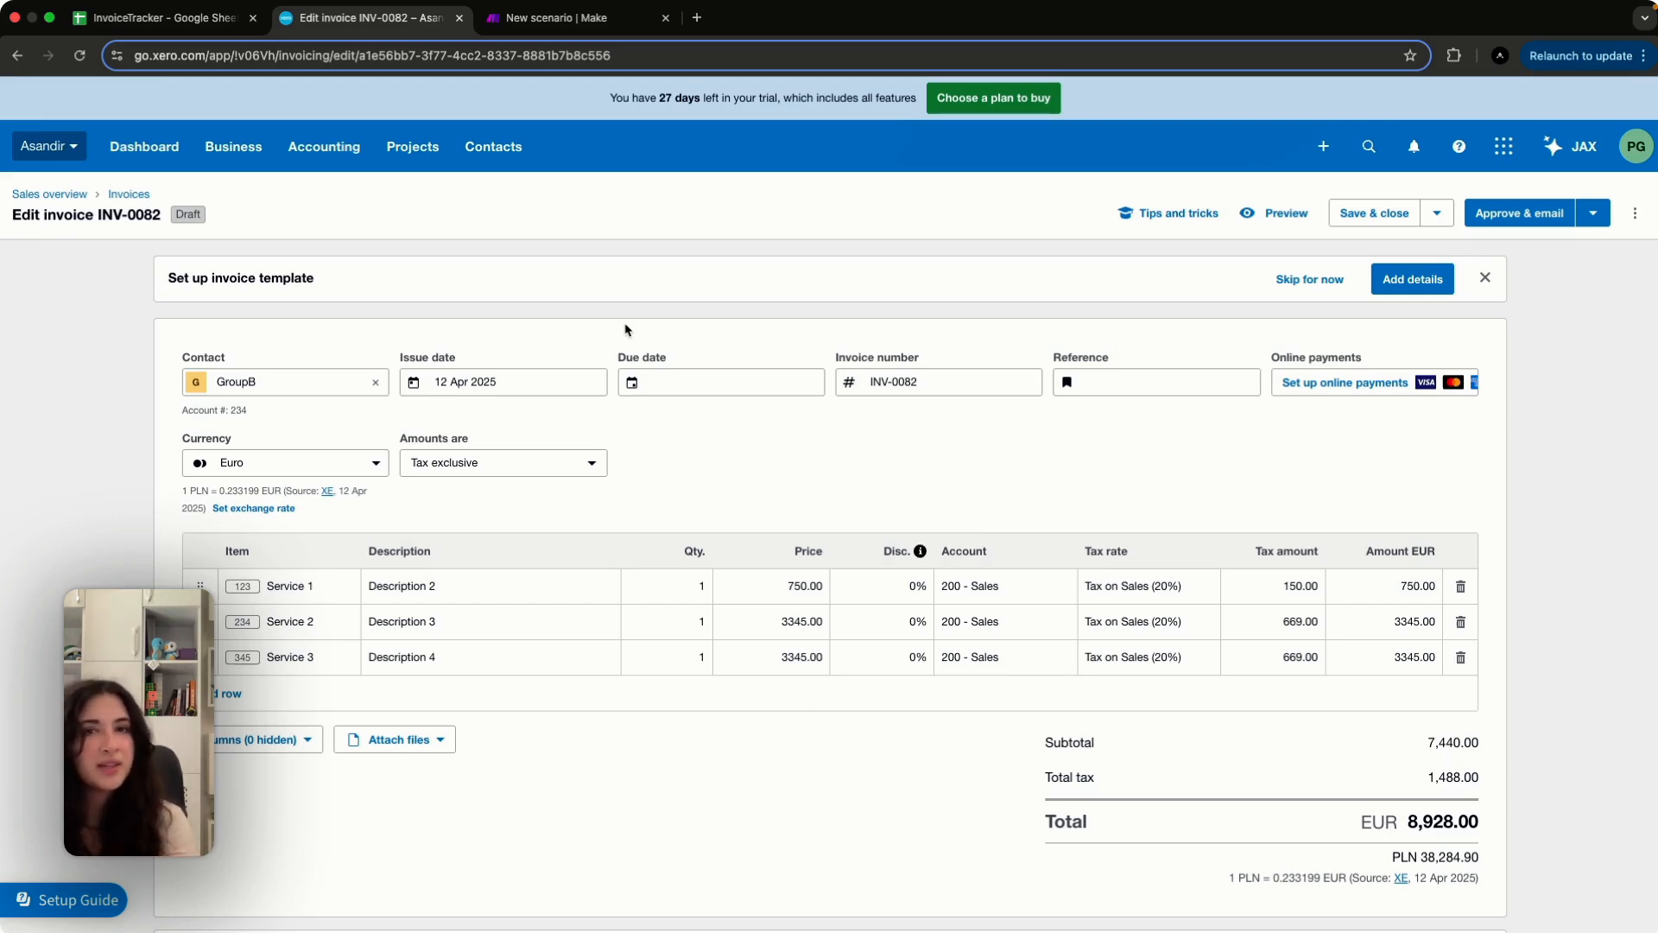
In the Make scenario, add a Flow Control Iterator after Create an Invoice, map its Array to the Array aggregator's Array[], and save it
left_click(578, 26)
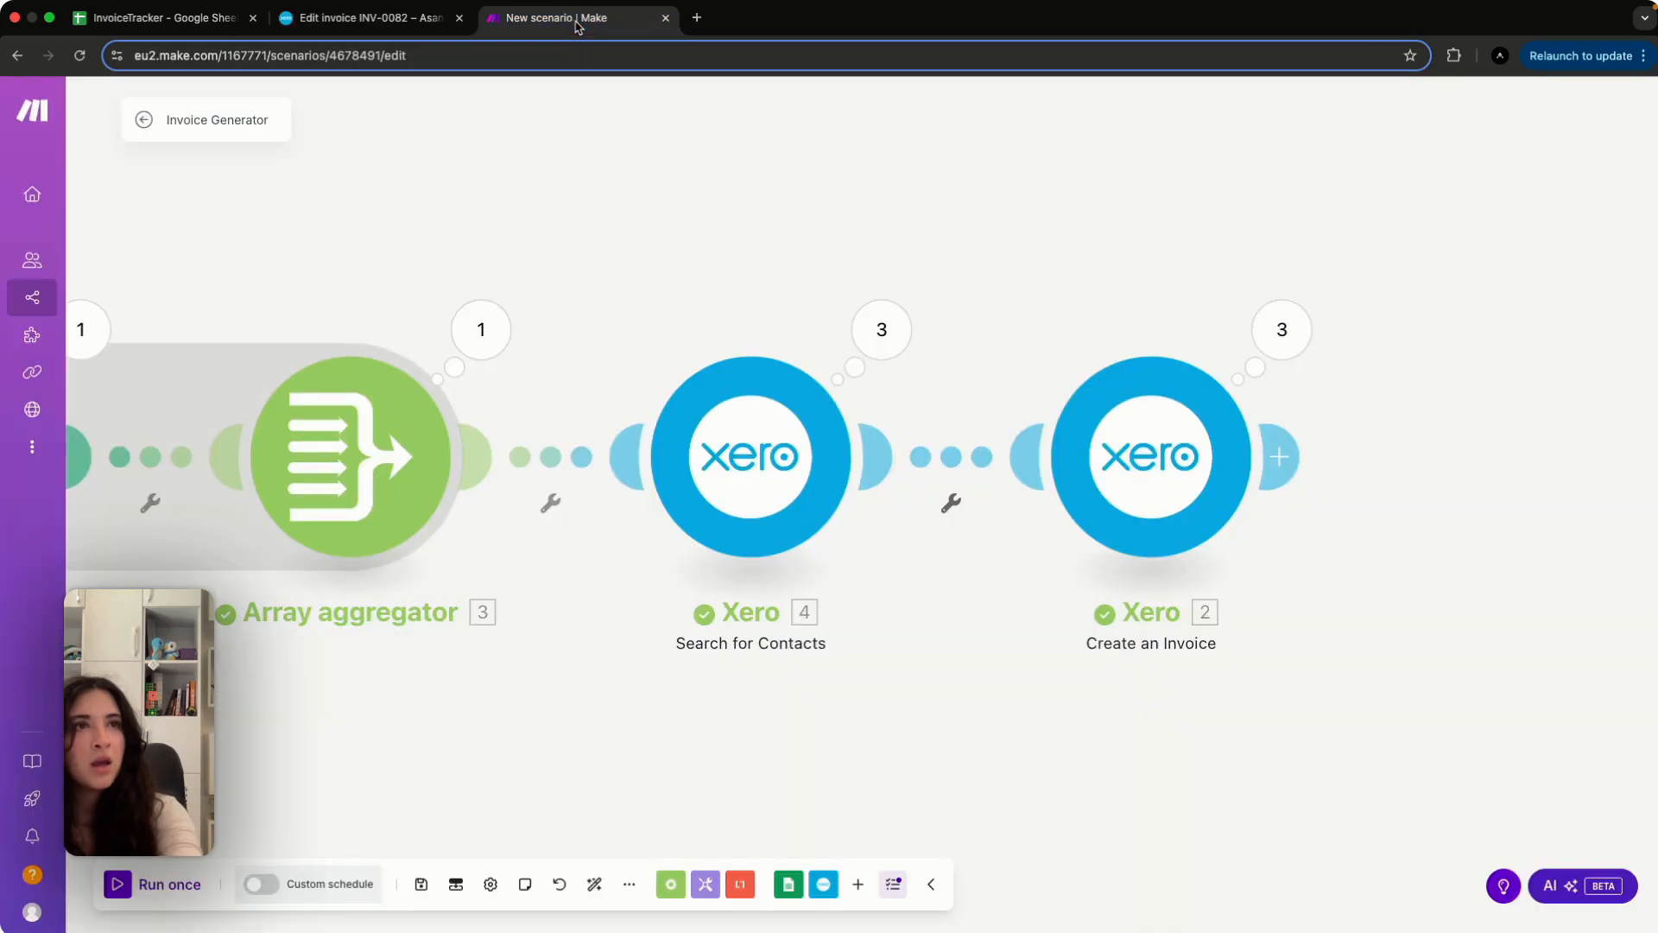
scroll(1018, 684, "right", 2)
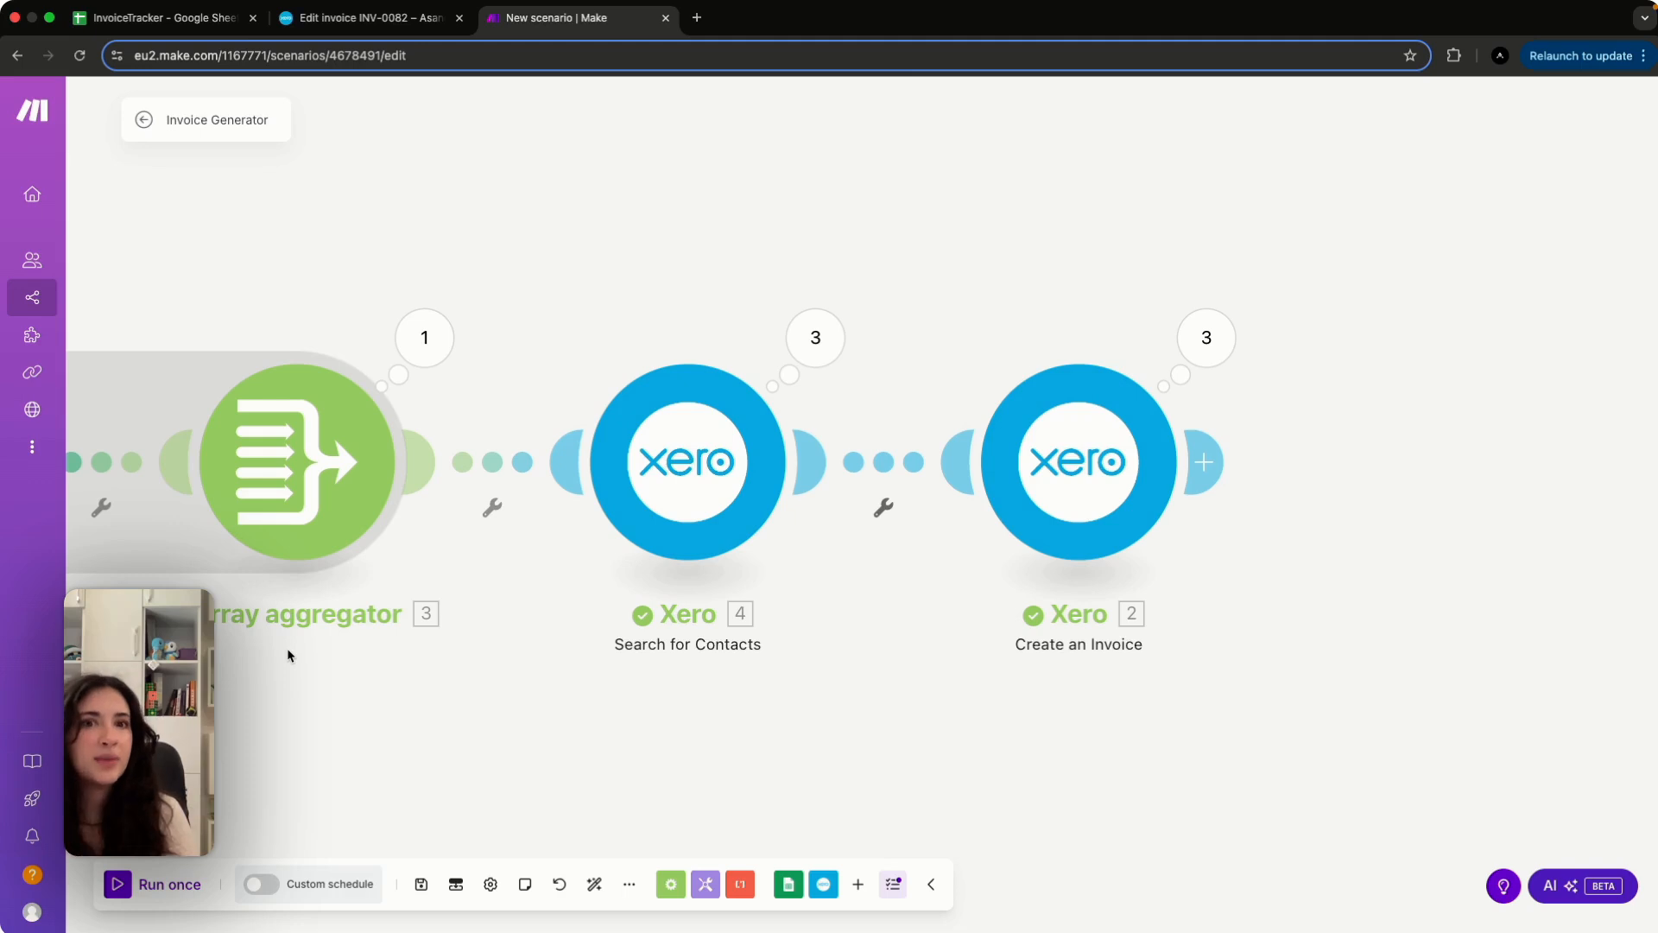
left_click(1206, 461)
left_click(1368, 505)
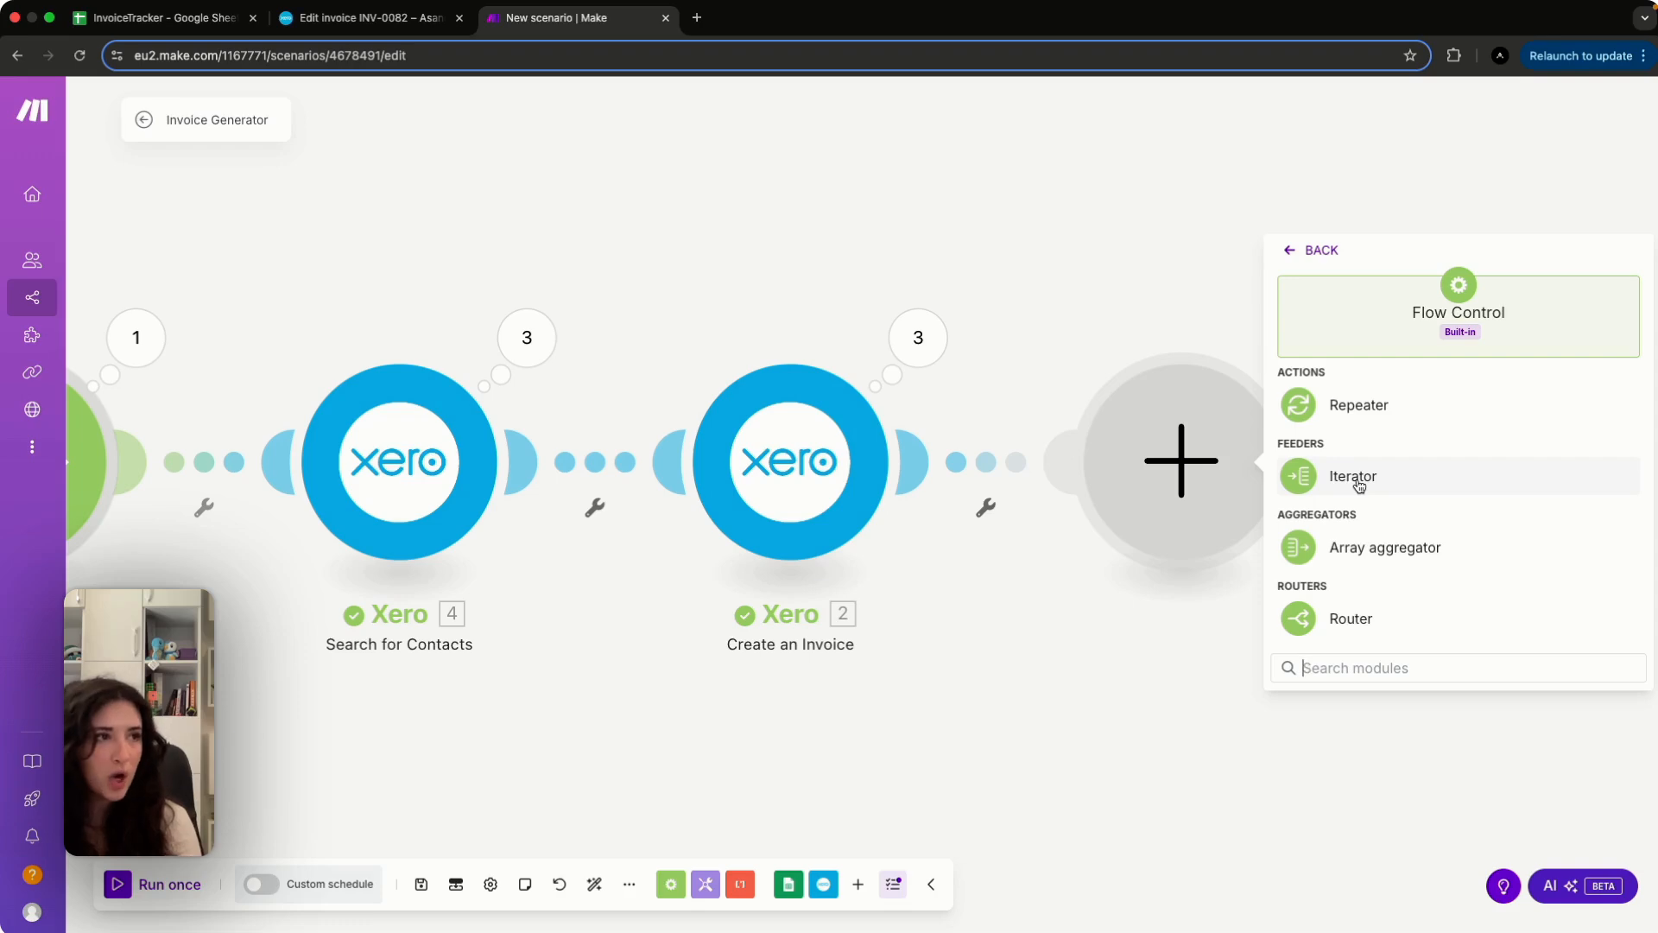
left_click(1358, 485)
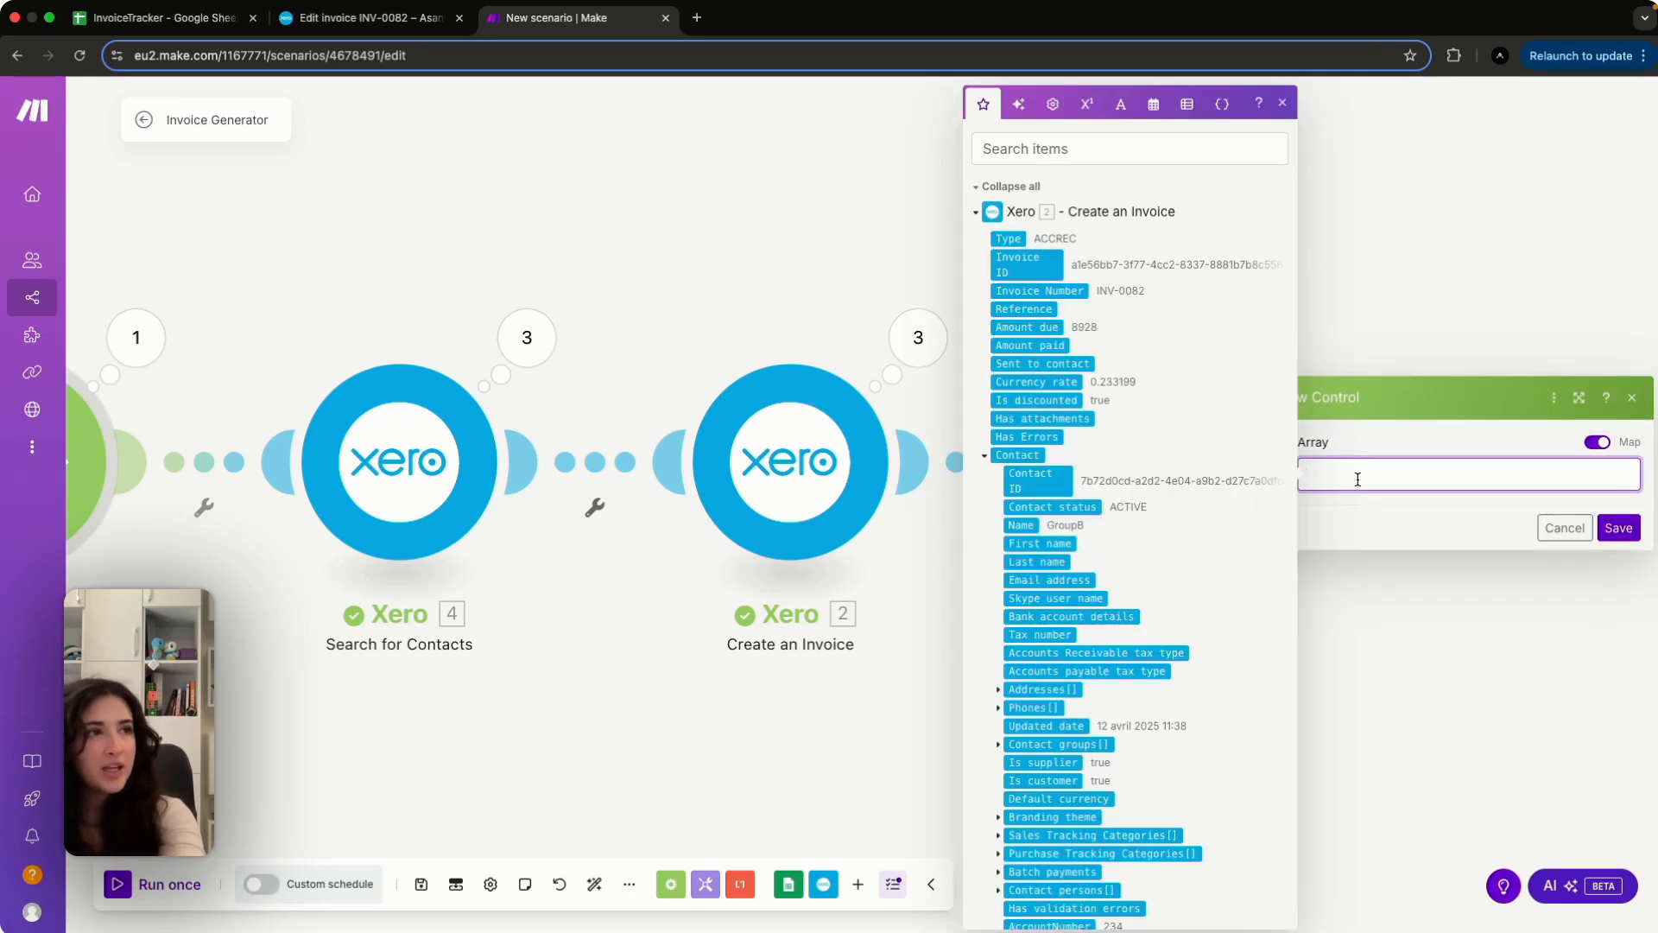
scroll(1196, 561, "down", 10)
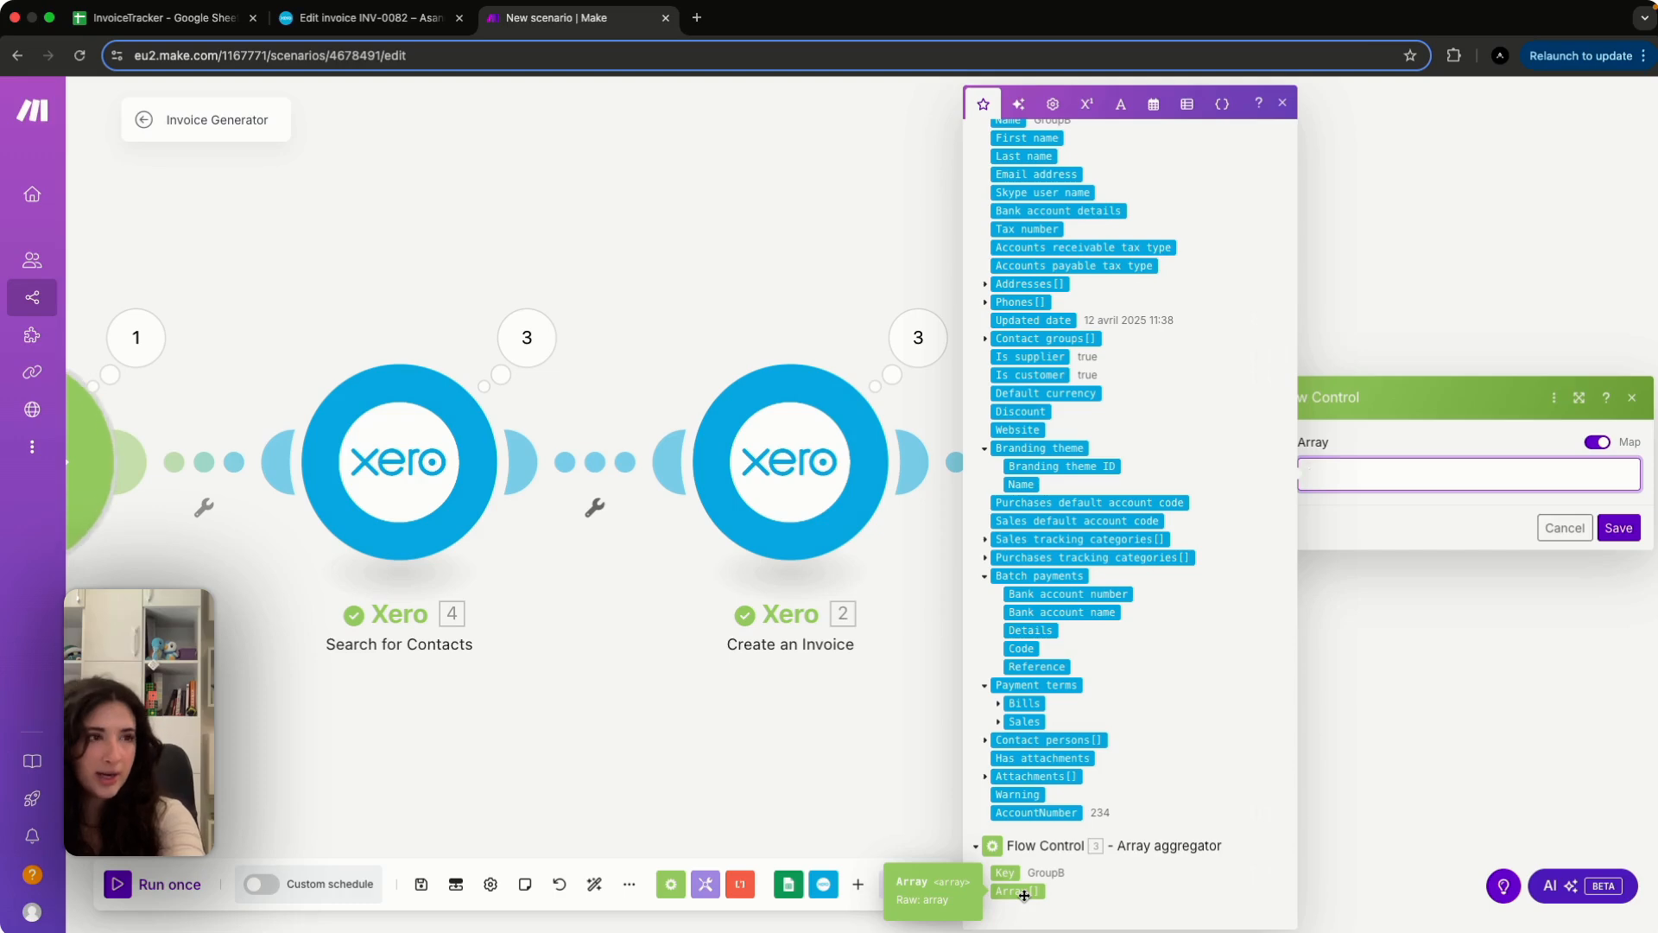
left_click(1018, 890)
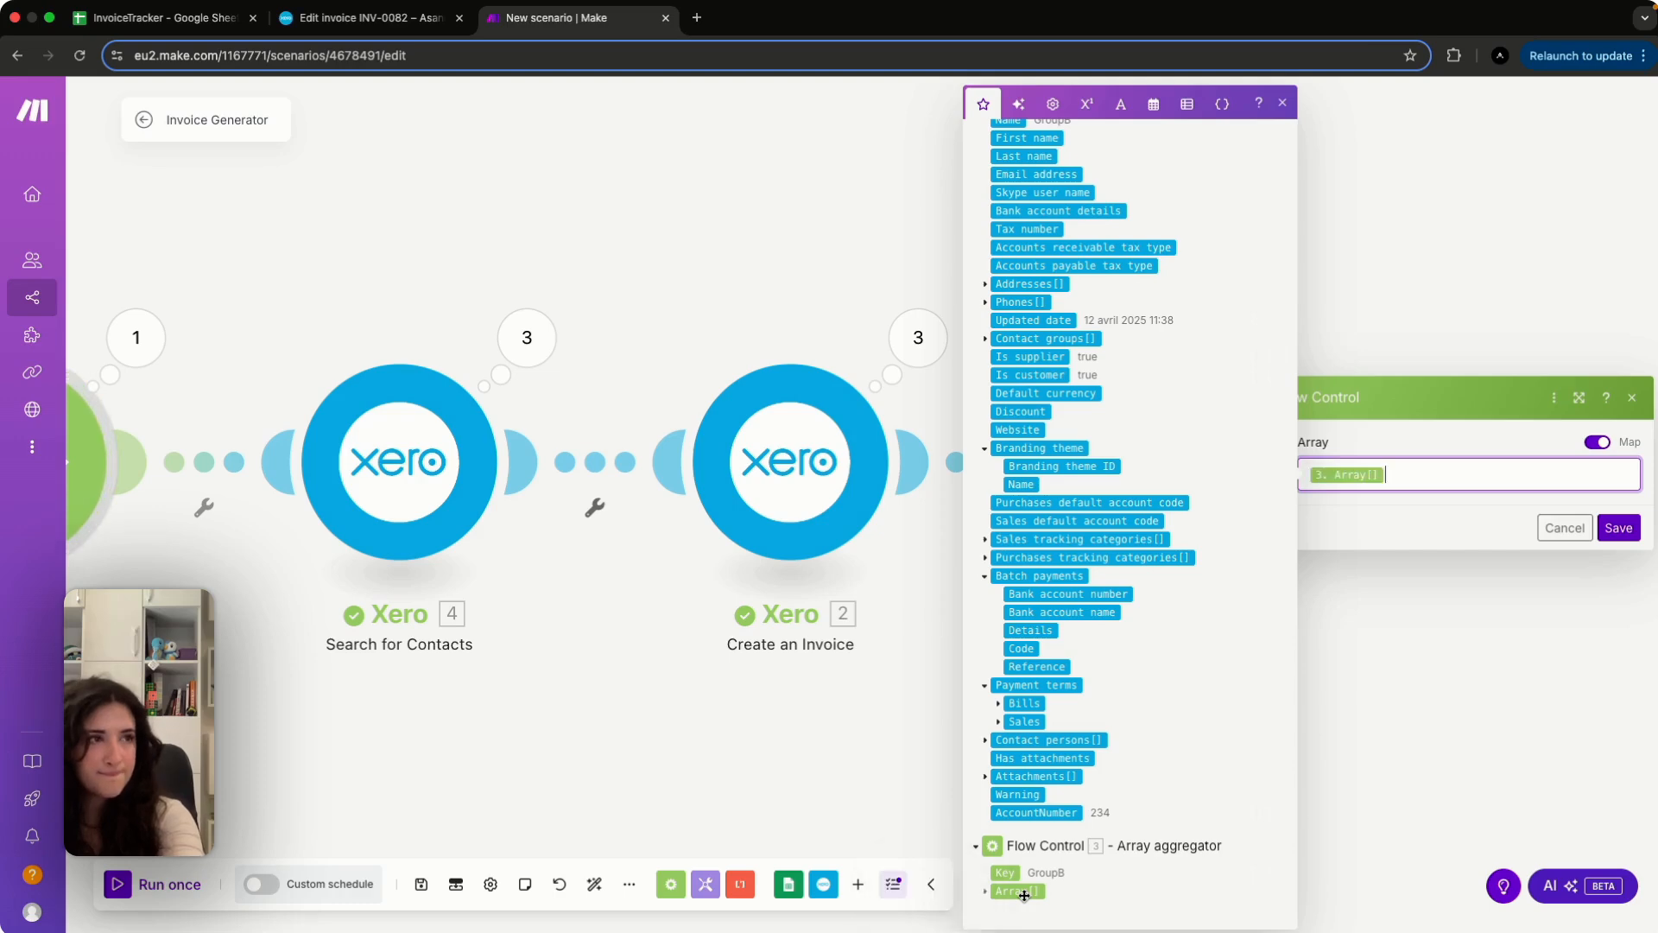
left_click(1619, 531)
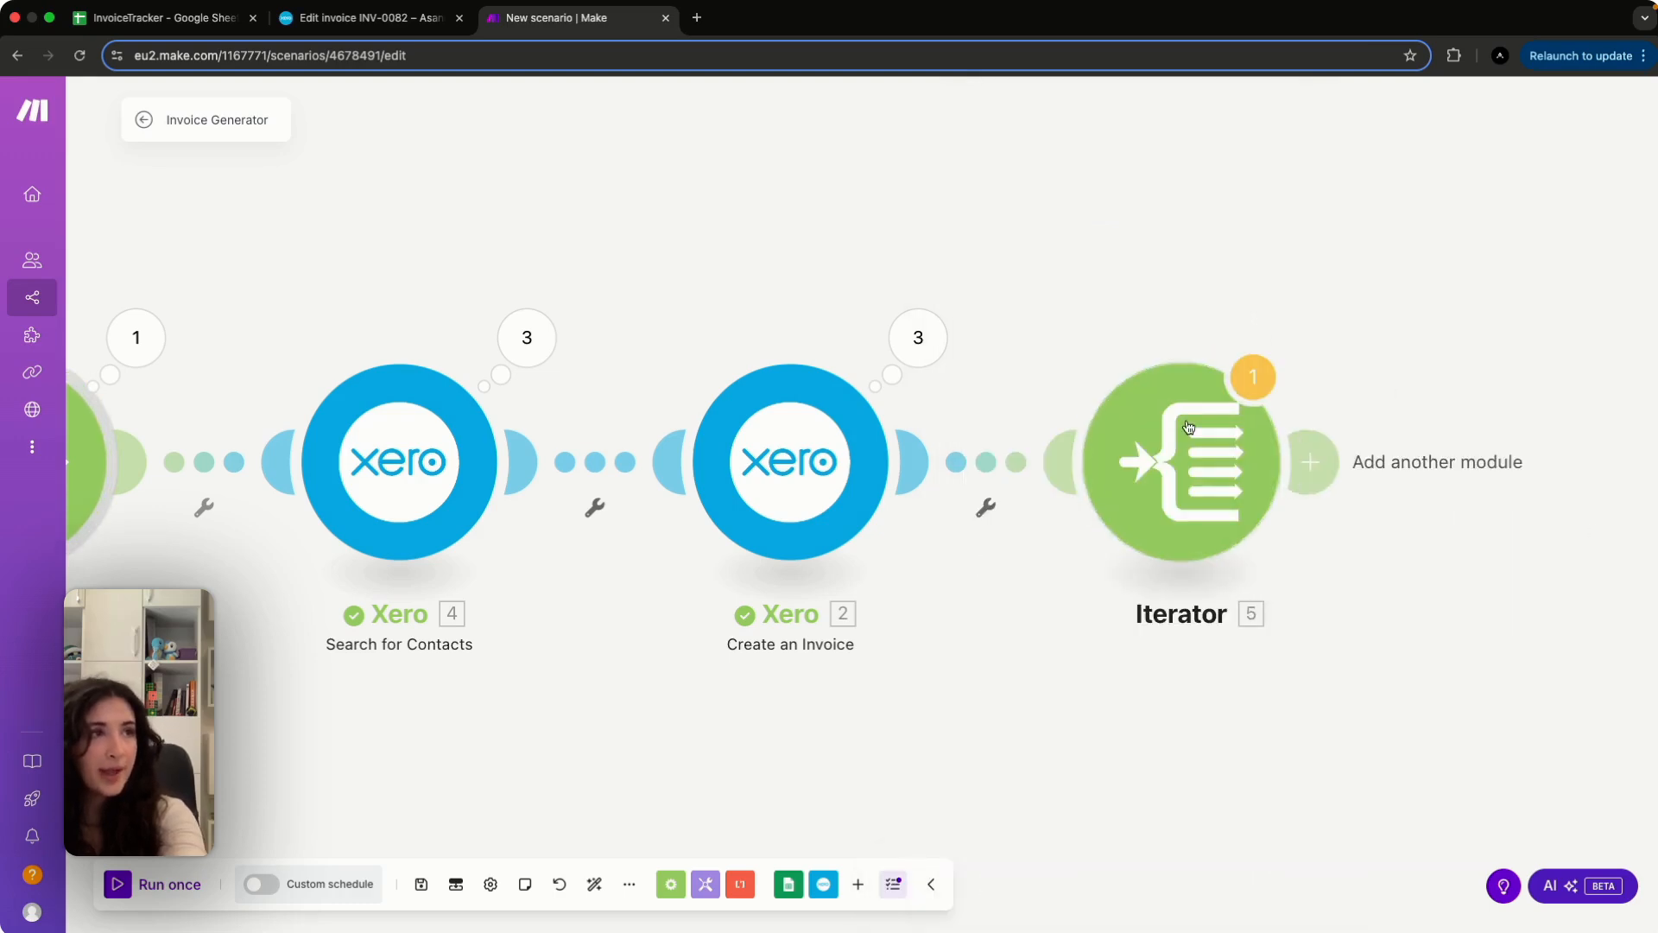
Add a Google Sheets Update a Row module after the Iterator, targeting Sheet1 of the InvoiceTracker spreadsheet
left_click(1310, 462)
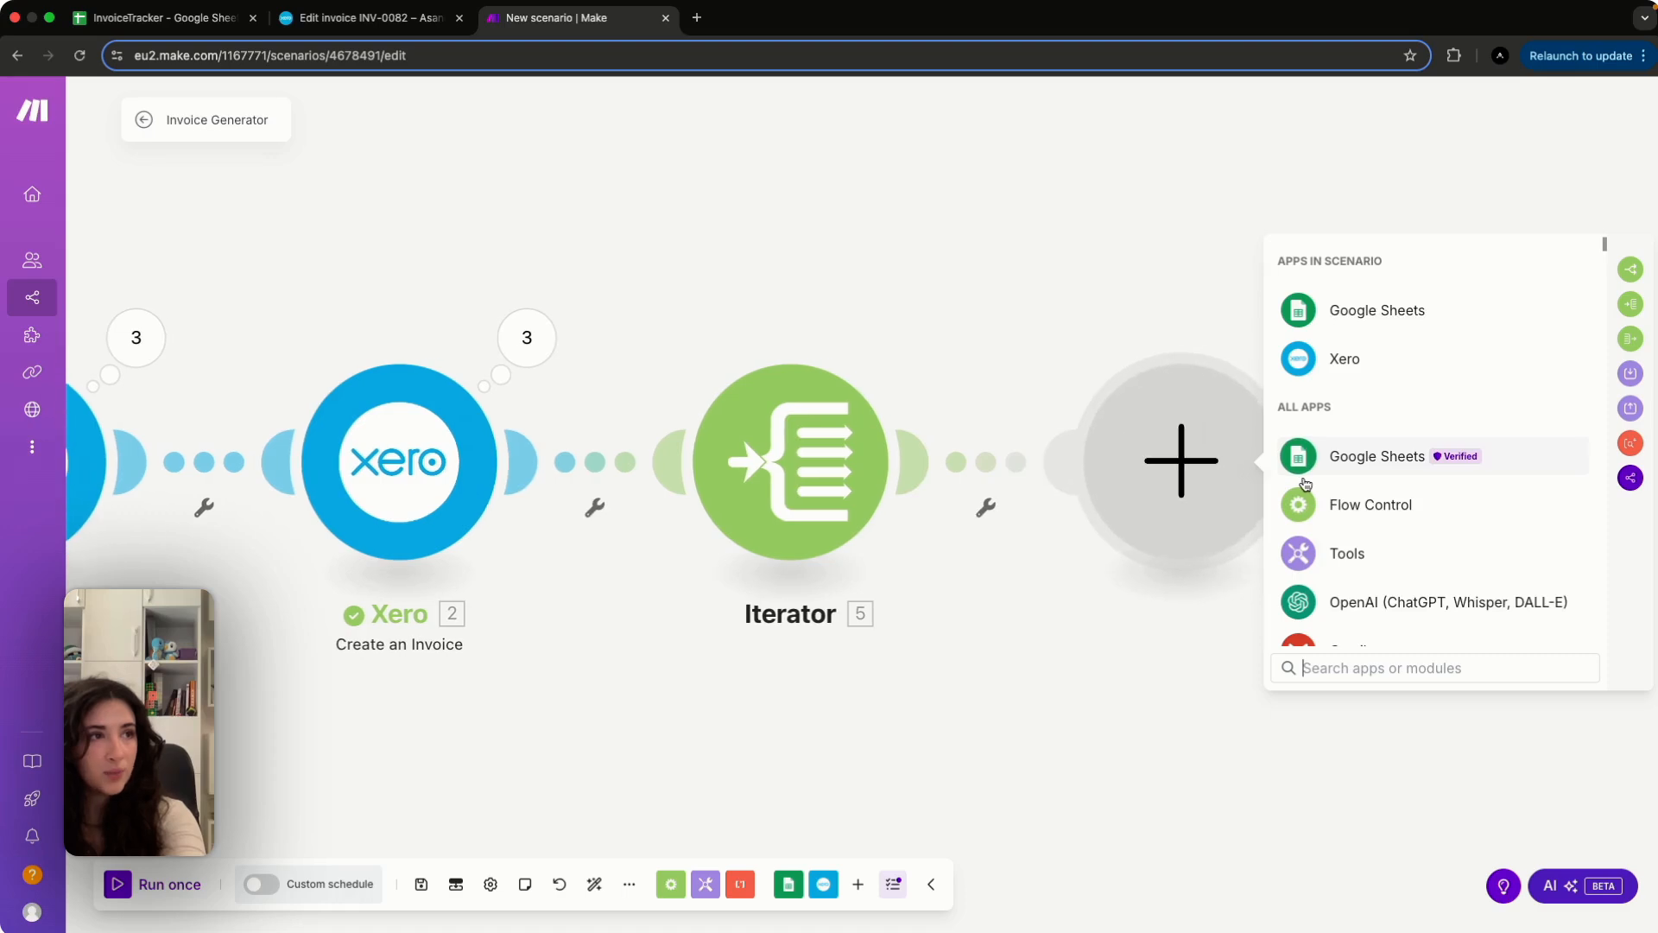
left_click(1360, 463)
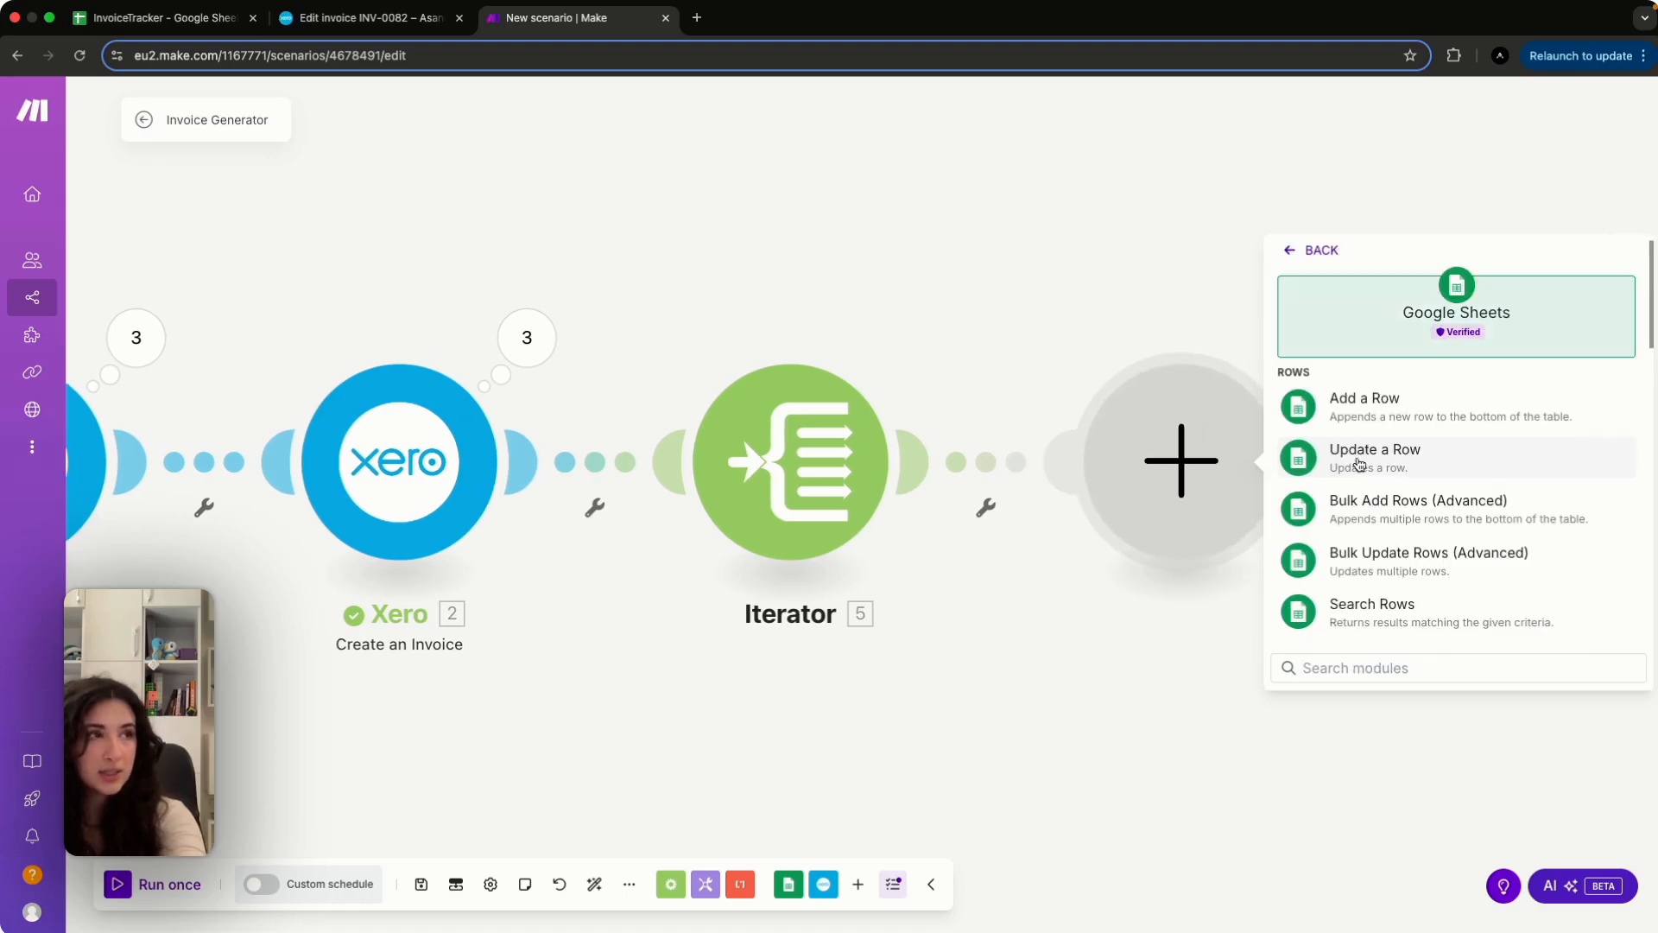
left_click(1424, 457)
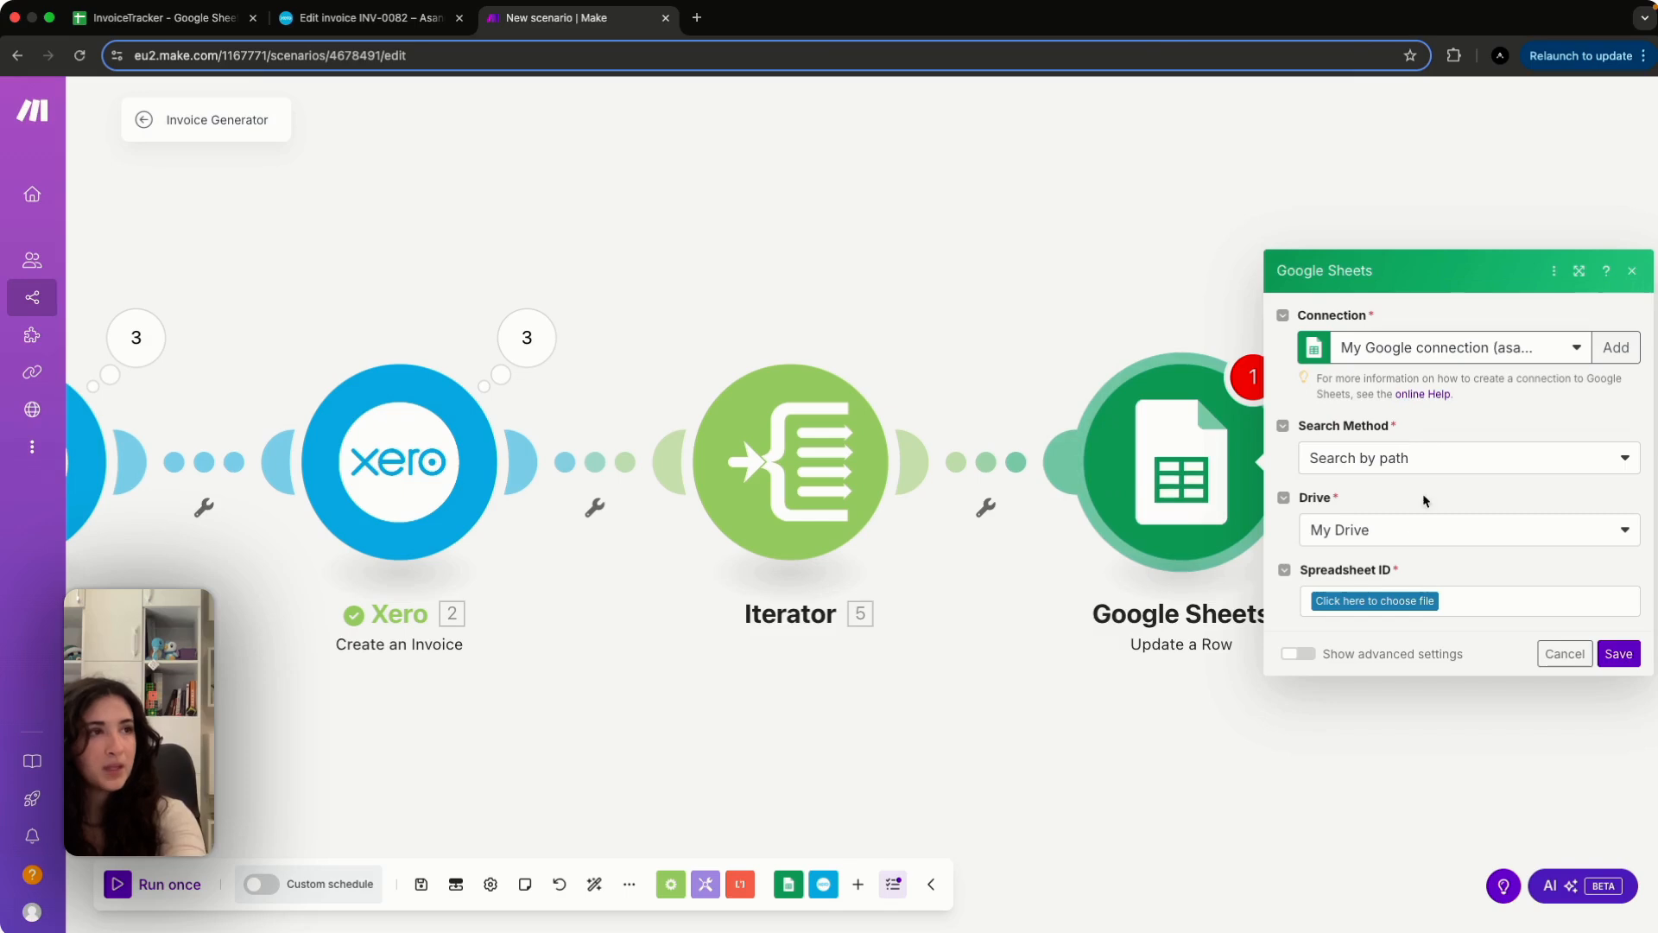
left_click(1418, 601)
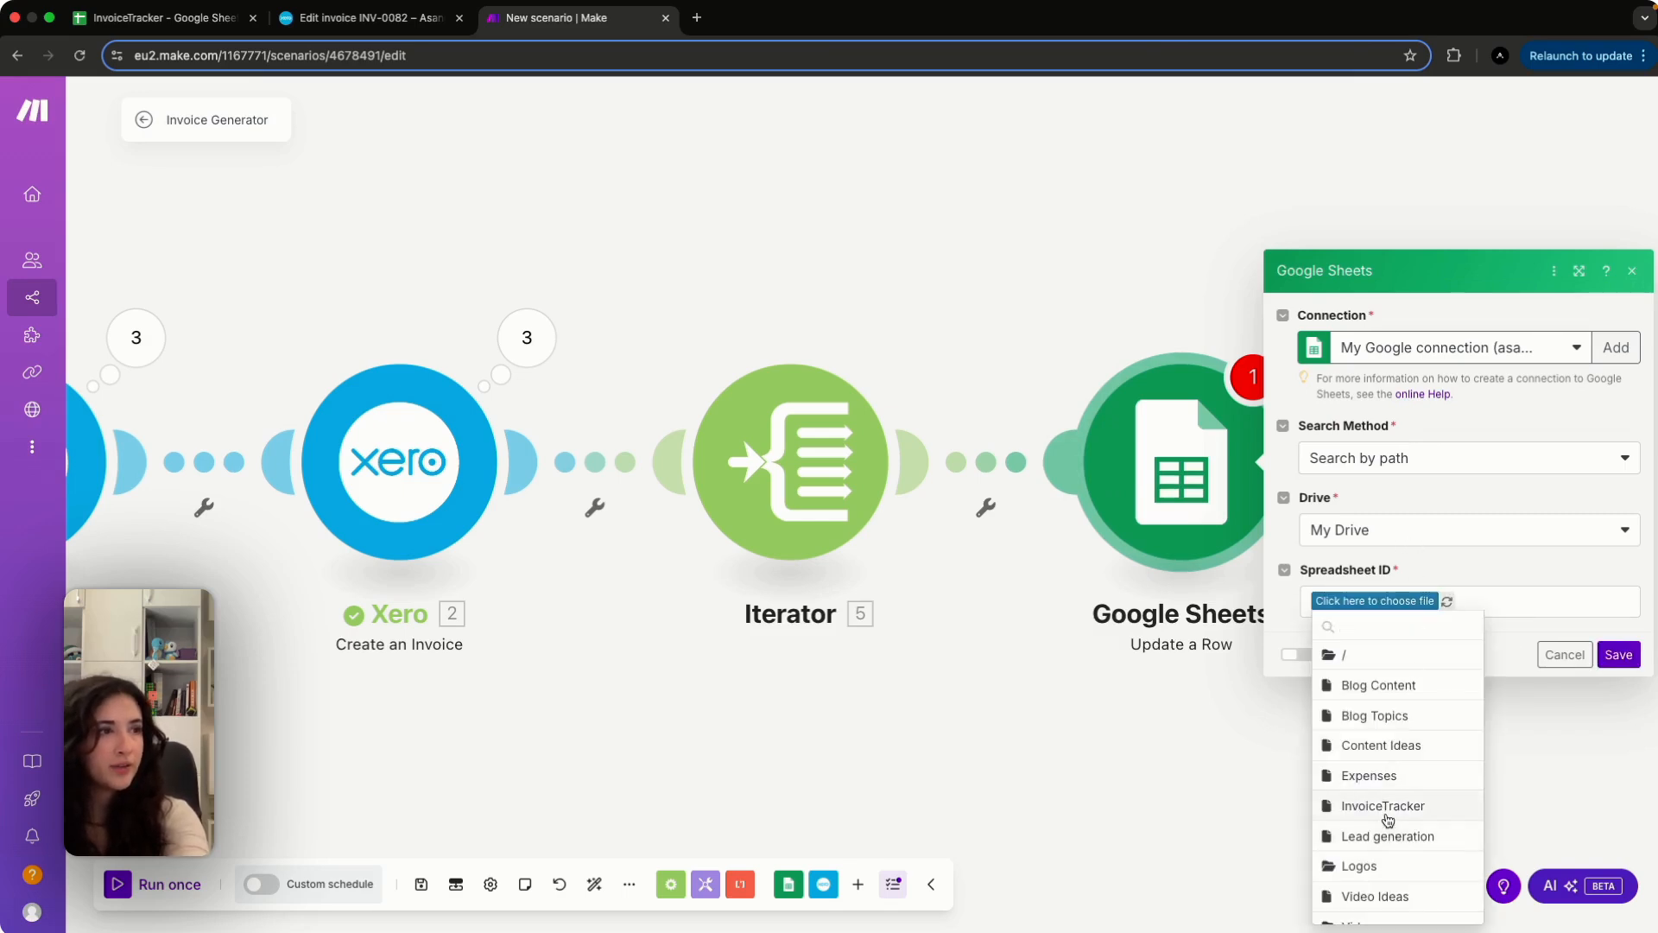
left_click(1382, 806)
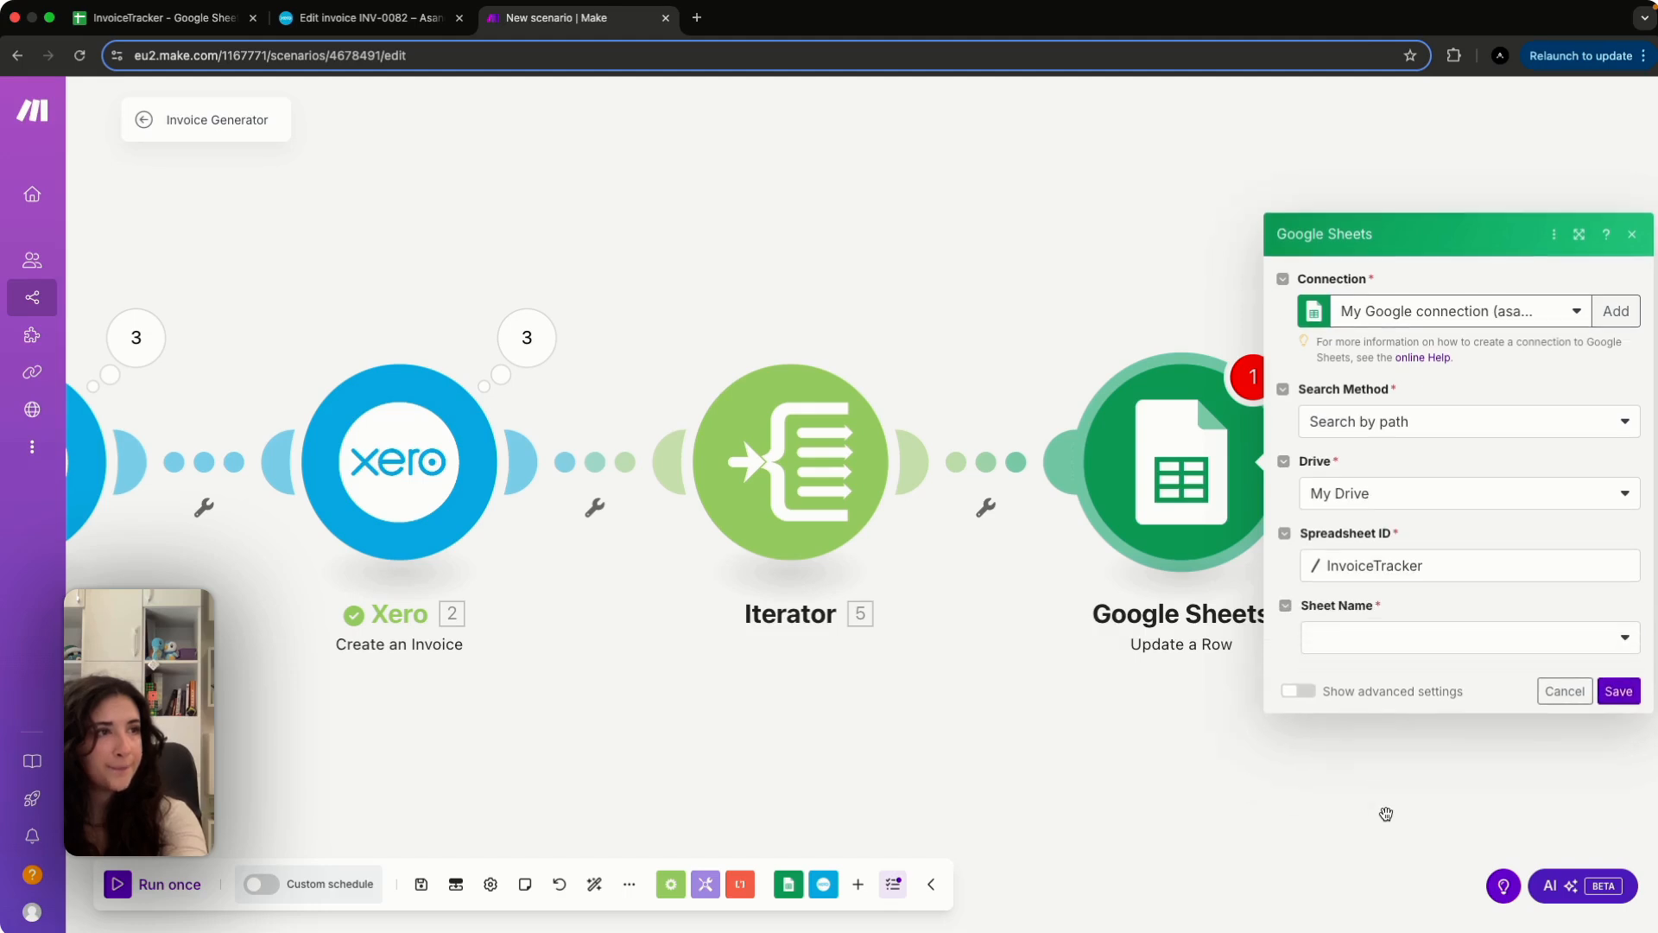
left_click(1410, 633)
left_click(1382, 665)
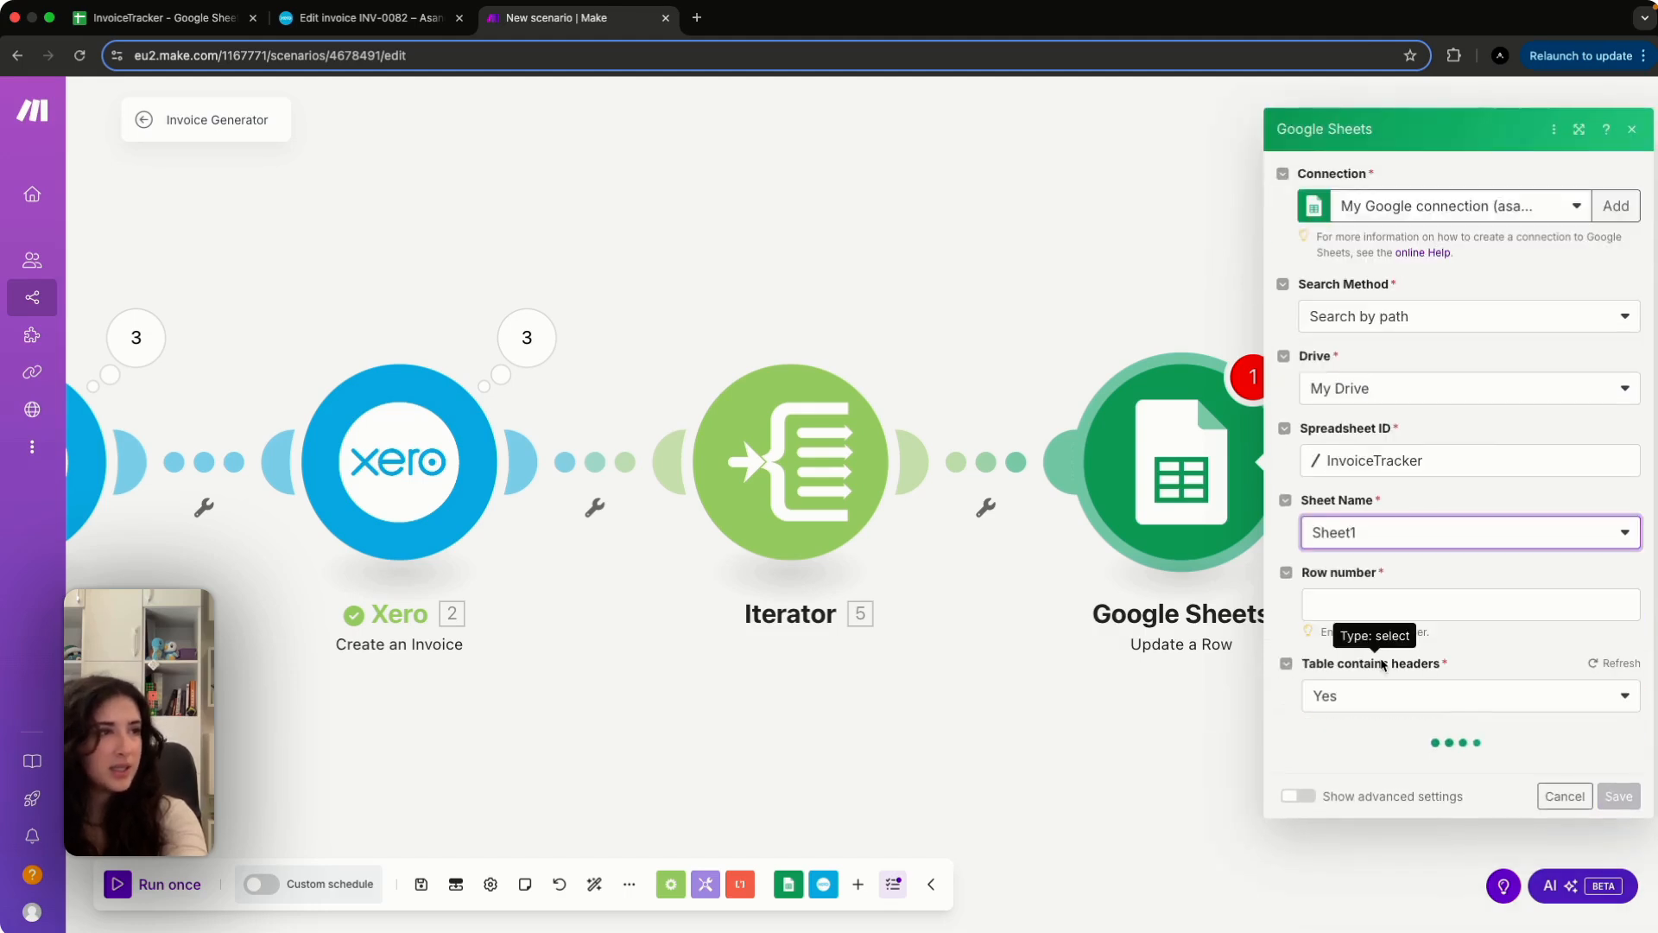
Map the Update a Row module's Row number to the Name inside the Iterator's Tracking[] array
left_click(1417, 596)
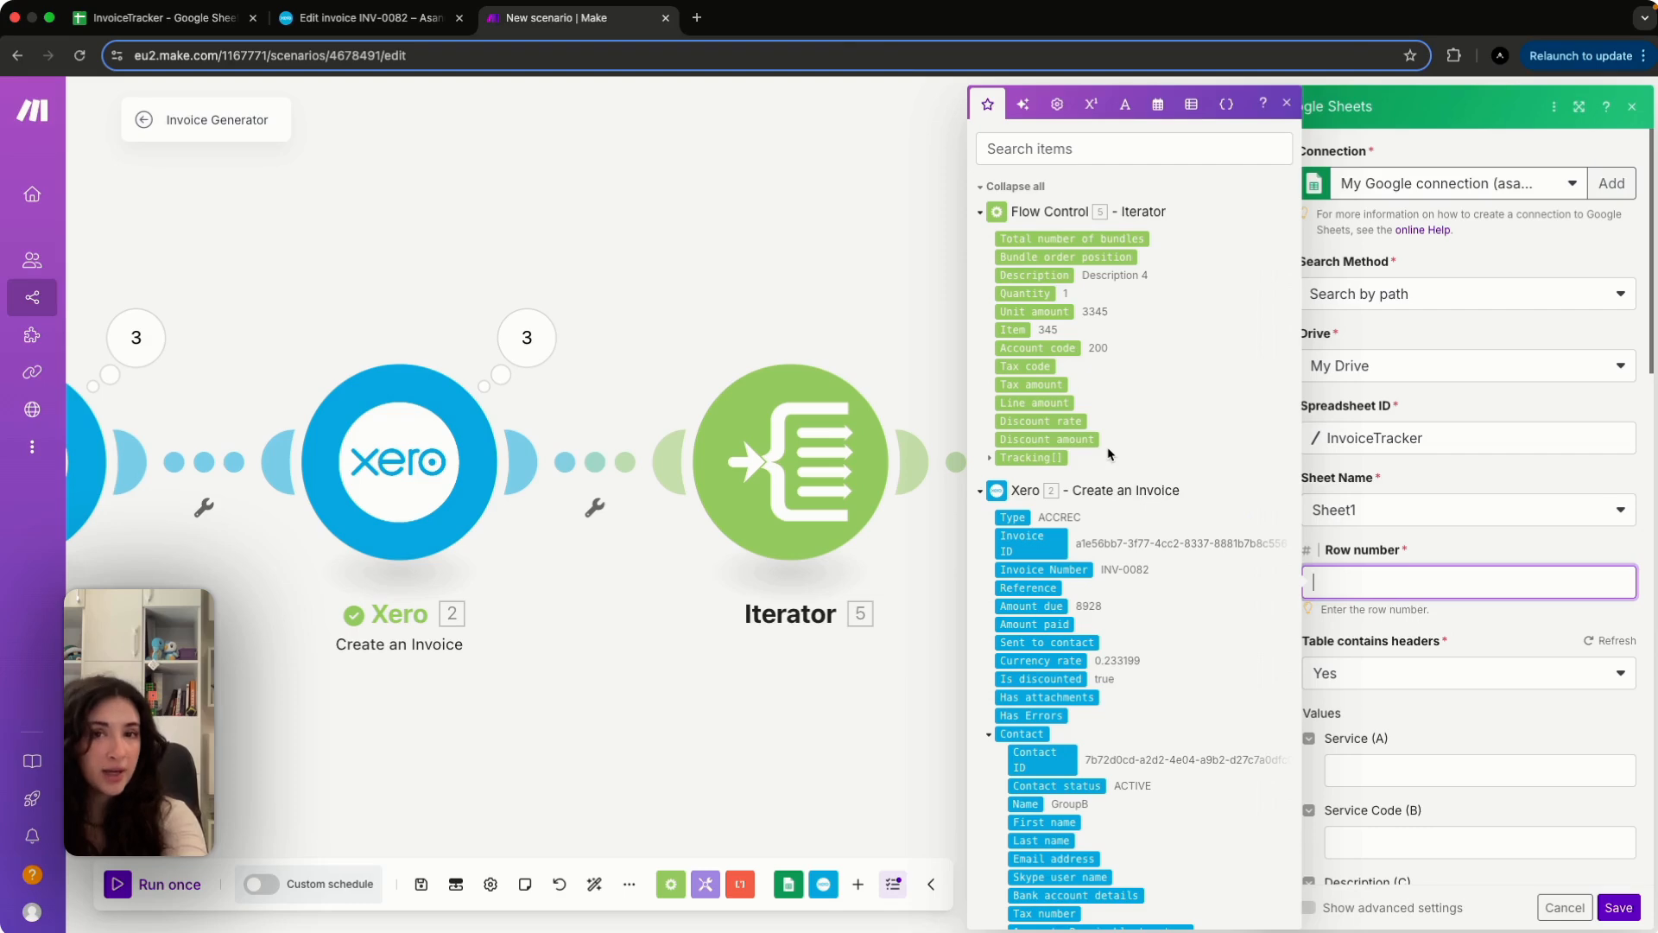
left_click(991, 459)
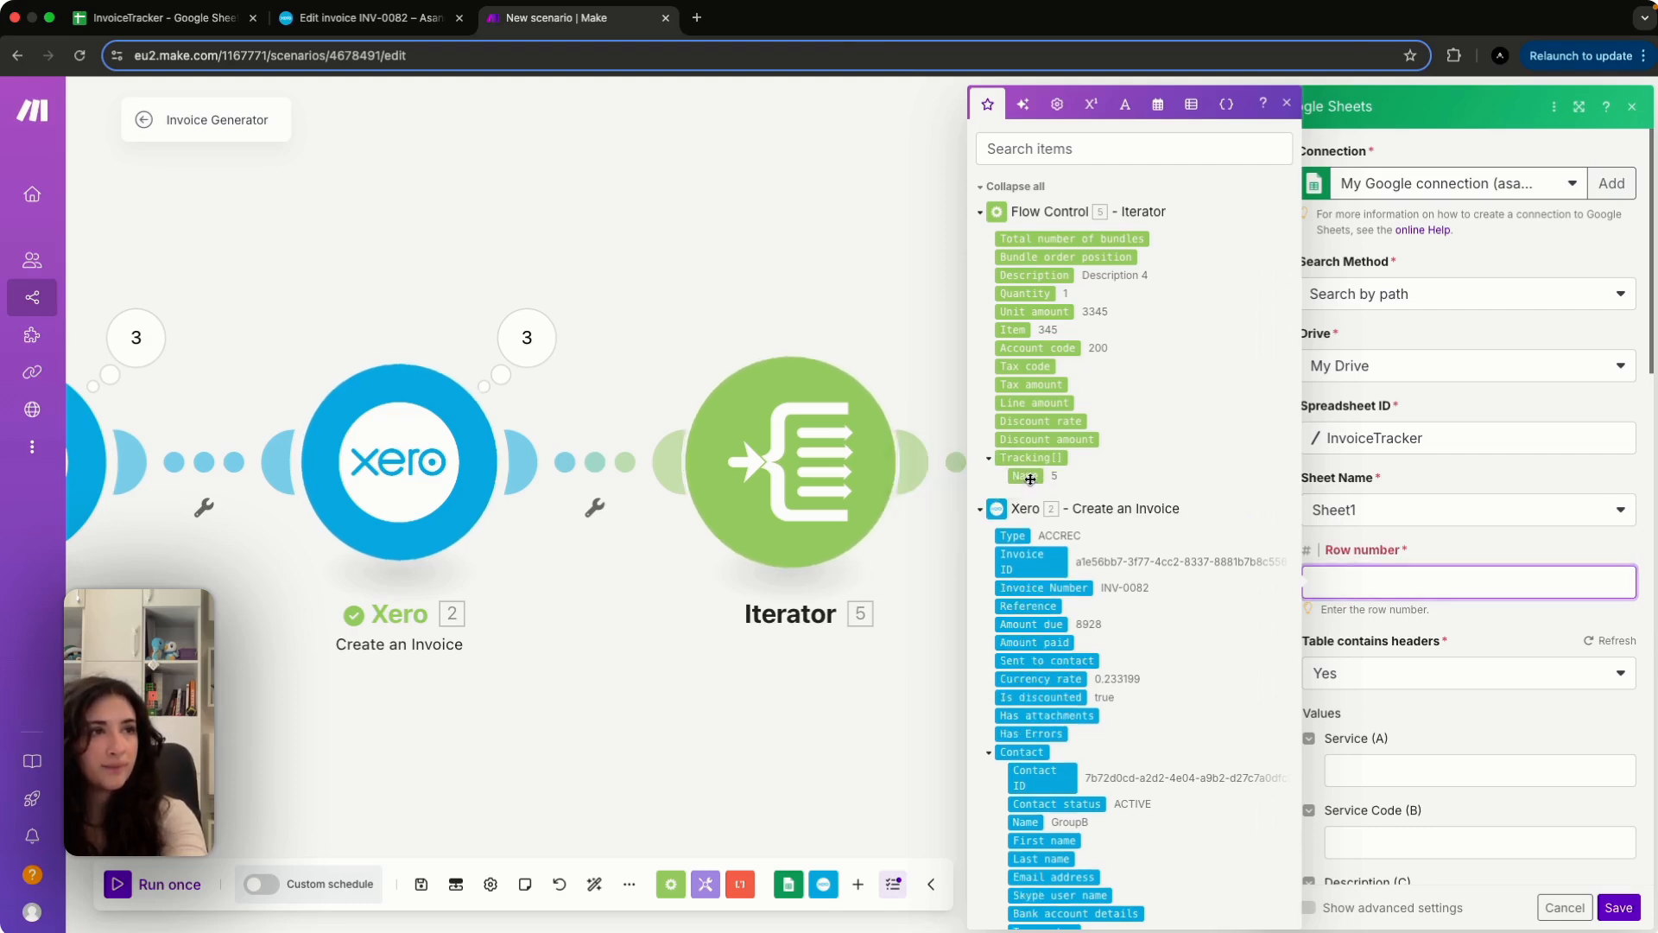
left_click(1028, 477)
left_click(1492, 632)
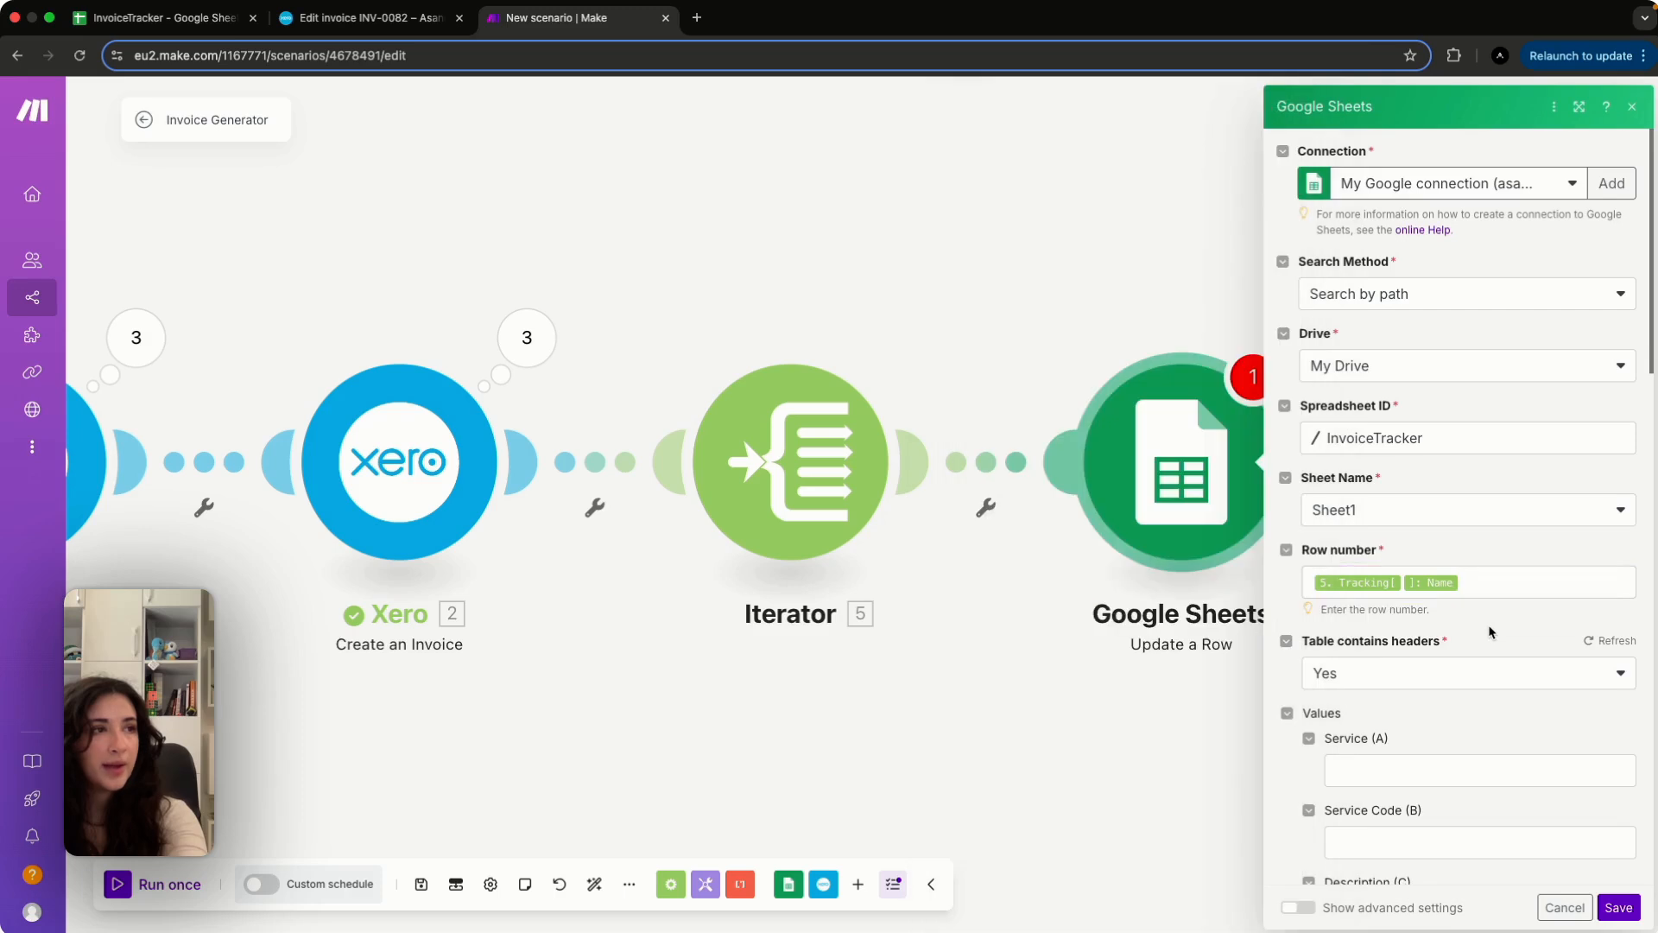
Set the Invoice Done (H) value to TRUE in the Update a Row module
scroll(1490, 631, "down", 5)
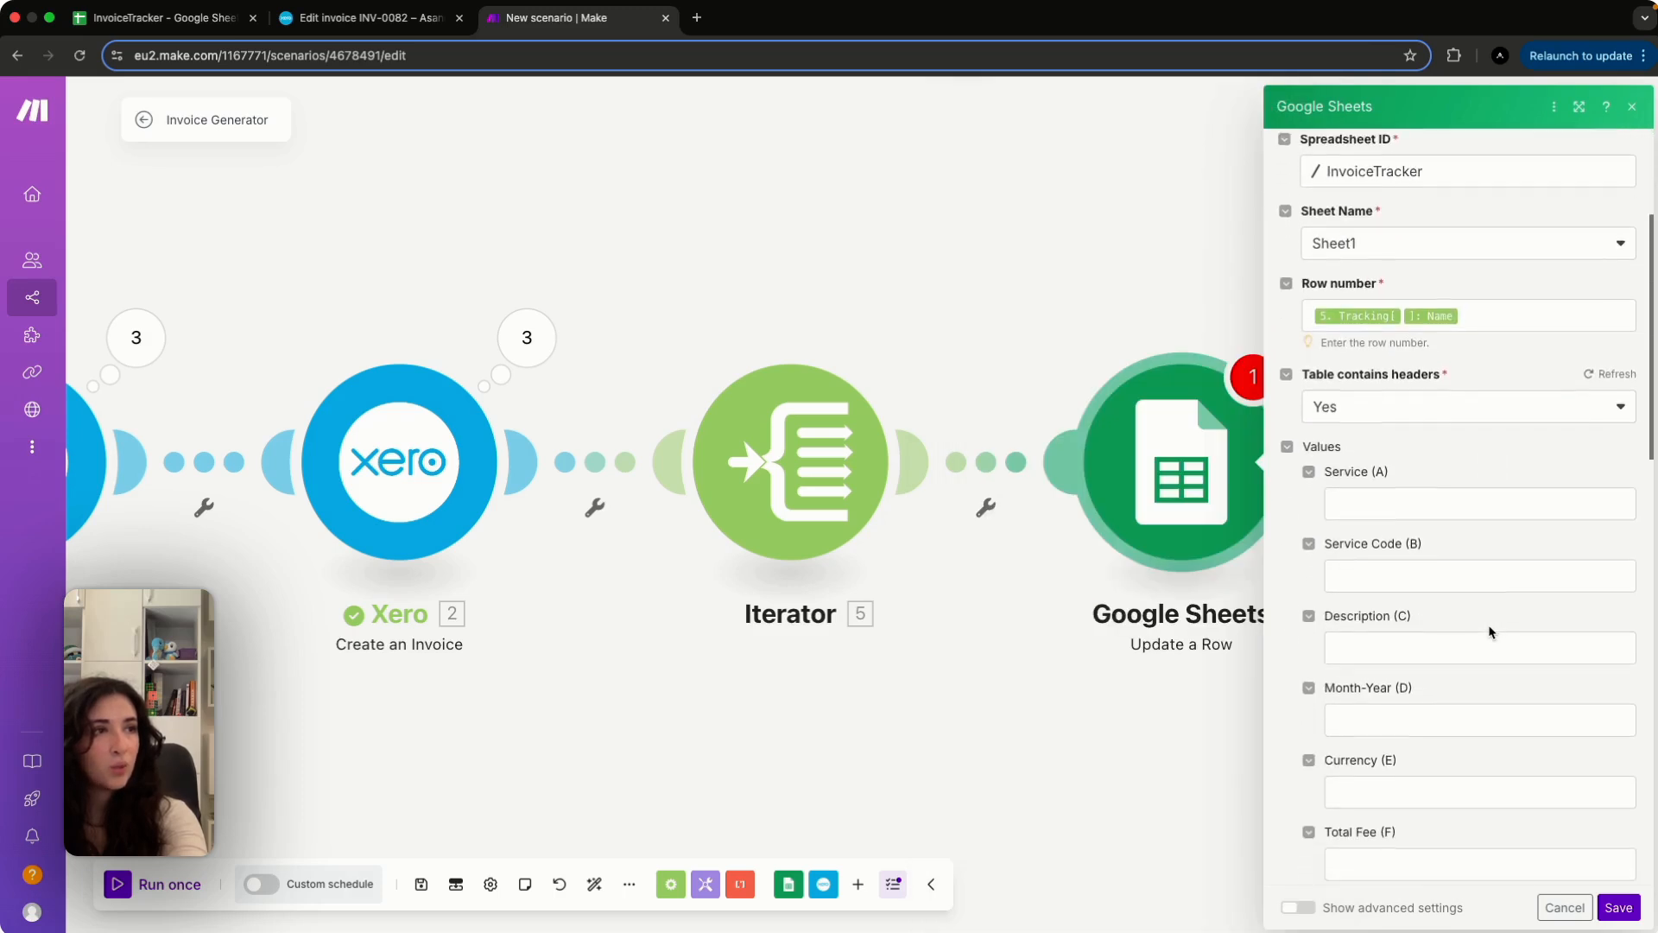
scroll(1489, 625, "down", 4)
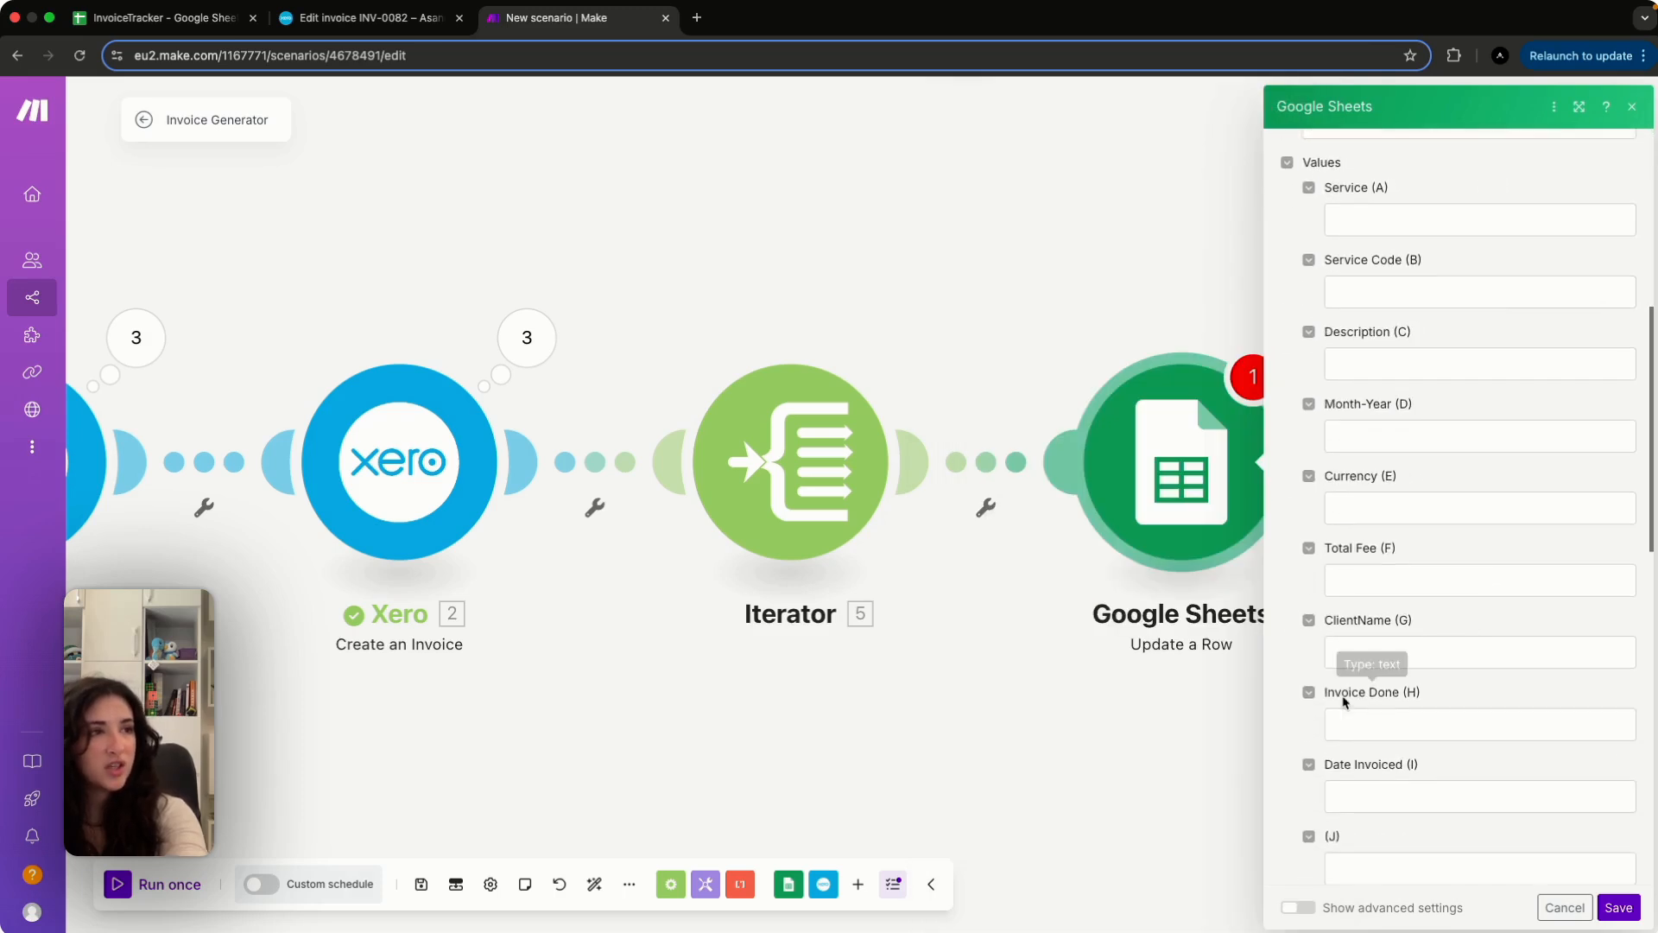
left_click(1382, 723)
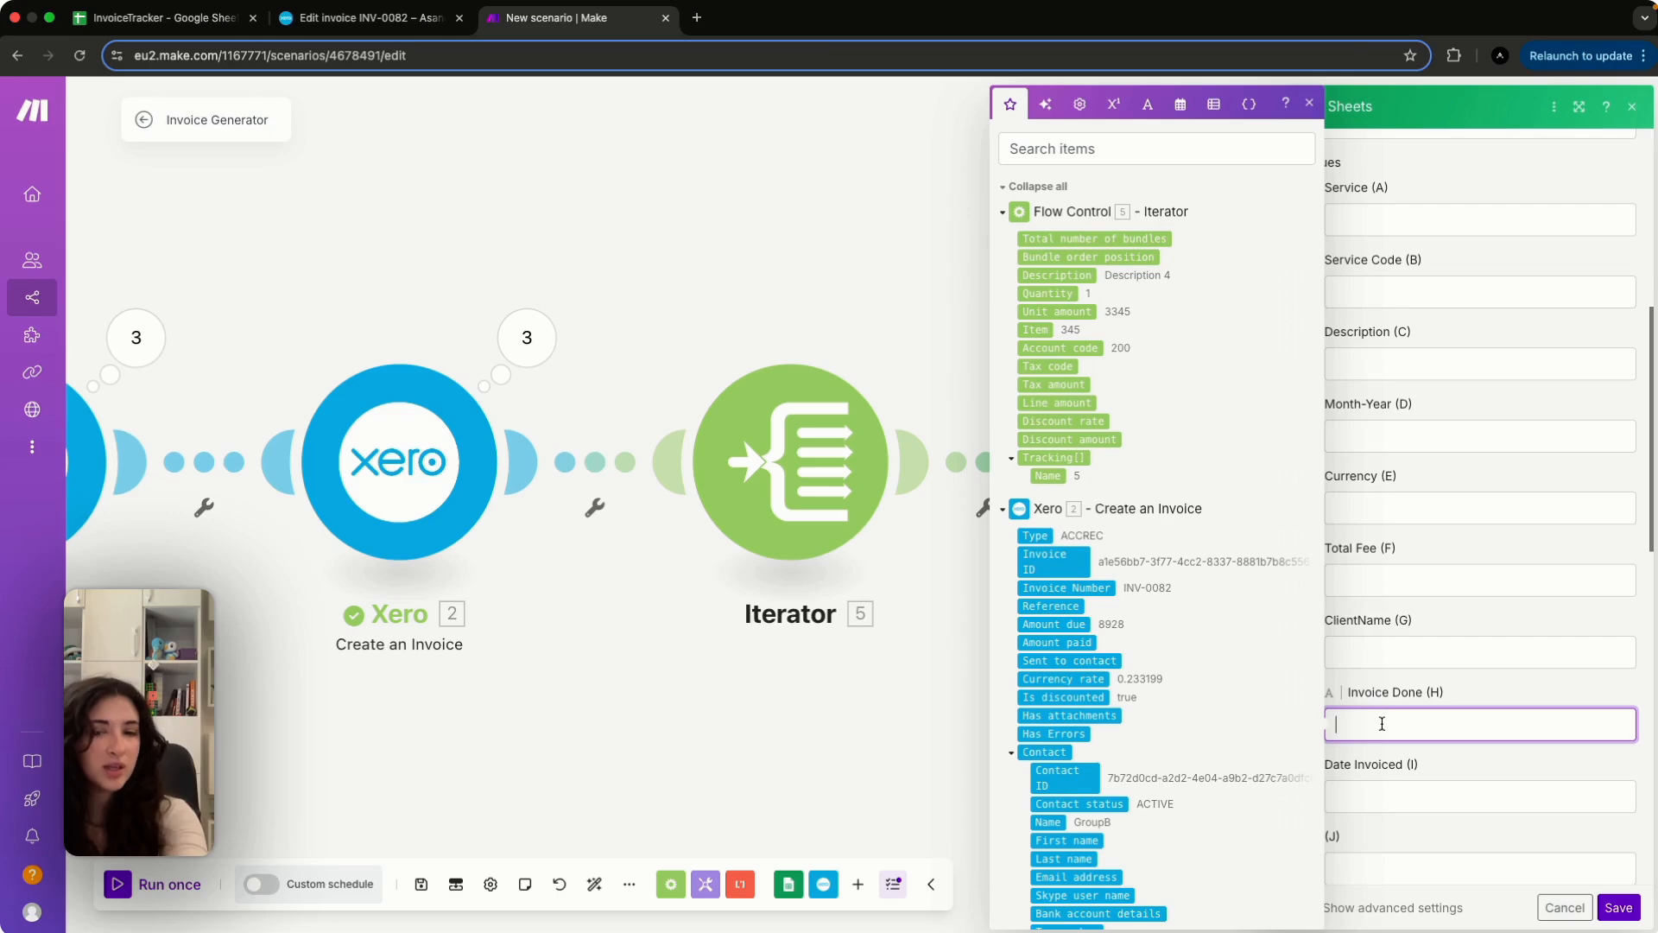
type("TRUE")
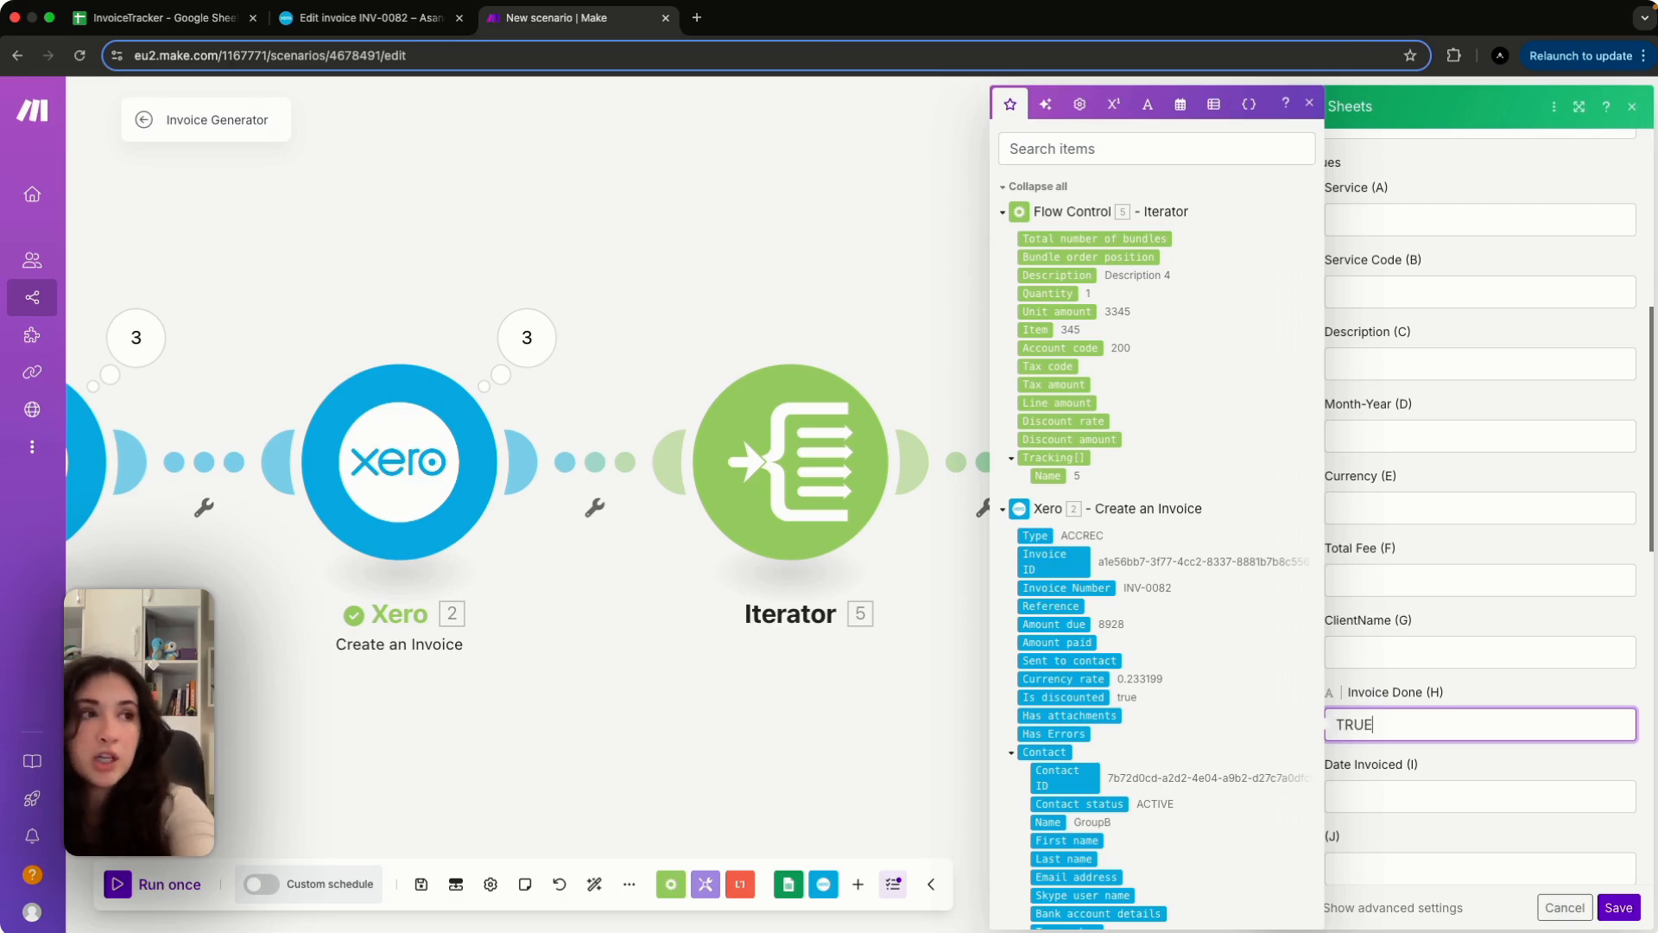
left_click(1502, 762)
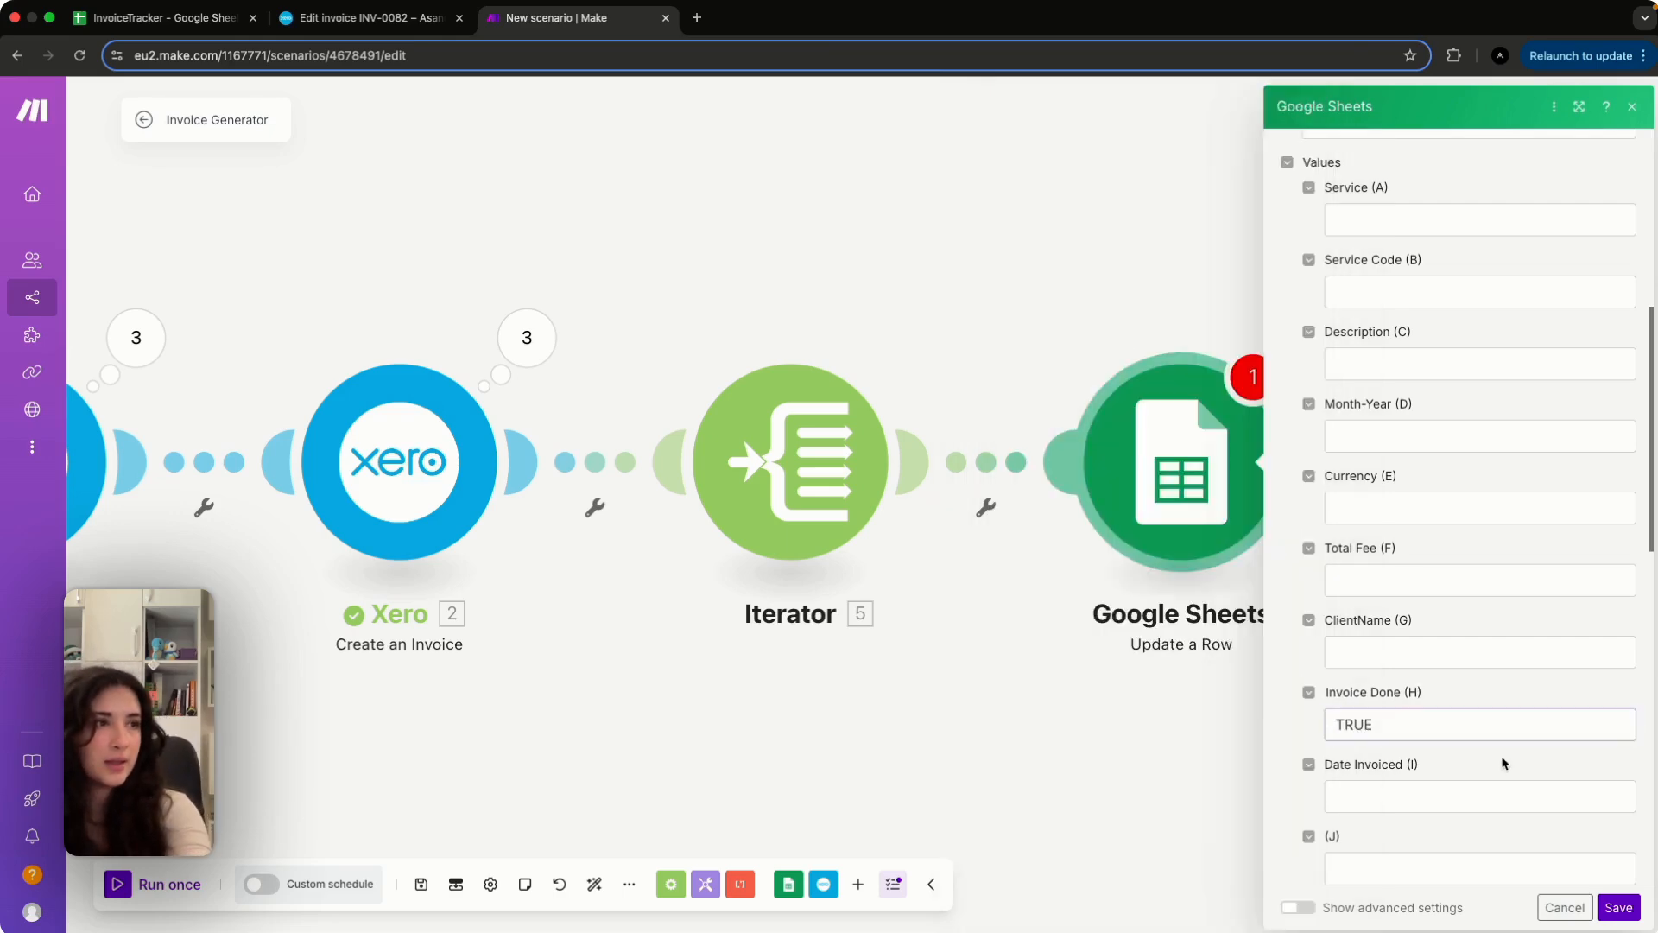
Map Date Invoiced (I) to the timestamp variable and save the Update a Row module
left_click(1432, 792)
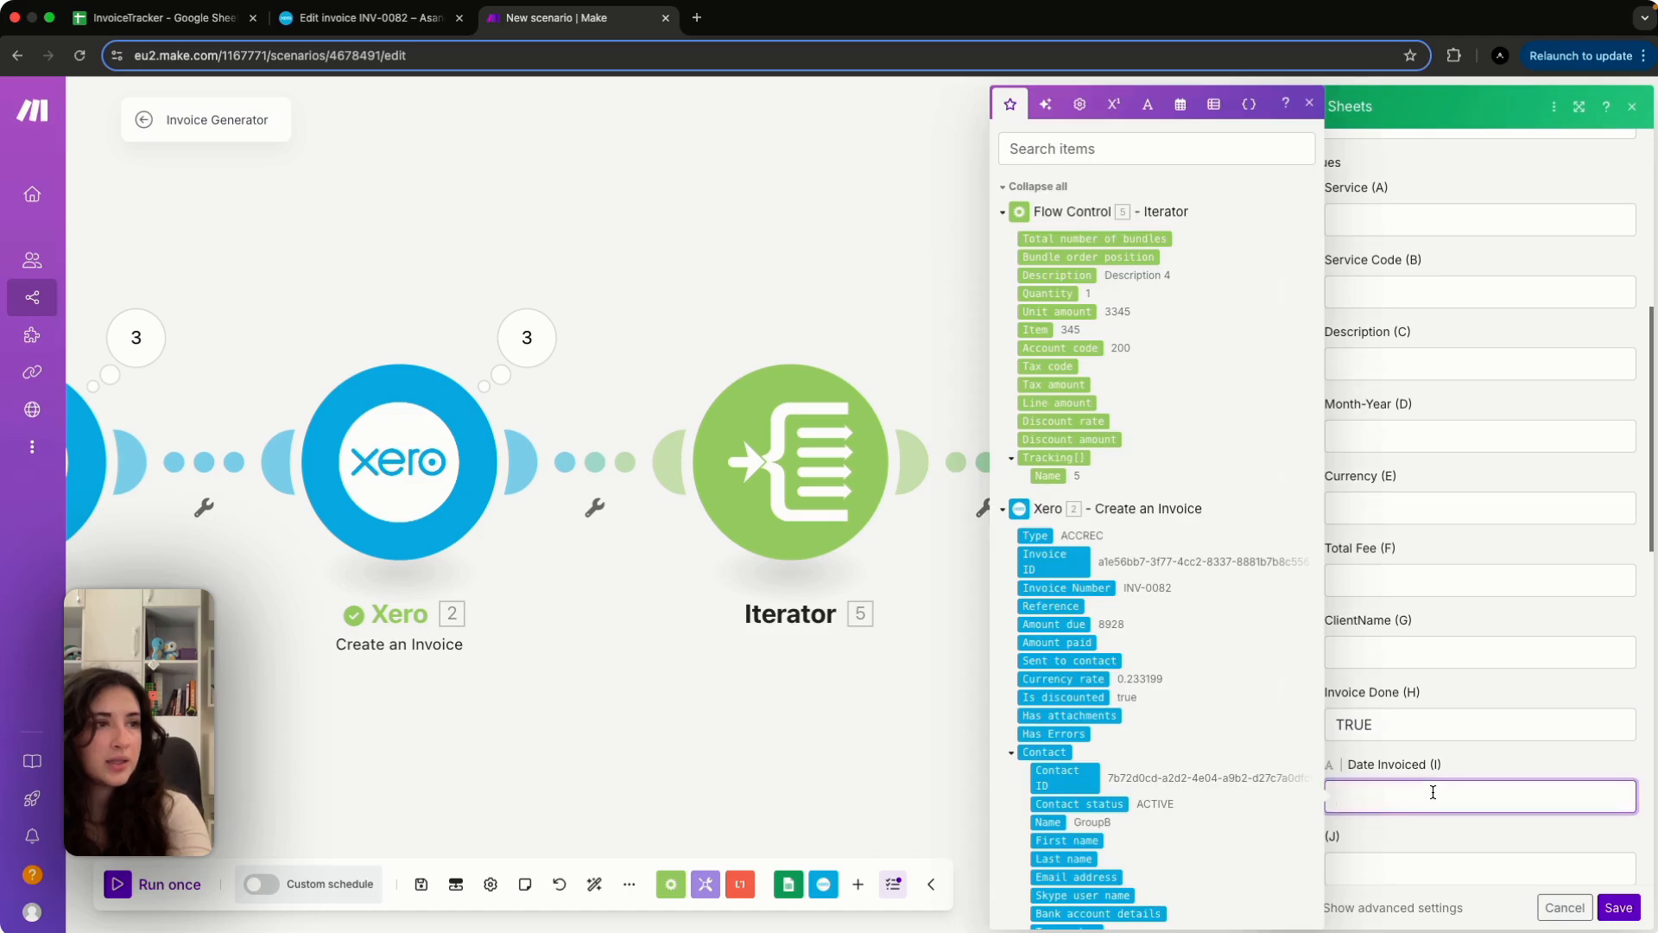
left_click(1186, 109)
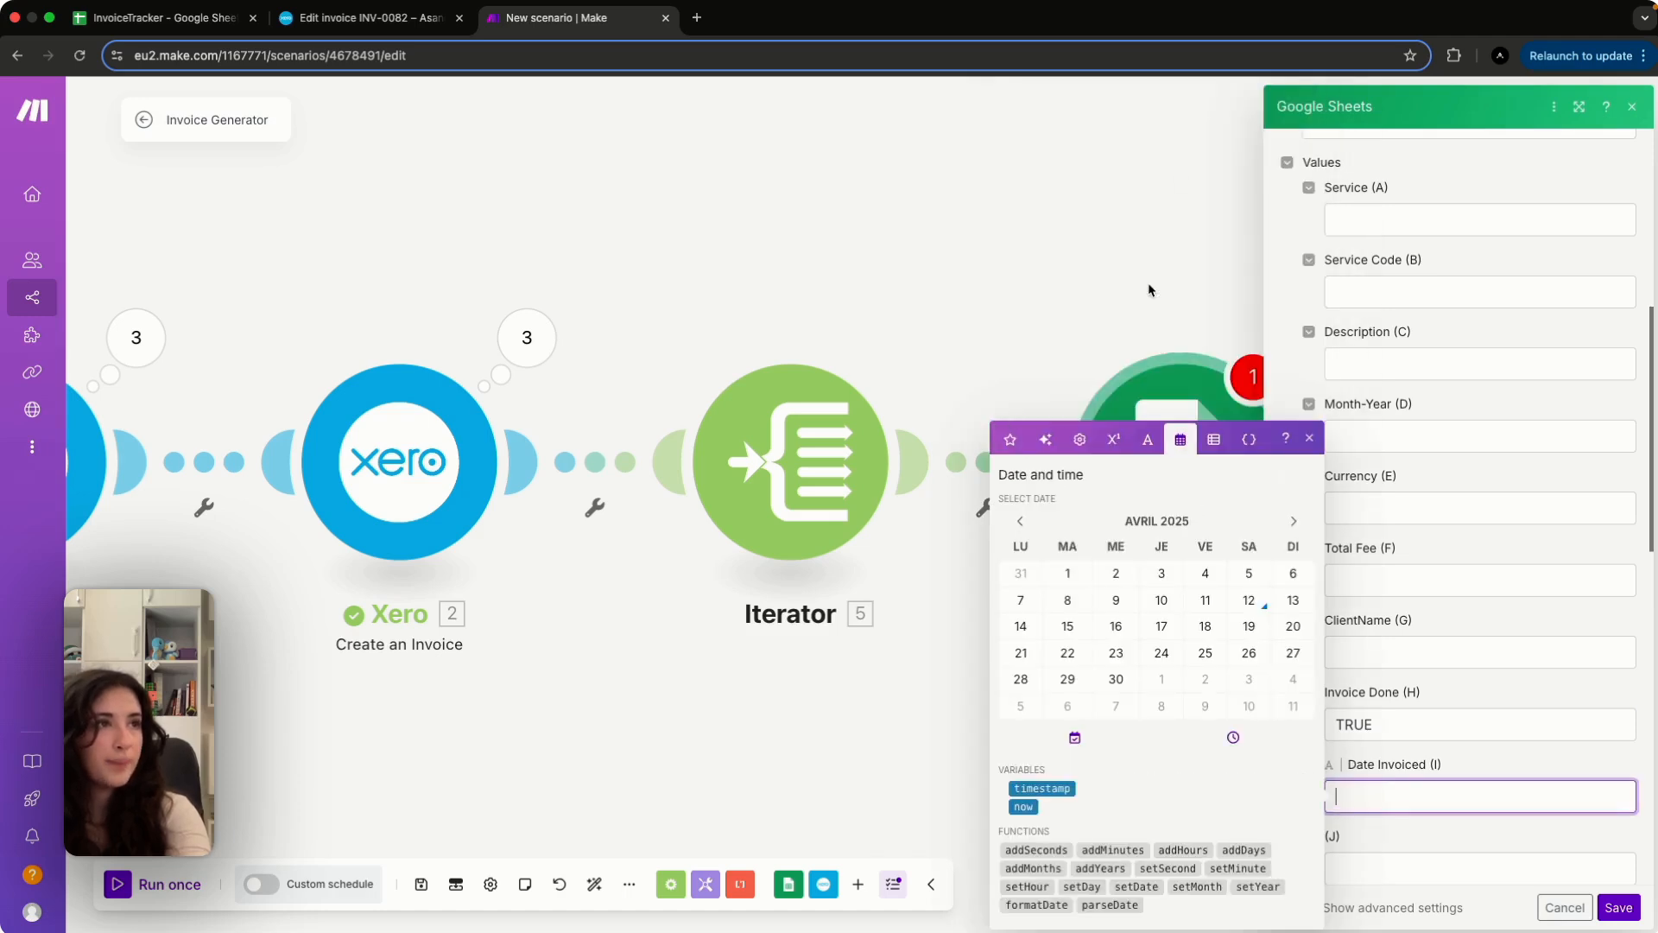
left_click(1061, 785)
left_click(1455, 829)
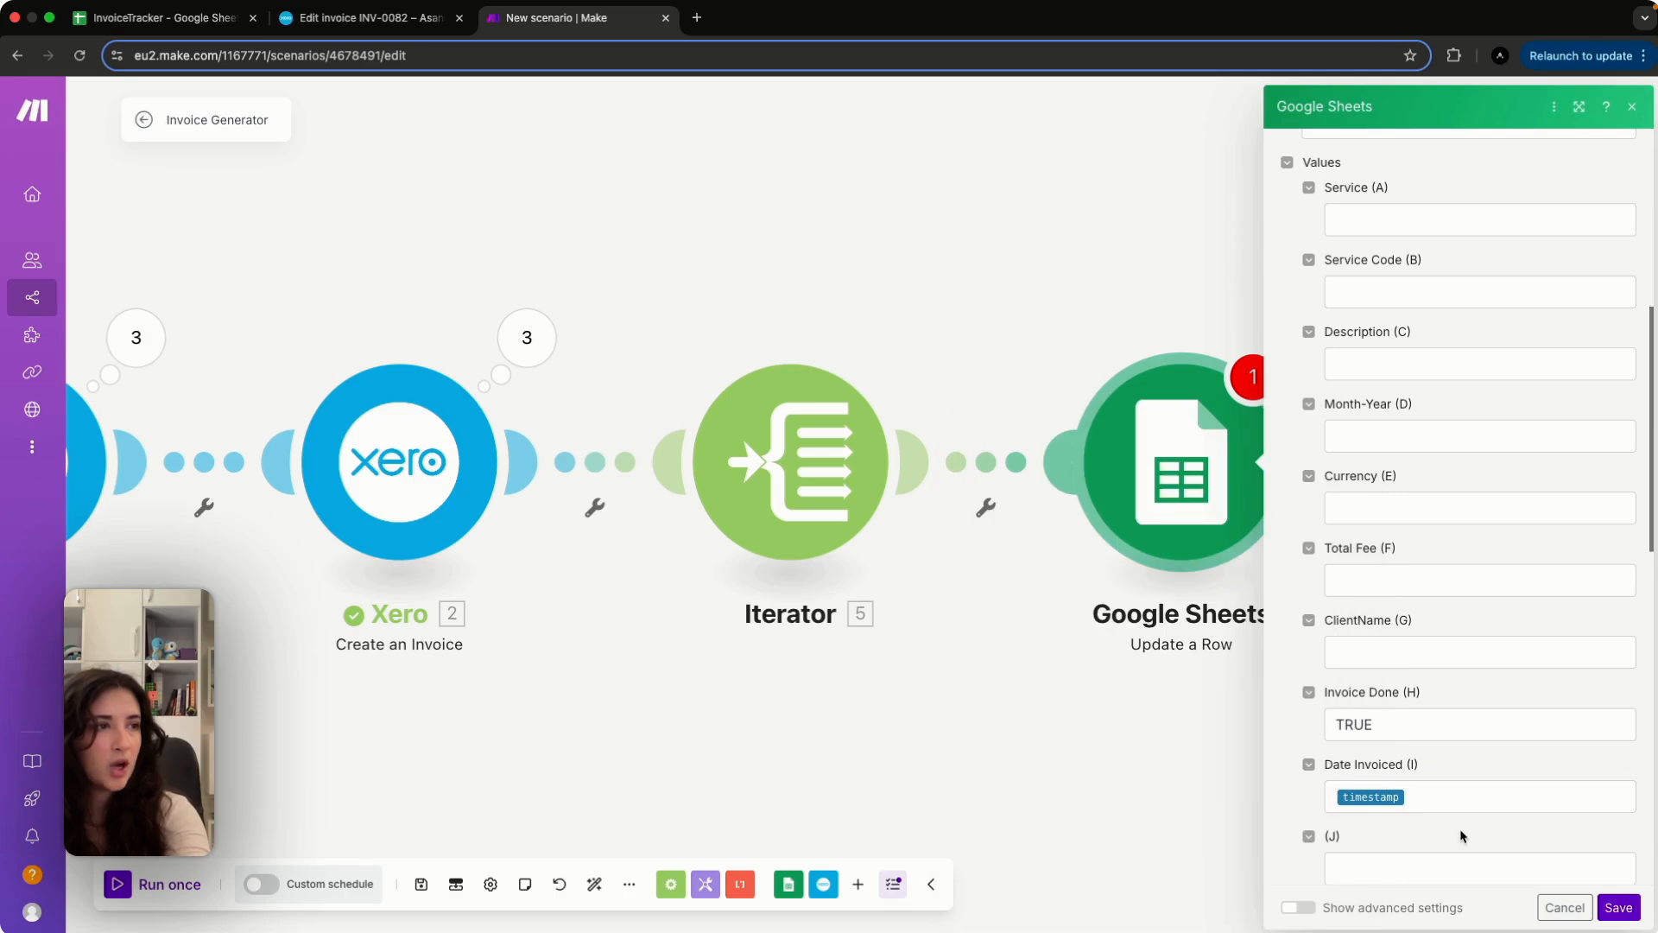
scroll(1506, 776, "down", 2)
left_click(1618, 907)
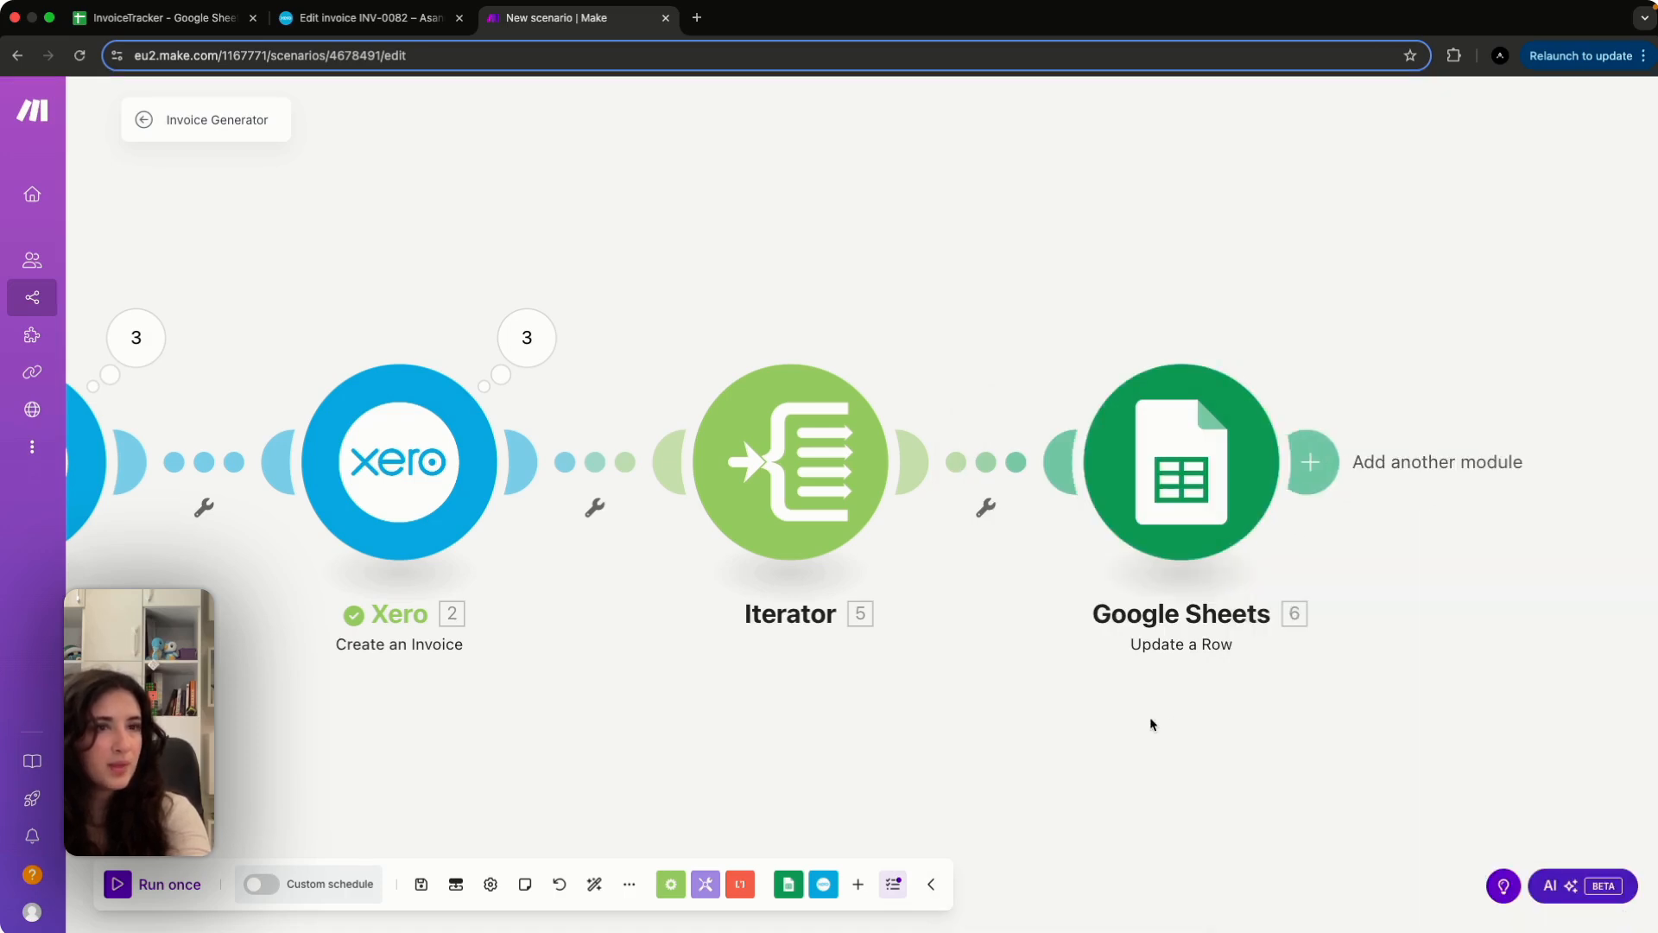
Run the scenario once and check the Invoice Done and Date Invoiced values for rows 3 to 7 in the InvoiceTracker sheet
left_click(193, 898)
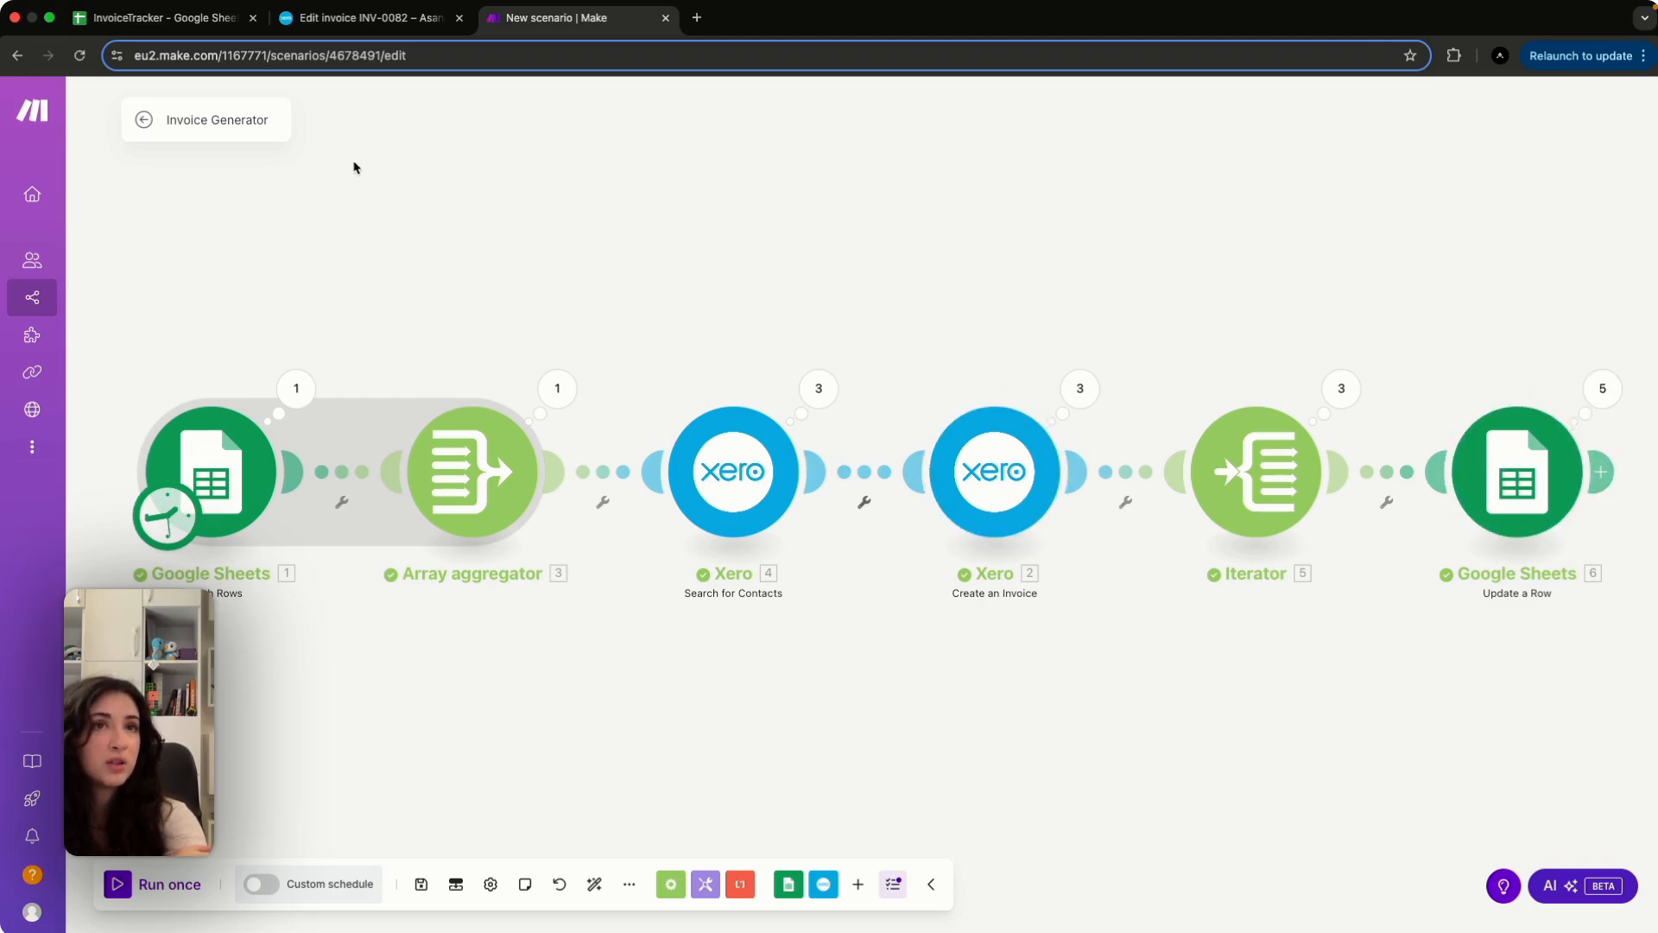
left_click(182, 41)
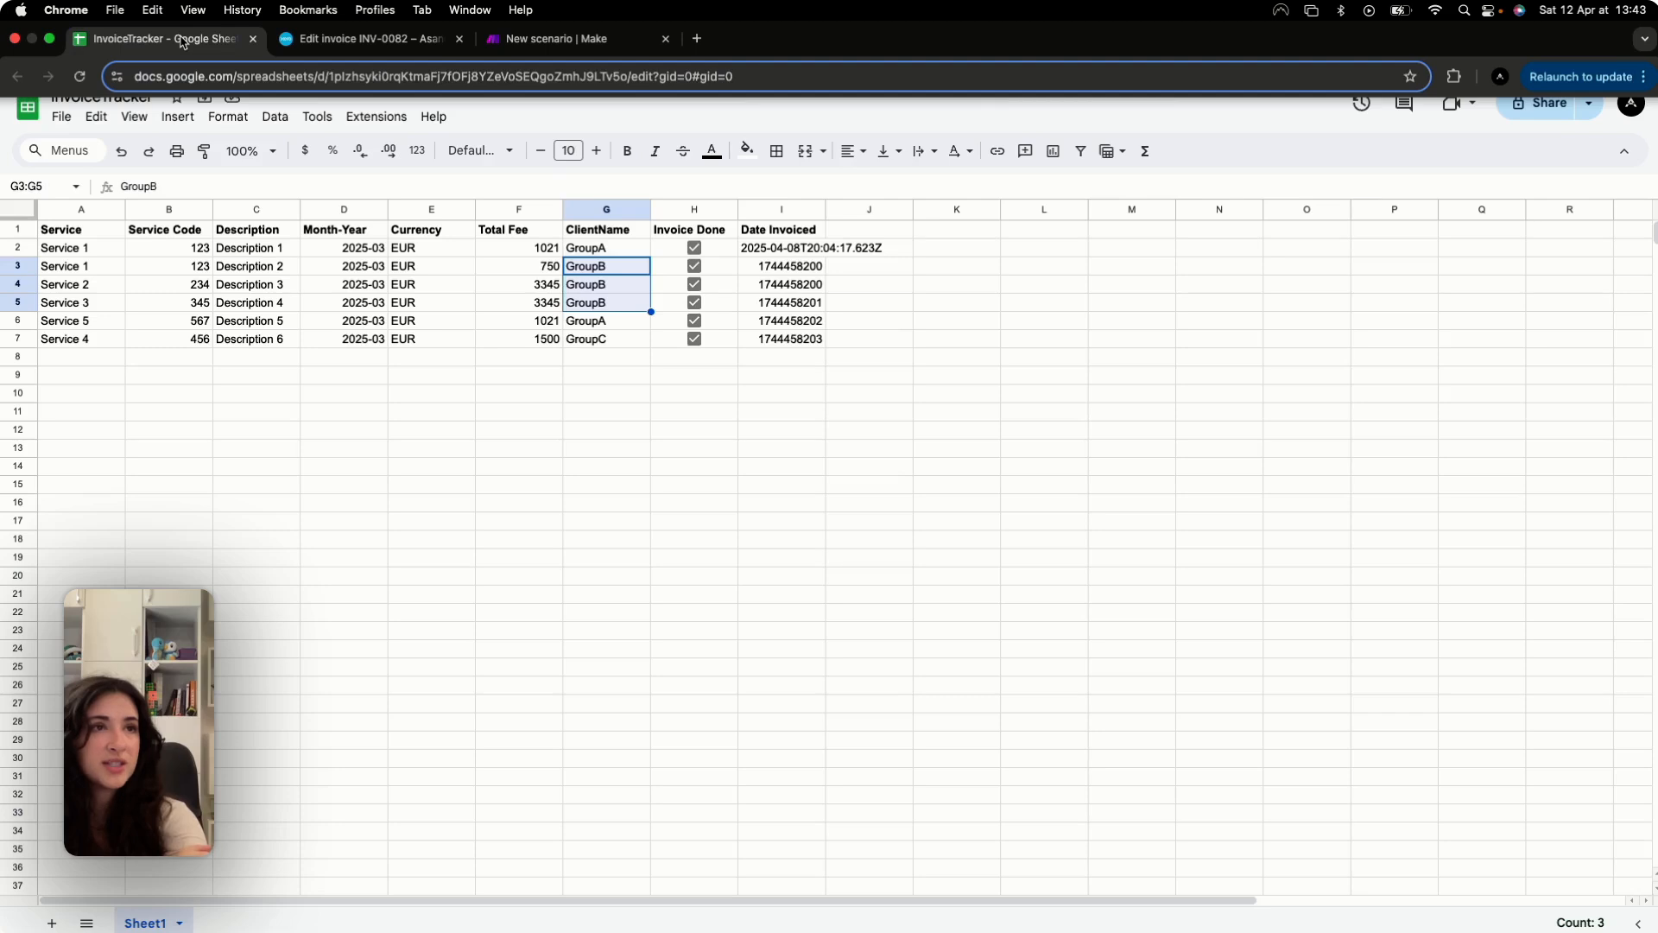
left_click(692, 430)
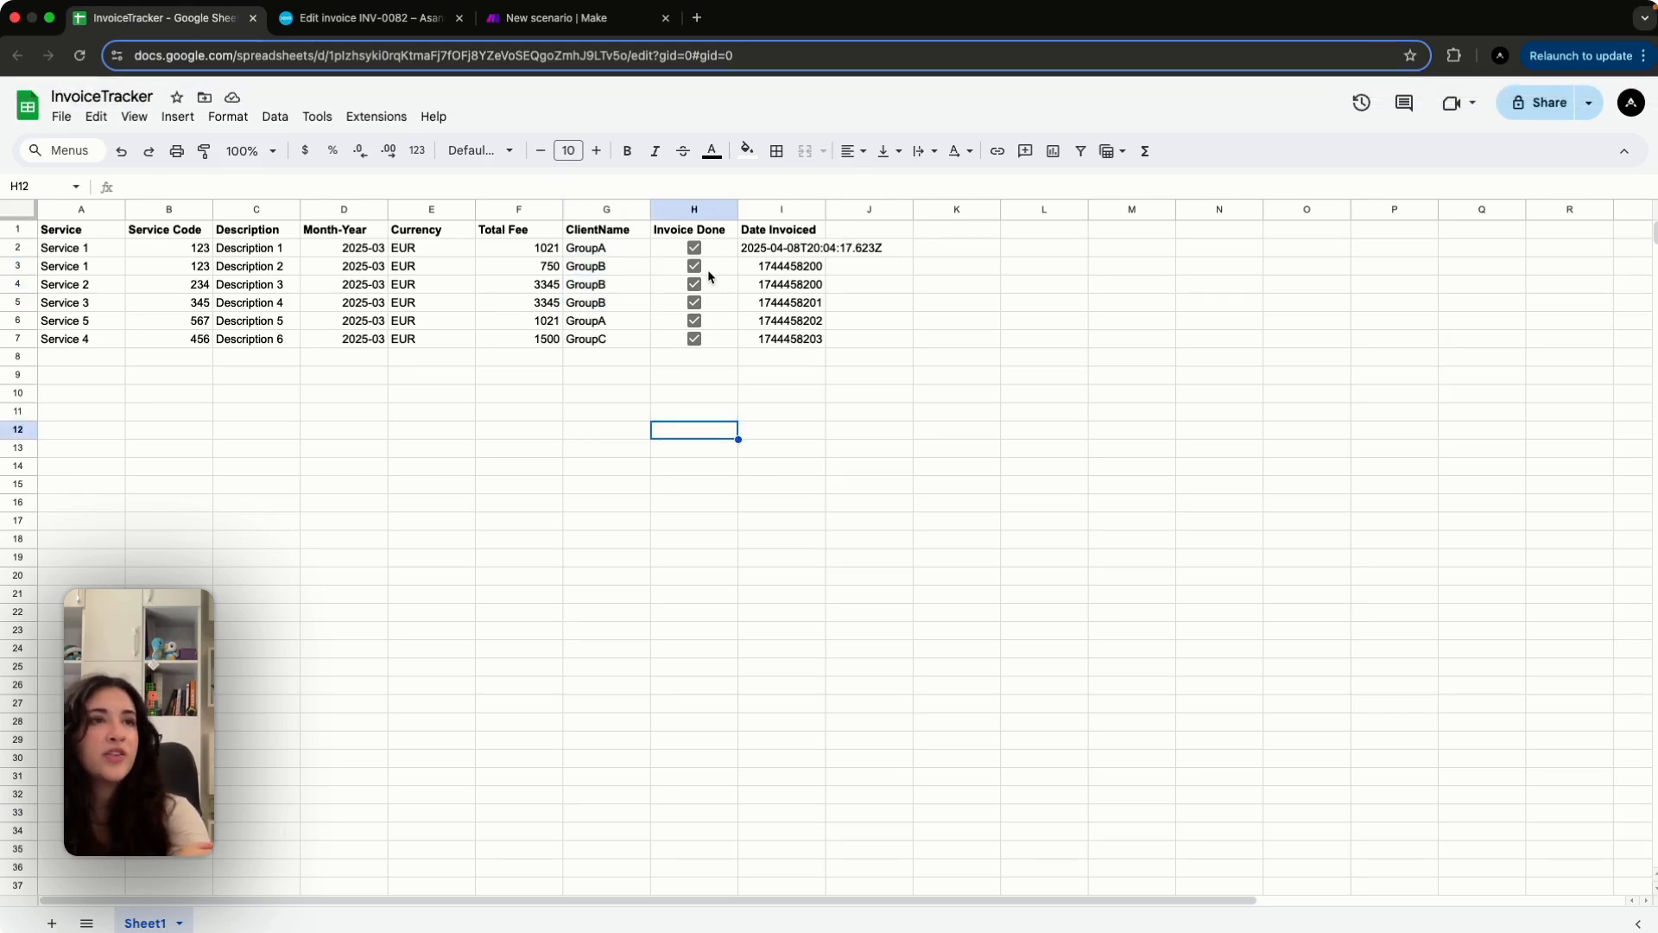
left_click_drag(708, 268, 707, 338)
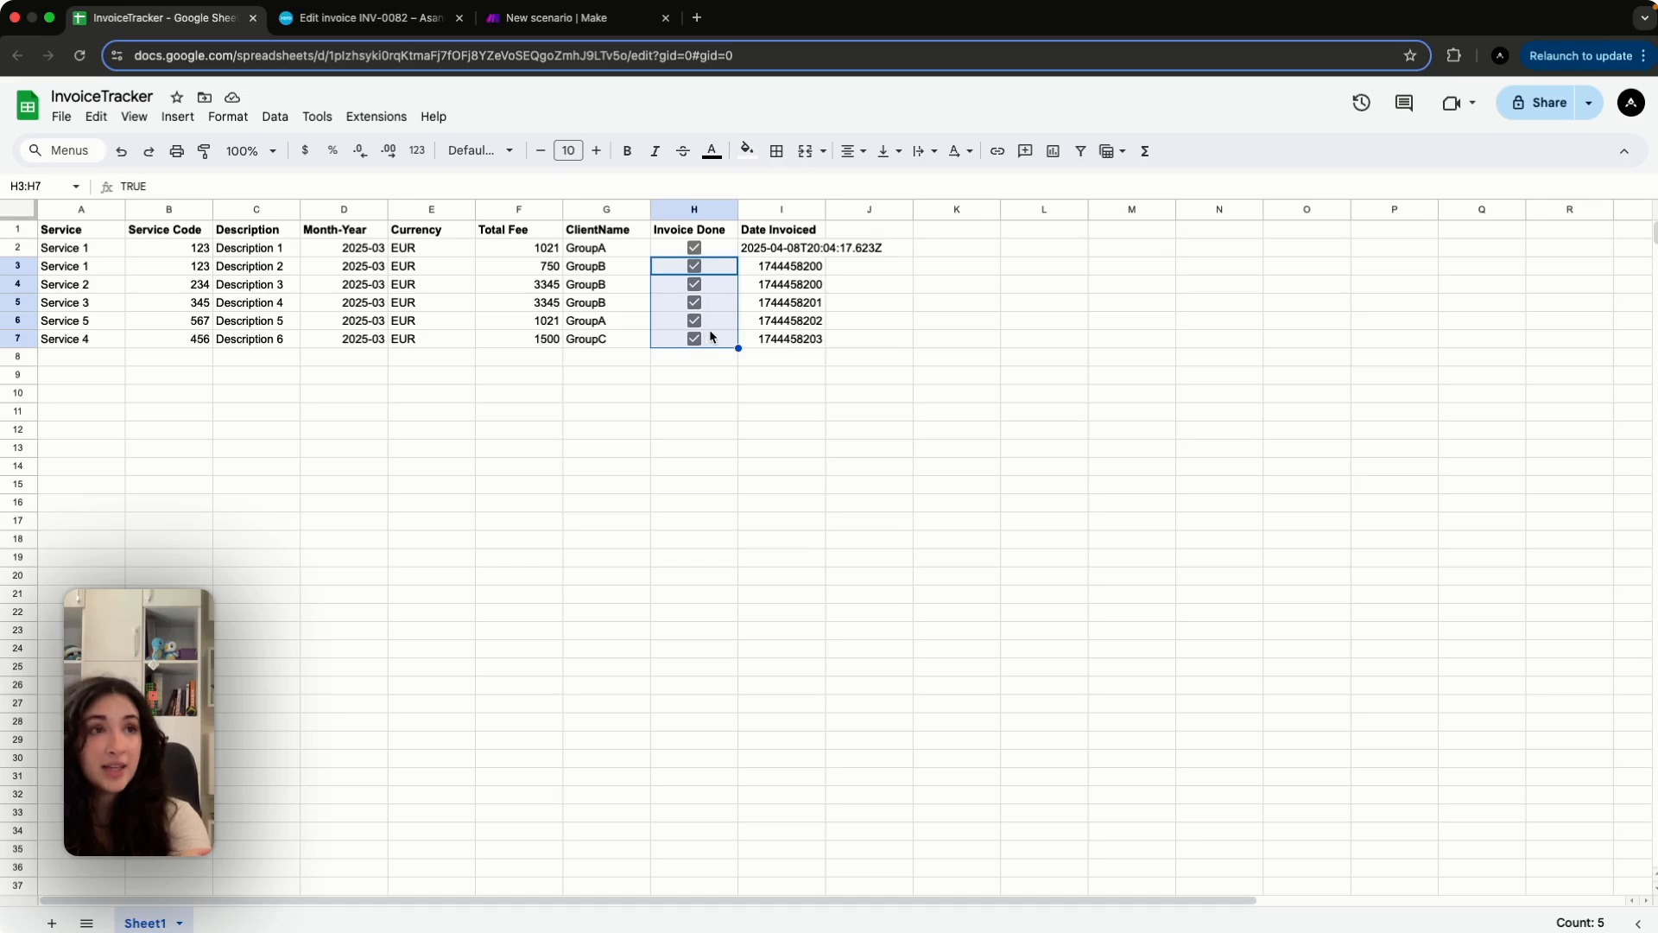
left_click_drag(790, 269, 784, 341)
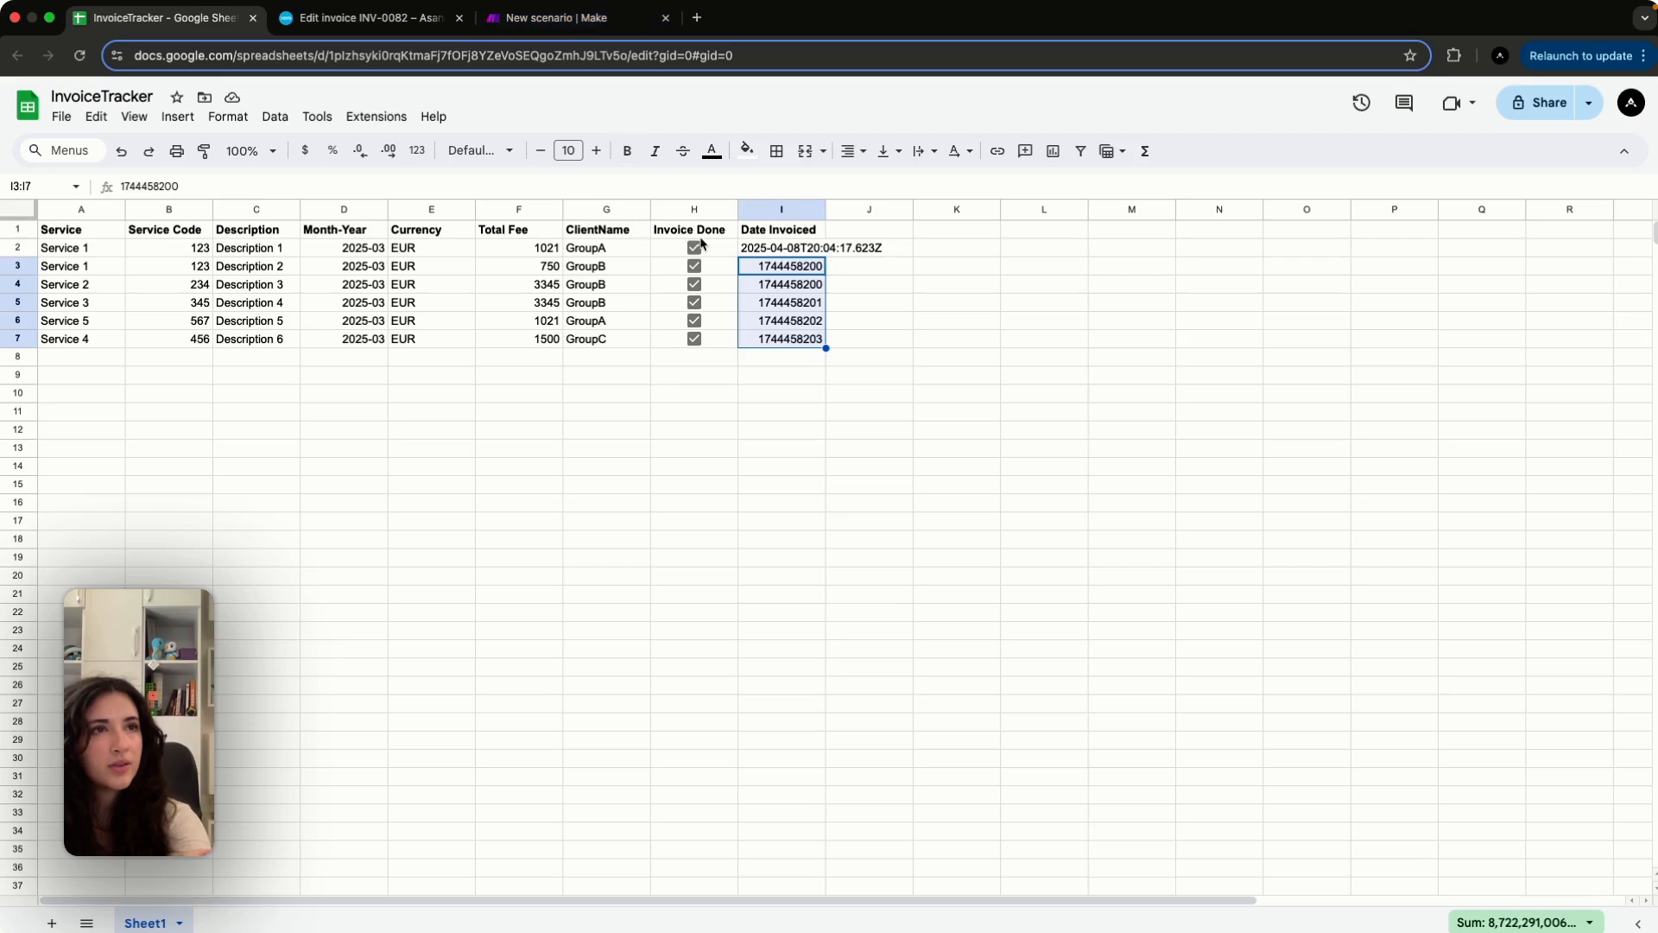
Clear the Invoice Done checkboxes for rows 3 to 7 in the InvoiceTracker sheet
left_click(694, 266)
left_click(694, 284)
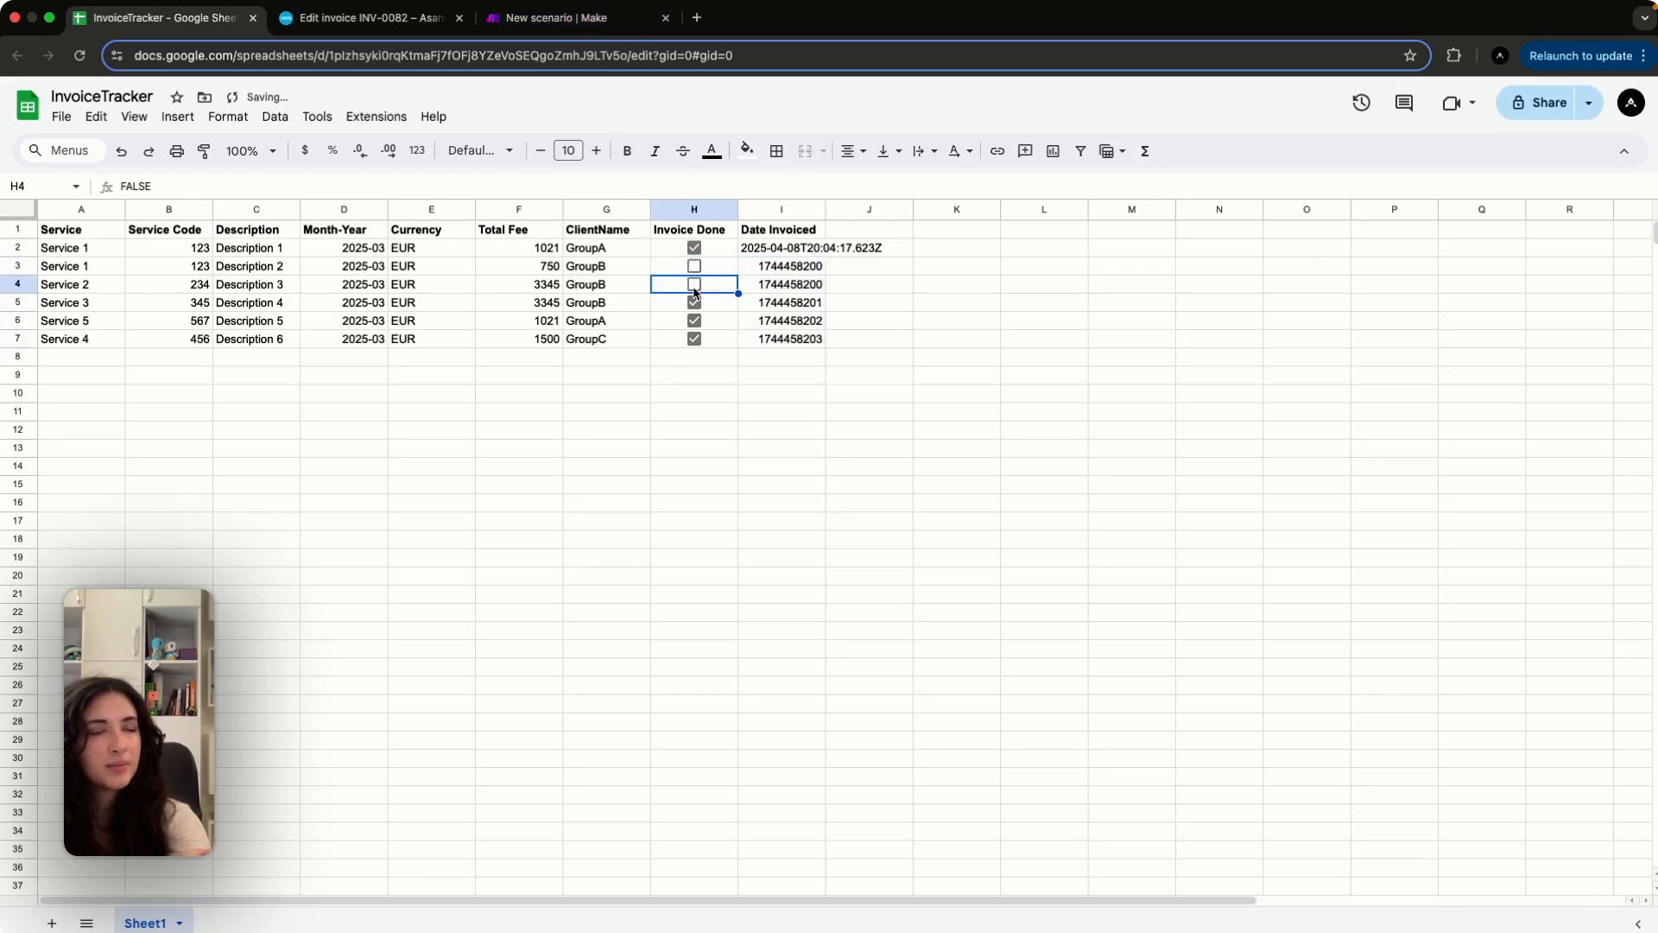
left_click(694, 303)
left_click(694, 320)
left_click(695, 339)
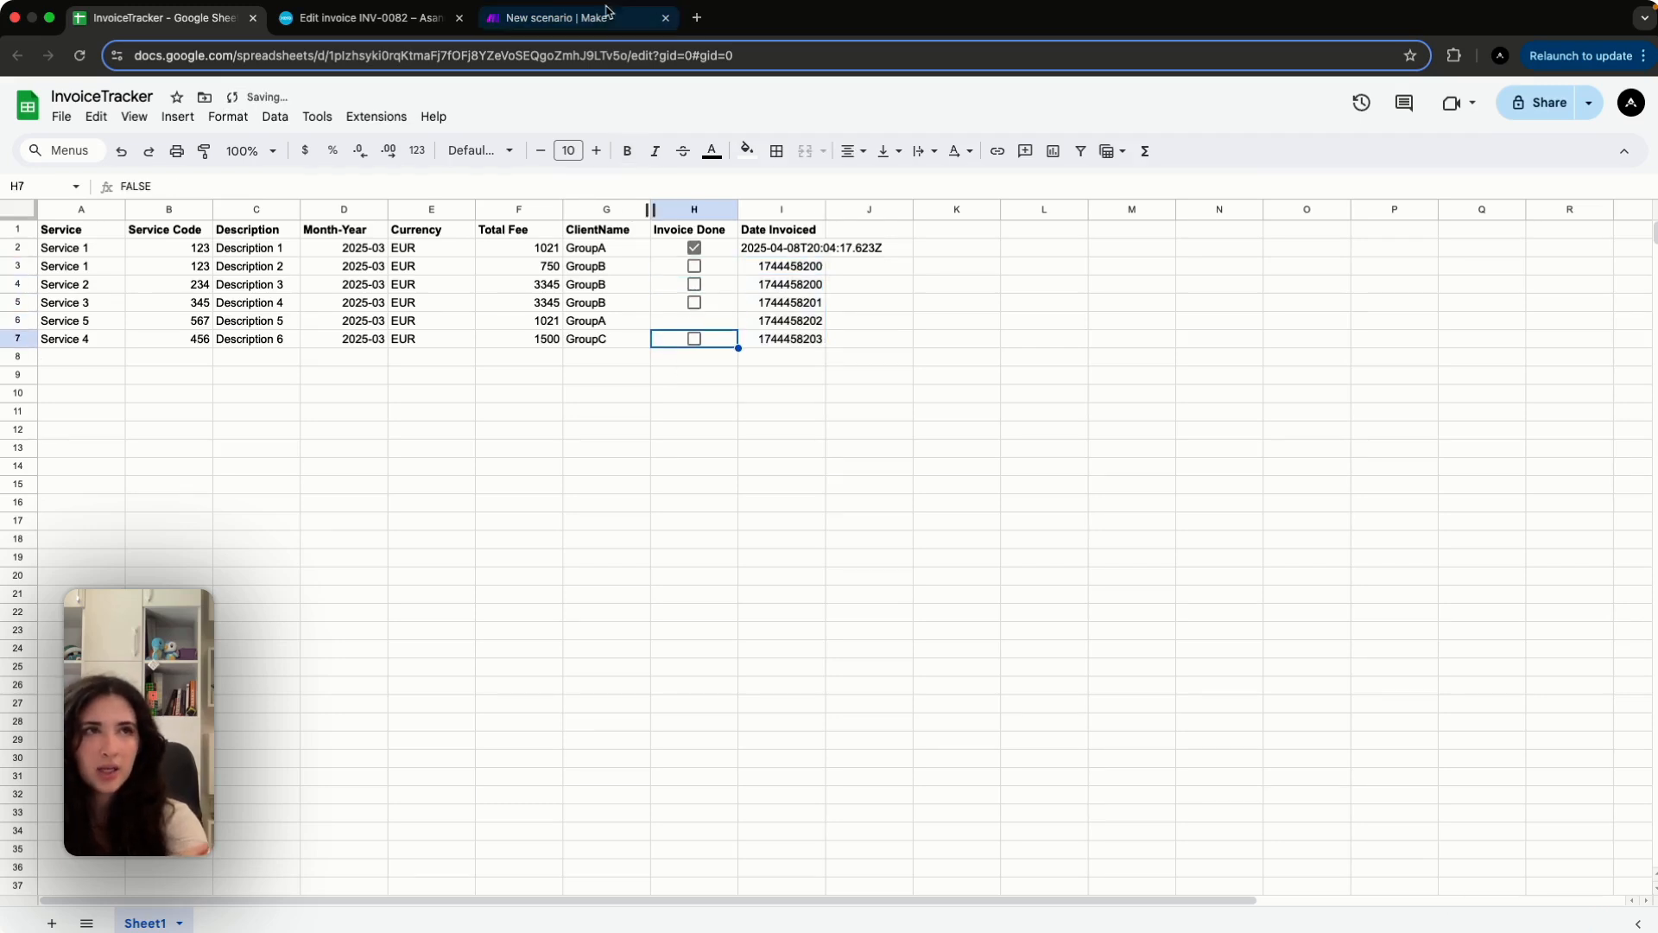
In the Make scenario's Update a Row module, replace the timestamp variable in Date Invoiced (I) with the now variable and save the module
left_click(557, 17)
left_click(1452, 485)
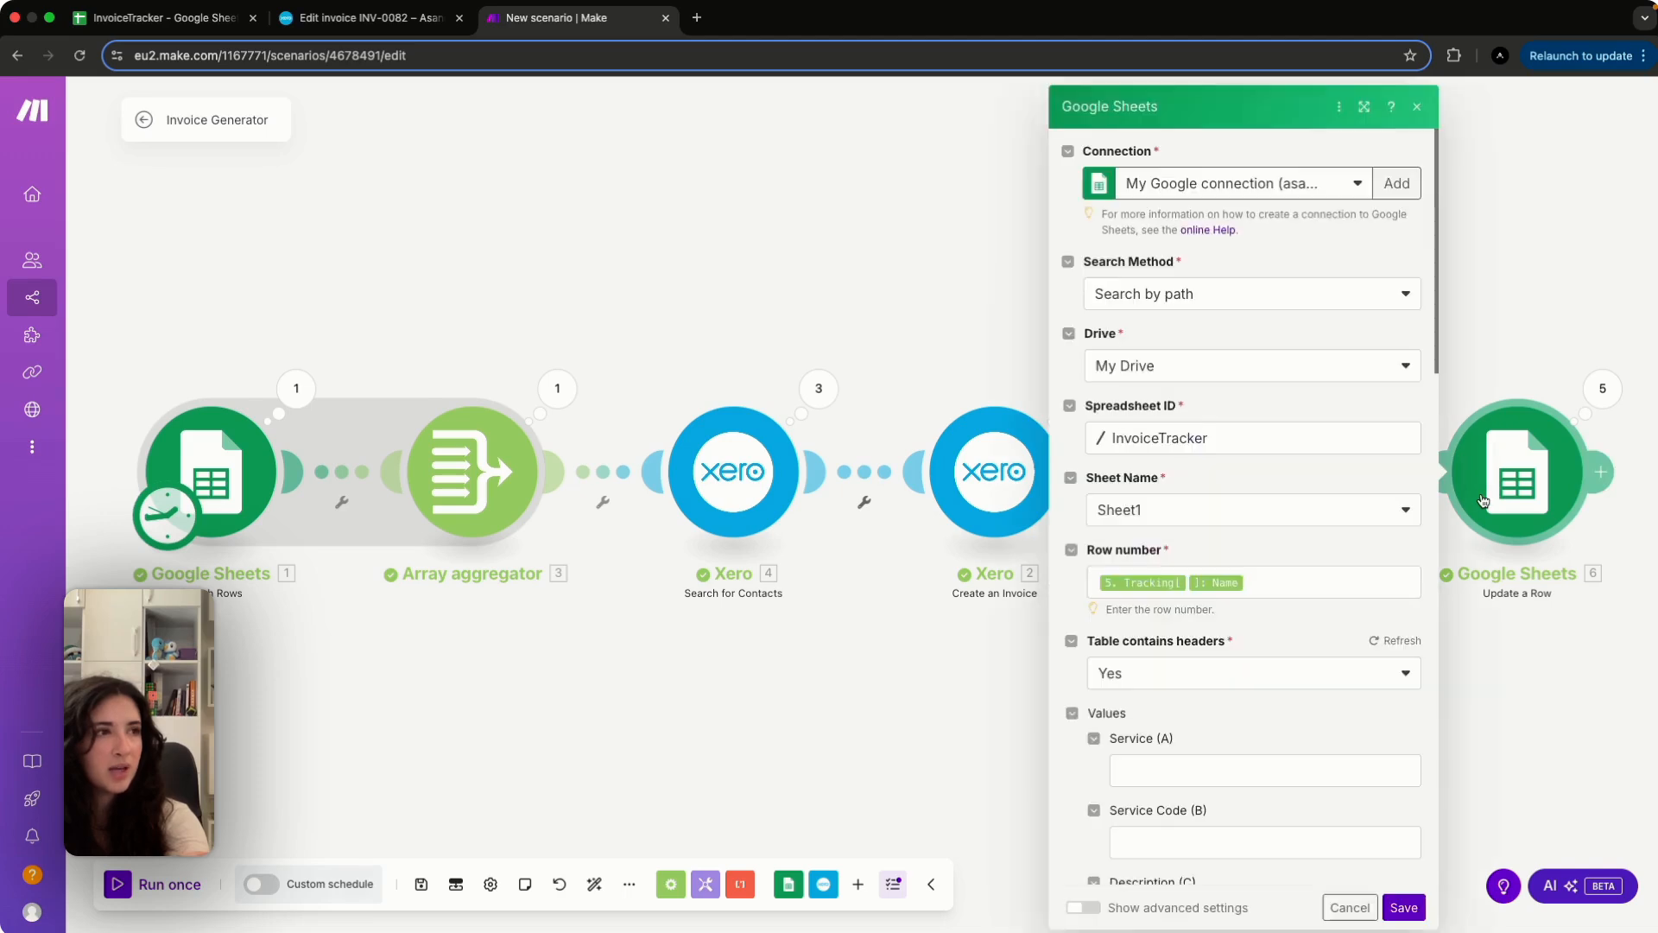
scroll(1190, 656, "down", 10)
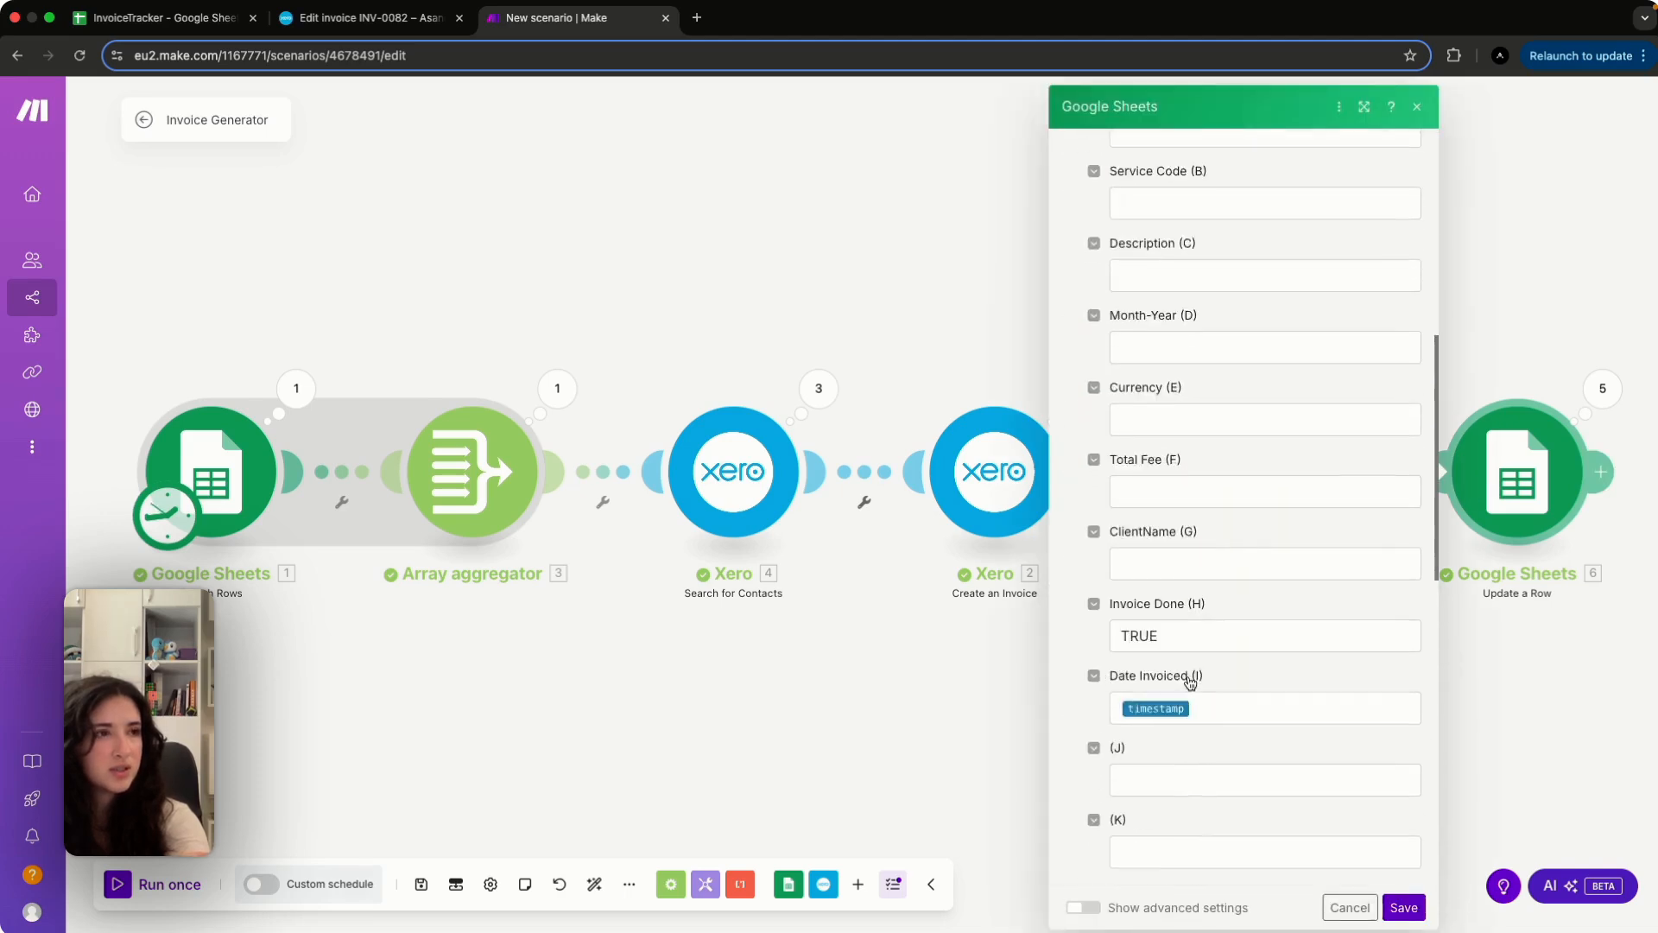
left_click(1207, 433)
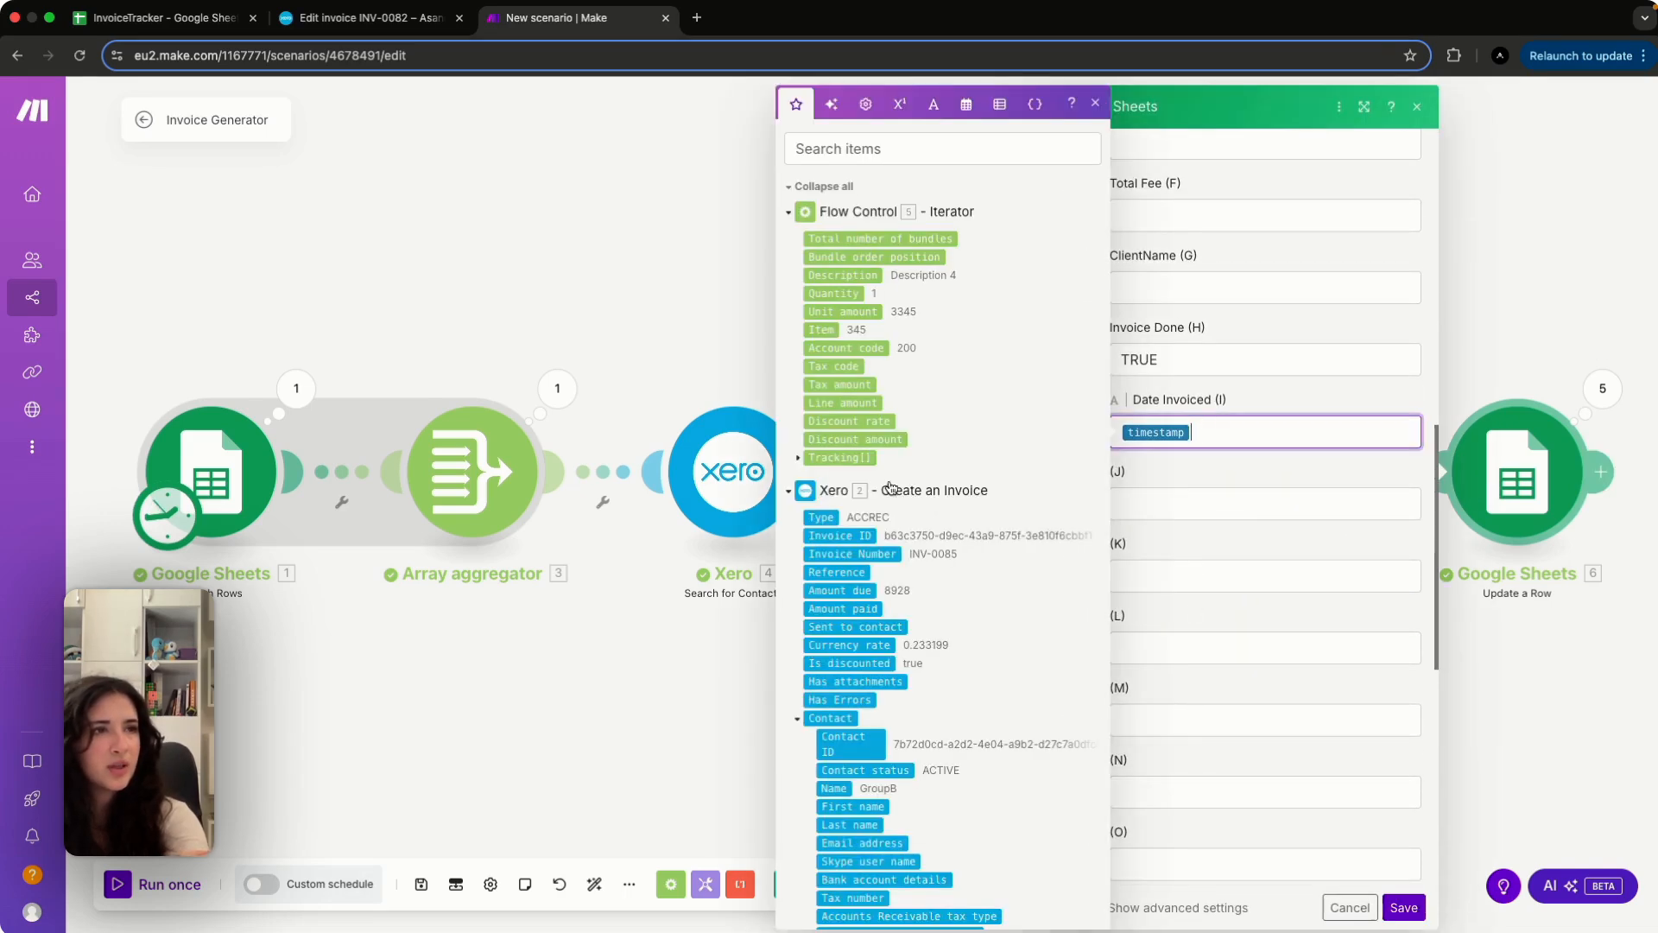
left_click(966, 104)
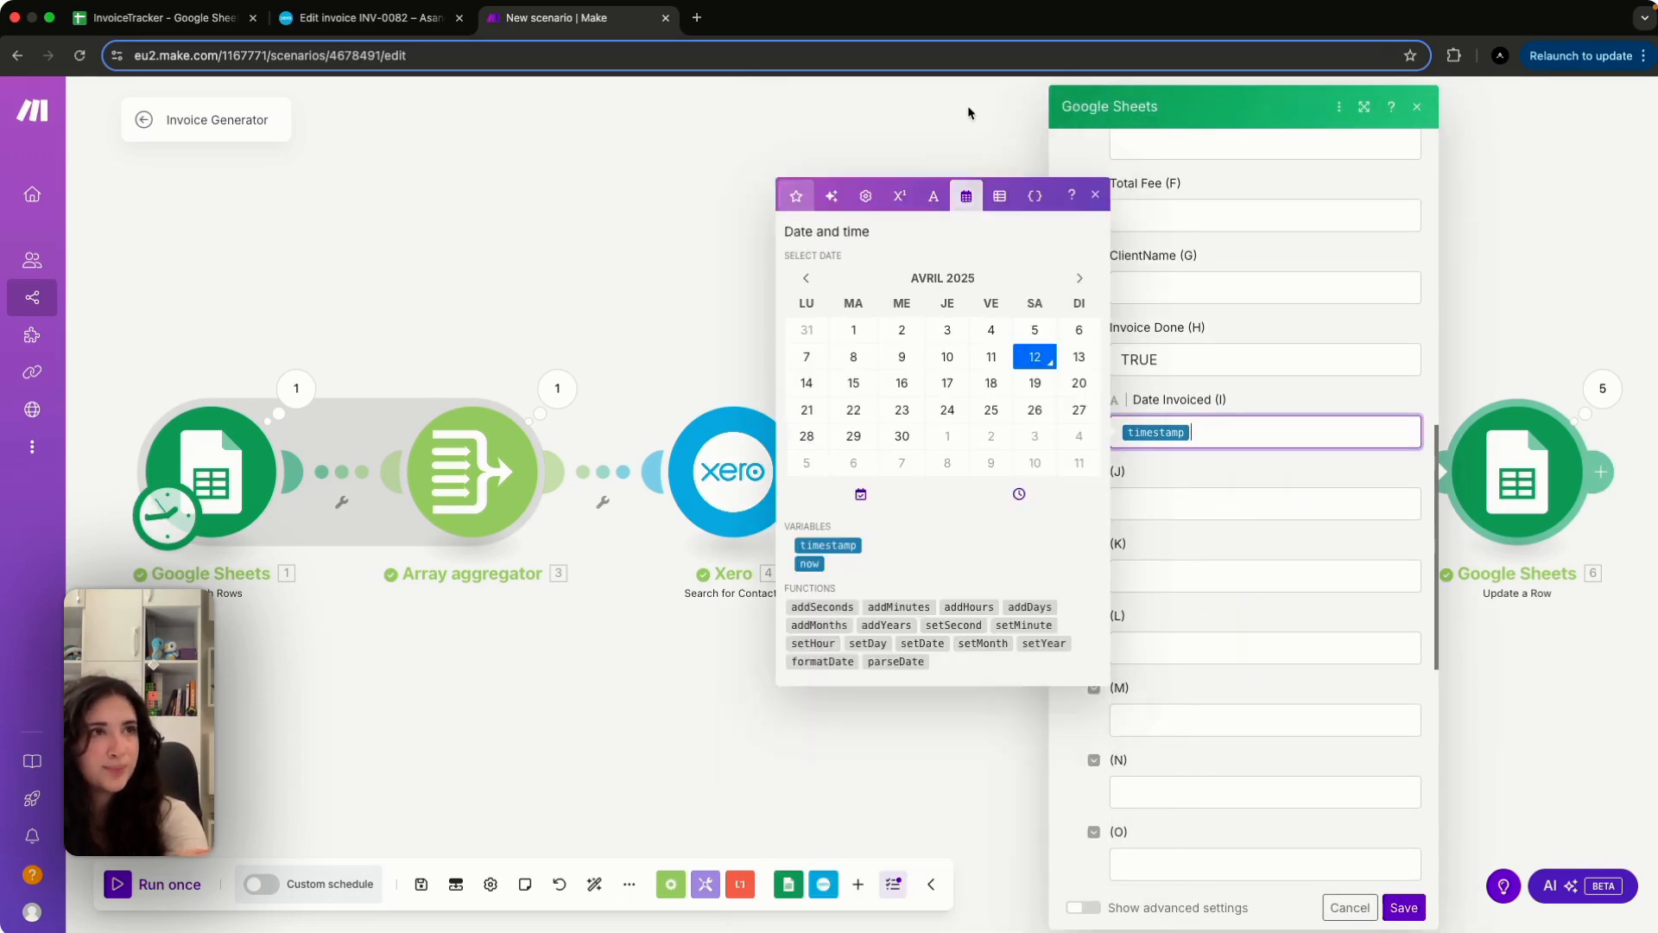
key("BackSpace")
left_click(814, 564)
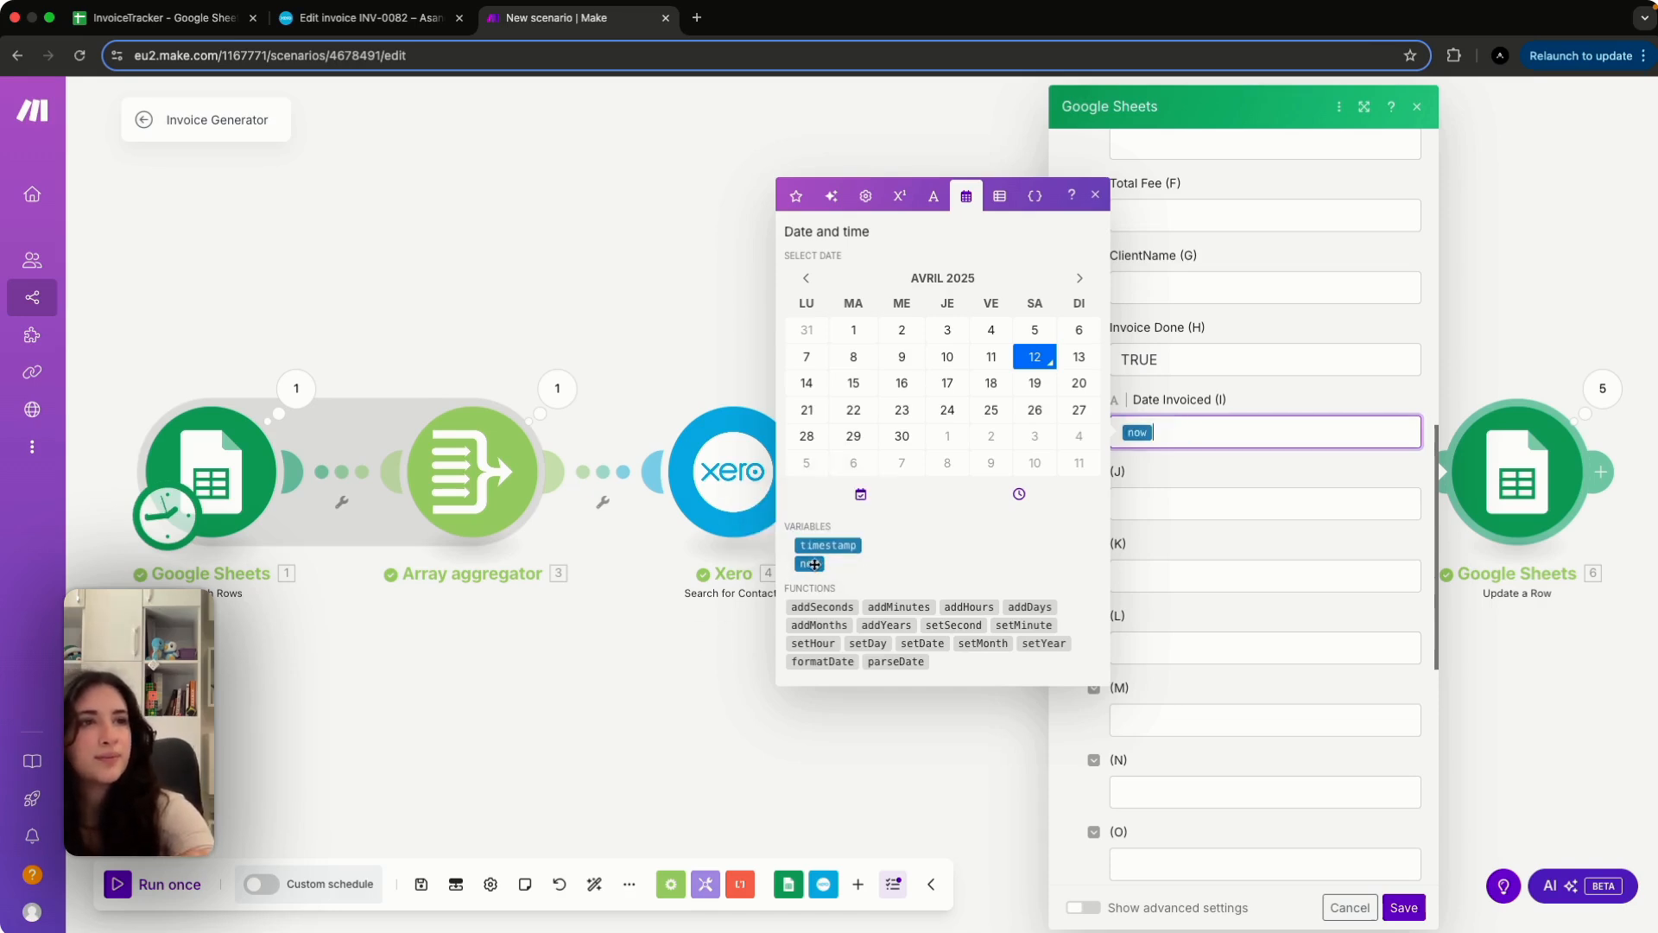
left_click(1278, 471)
left_click(1404, 907)
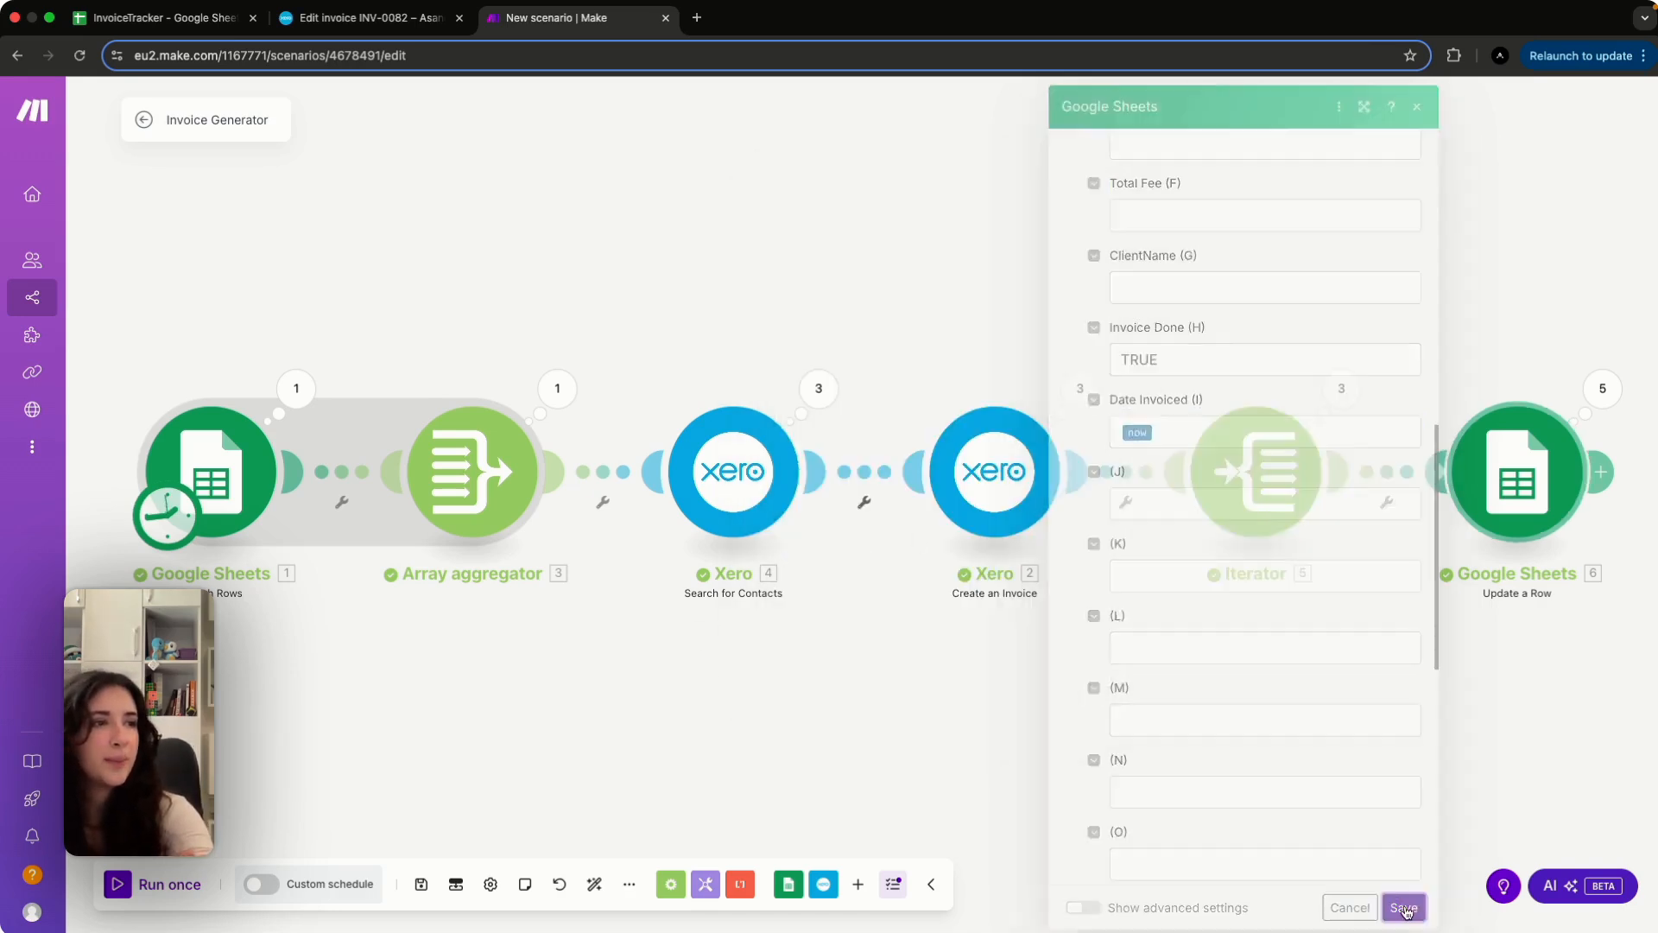
Run the scenario once again and inspect the updated Invoice Done and Date Invoiced cells in the InvoiceTracker sheet
left_click(186, 887)
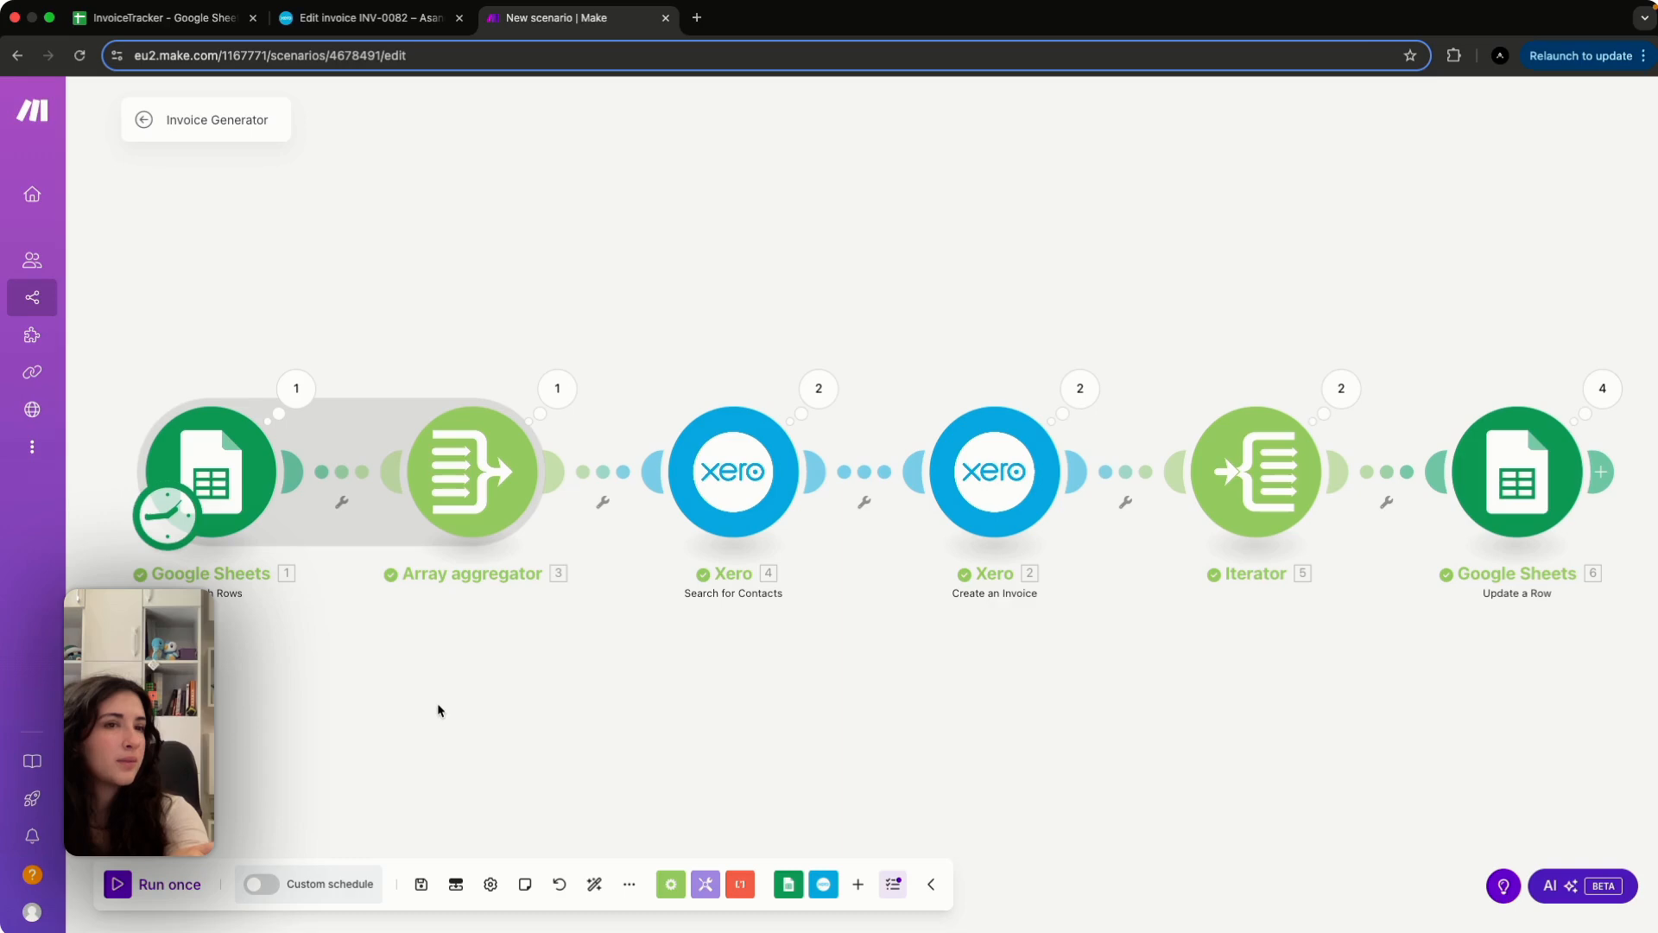
left_click(232, 21)
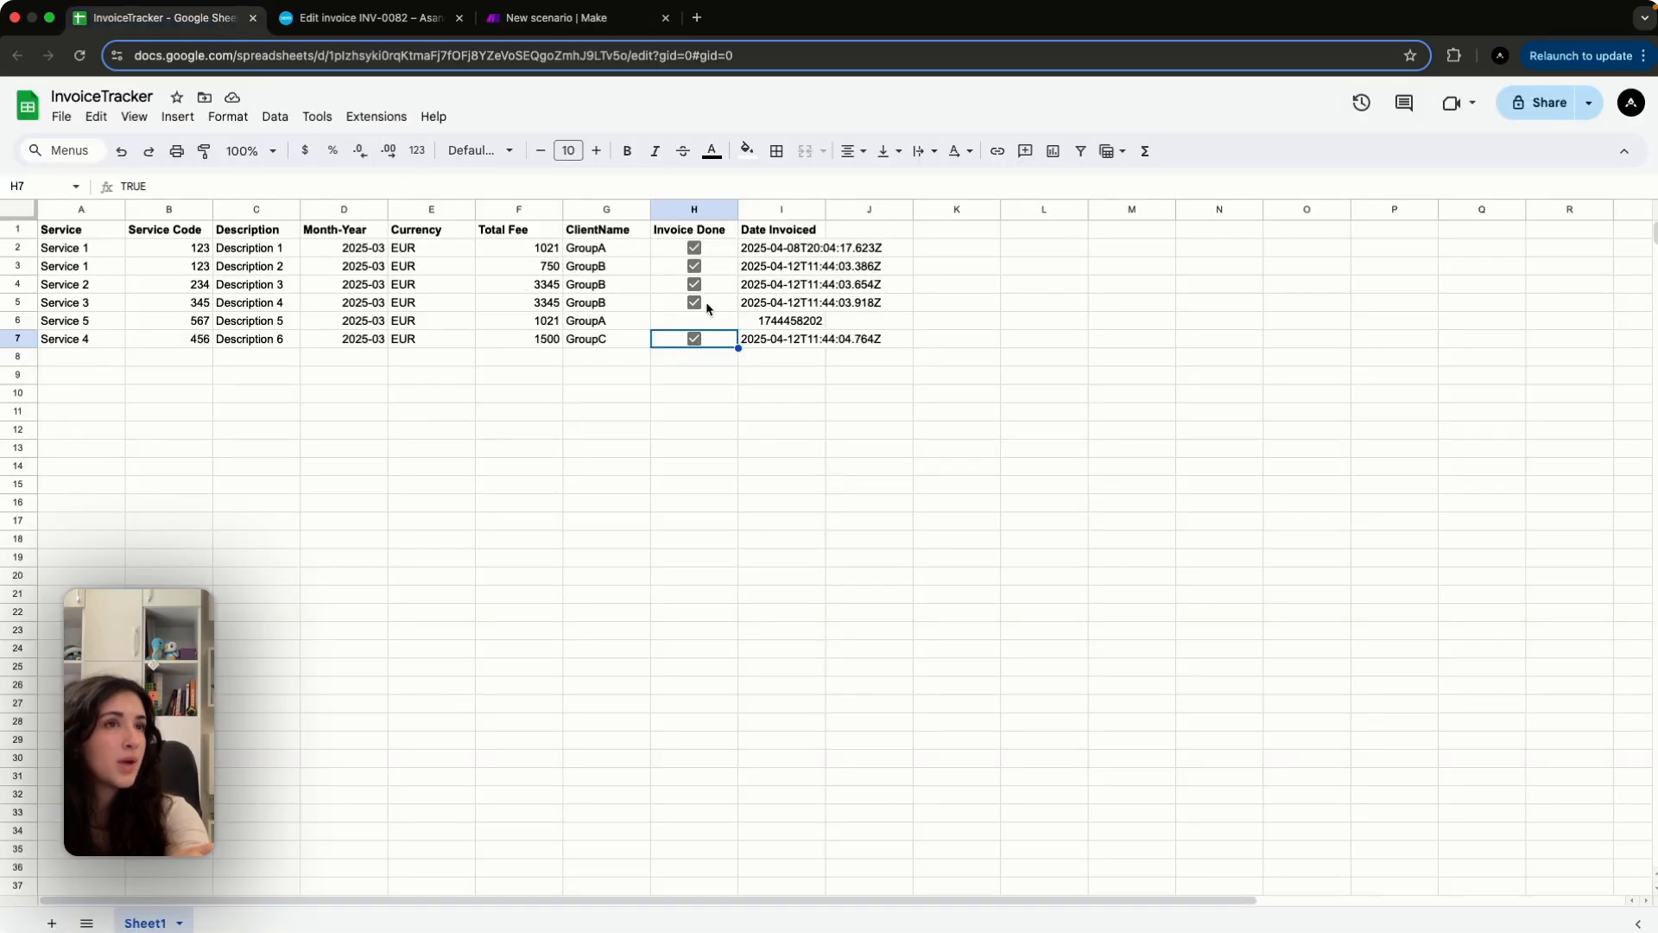
left_click(697, 326)
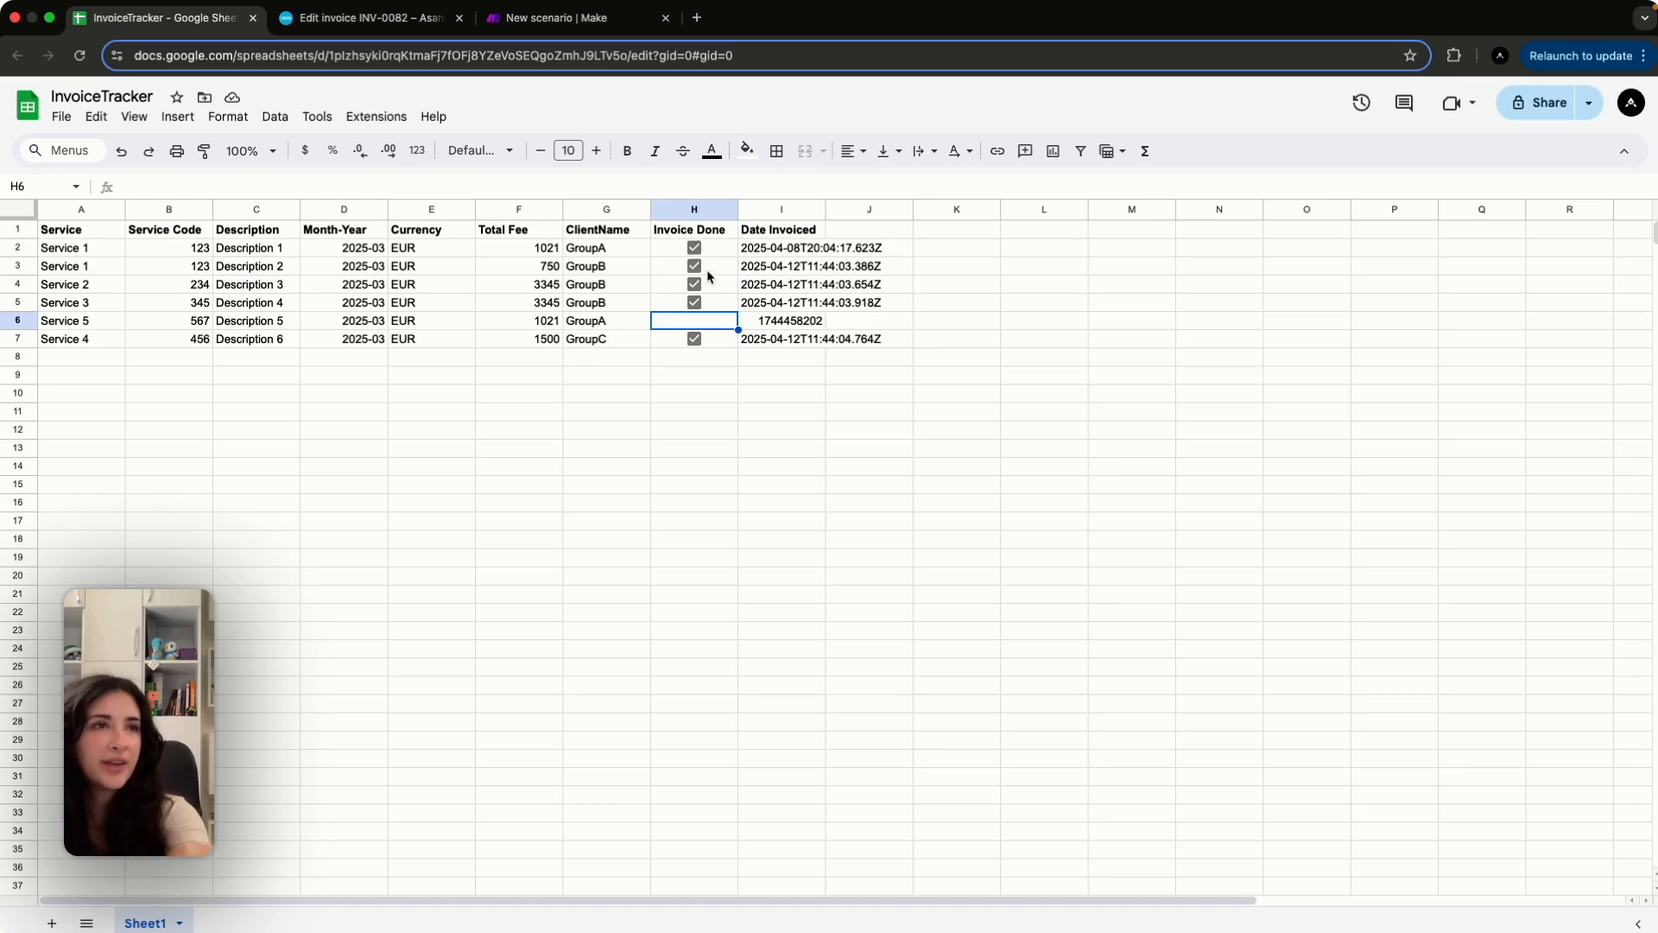
left_click(774, 304)
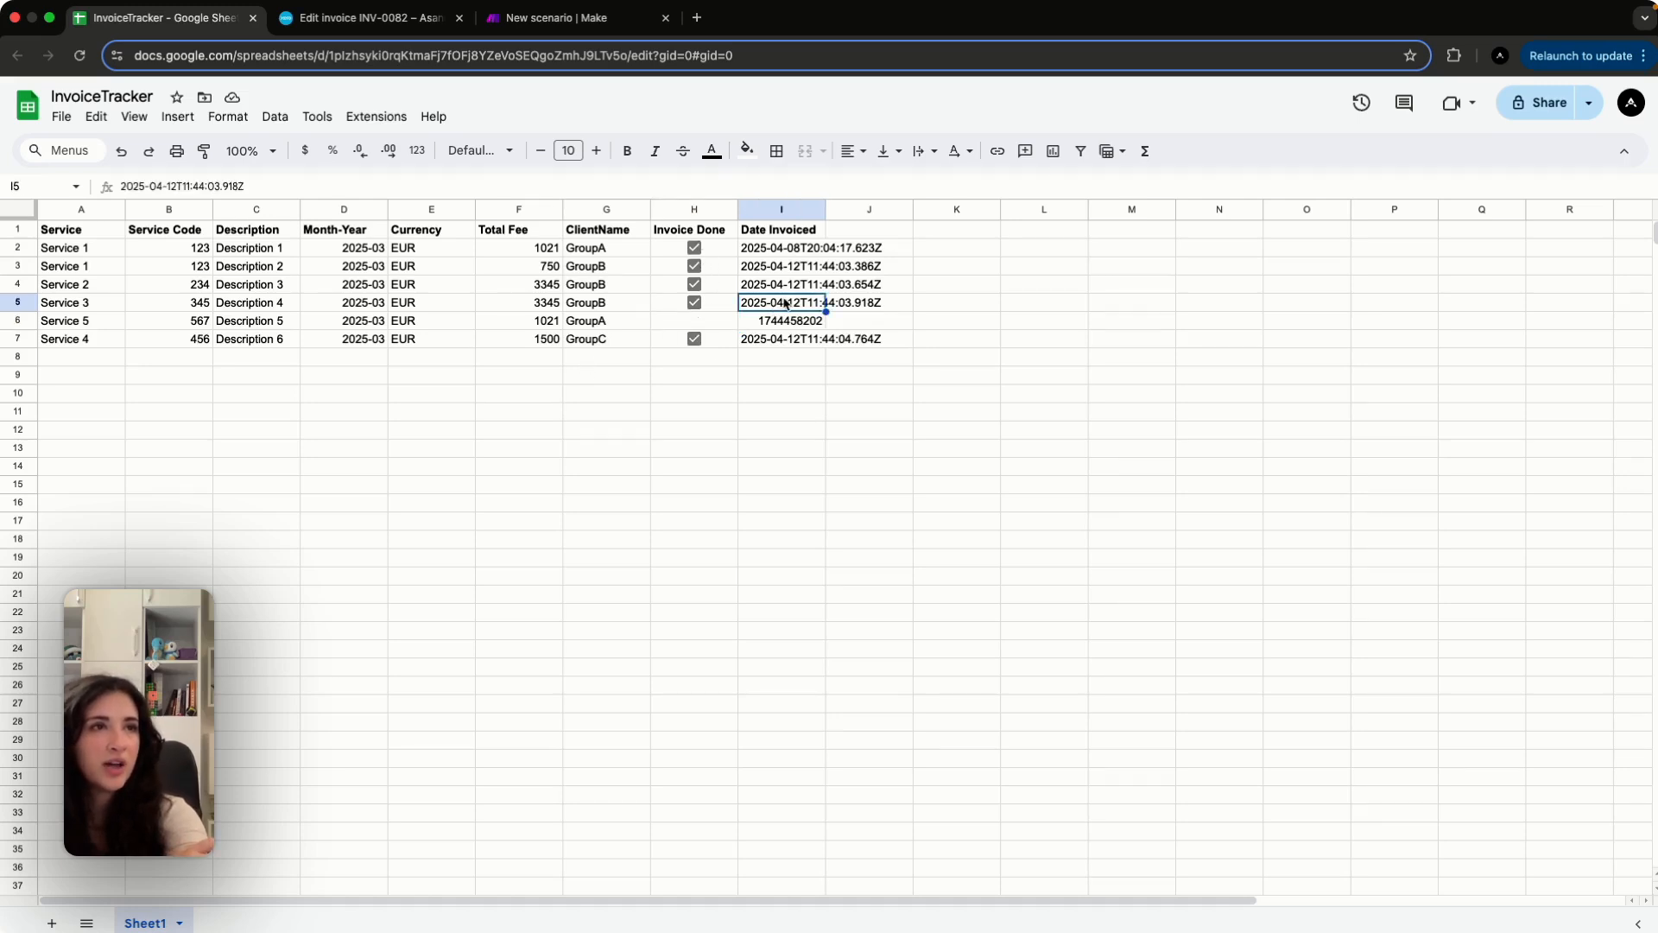